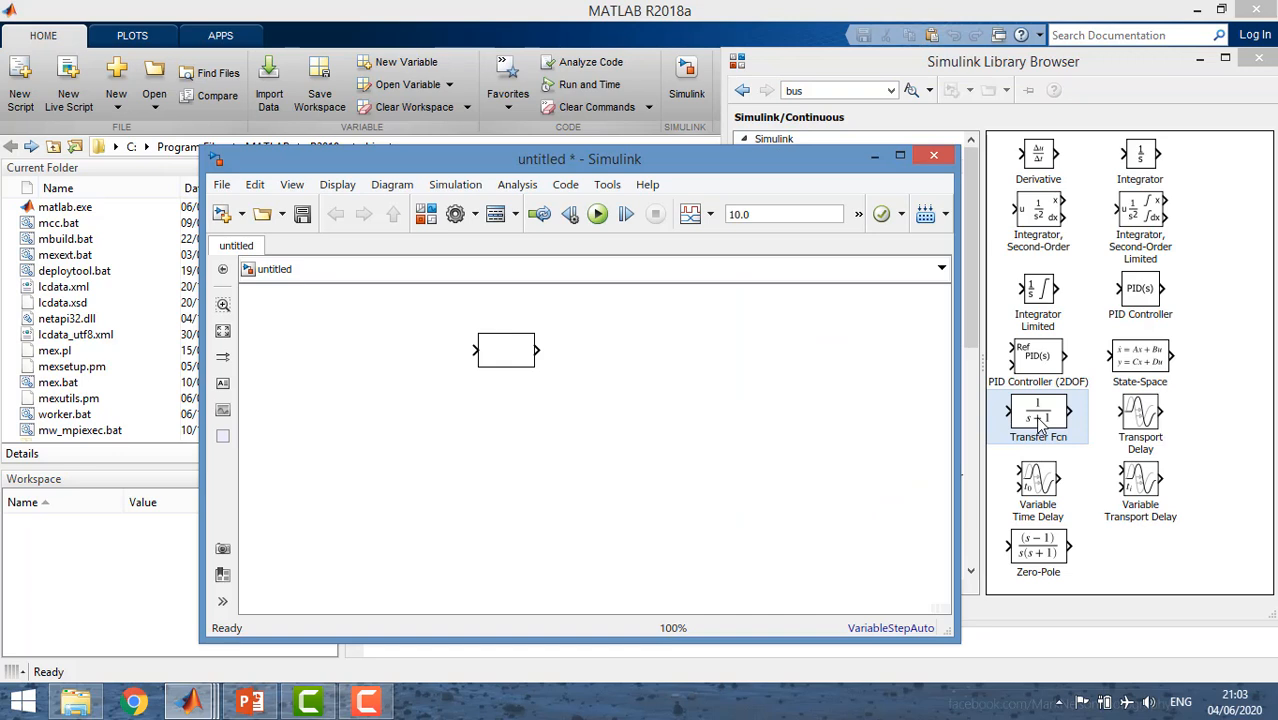
Add three more Transfer Fcn blocks from the Continuous library to the model.
left_click(1040, 424)
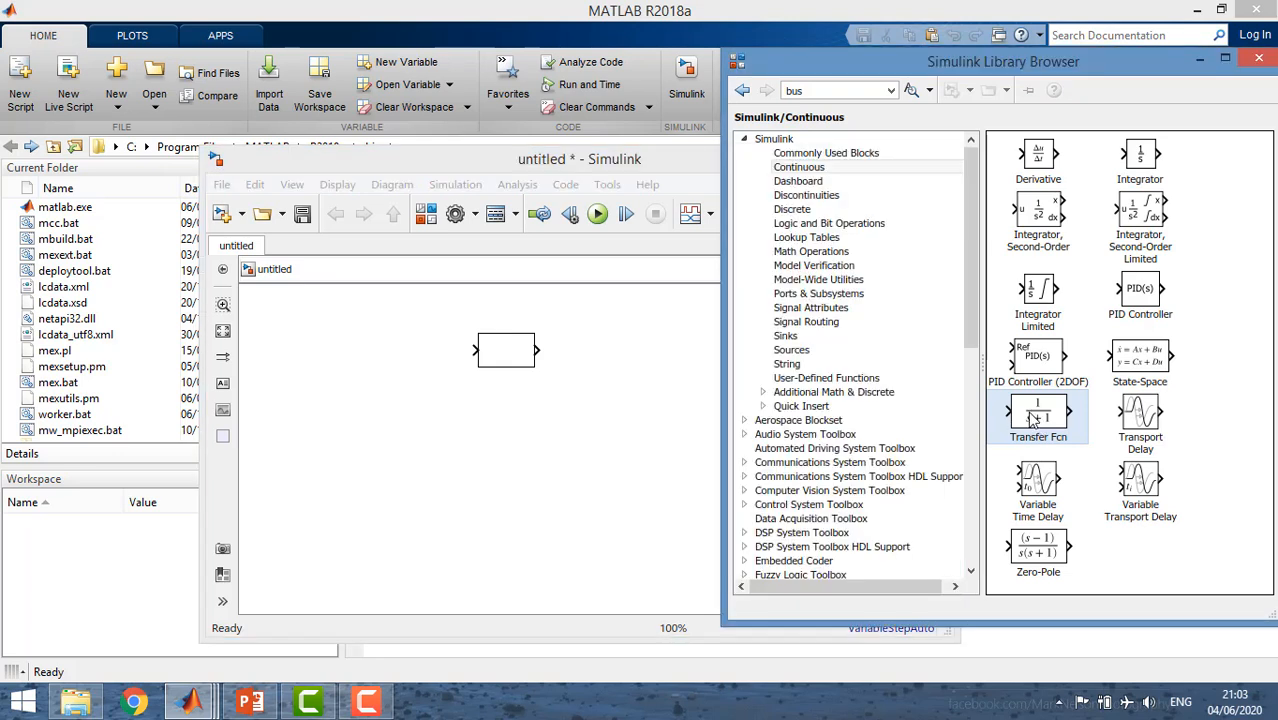
left_click_drag(955, 390, 646, 353)
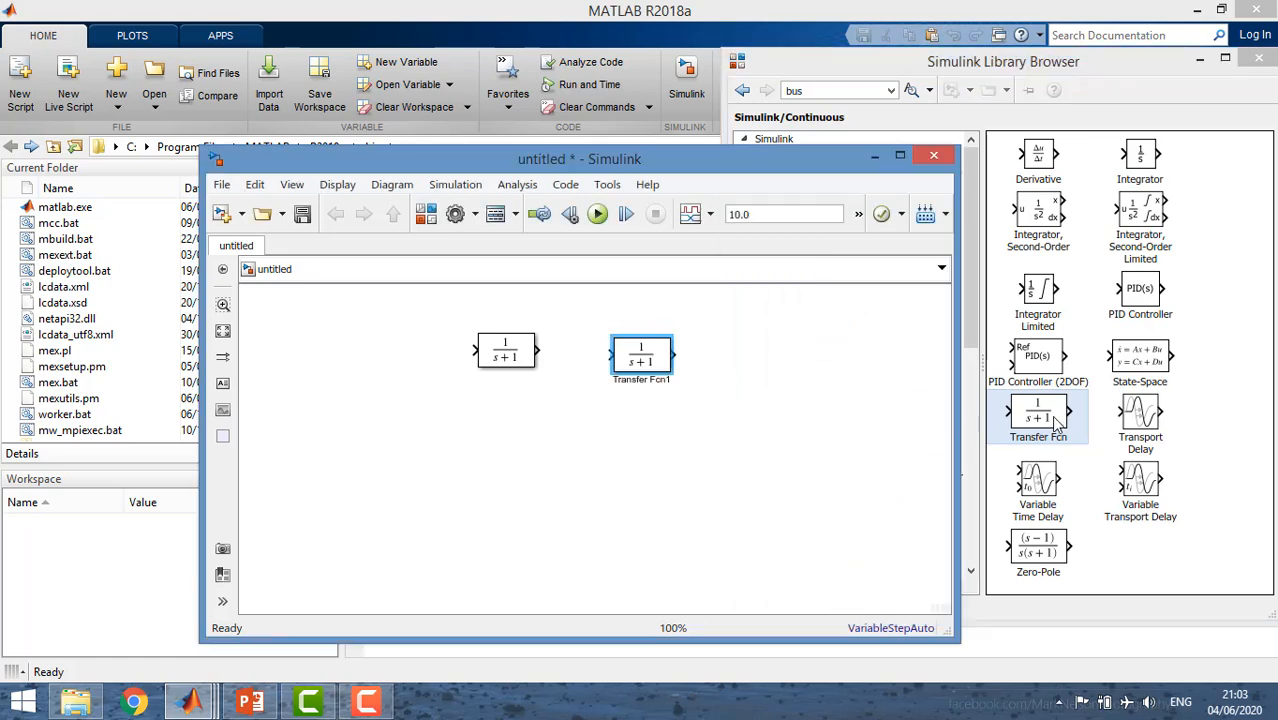
left_click_drag(1035, 424, 573, 441)
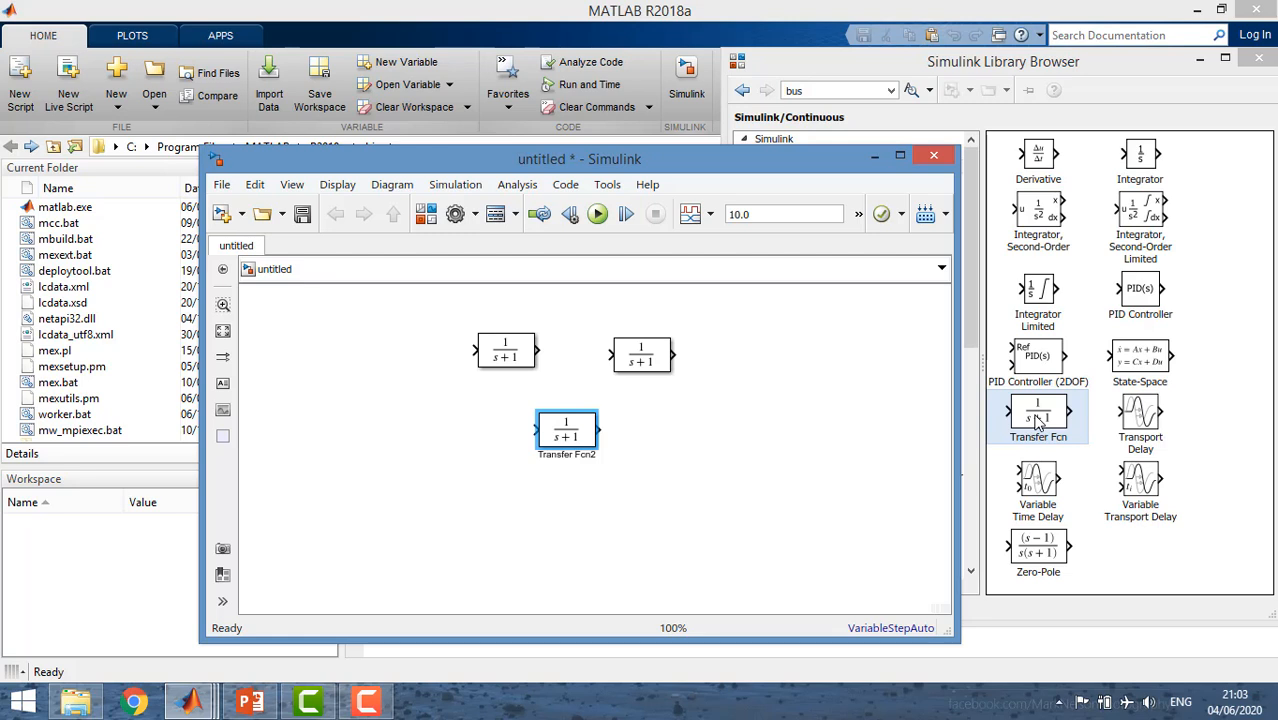
left_click_drag(1037, 425, 694, 445)
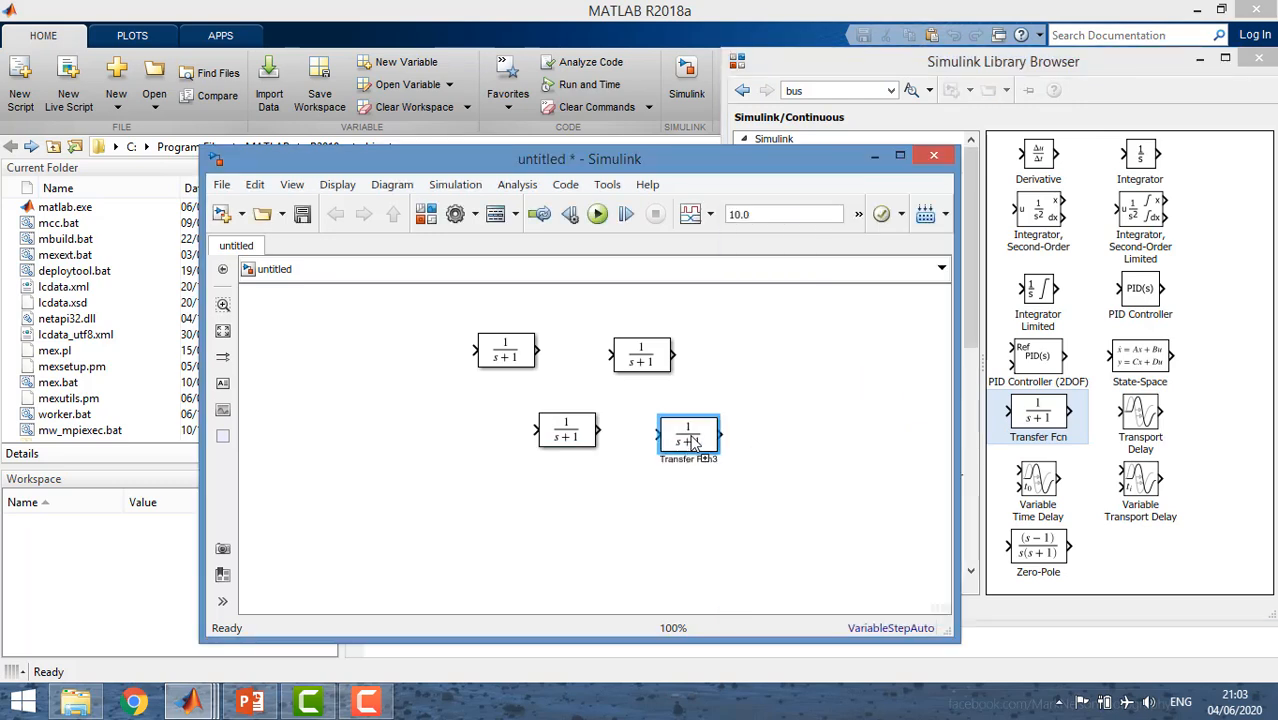
Add two Scope blocks from the Sinks library above the Transfer Fcn blocks.
left_click(821, 66)
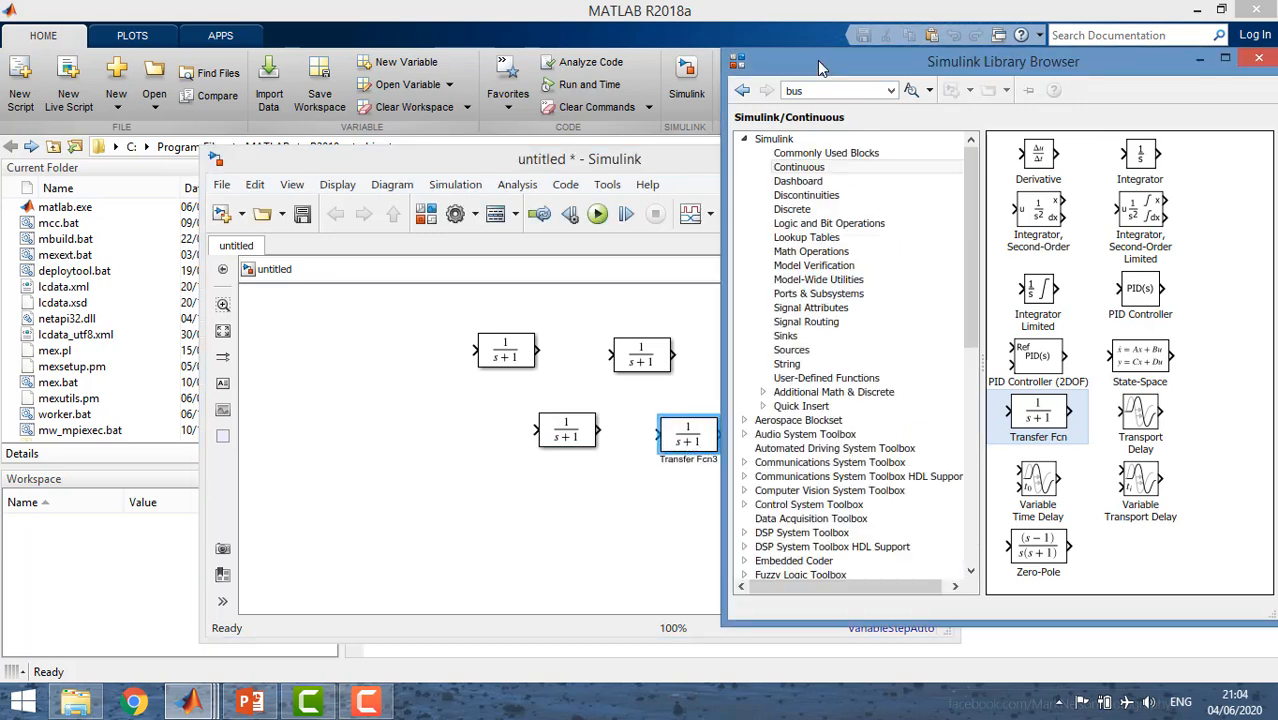
left_click(789, 339)
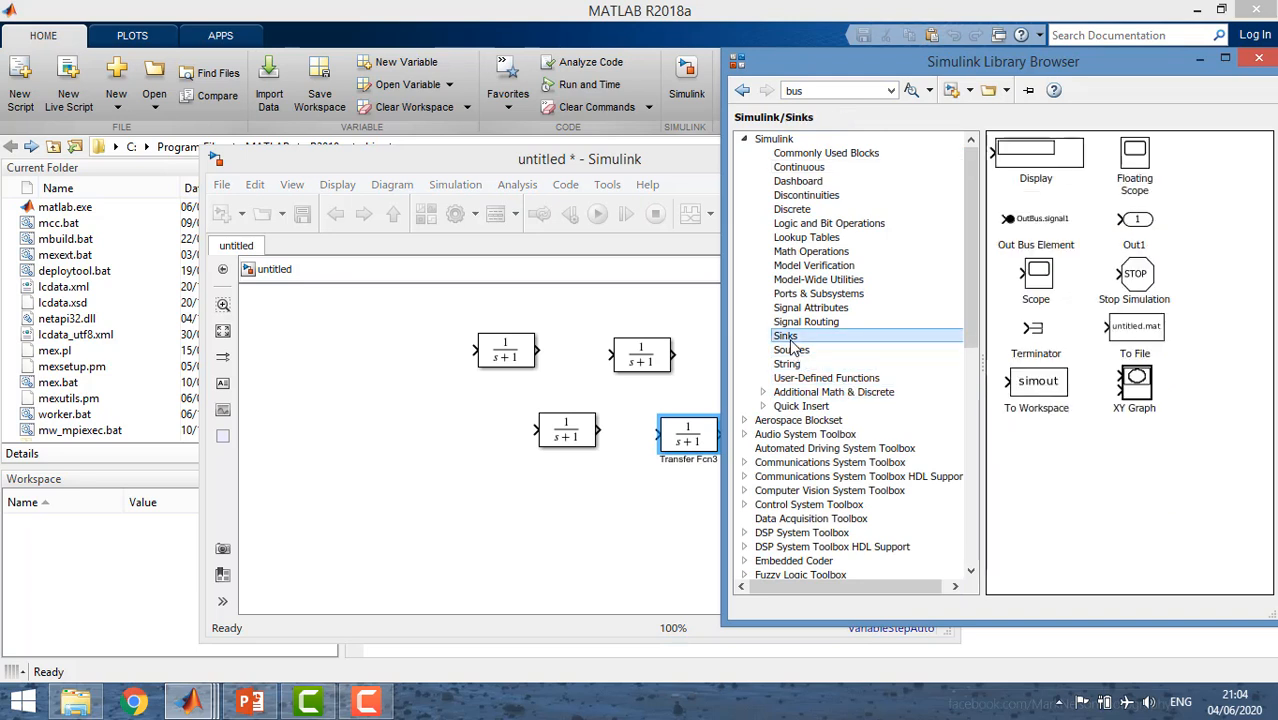
left_click_drag(1041, 283, 591, 321)
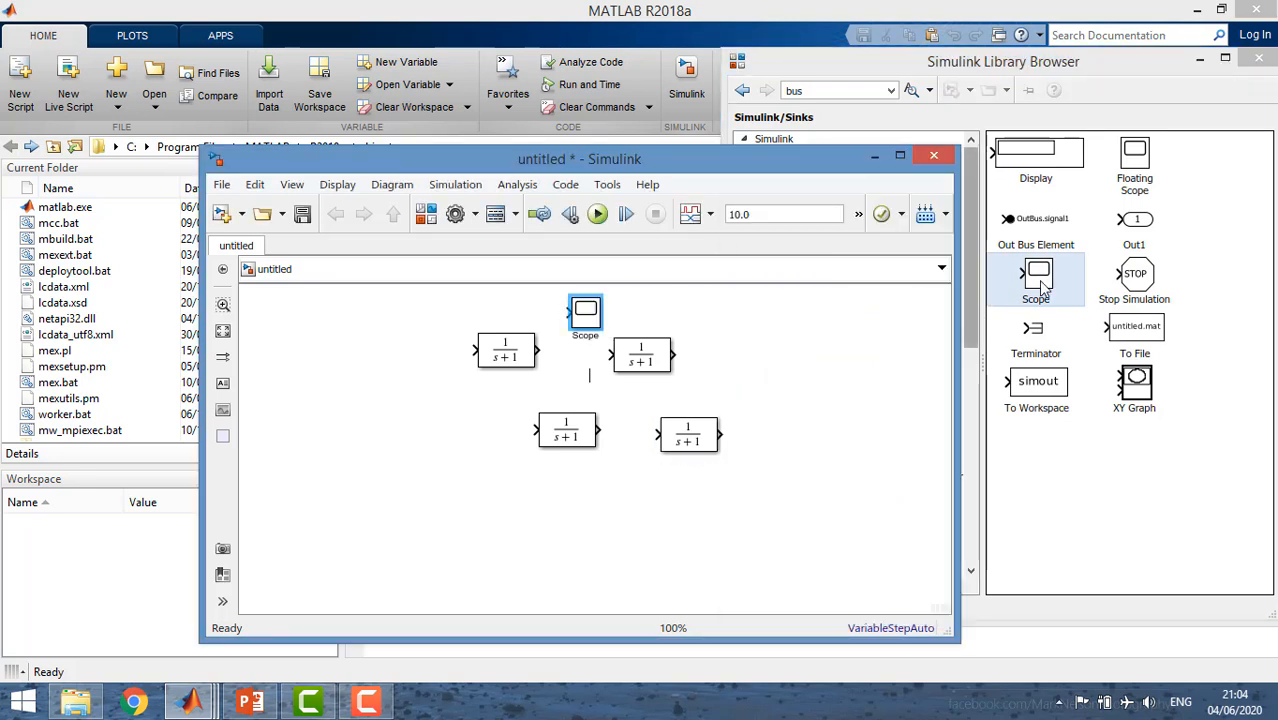
left_click_drag(1042, 288, 688, 316)
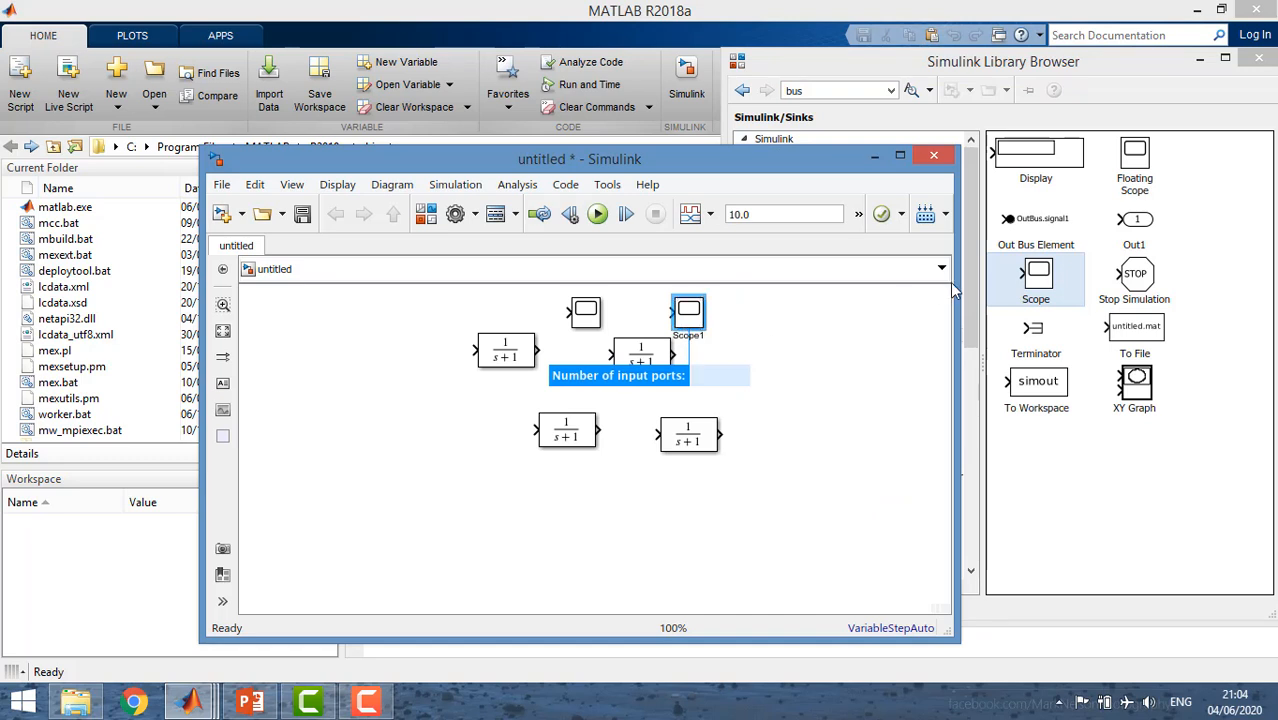
Add a Sine Wave block from the Sources library ahead of the Transfer Fcn blocks.
left_click(938, 85)
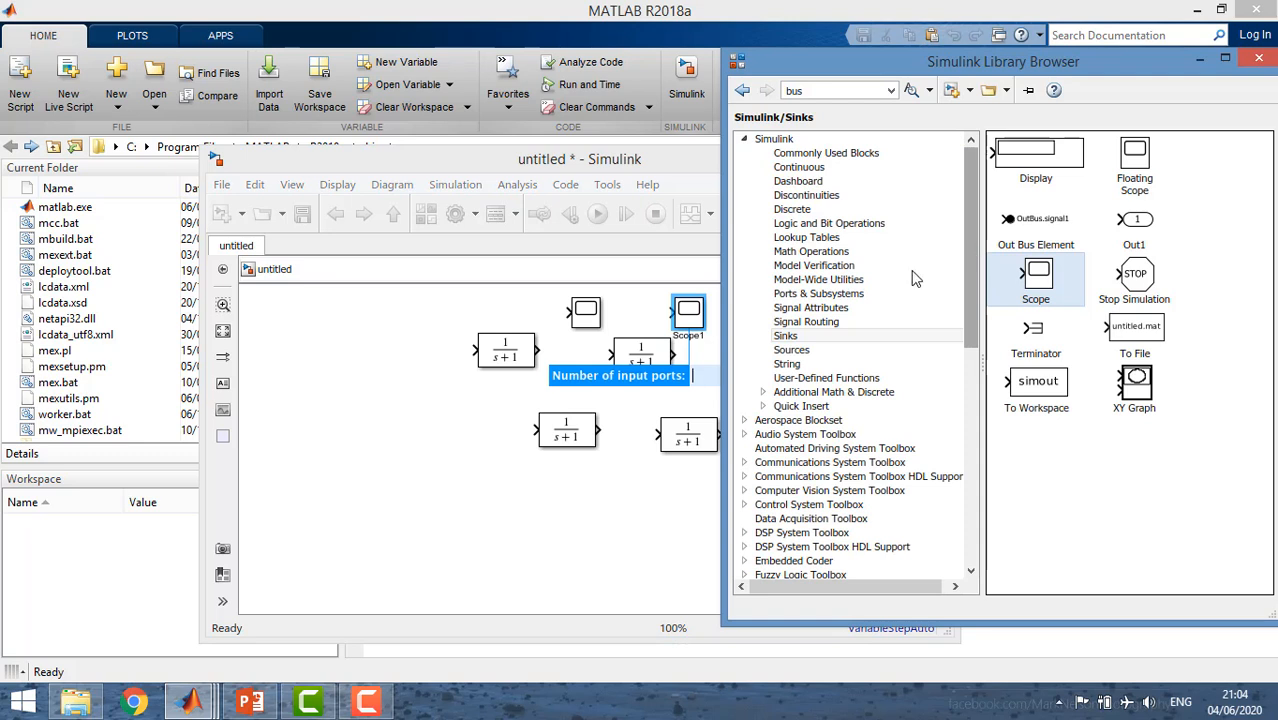
left_click(778, 352)
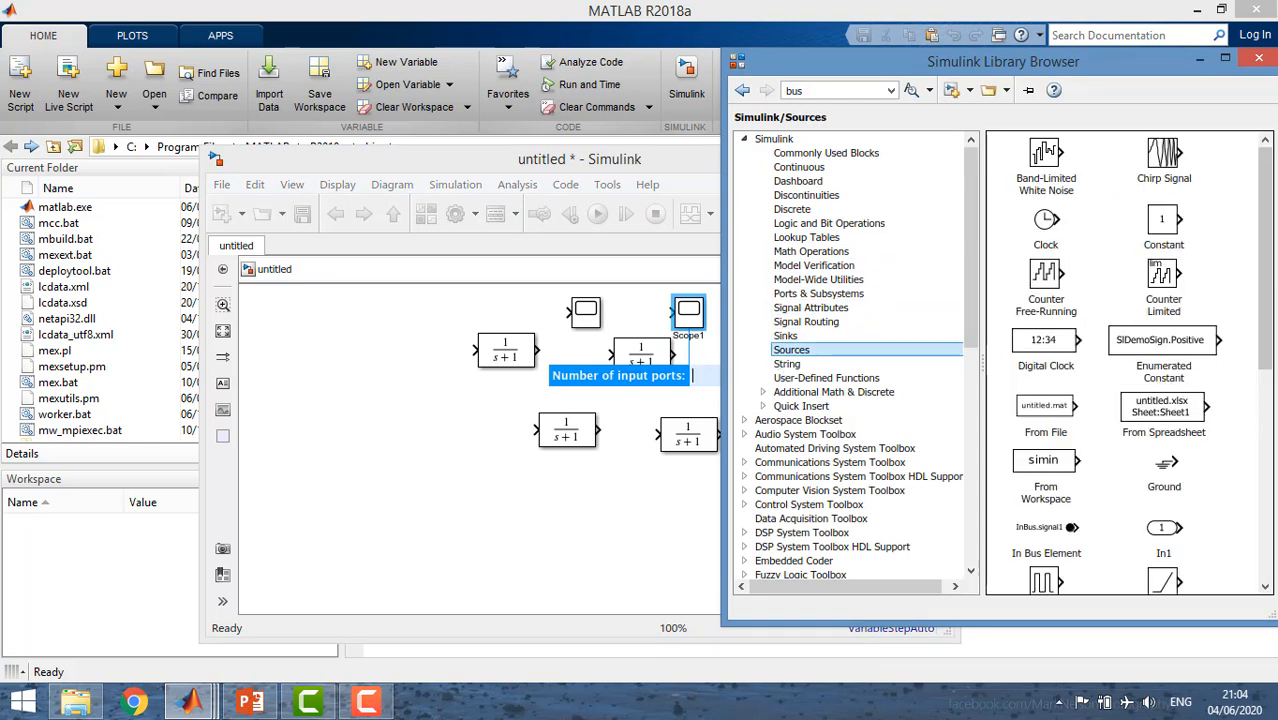
left_click_drag(1262, 287, 1262, 495)
left_click_drag(1166, 432, 340, 422)
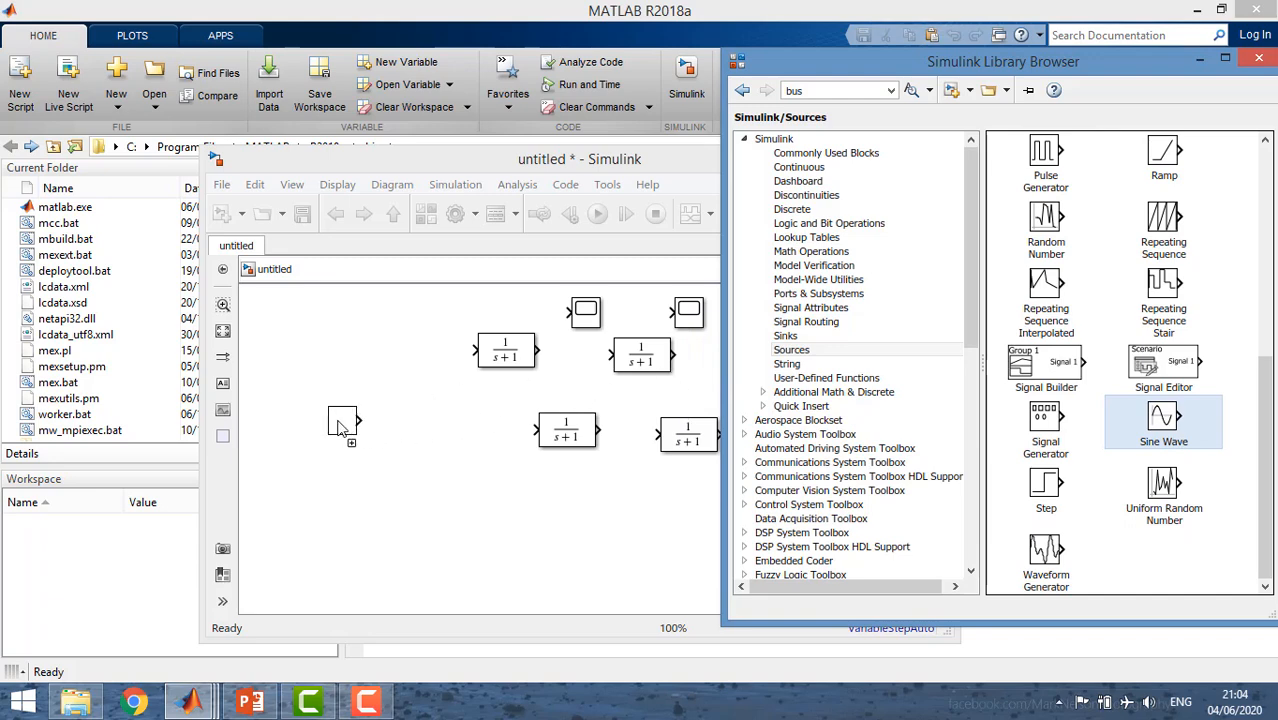
Add a Gain block and a Sum block from the Math Operations library below the Transfer Fcn blocks.
left_click(975, 291)
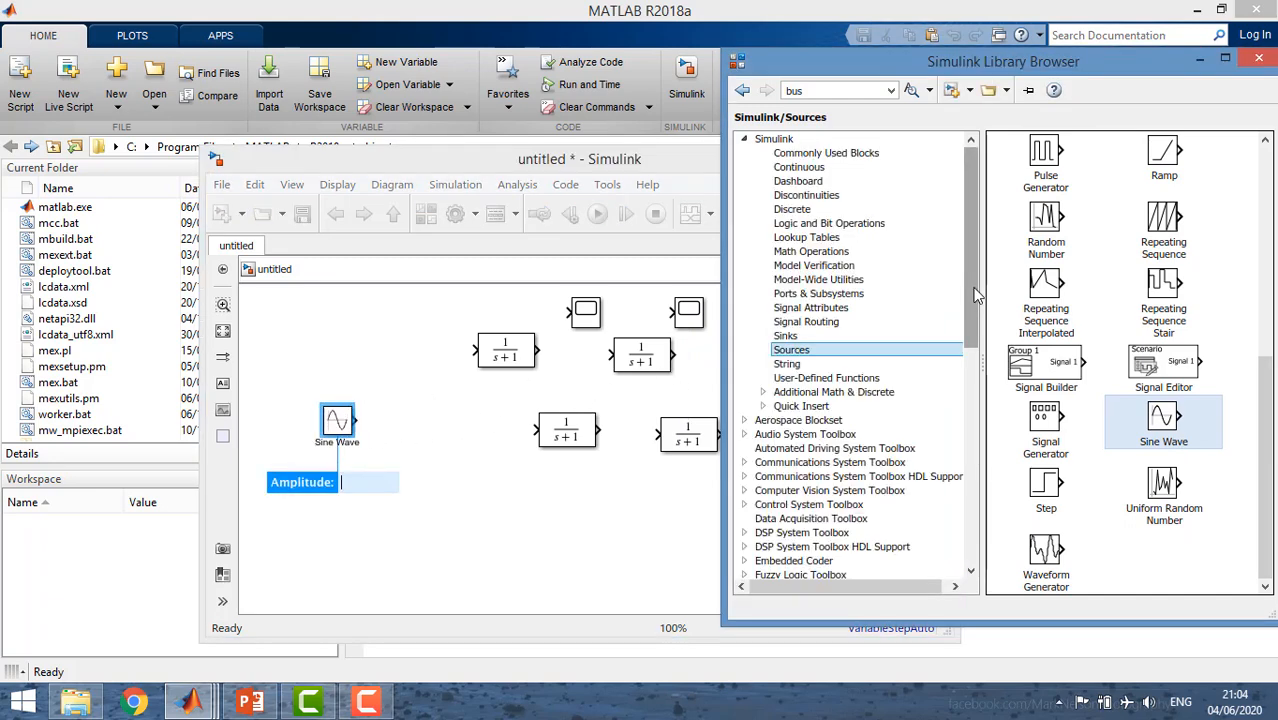
left_click(785, 281)
left_click(785, 240)
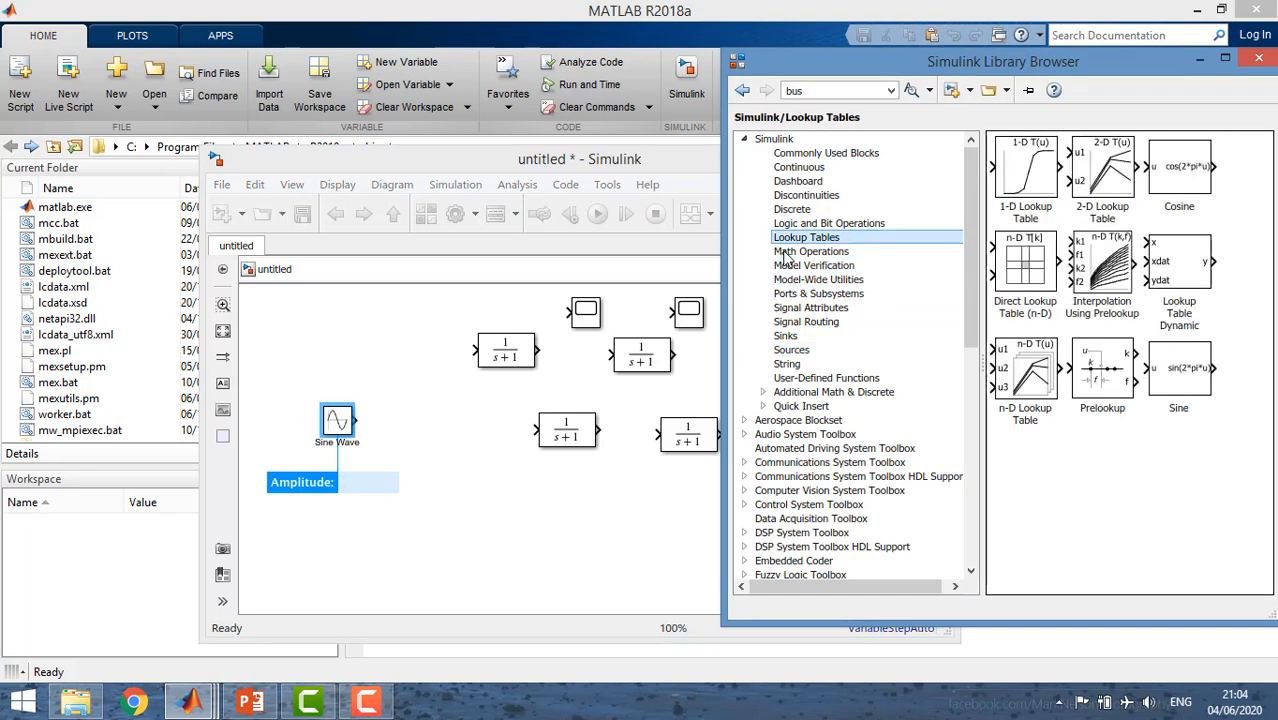
left_click(786, 254)
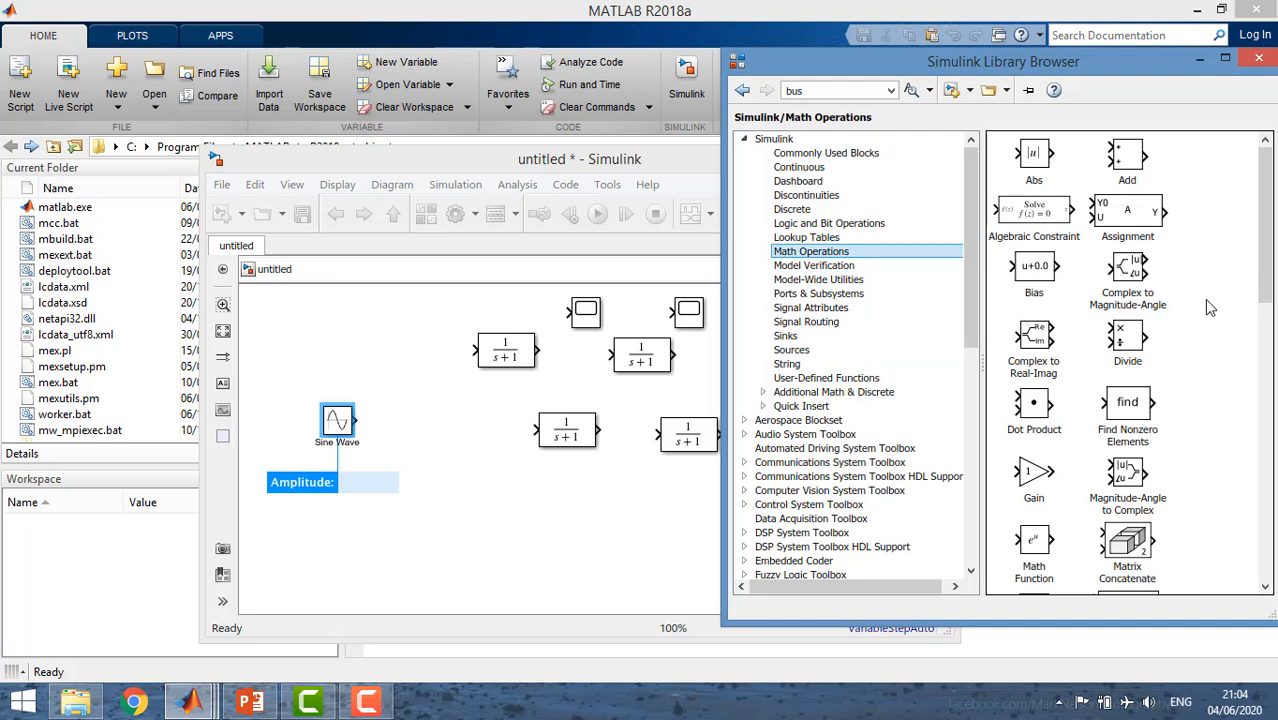
left_click_drag(1036, 476, 588, 502)
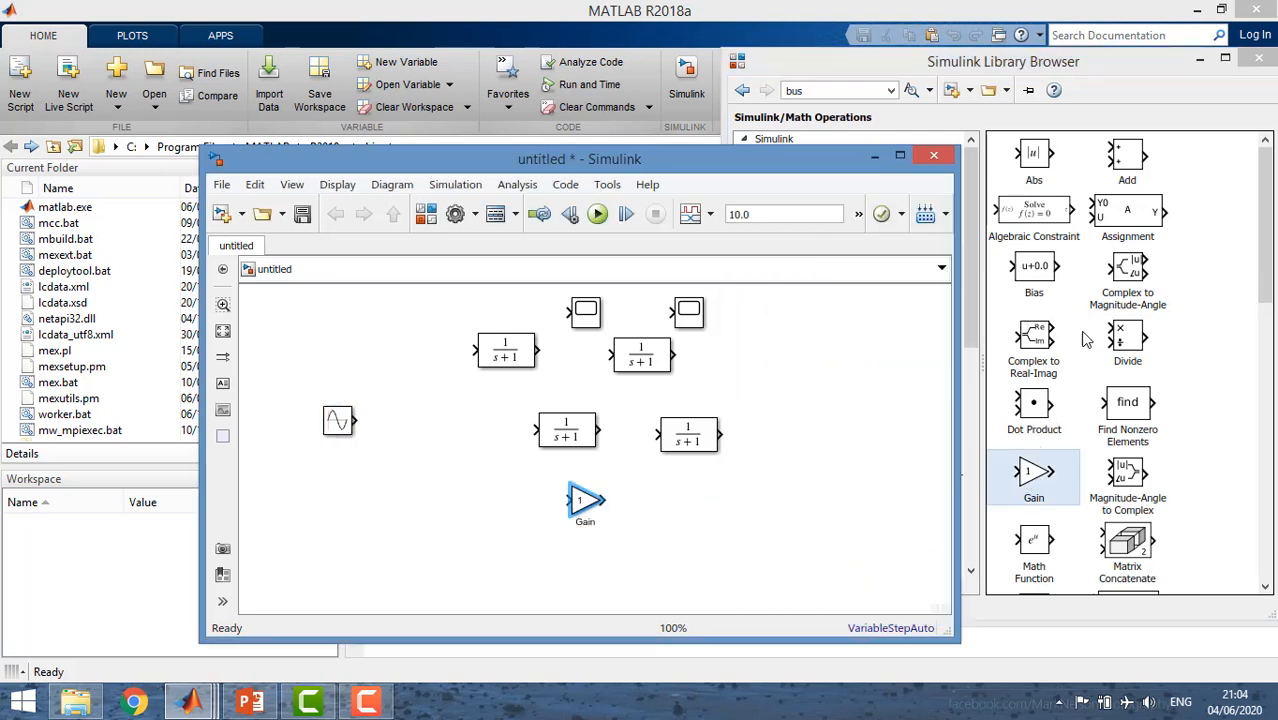
left_click_drag(1266, 264, 1240, 492)
left_click_drag(1127, 488, 441, 495)
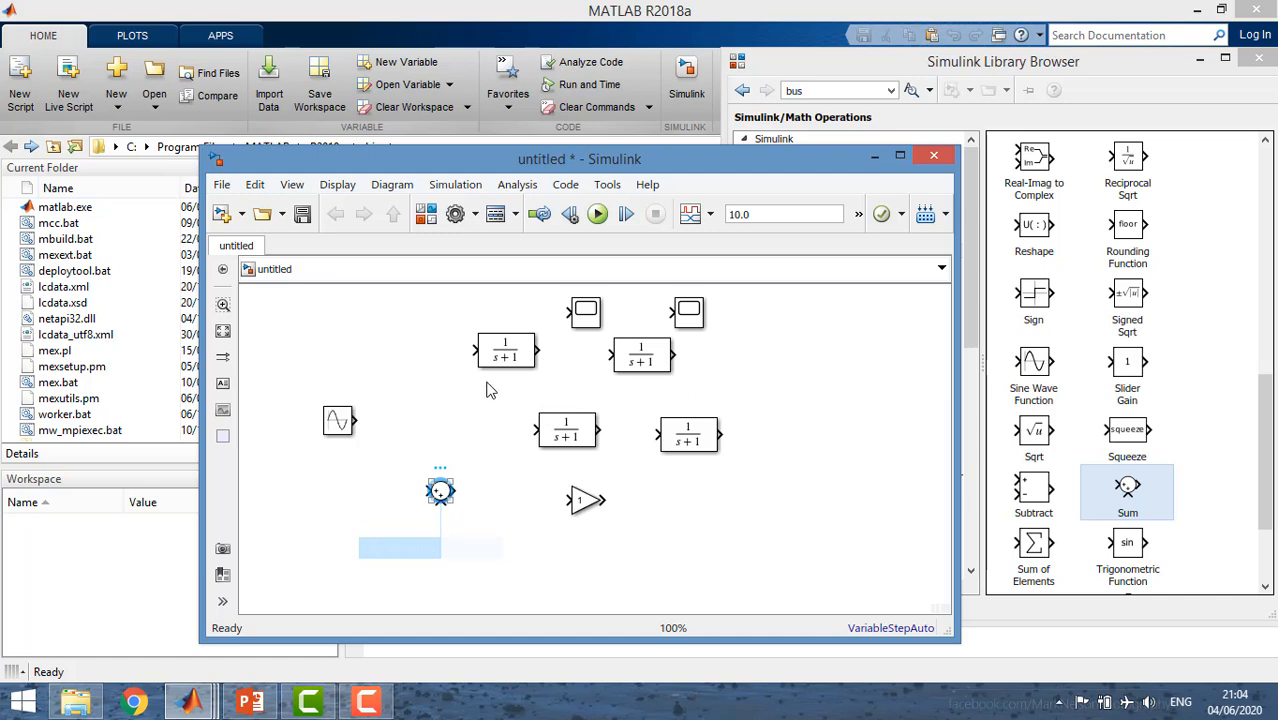
Set the Sum block's list of signs to |+- and place the block in line beside the Sine Wave.
double_click(440, 490)
double_click(517, 505)
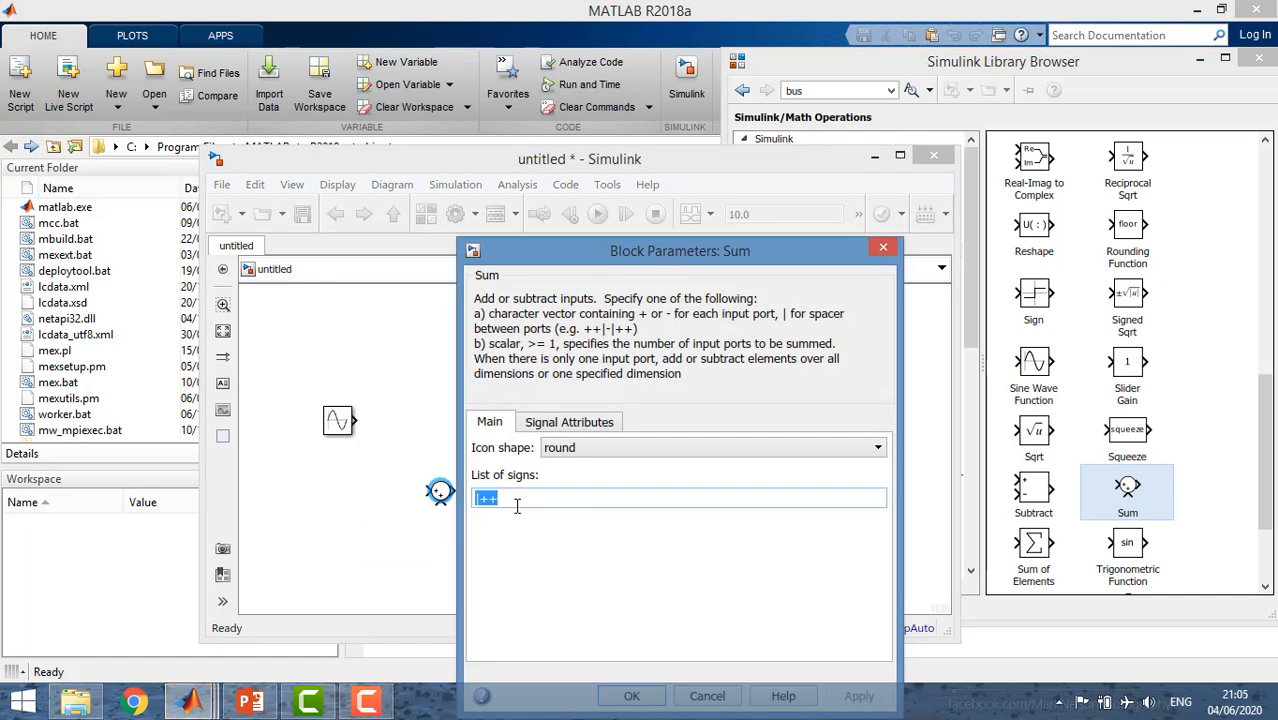
type("|+")
key("Return")
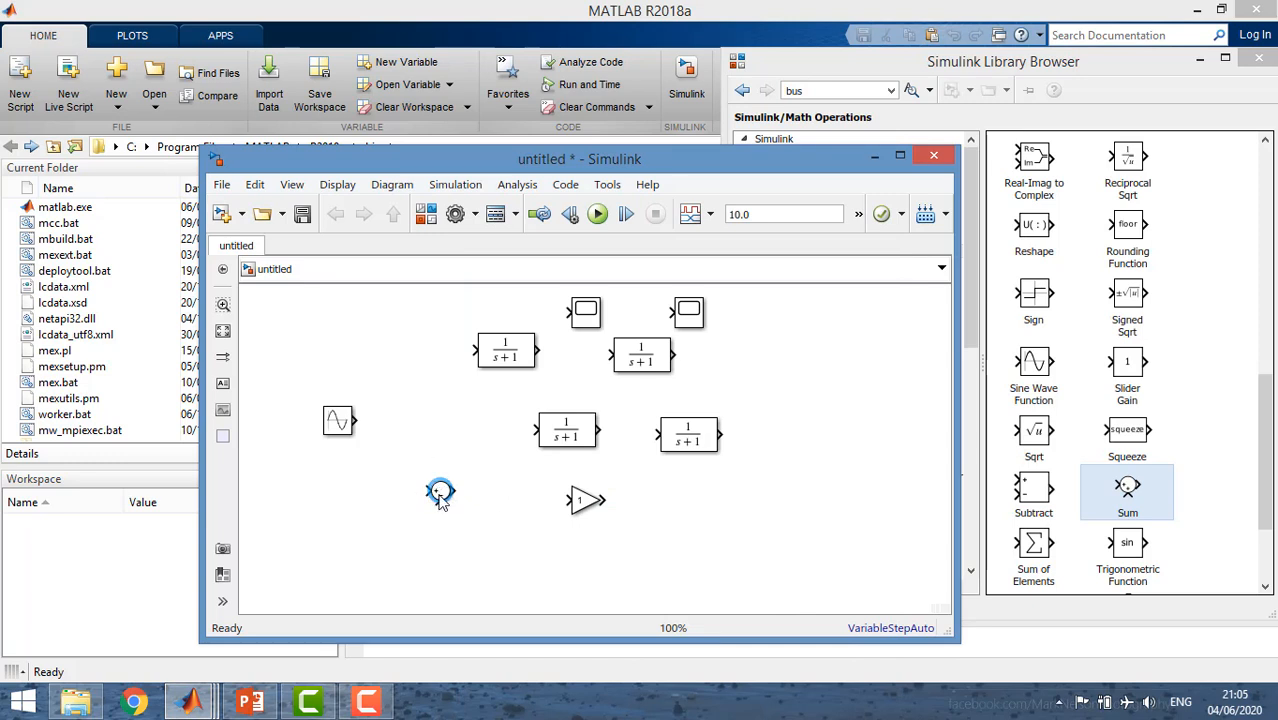
left_click_drag(441, 490, 413, 428)
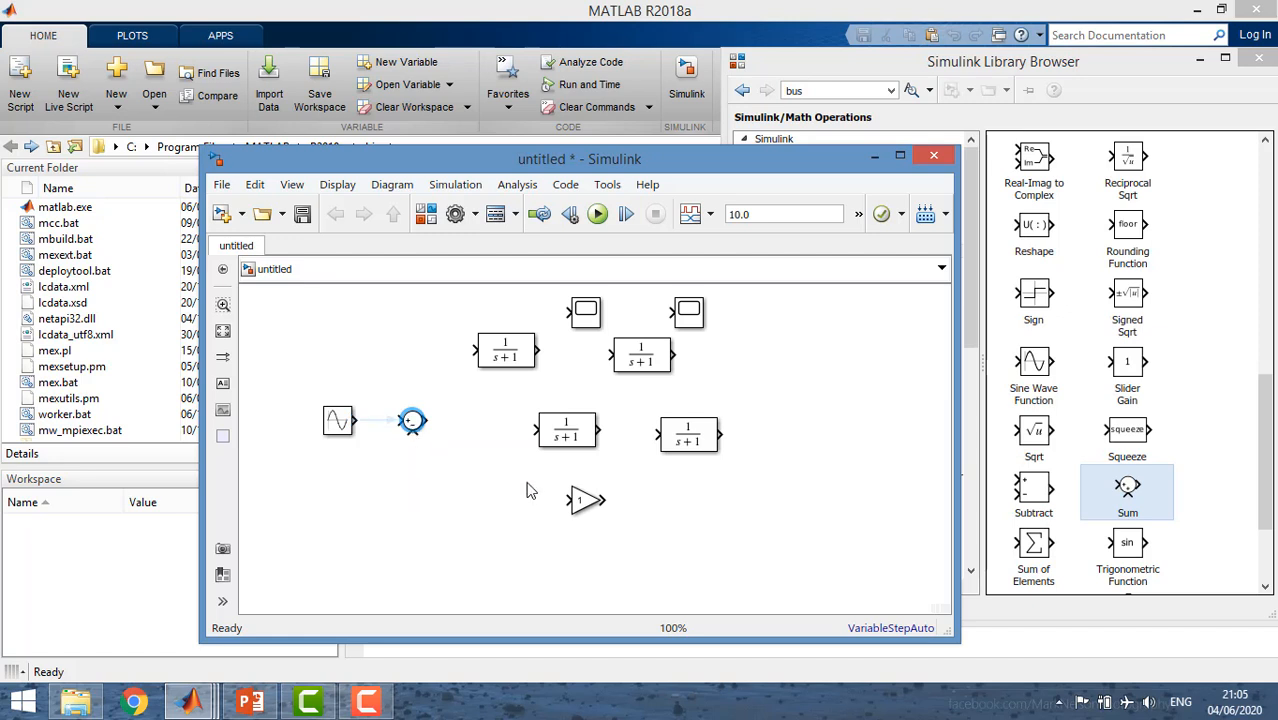
Add a copy of the Sum block below the original and connect the Sine Wave to the original Sum block.
key("ctrl+v")
key("ctrl+v")
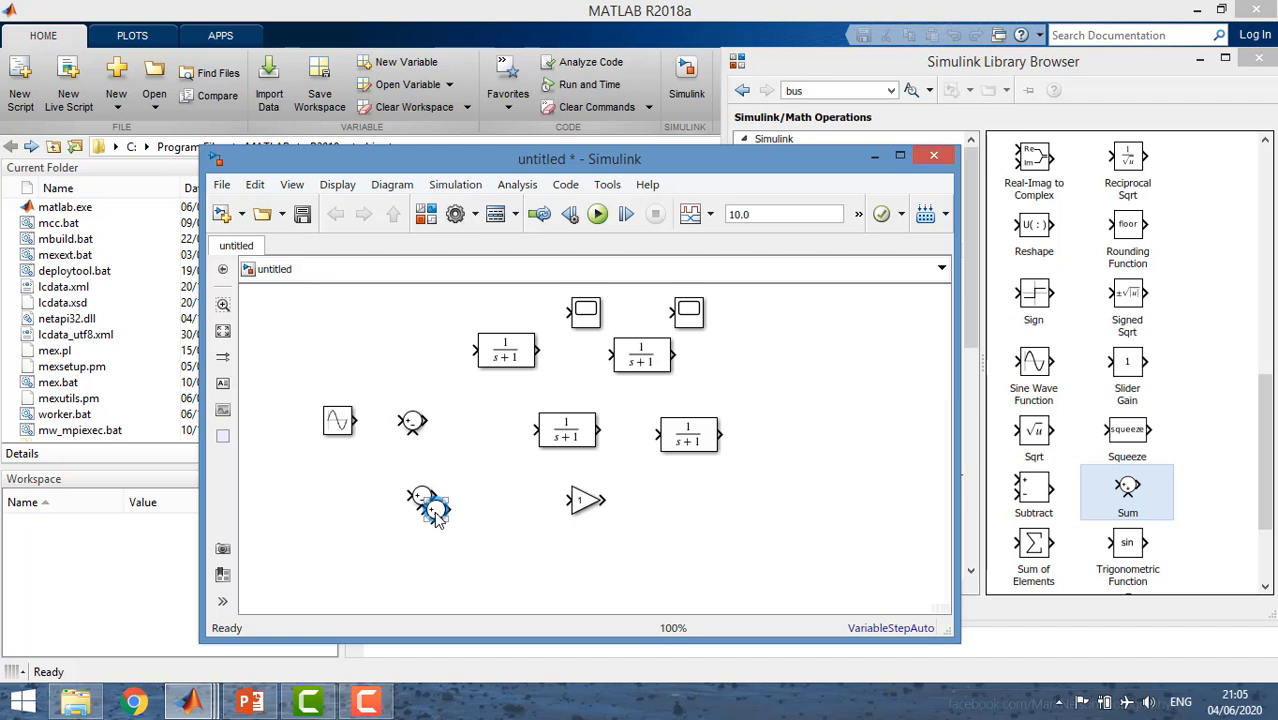
mouse_move(437, 514)
left_mouse_down()
mouse_move(457, 443)
mouse_move(352, 418)
left_mouse_up()
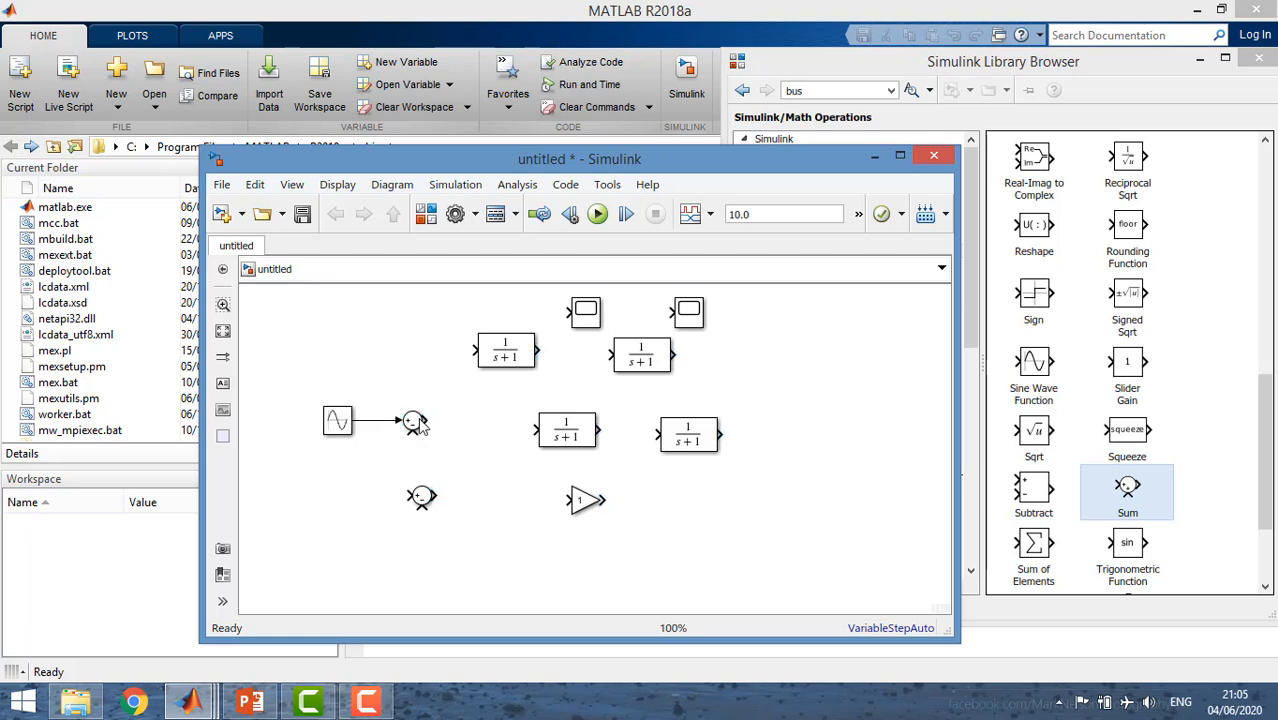
Attach the first Transfer Fcn block to the Sum output and set its denominator coefficients to [L1 R1].
left_click_drag(481, 347, 457, 422)
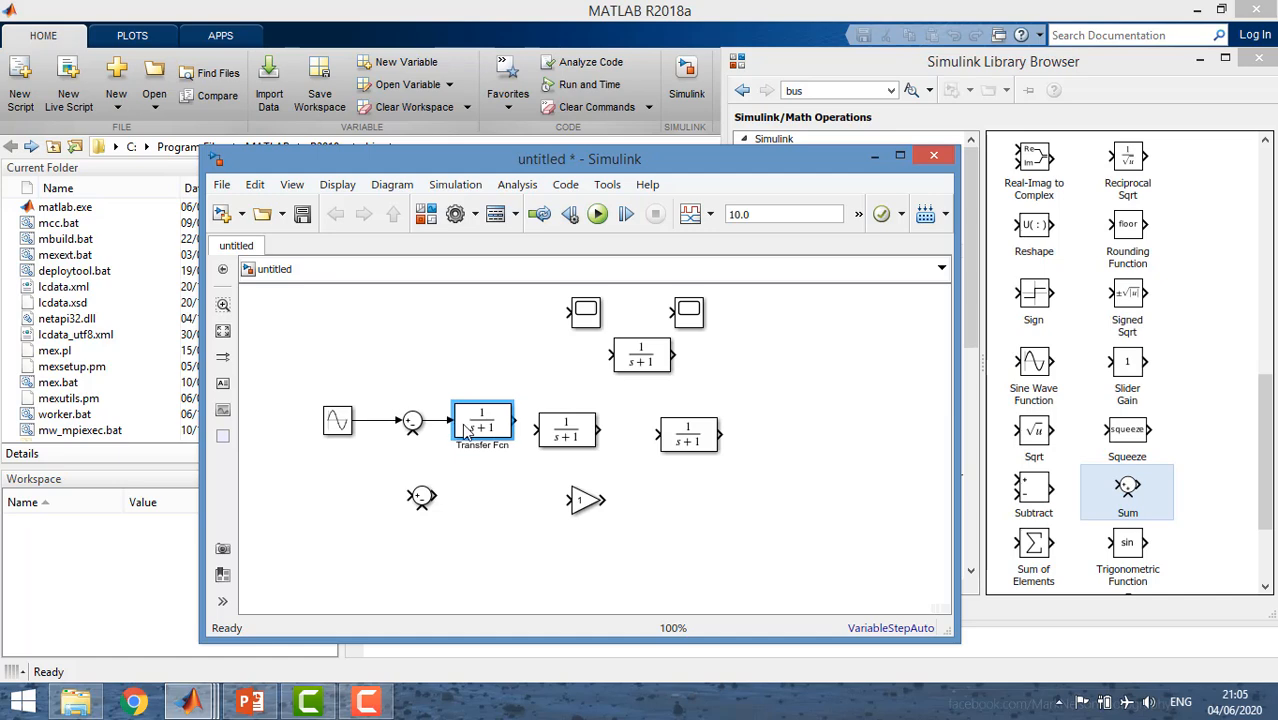
double_click(472, 427)
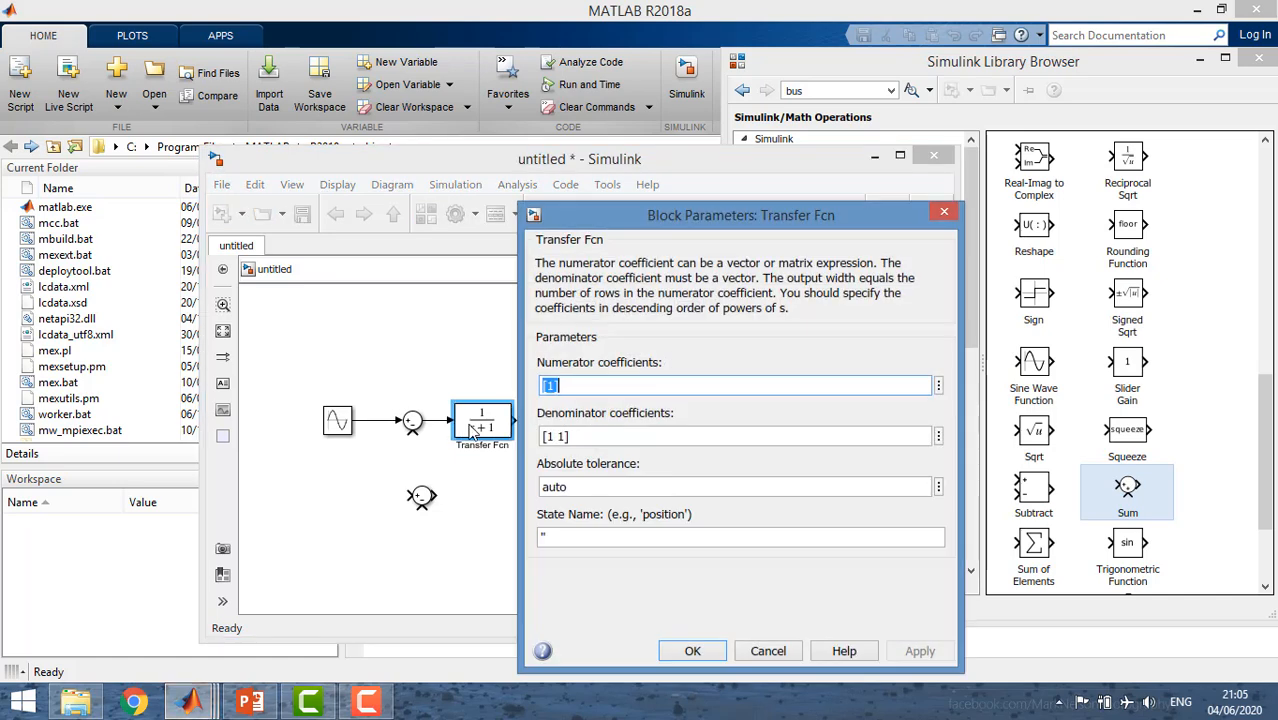
triple_click(549, 437)
left_click(556, 437)
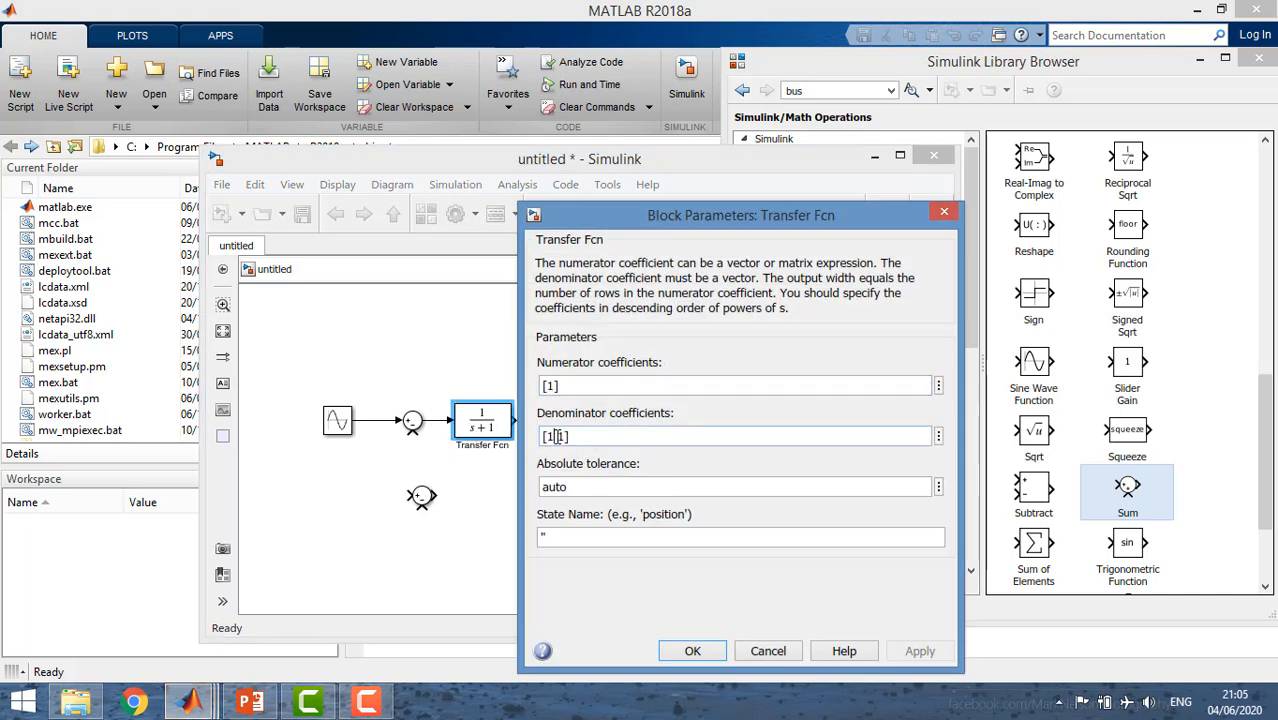
key("BackSpace")
type("La")
key("Right")
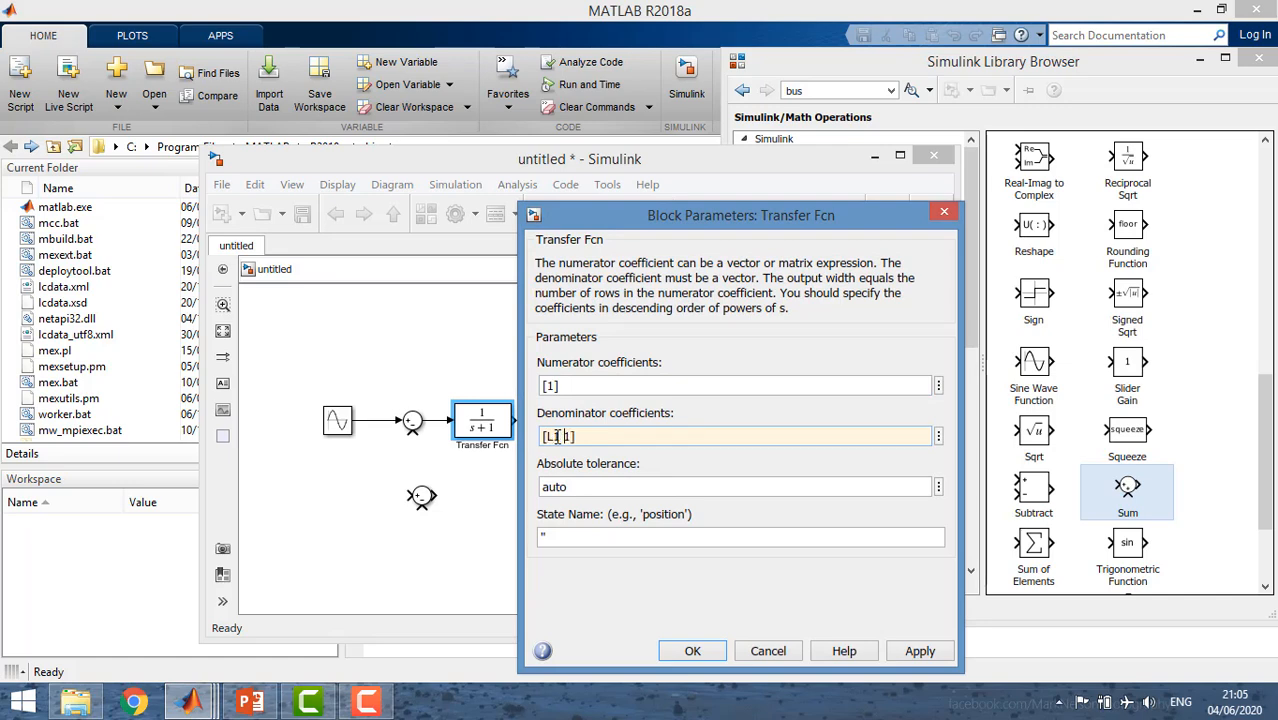
type("Ra")
key("Return")
Enlarge the first Transfer Fcn block to fit its expression and shift it and the Sum block closer to the Sine Wave.
left_click_drag(460, 431, 520, 440)
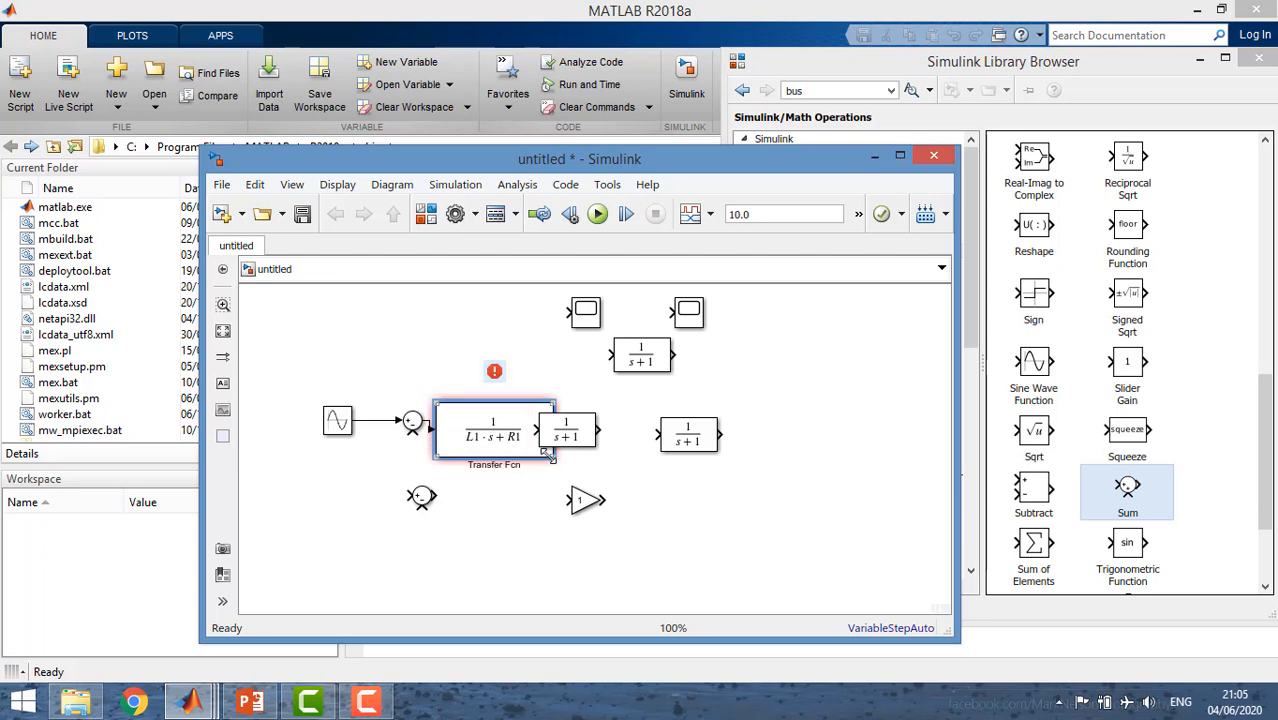
left_click_drag(552, 458, 520, 437)
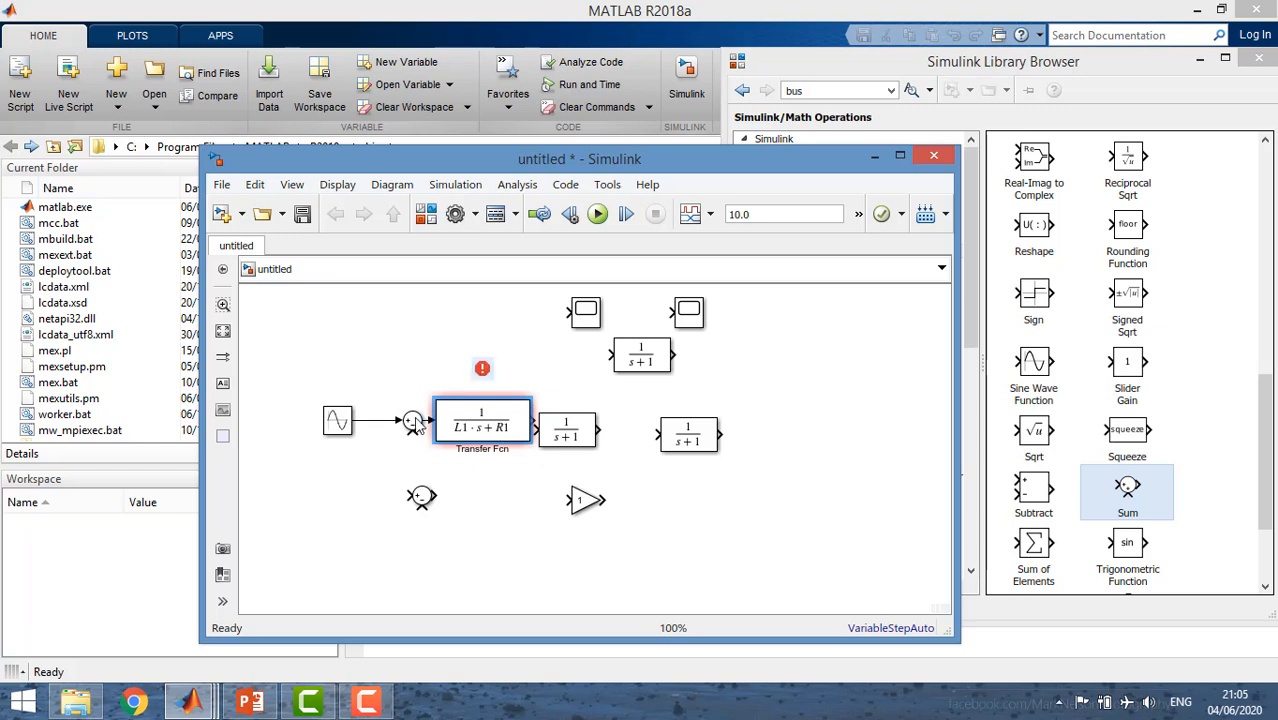
left_click_drag(416, 424, 386, 424)
left_click_drag(468, 424, 444, 424)
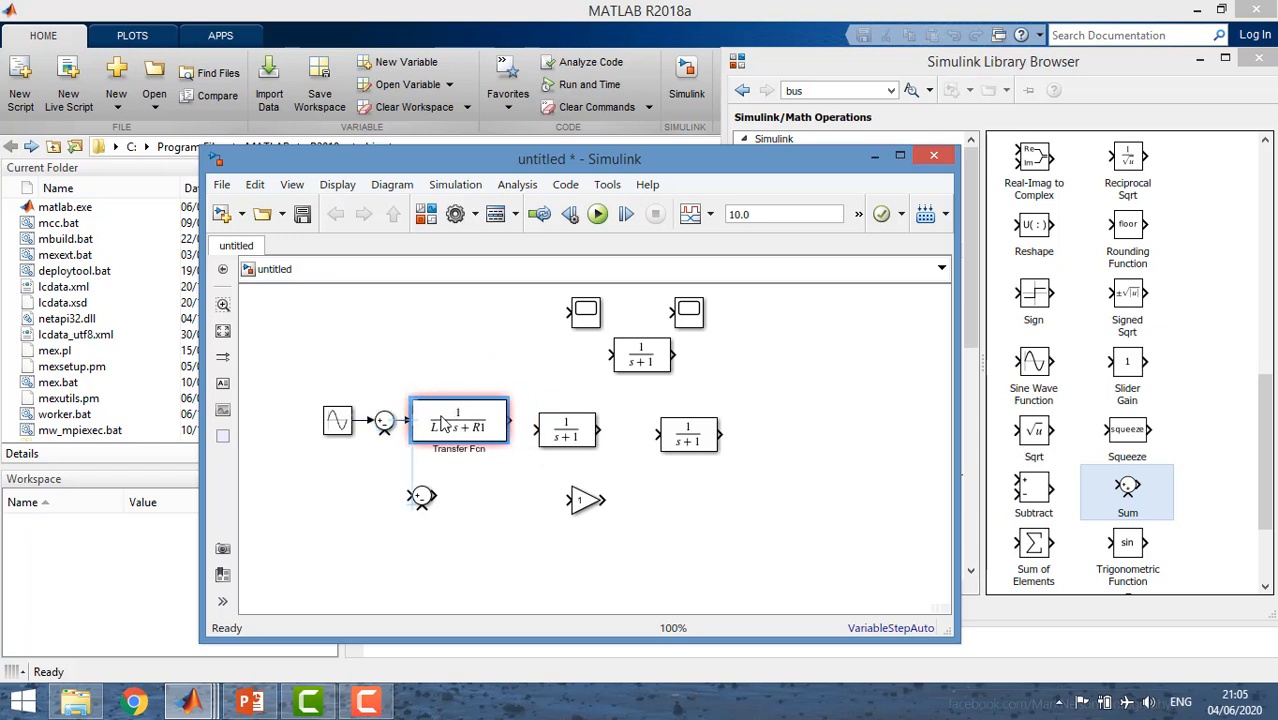
Attach the second Sum block to the first Transfer Fcn's output and arrange the other Transfer Fcn blocks after it.
left_click_drag(575, 432, 645, 432)
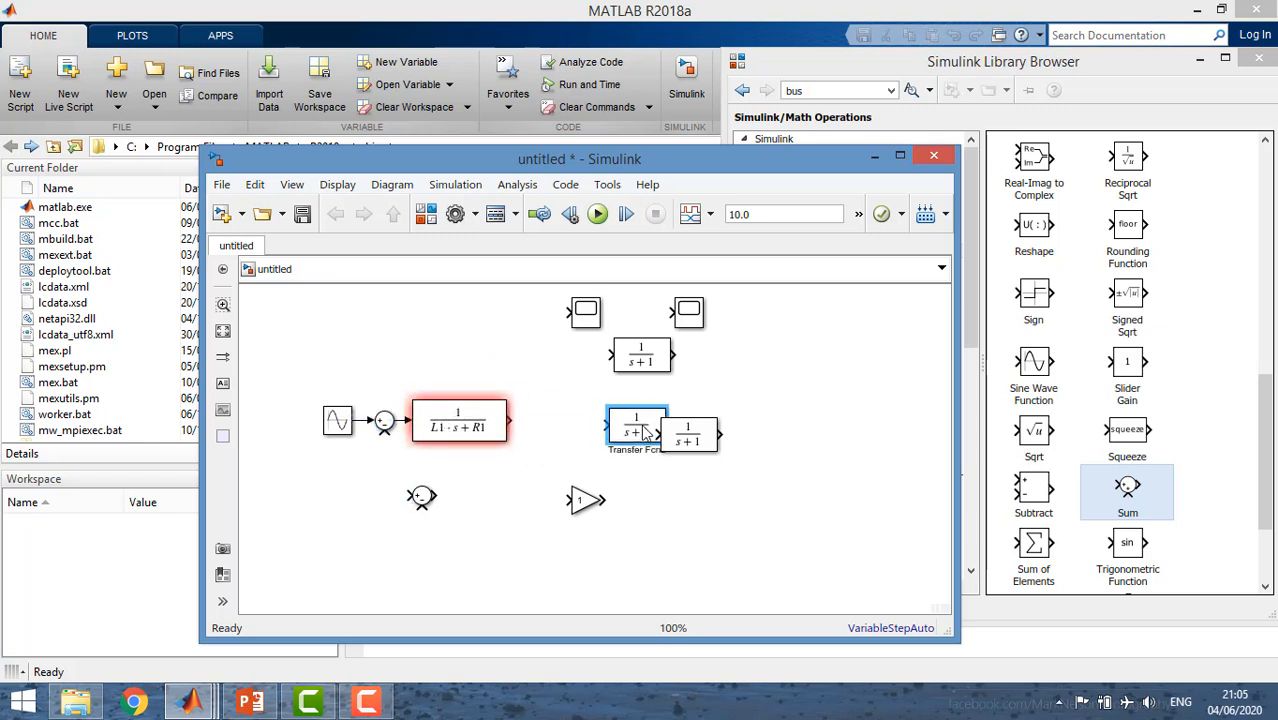
left_click_drag(436, 498, 545, 423)
left_click_drag(688, 442, 805, 460)
left_click(637, 428)
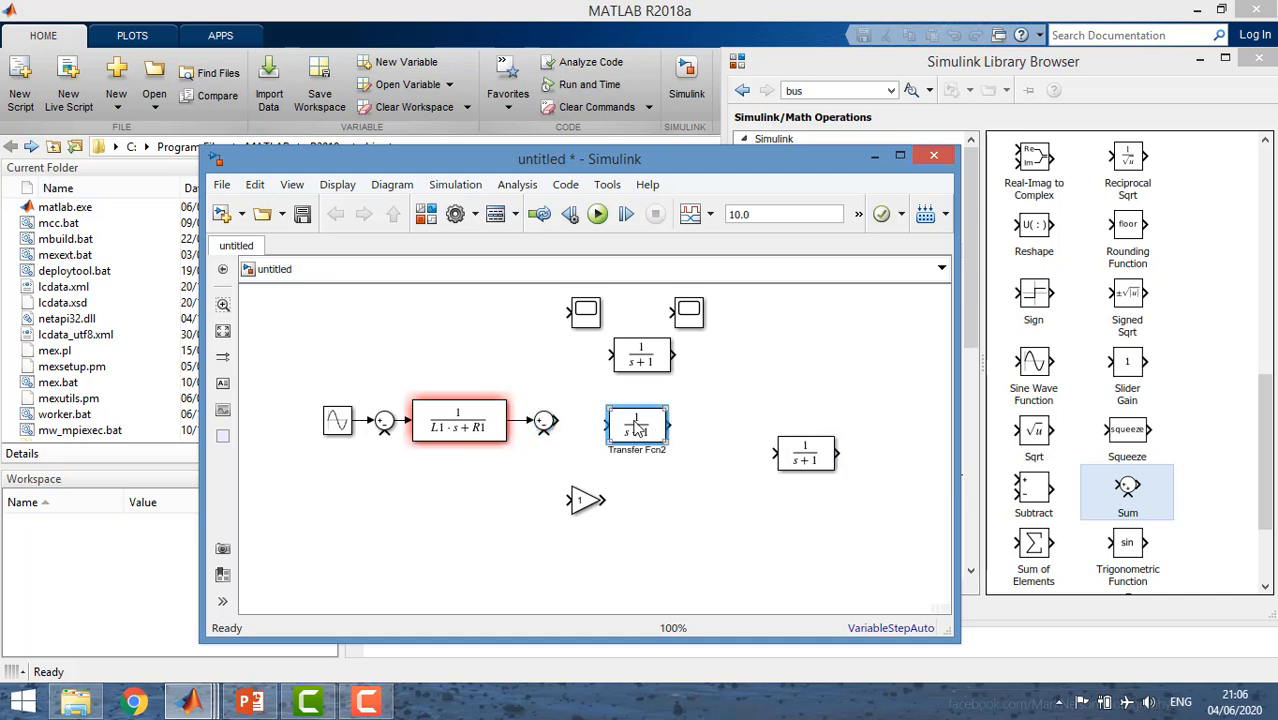
left_click_drag(637, 428, 618, 424)
Set the numerator coefficients of the Transfer Fcn block beside the second Sum block to [Lo*Ro].
double_click(618, 424)
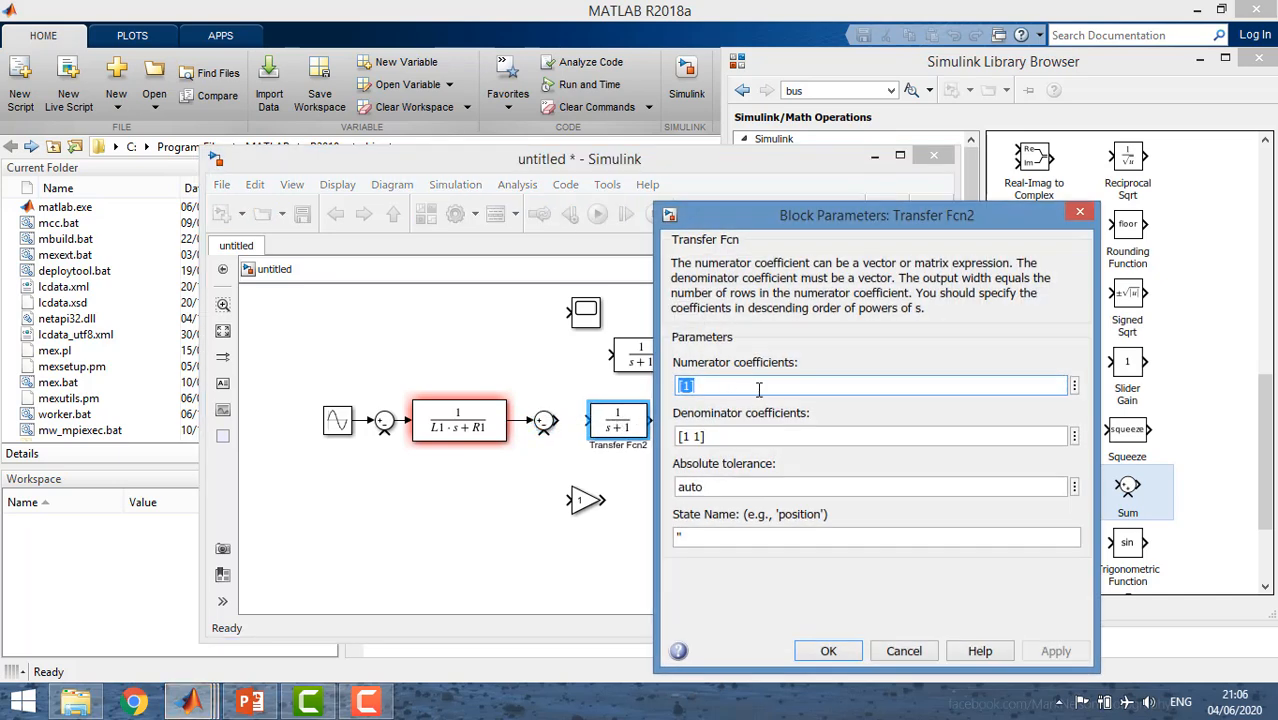
left_click(693, 432)
left_click(692, 432)
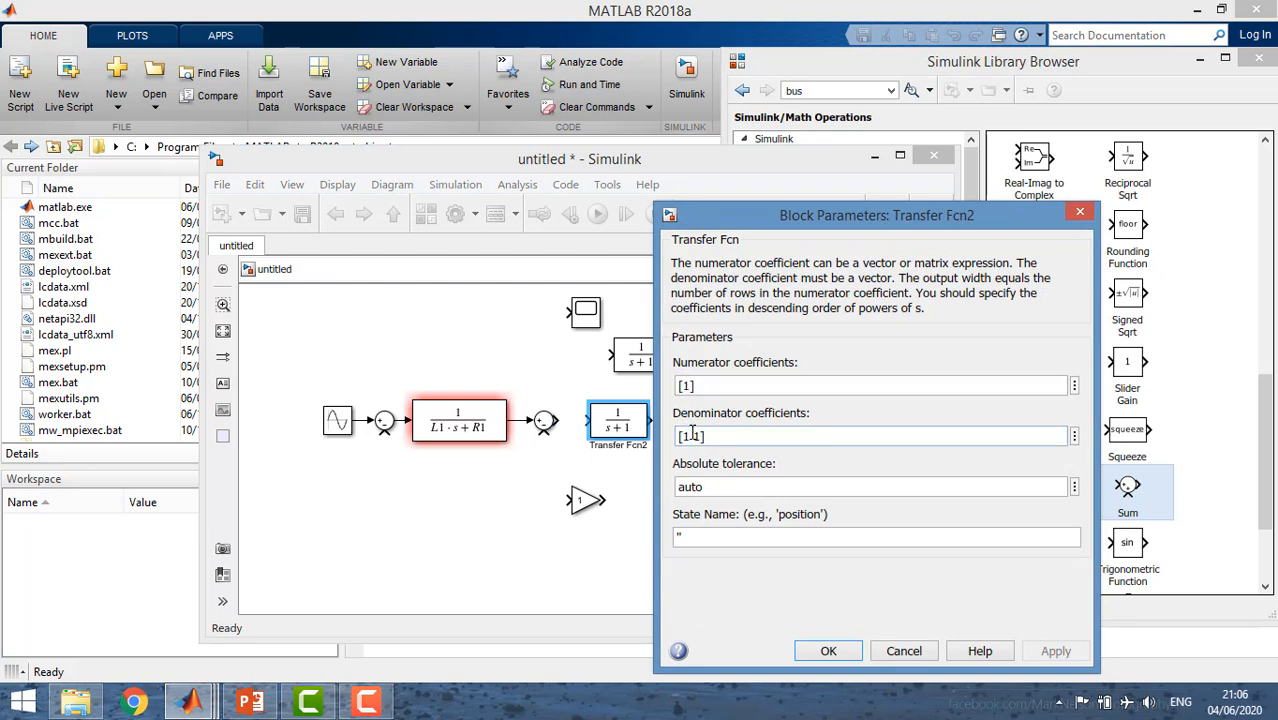
left_click(686, 385)
left_click(687, 385)
key("BackSpace")
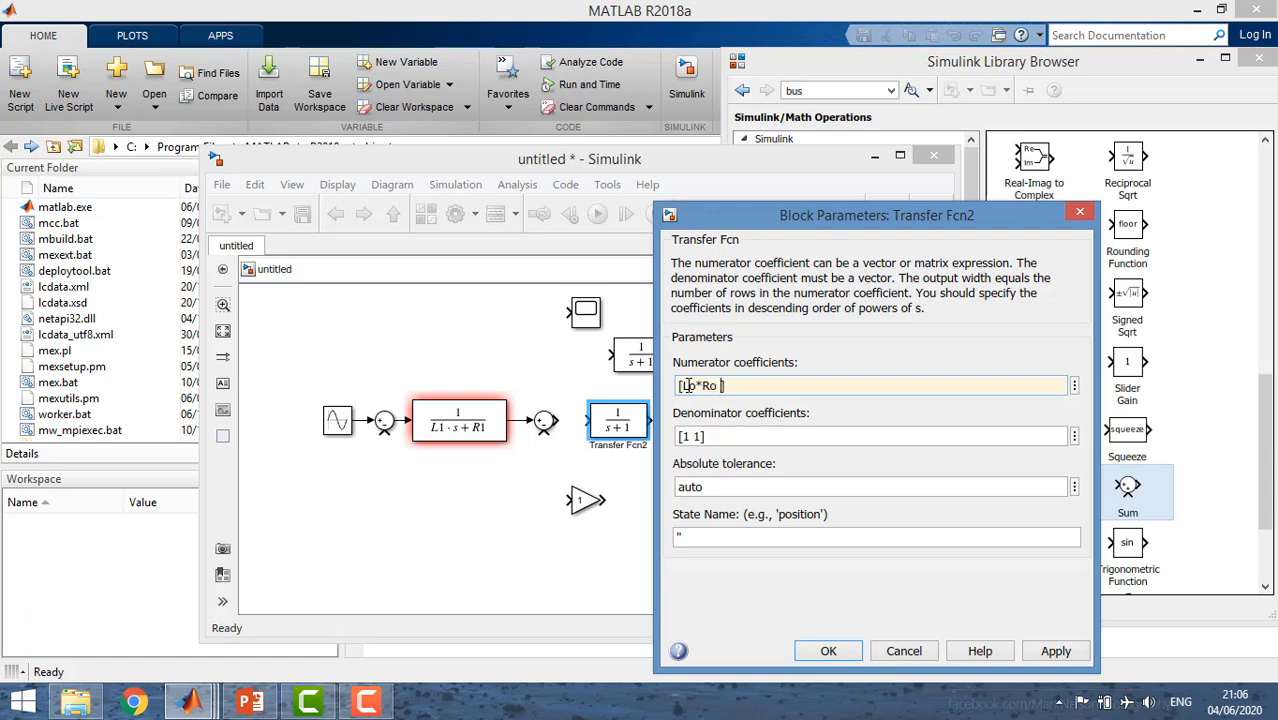
key("Return")
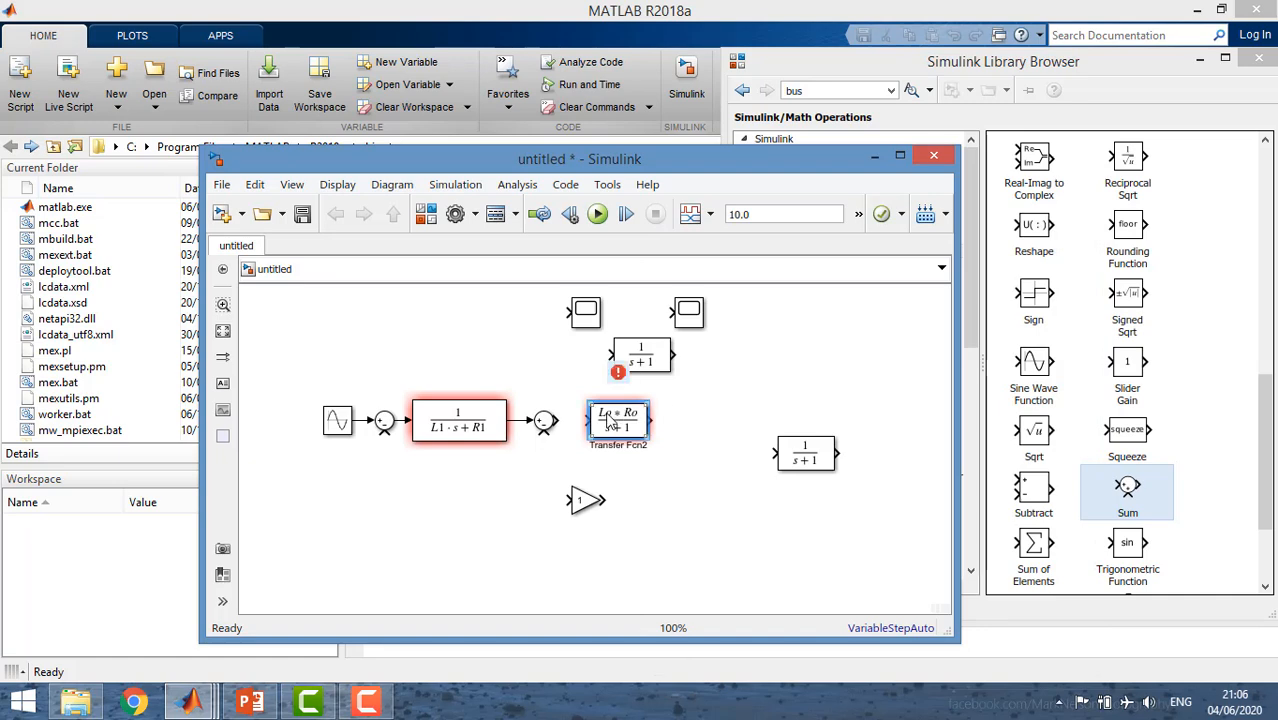
Undo the numerator change on the Transfer Fcn block beside the second Sum block.
double_click(608, 422)
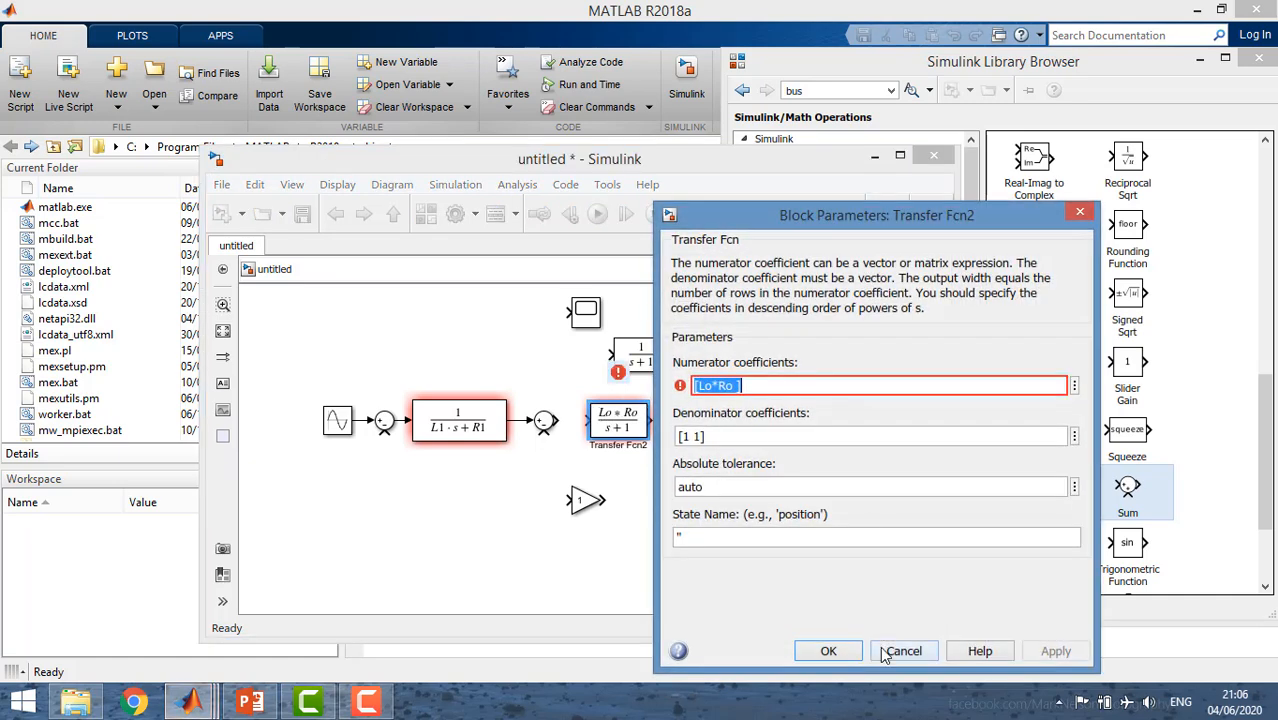
left_click(882, 650)
left_click(706, 490)
key("ctrl+z")
key("ctrl+z")
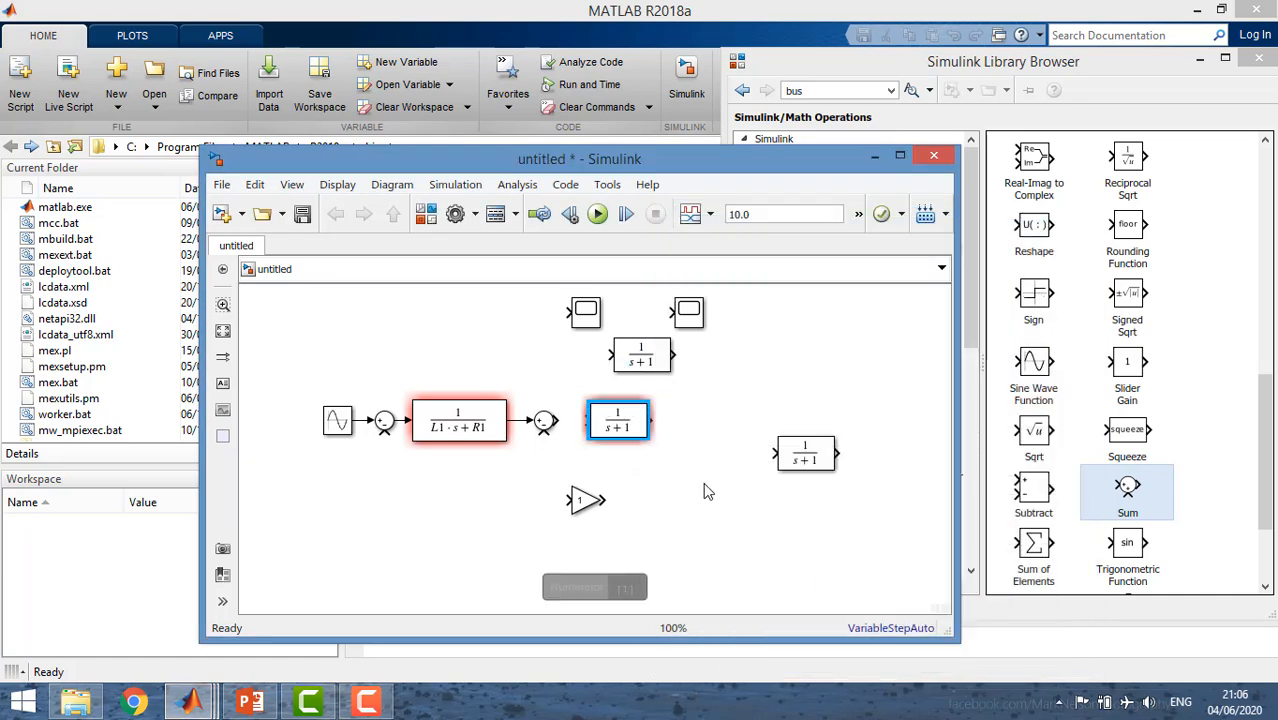
Set the Transfer Fcn beside the second Sum to numerator [0 Lo*Ro] and denominator [Lo Ro], enlarging it and connecting it to that Sum.
left_click_drag(640, 432, 626, 428)
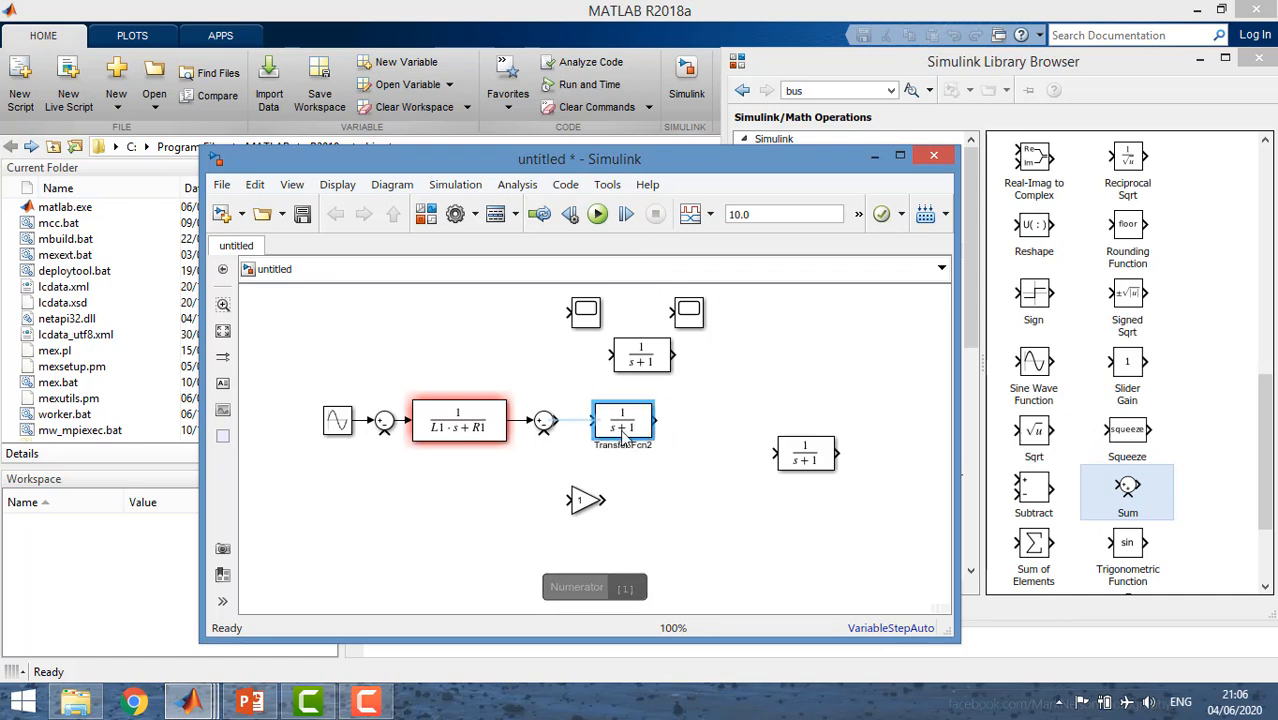
double_click(626, 428)
left_click(690, 385)
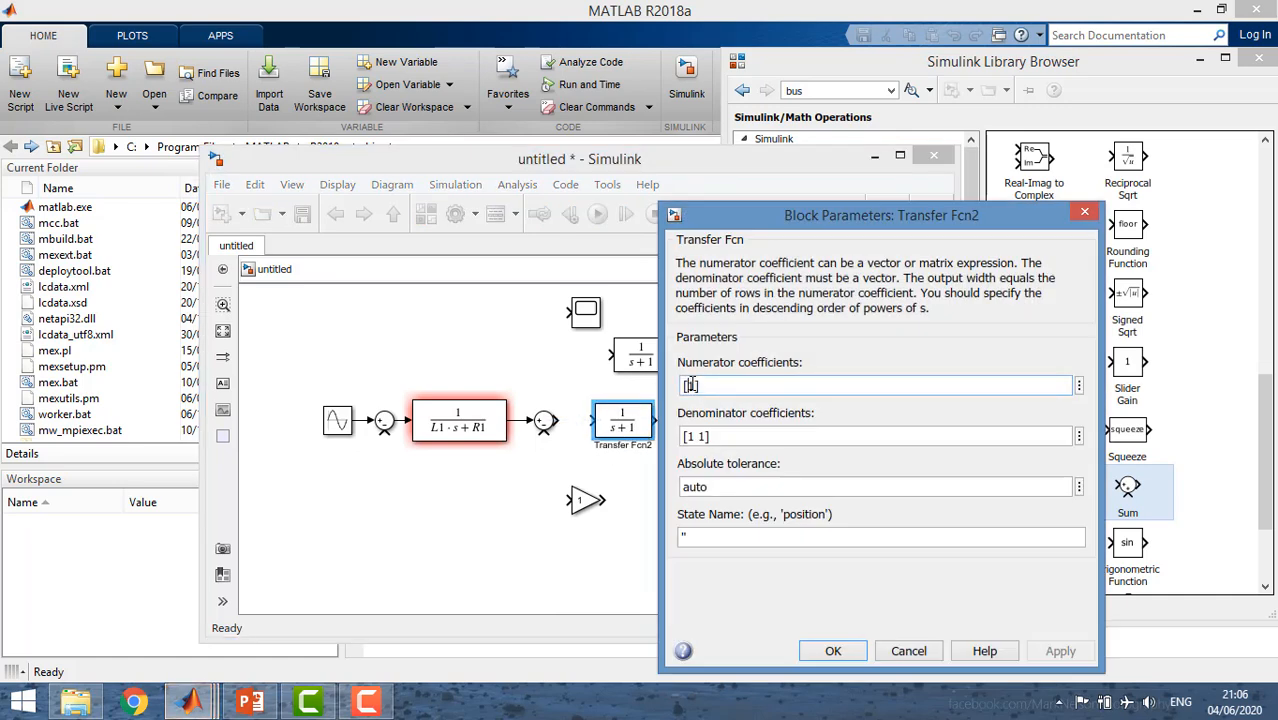
type("0 Lo*Ro")
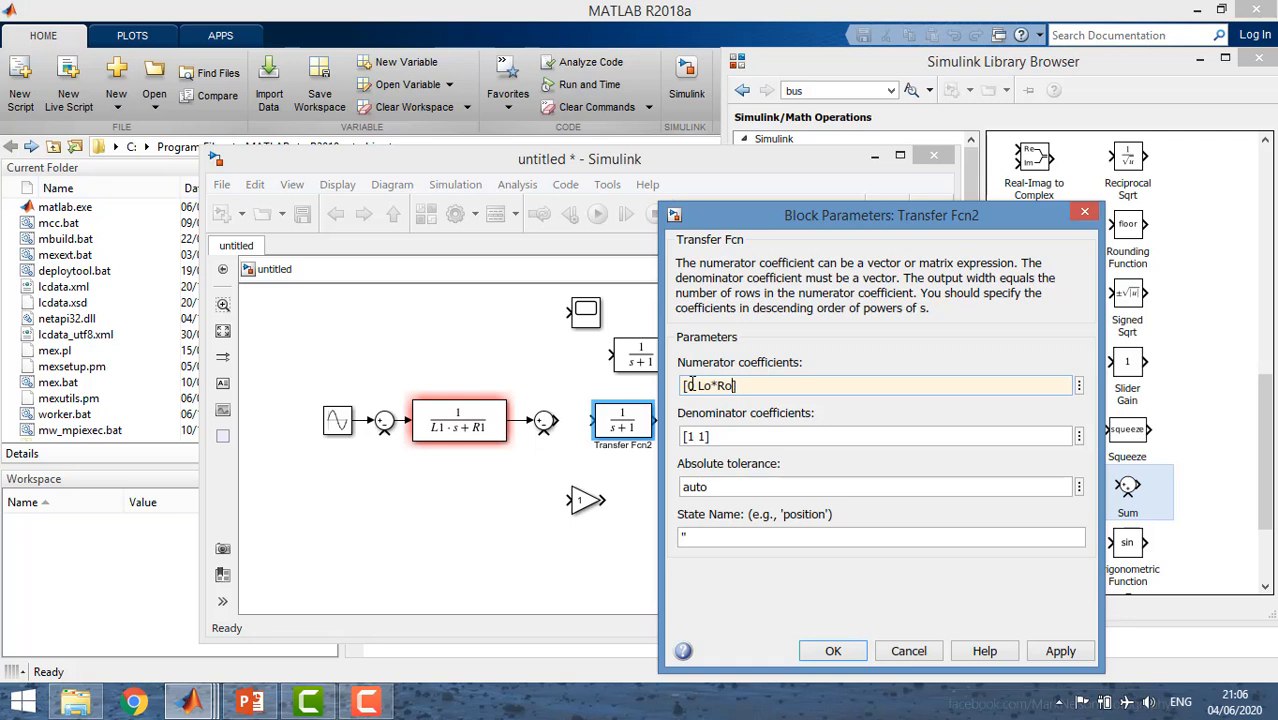
left_click(696, 436)
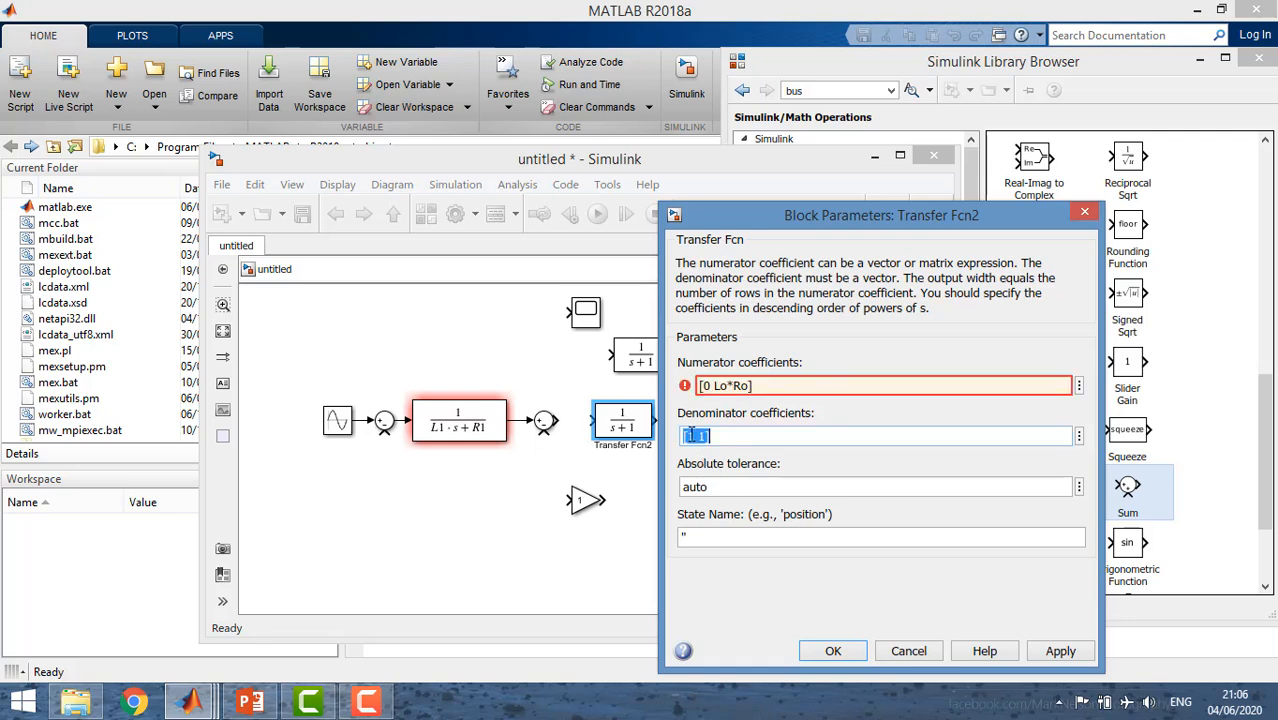
key("BackSpace")
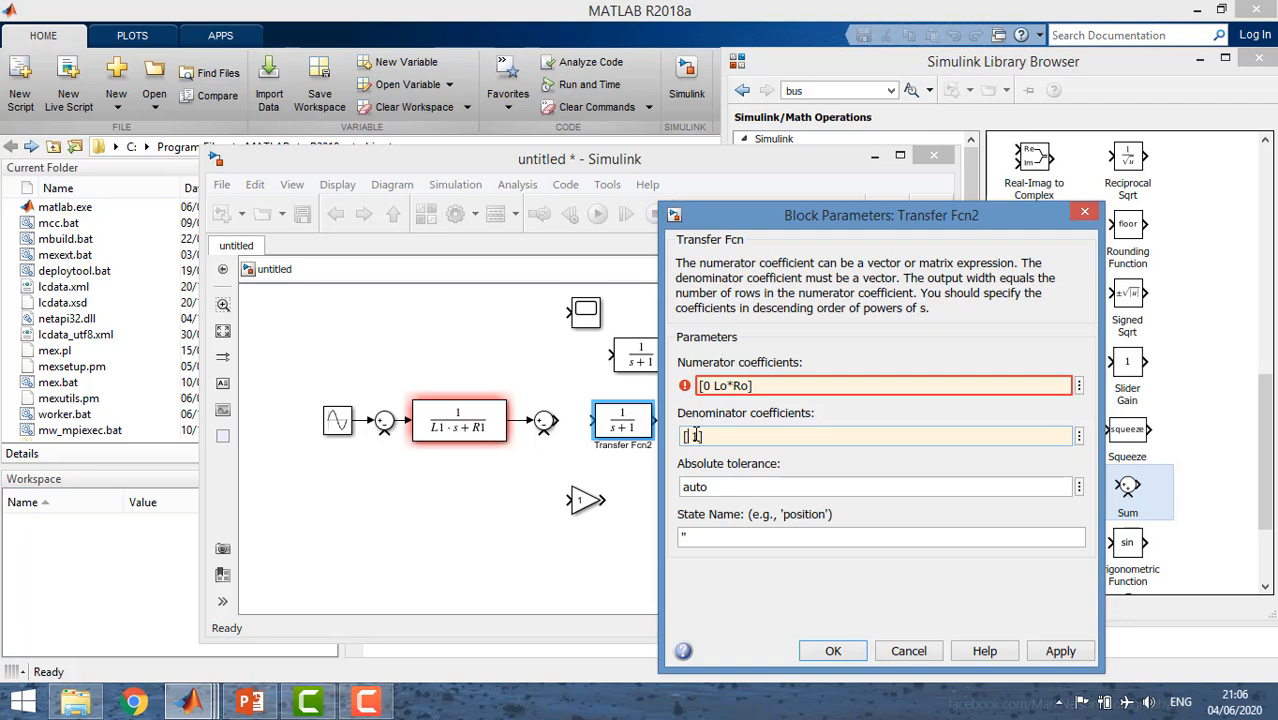
type("Lo Ro")
left_click(833, 651)
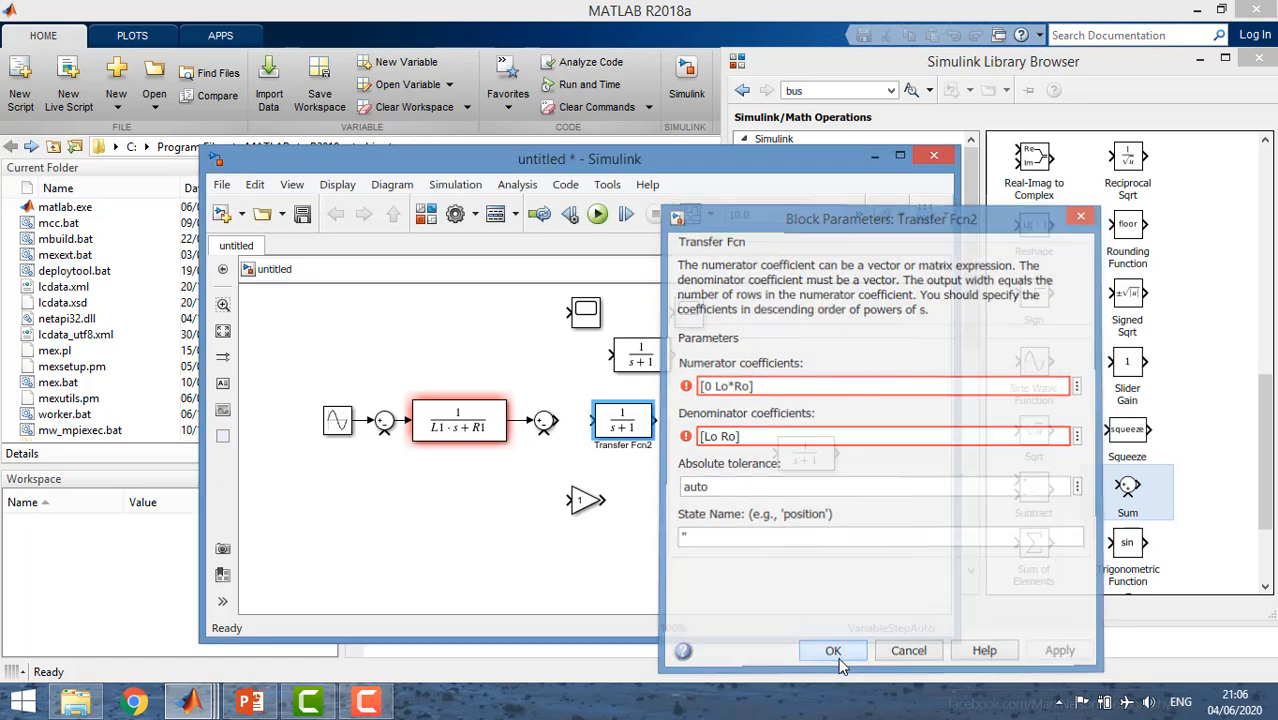
left_click_drag(659, 441, 630, 440)
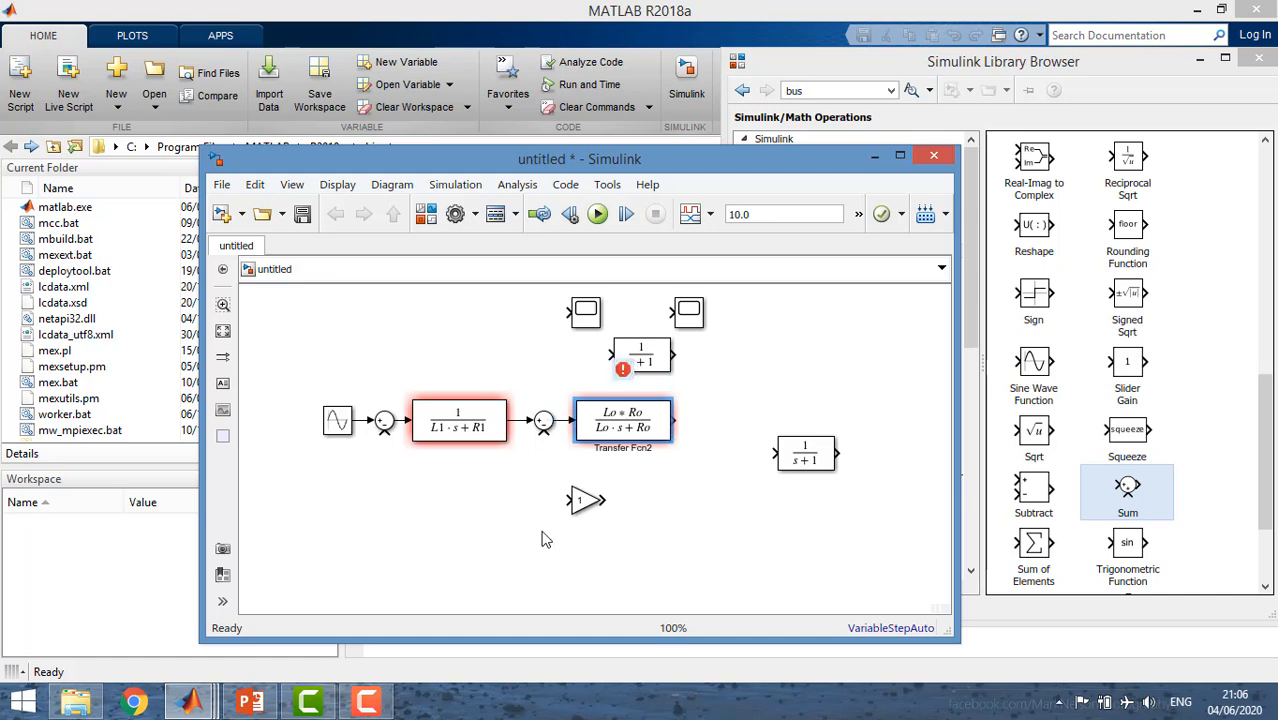
Attach the Gain block to the output of the Lo*Ro transfer function and set its gain to K.
left_click_drag(602, 499, 712, 428)
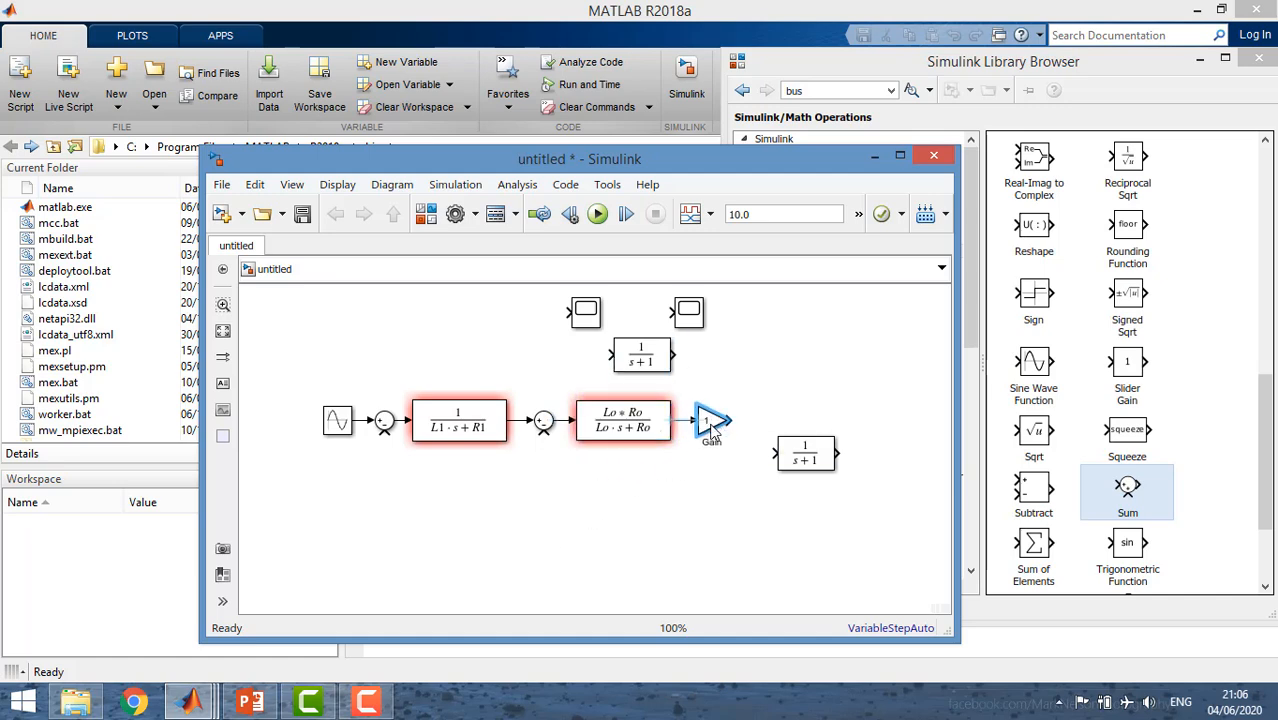
double_click(712, 428)
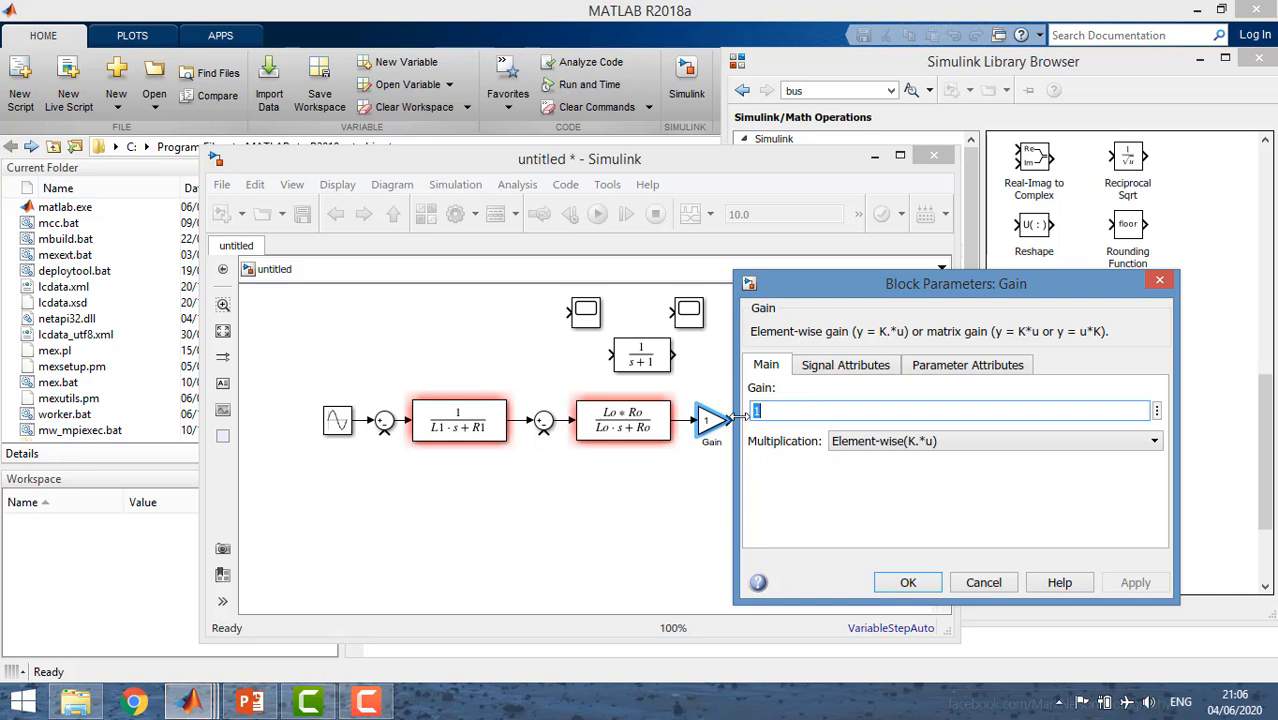
type("K")
key("Return")
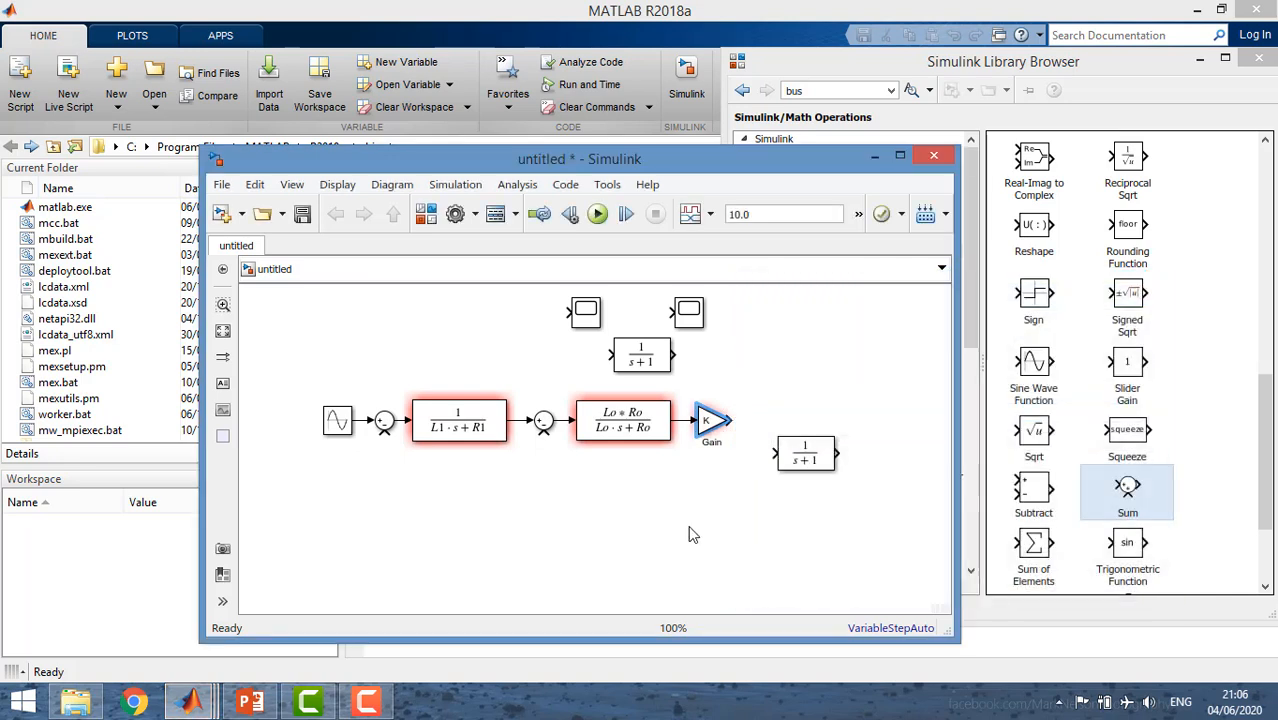
Align the rightmost Transfer Fcn block with the Gain block and set its numerator coefficients to [Ll Rl].
left_click_drag(808, 459, 808, 426)
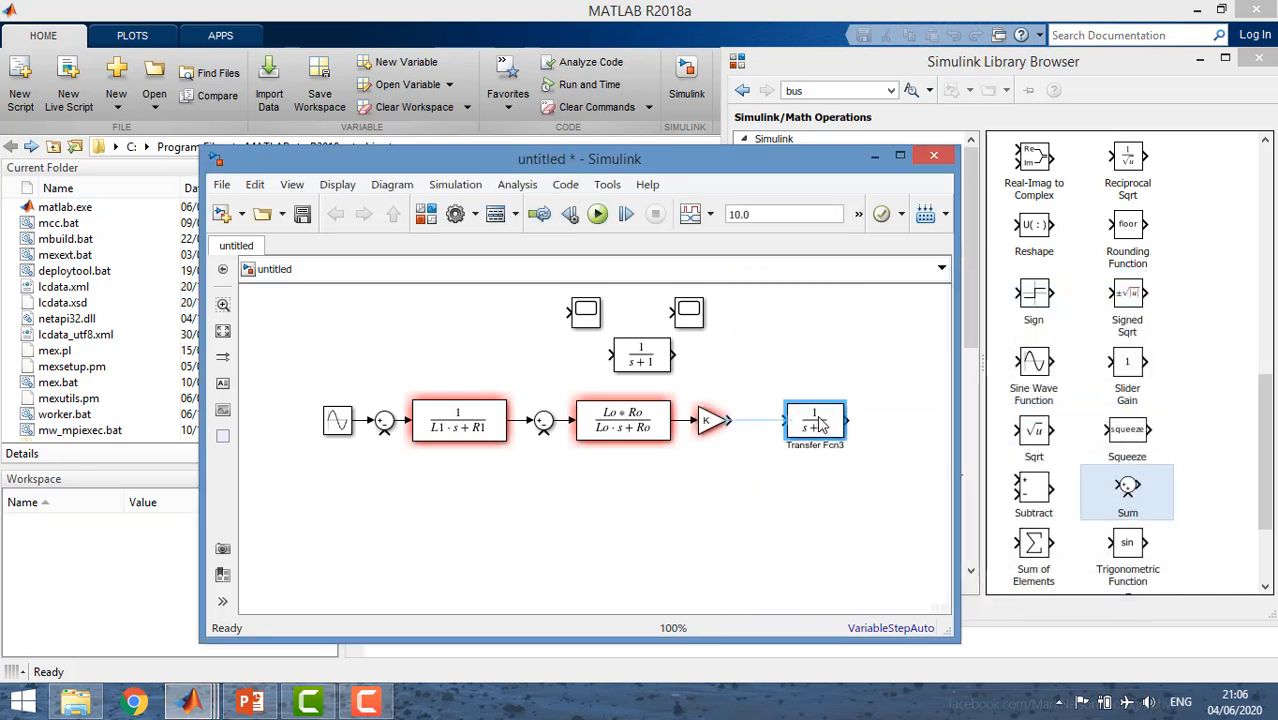
double_click(806, 422)
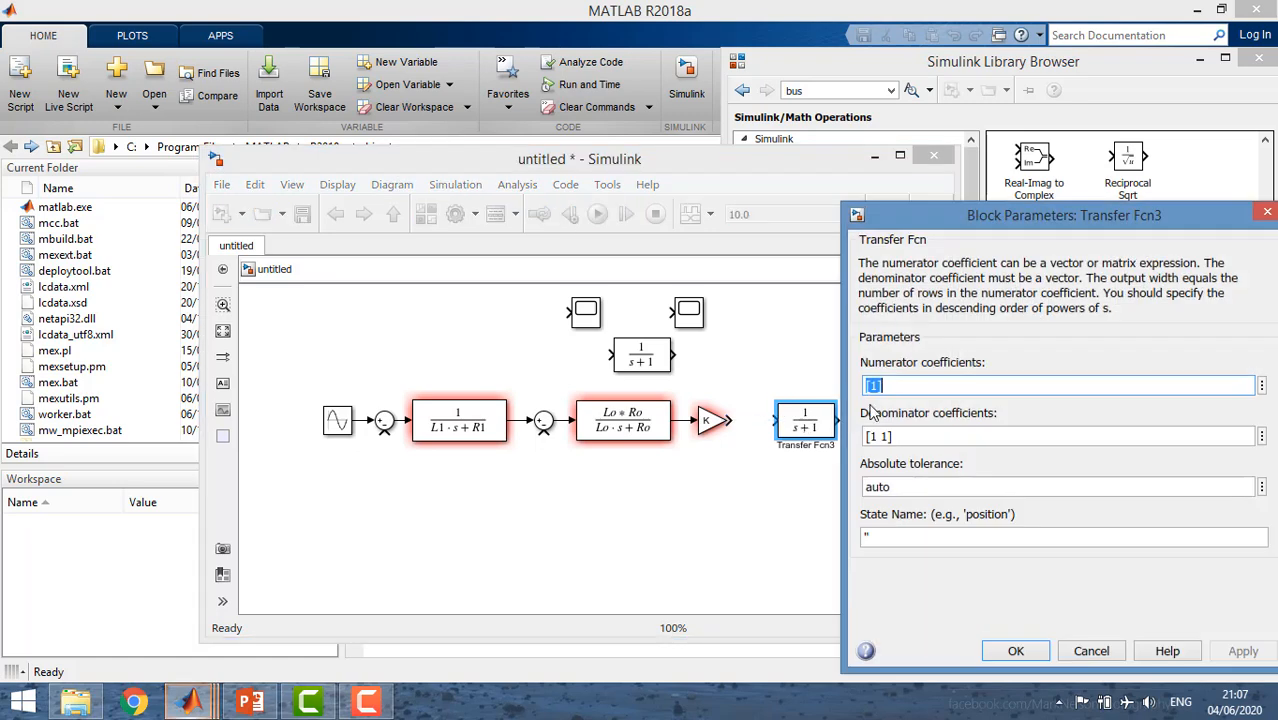
double_click(873, 385)
left_click(873, 385)
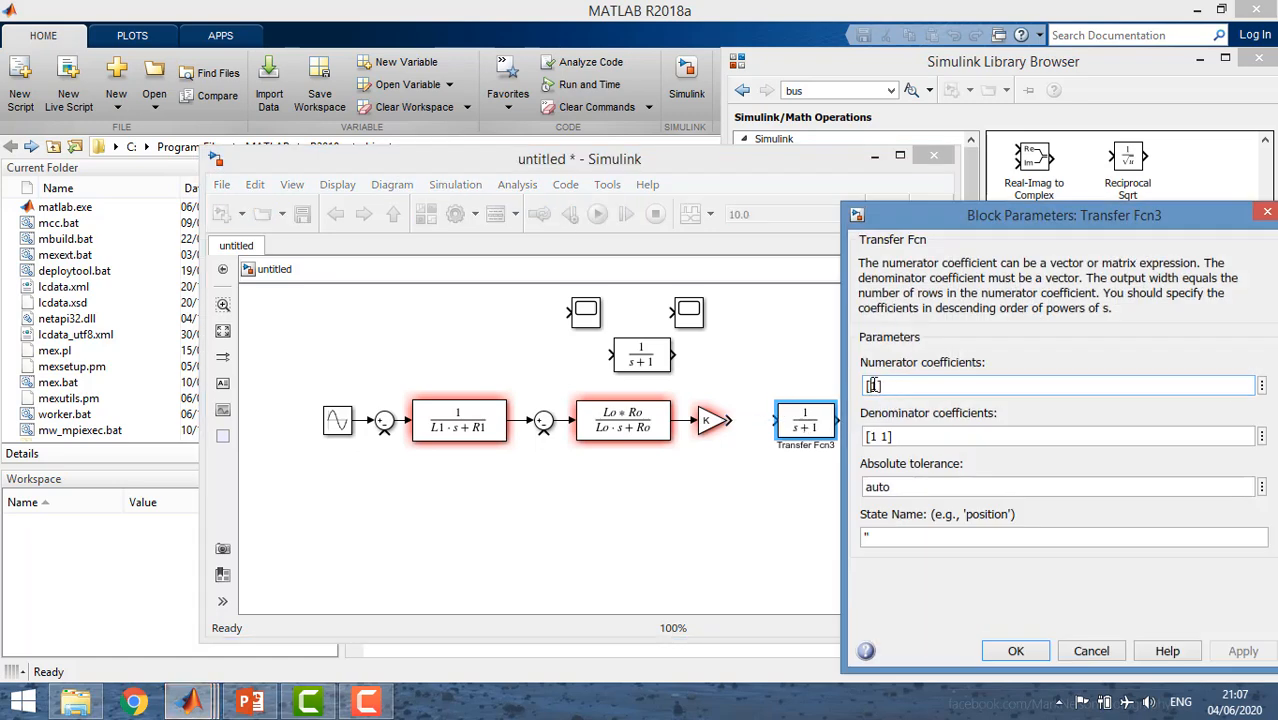
key("BackSpace")
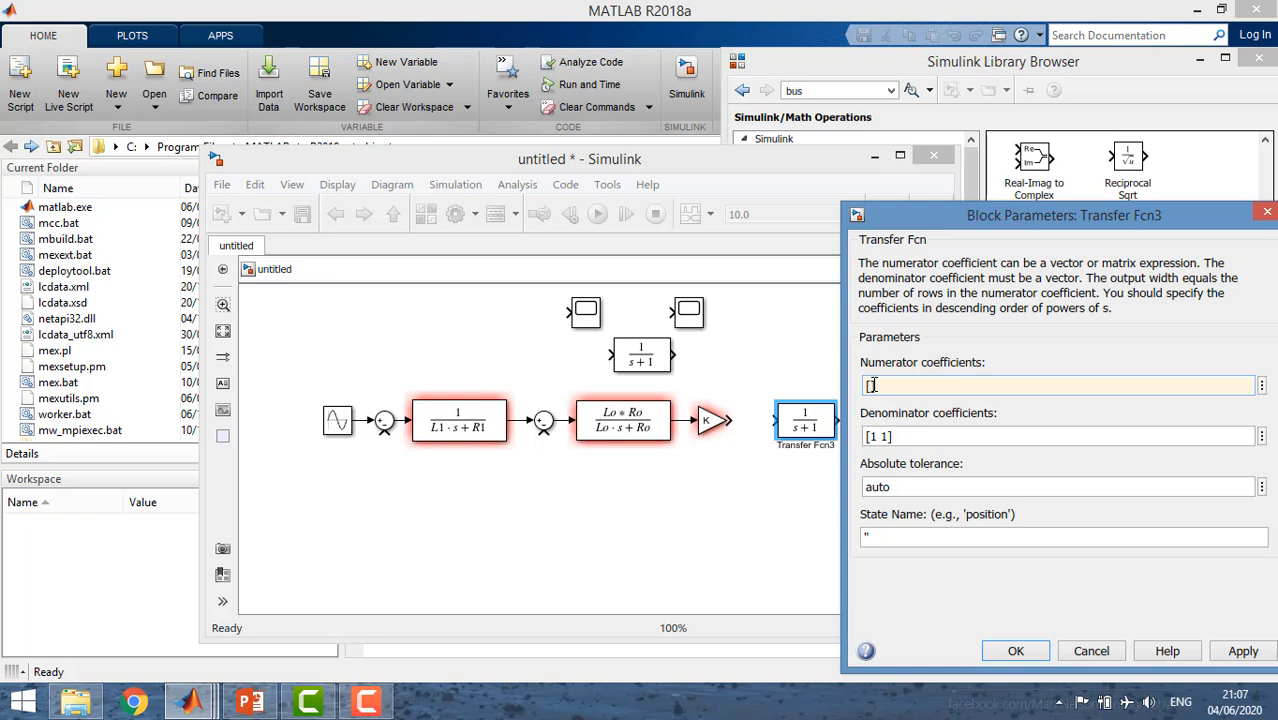
type("1")
type("l ")
type("R")
type("1")
Set that block's denominator coefficients to [(Ll+L2) (Rl+R2)] and enlarge it to fit the expression and meet the Gain output.
left_click(880, 436)
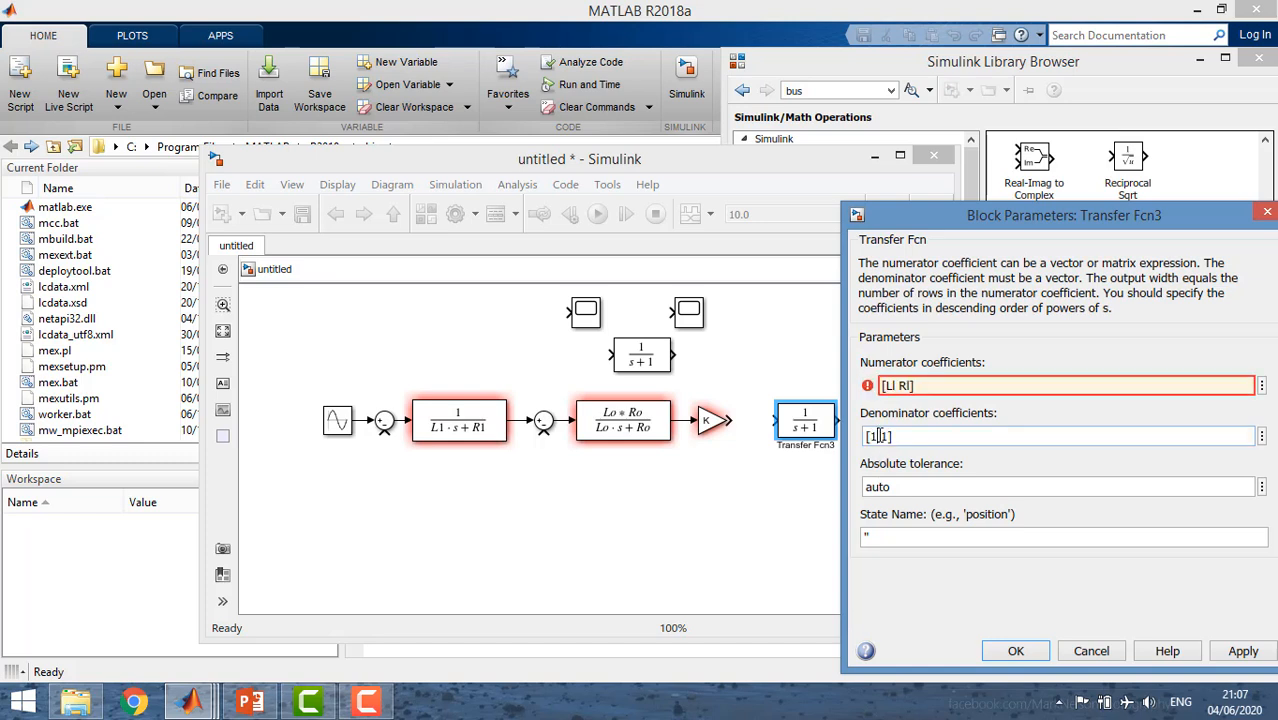
key("BackSpace")
type("(")
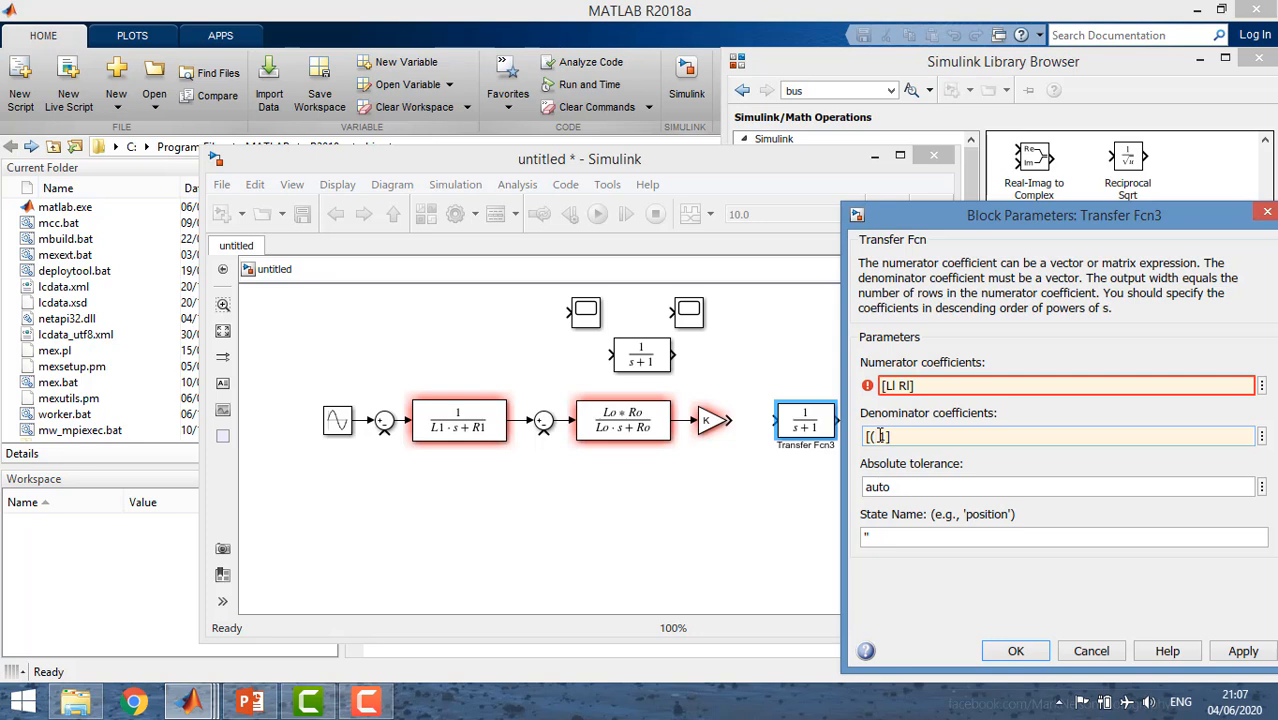
type("L1+L2)")
key("Right")
key("Right")
key("BackSpace")
type("(")
type("R1")
type("+R1")
type("2")
type(")")
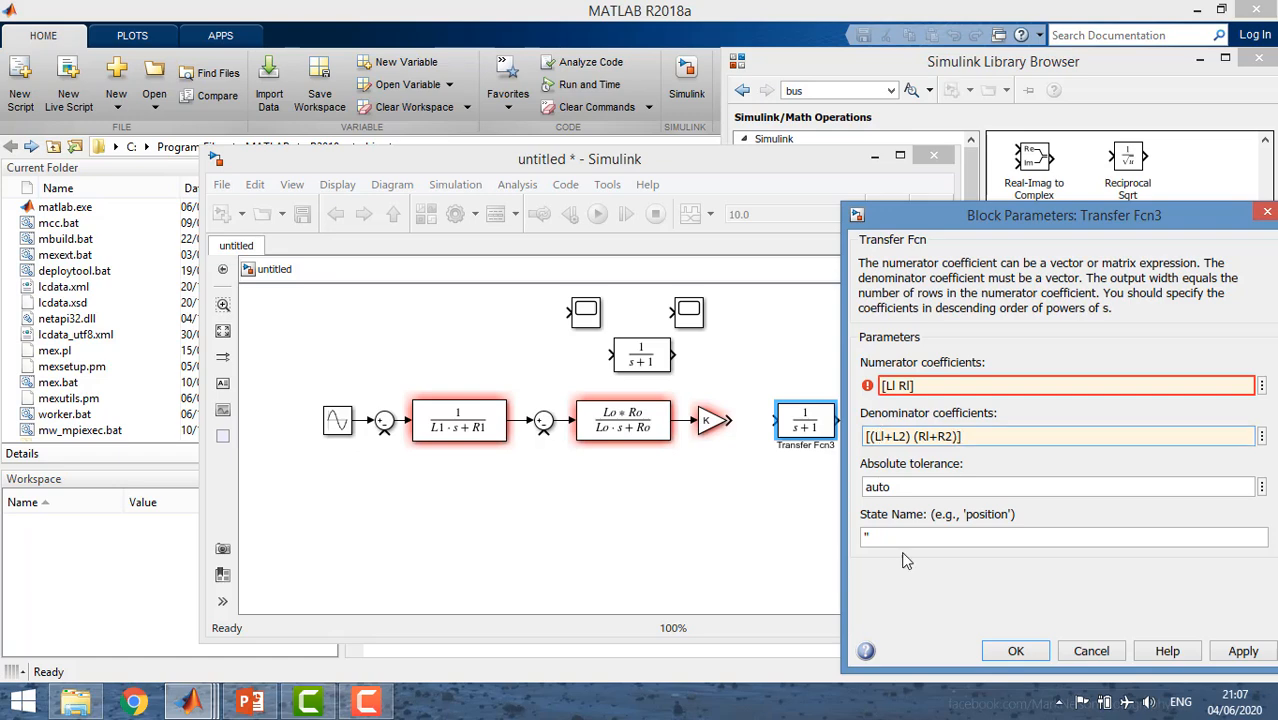
left_click(1015, 651)
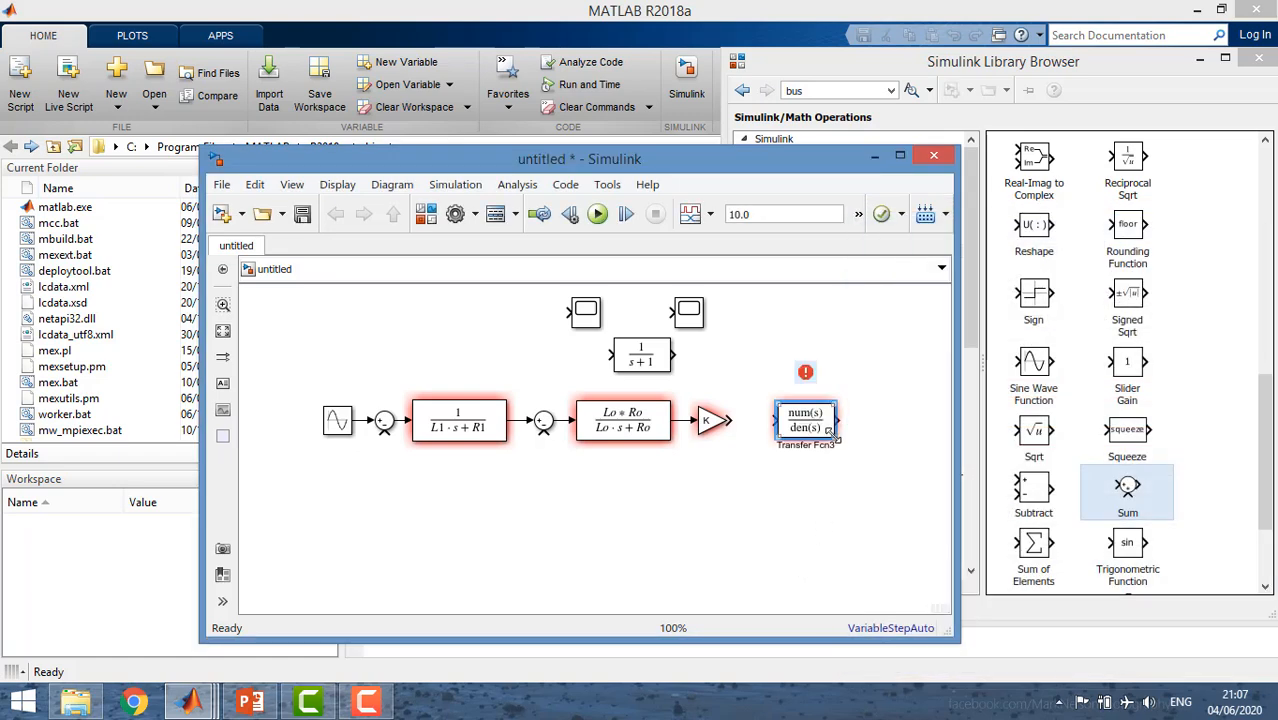
left_click_drag(837, 439, 888, 459)
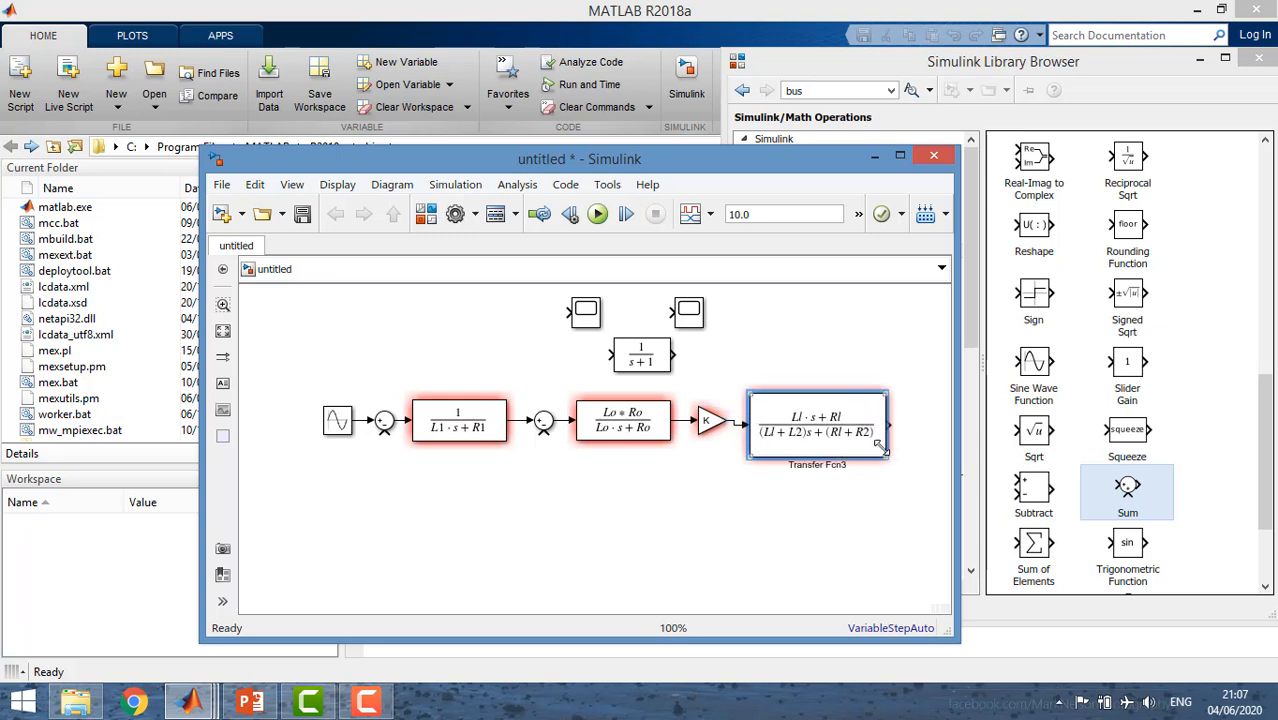
Move the remaining default Transfer Fcn block below the main chain and flip it to face backwards.
left_click(683, 492)
left_click_drag(655, 362, 685, 504)
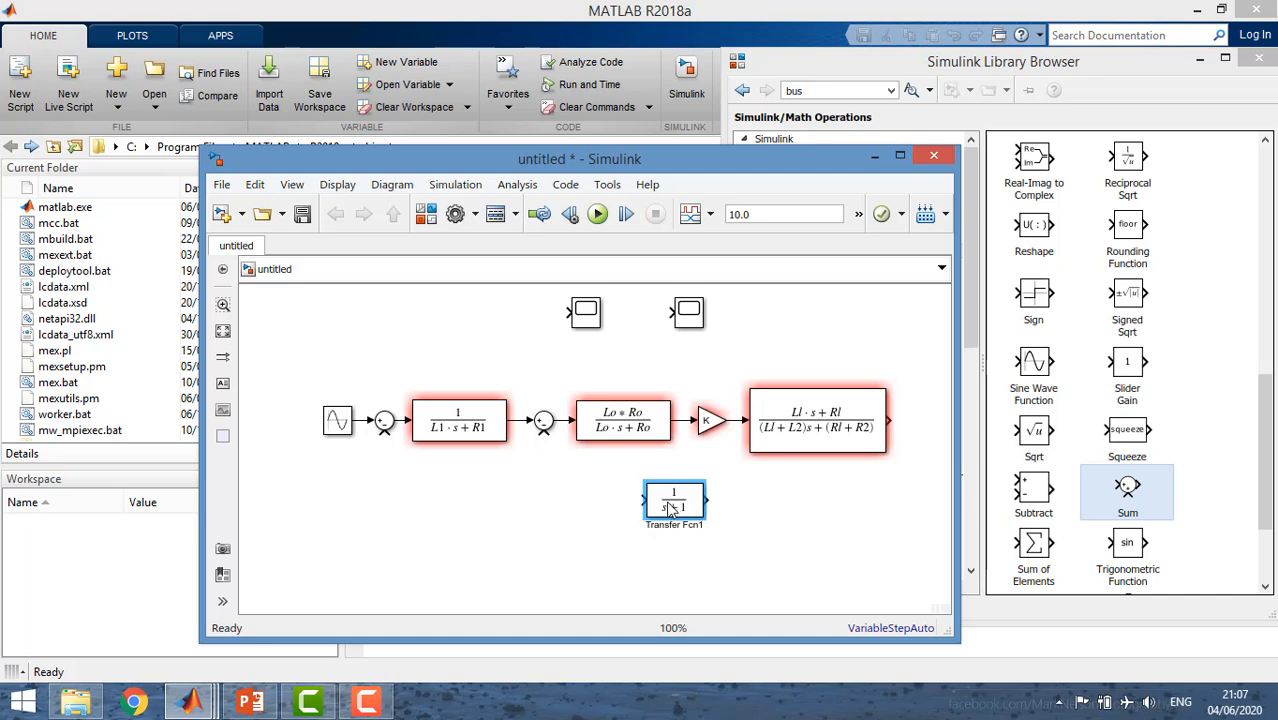
right_click(671, 508)
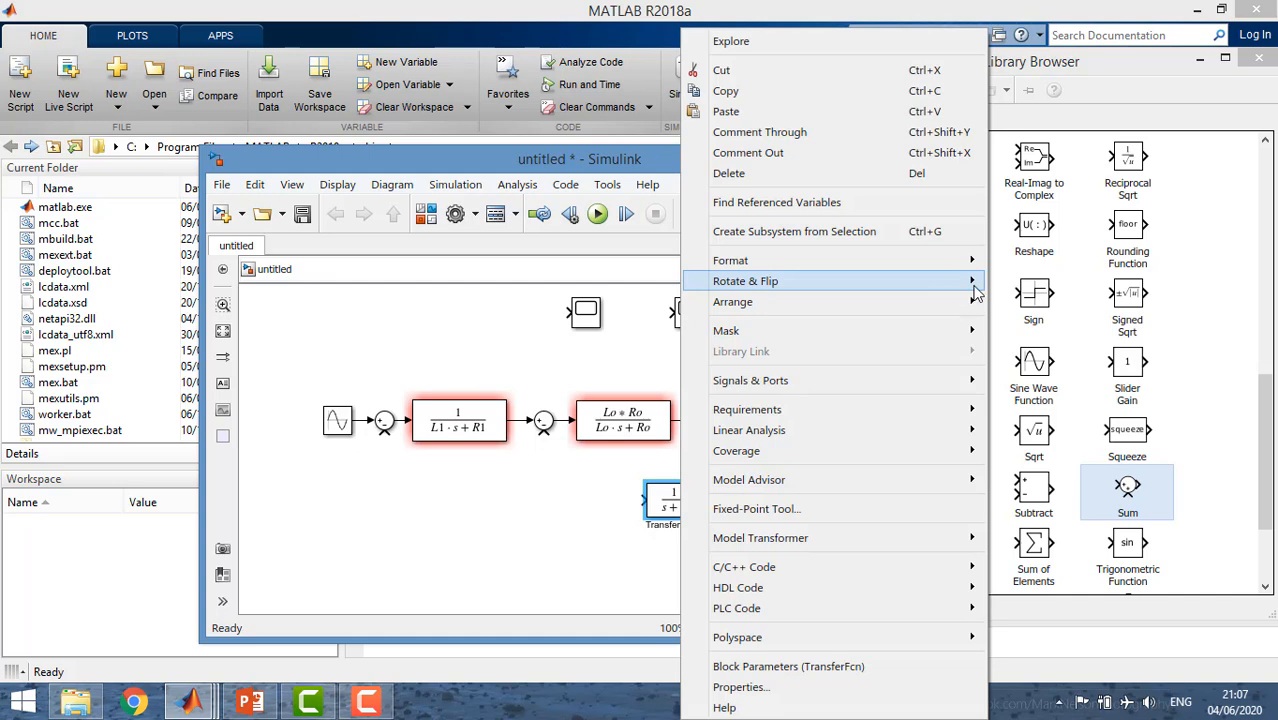
mouse_move(945, 283)
left_click(1010, 333)
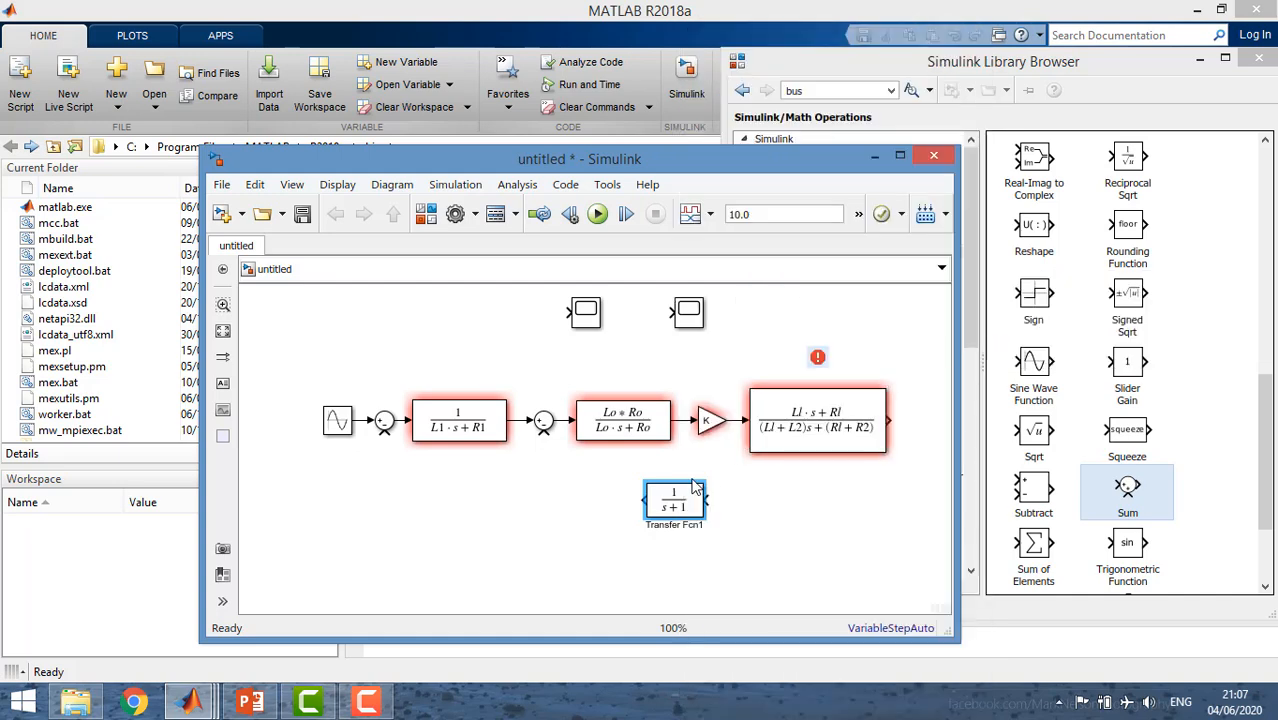
left_click_drag(681, 511, 745, 520)
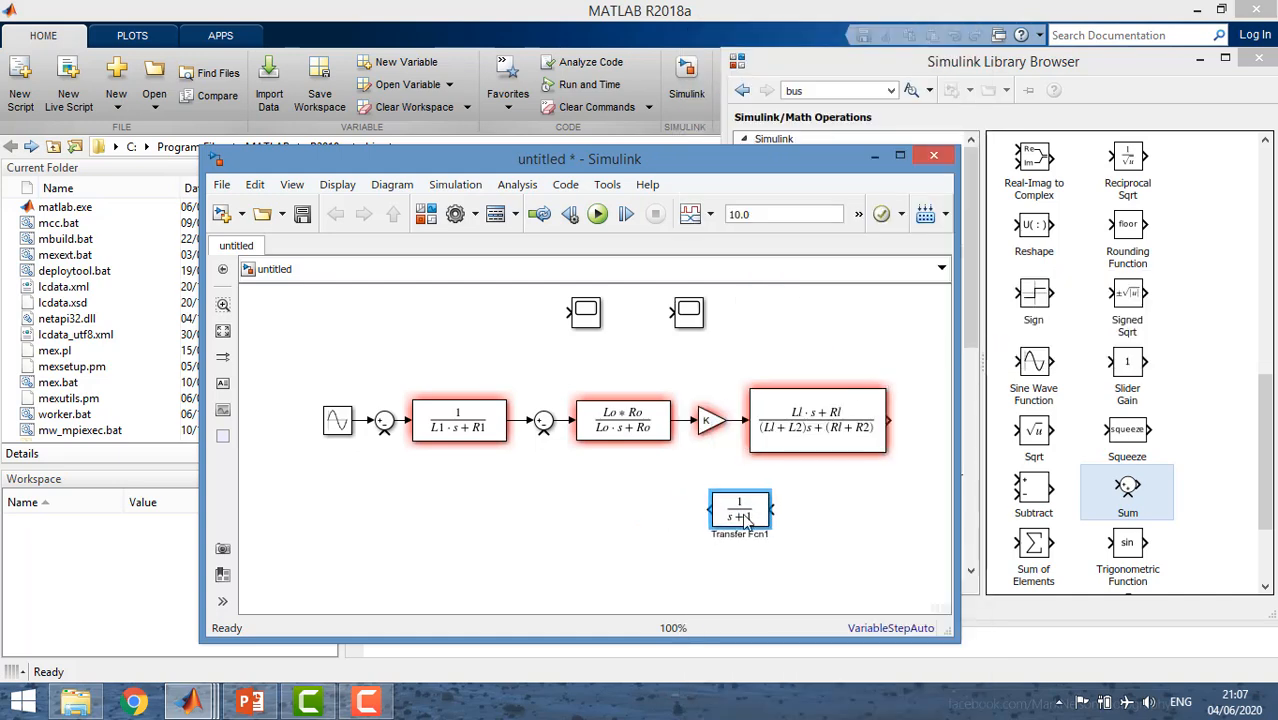
Set the flipped Transfer Fcn block's denominator coefficients to [Ll Rl] and enlarge it to fit the expression.
double_click(742, 518)
left_click(812, 475)
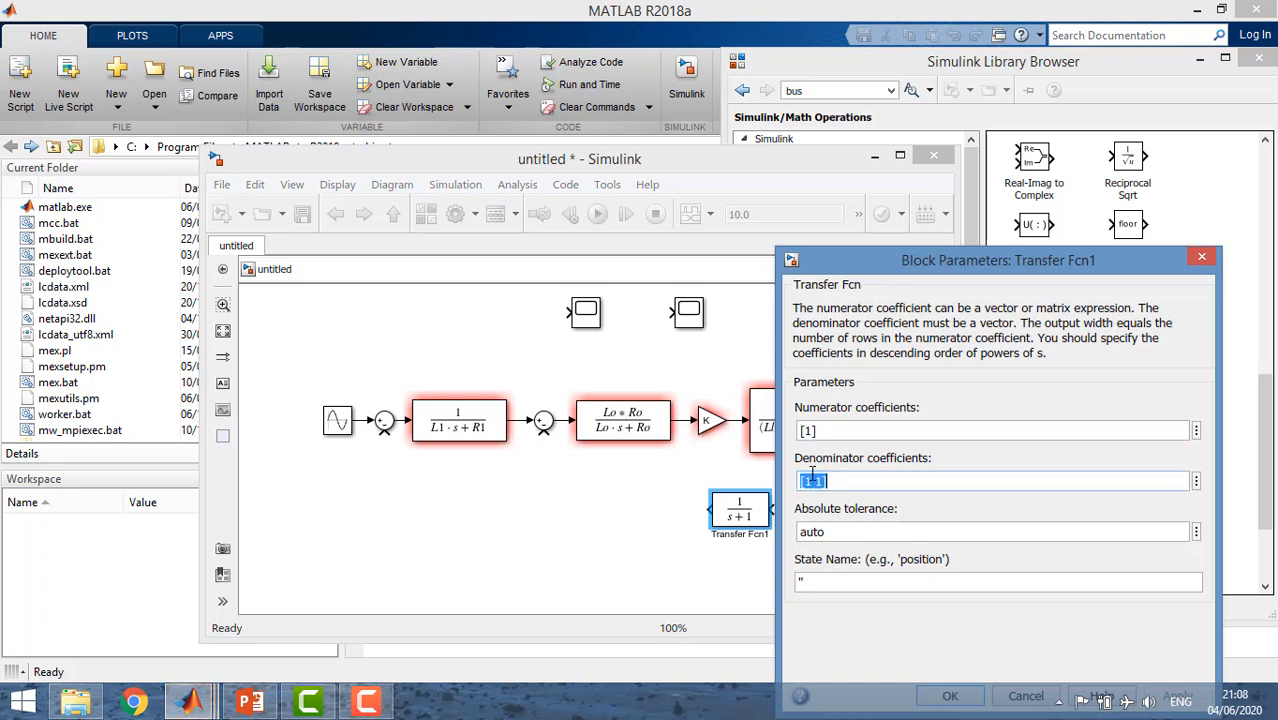
left_click(812, 481)
key("BackSpace")
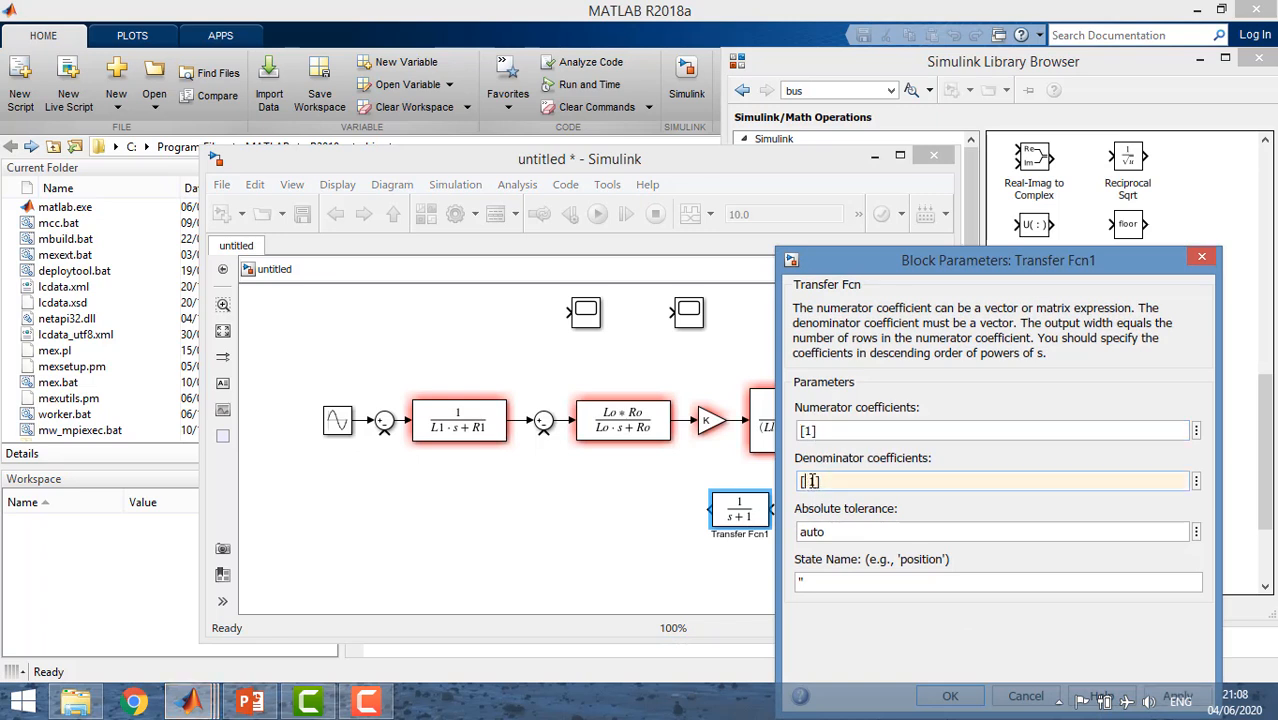
type("L1")
key("BackSpace")
type("Rl")
key("Return")
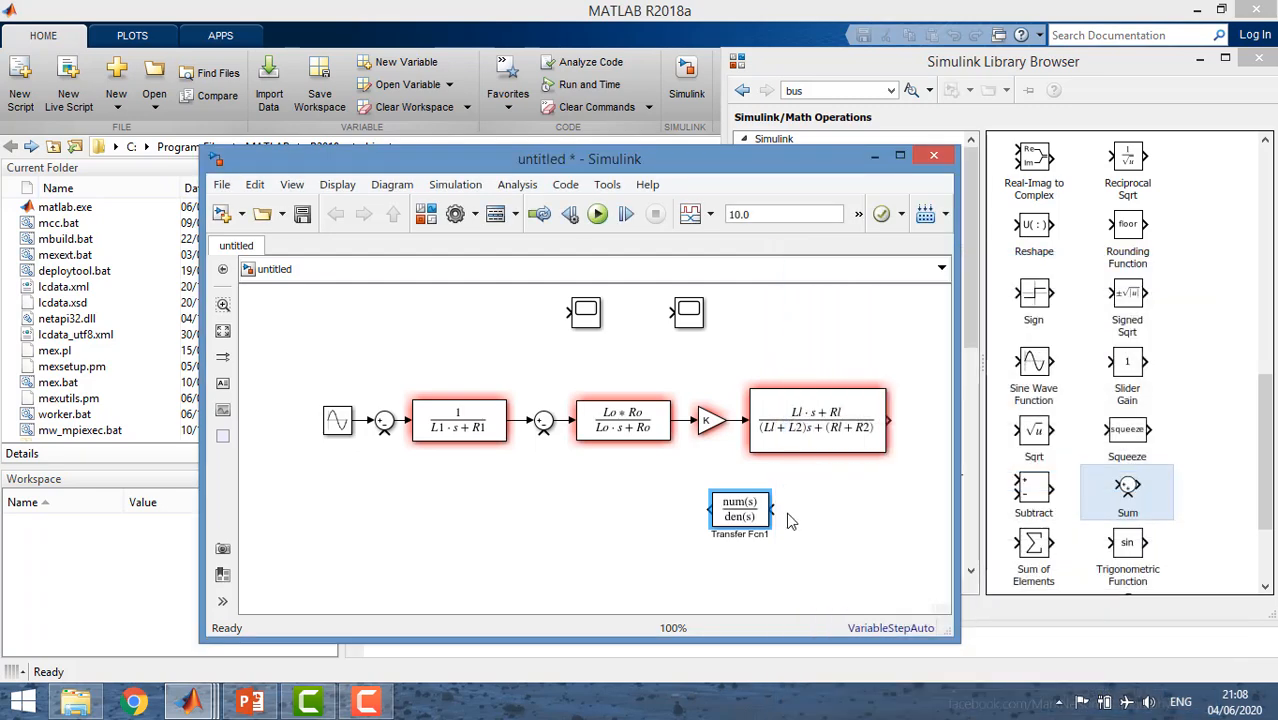
mouse_move(771, 533)
left_mouse_down()
mouse_move(810, 525)
mouse_move(782, 512)
left_mouse_up()
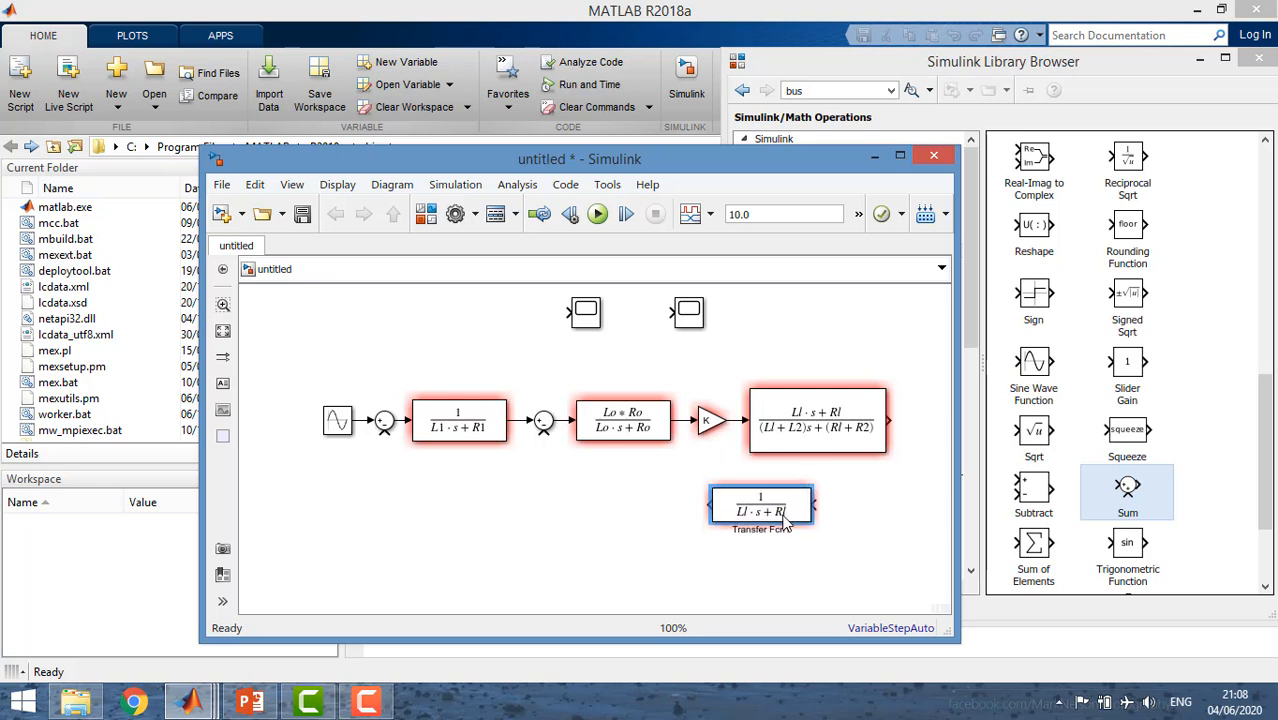
Duplicate the K Gain block below the main chain, ahead of the flipped Transfer Fcn, and flip the copy.
left_click(711, 427)
left_click(597, 503)
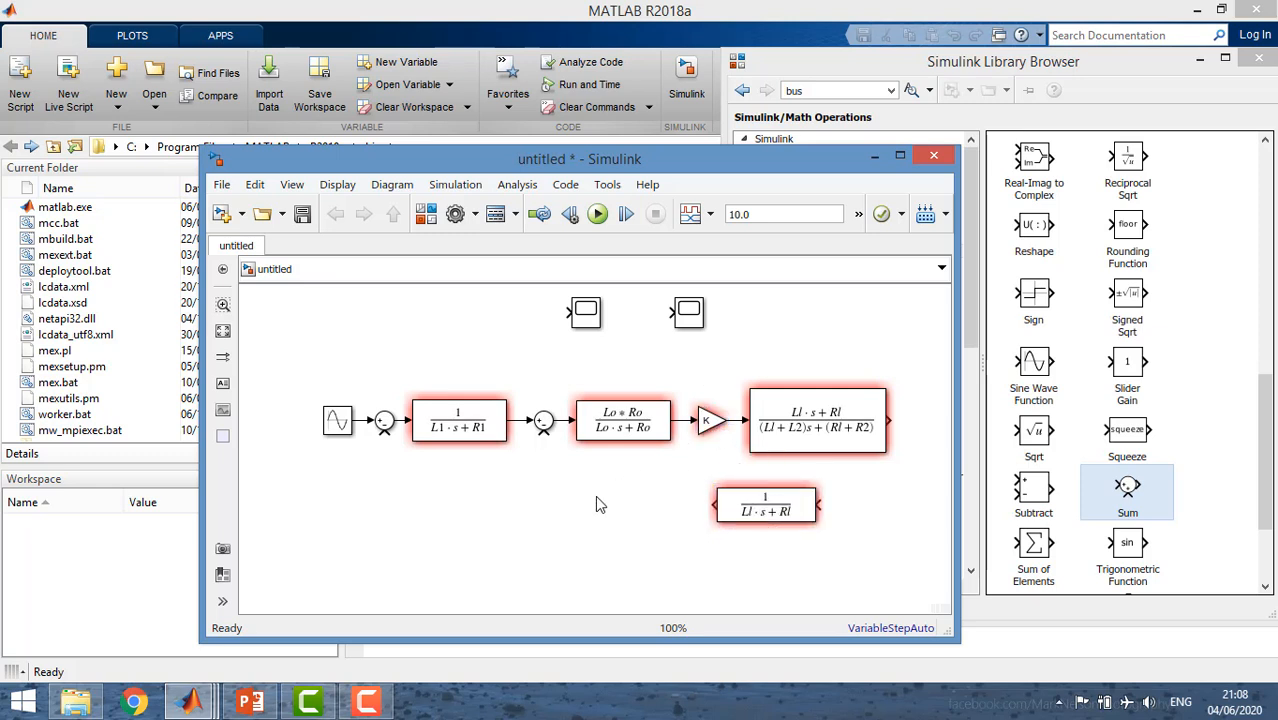
left_click(601, 509)
right_click(601, 509)
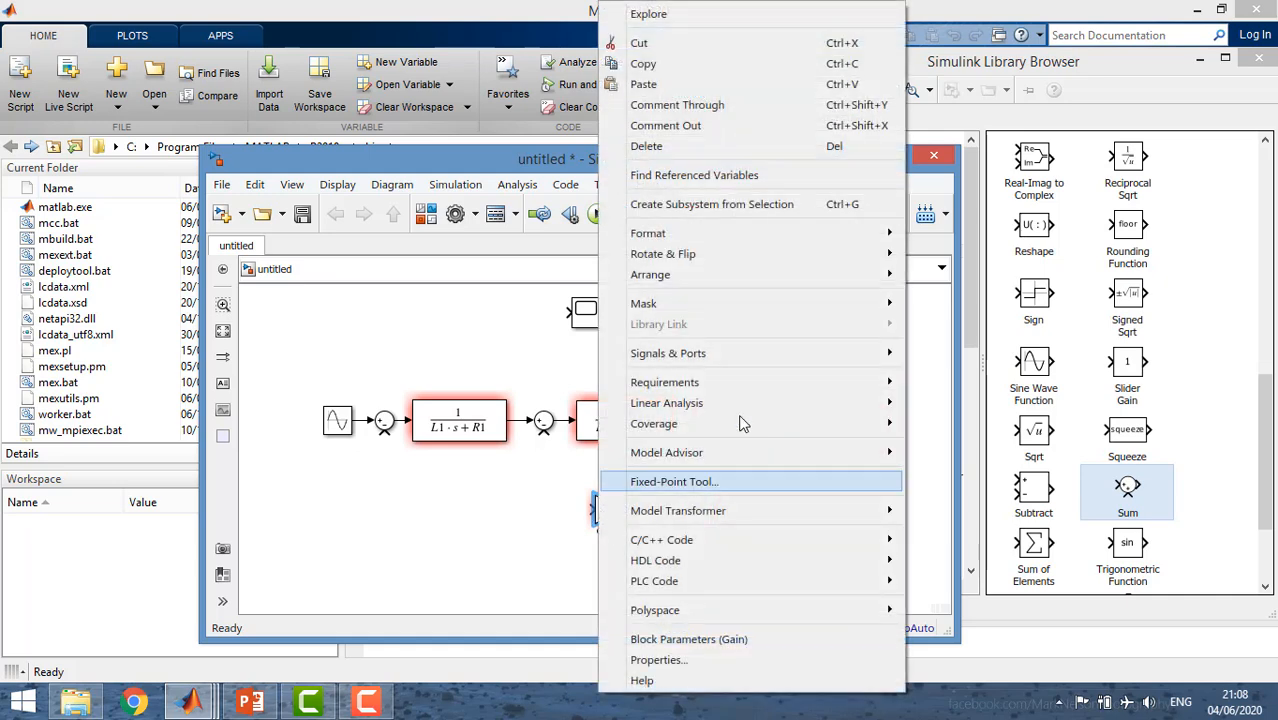
mouse_move(897, 260)
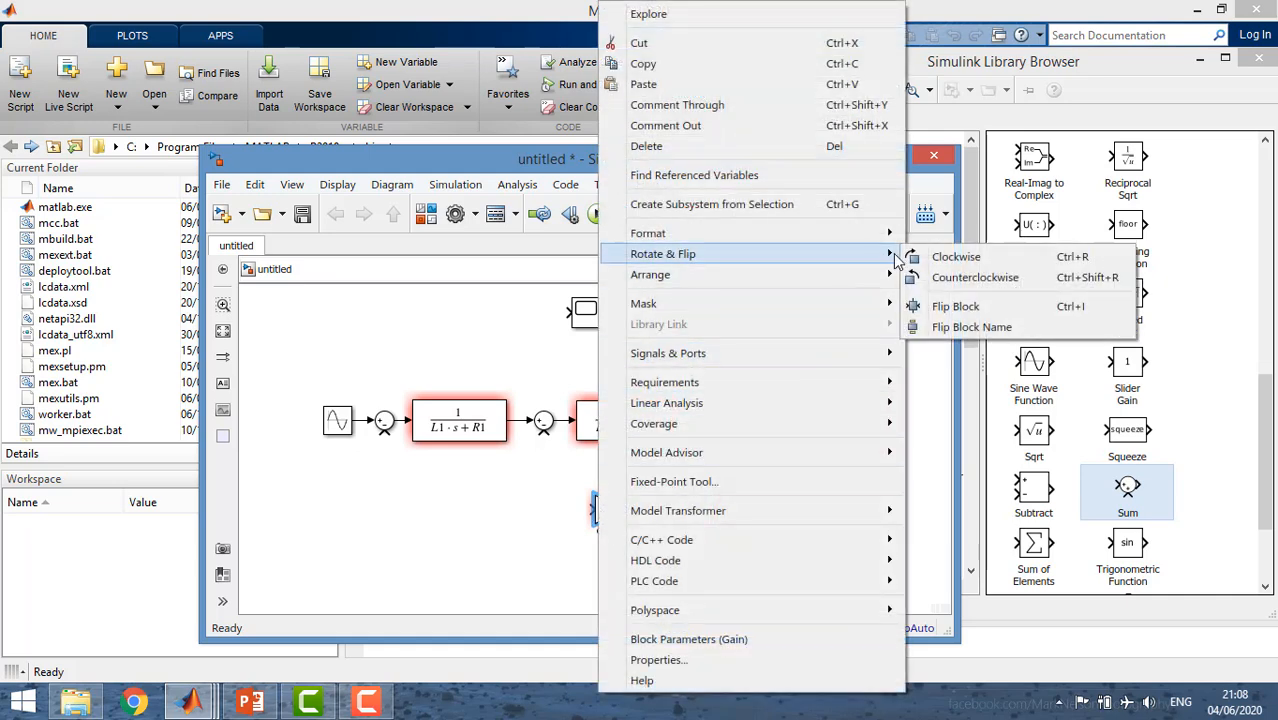
left_click(930, 306)
Connect the flipped Transfer Fcn's output to the copied Gain and the Gain's output to the second Sum's lower input.
left_click_drag(627, 510, 716, 509)
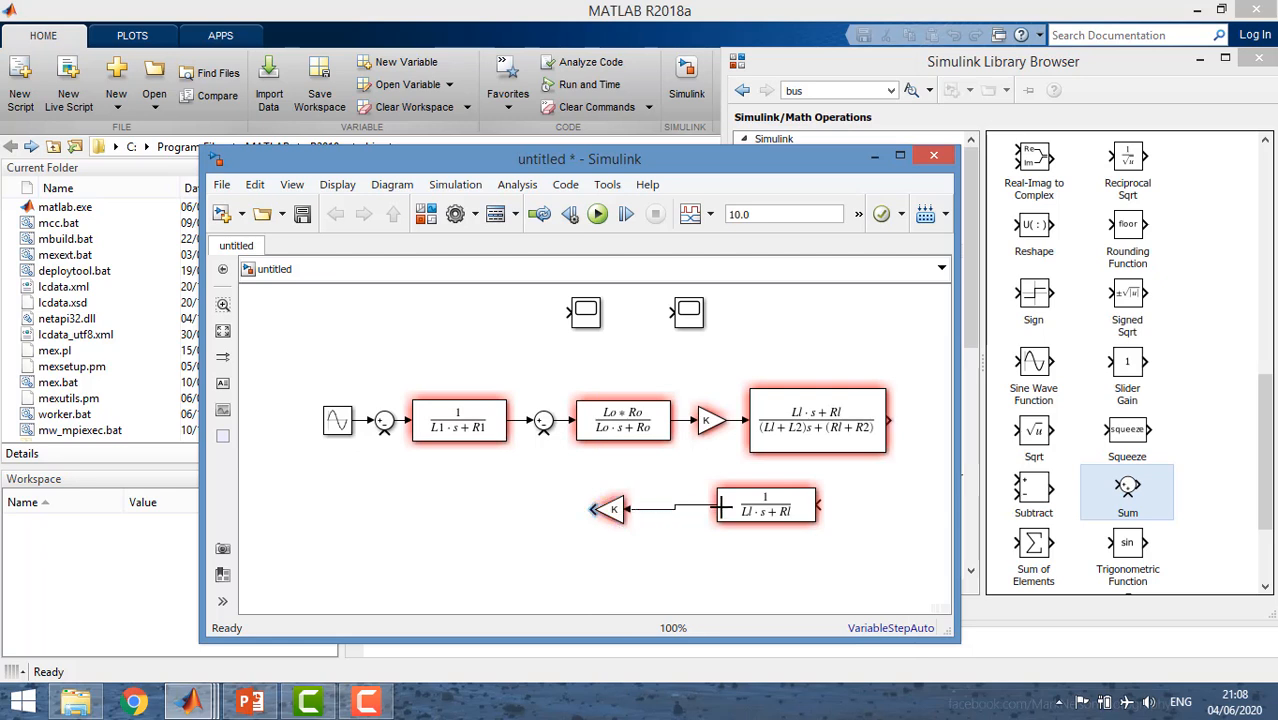
left_click(608, 509)
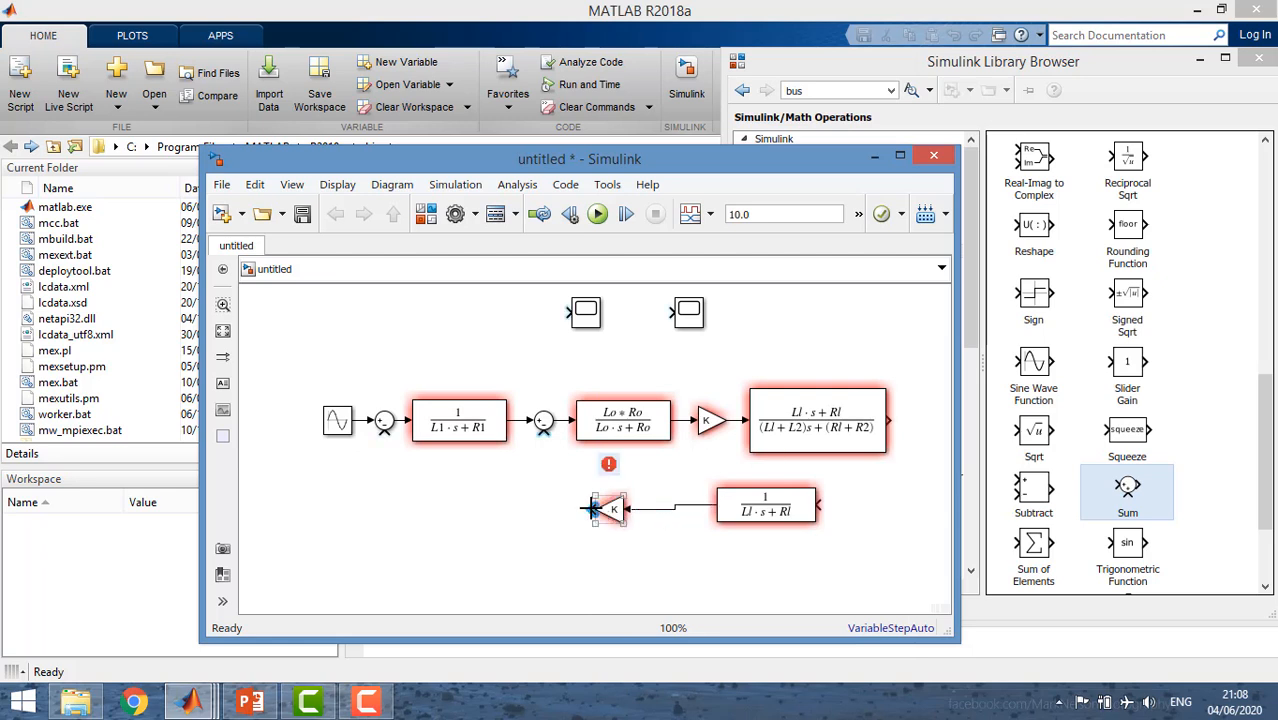
left_click_drag(591, 509, 546, 438)
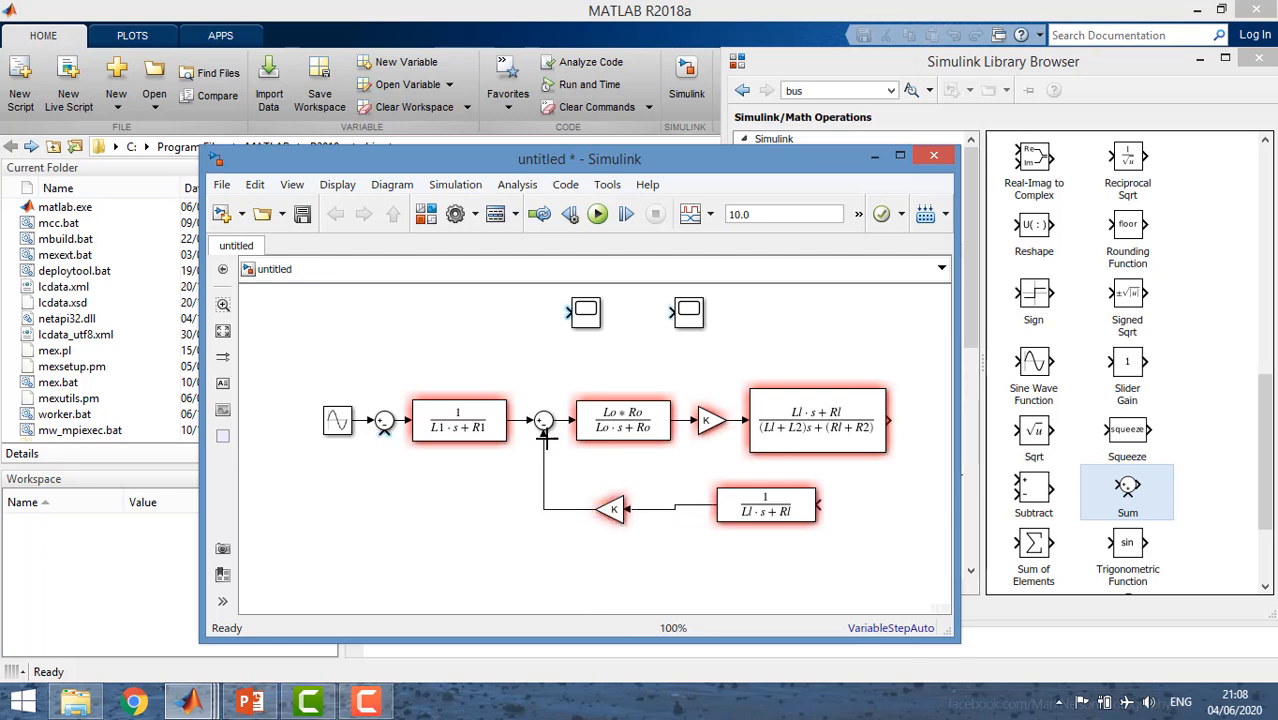
Connect the last Transfer Fcn's output to the flipped Transfer Fcn's input and to a Scope placed at the end of the main chain.
left_click(610, 508)
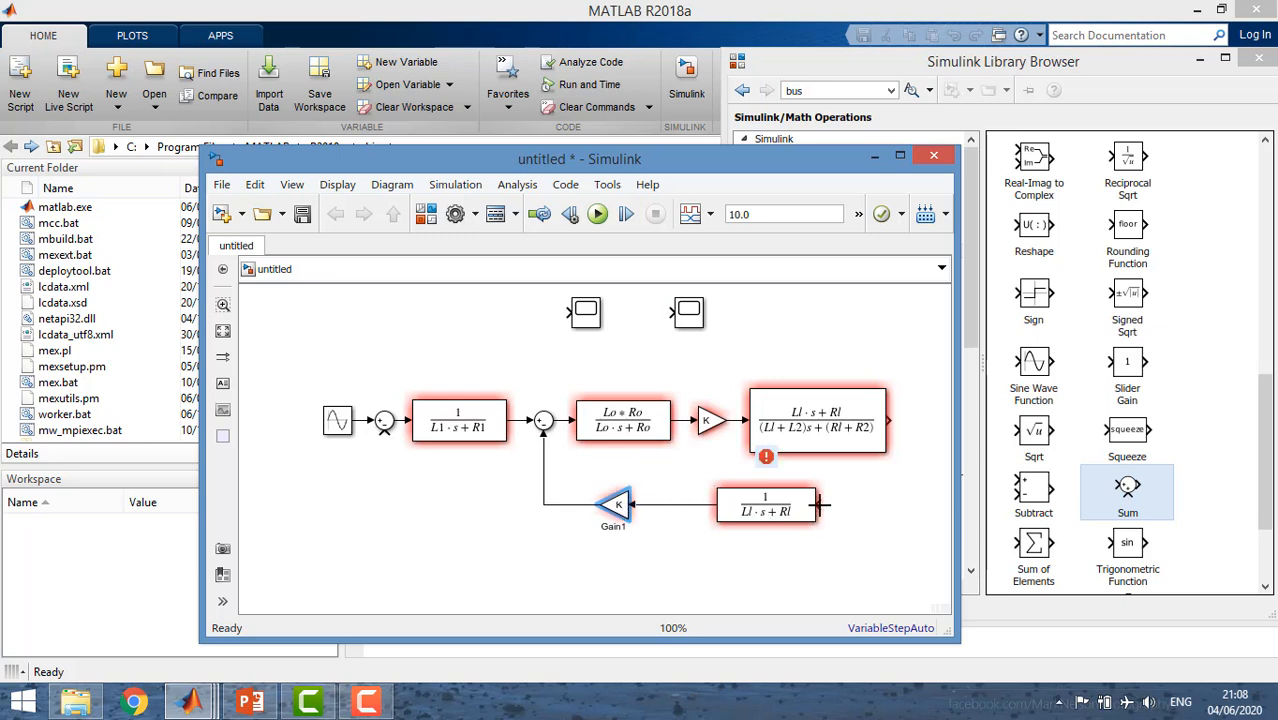
left_click_drag(819, 505, 889, 420)
left_click_drag(695, 328, 883, 421)
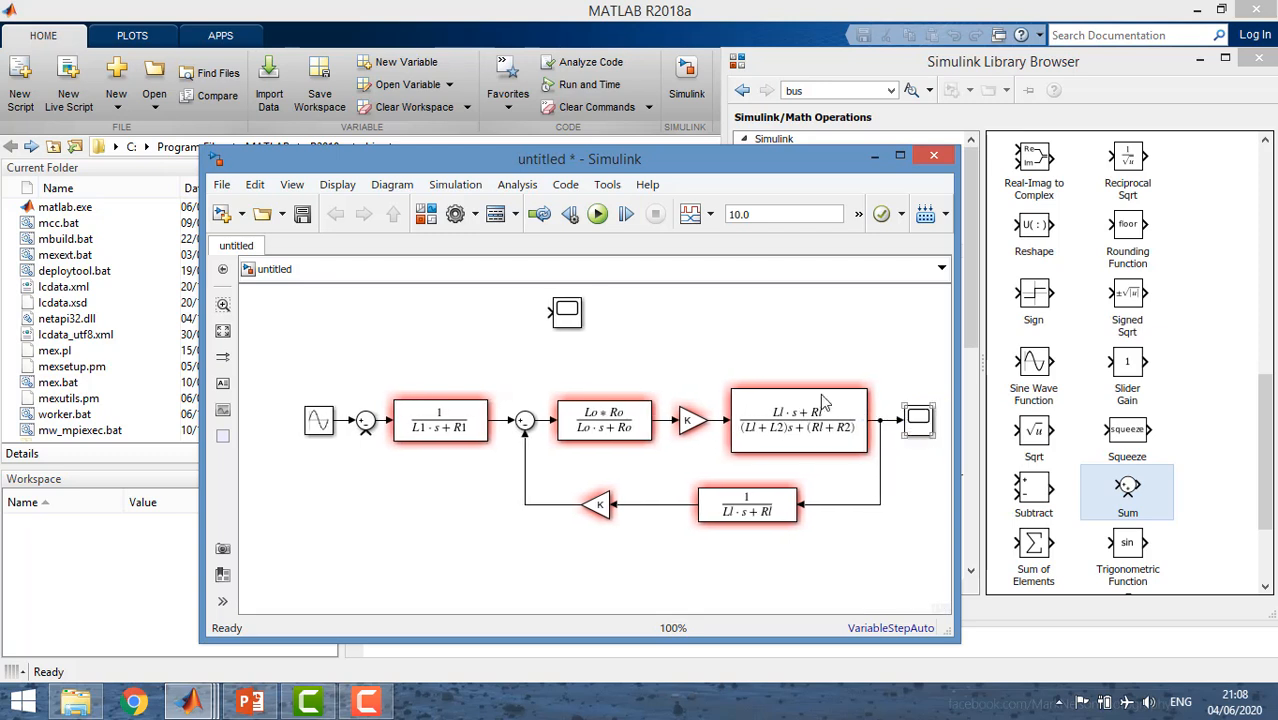
Branch the first Transfer Fcn's output to the remaining Scope, and feed the second one's output back to the first Sum, routed below the Gain branch.
mouse_move(549, 312)
left_mouse_down()
mouse_move(480, 416)
mouse_move(497, 420)
left_mouse_up()
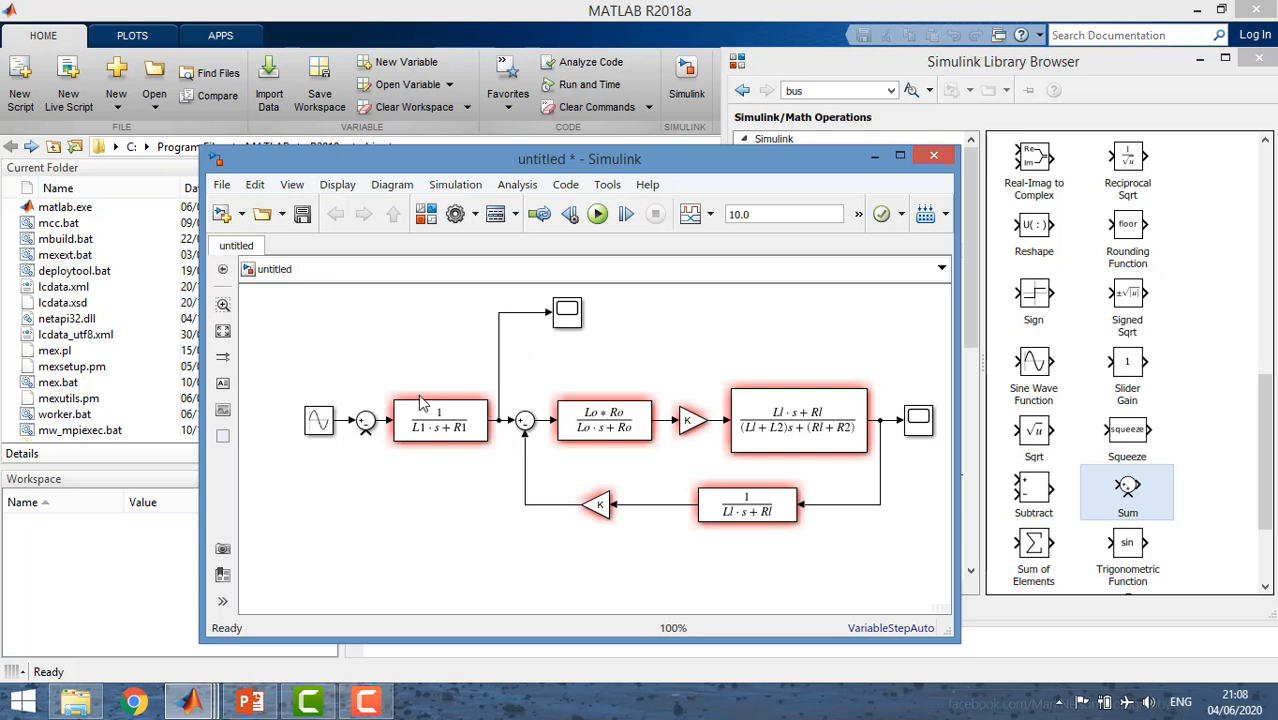
left_click_drag(366, 432, 666, 421)
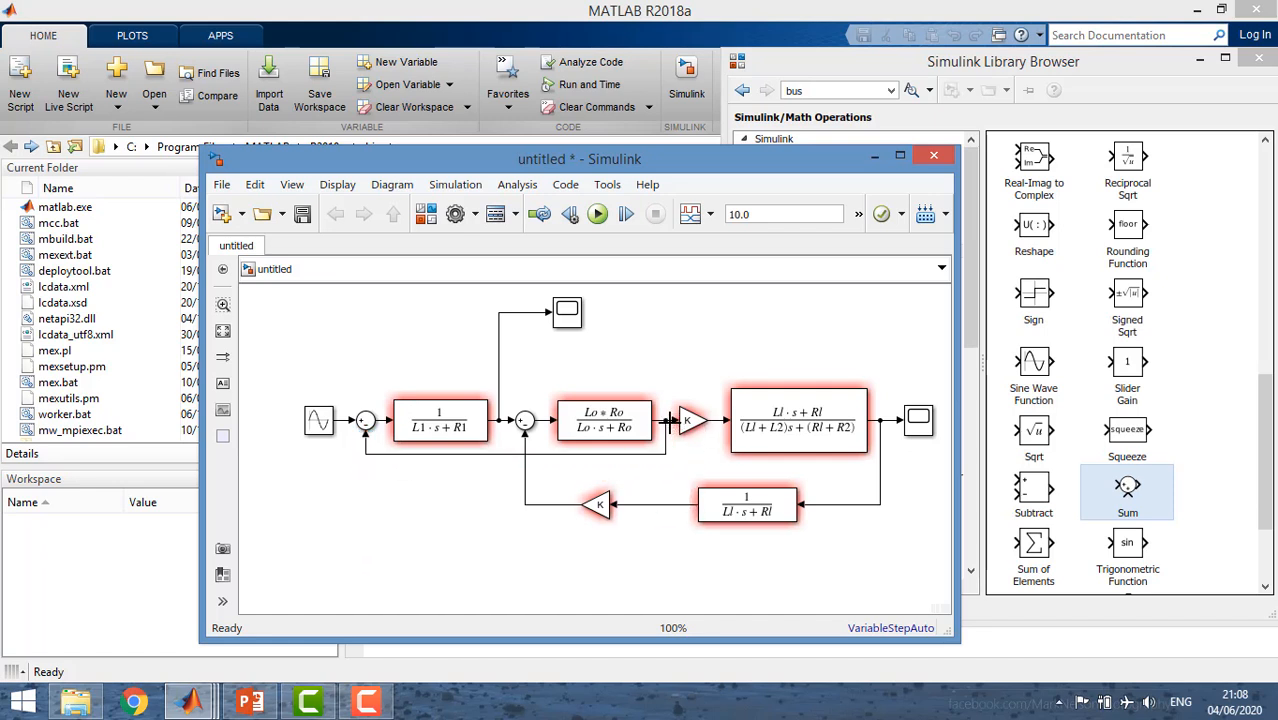
left_click_drag(570, 452, 582, 527)
left_click(576, 563)
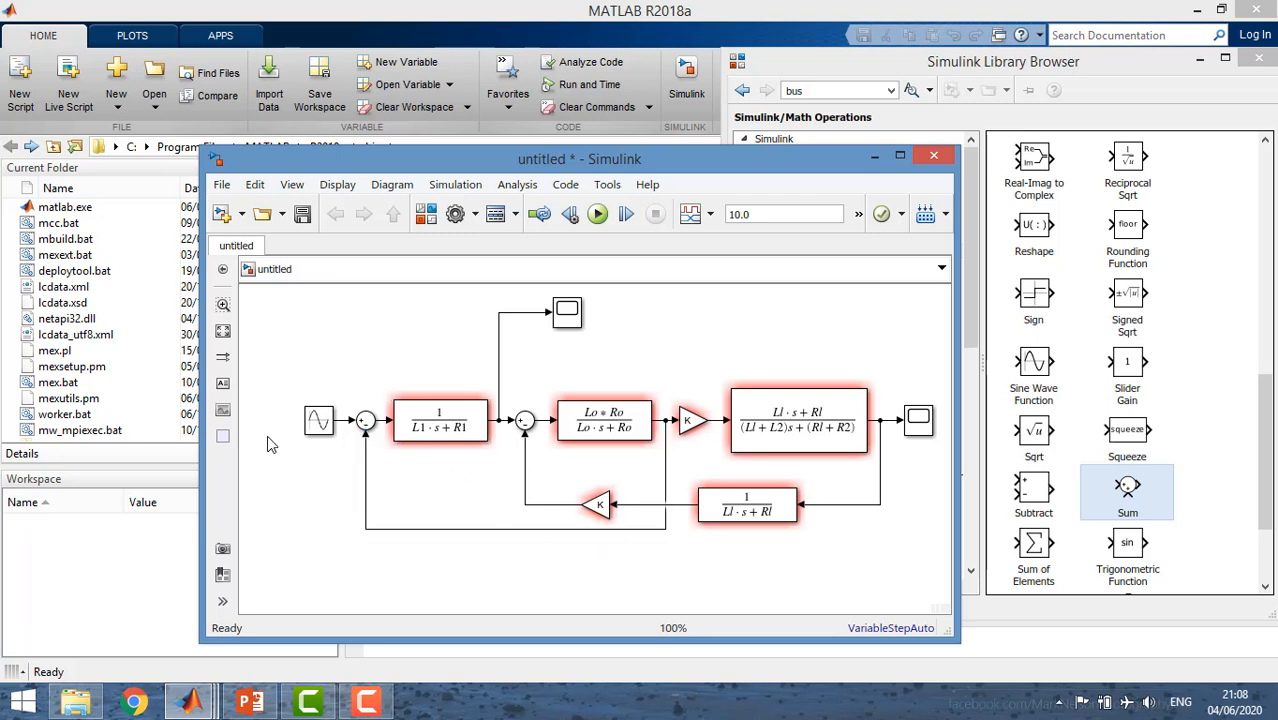
Label the sine source's output signal V1 and the outer feedback signal into the first Sum E1.
left_click_drag(322, 424, 342, 425)
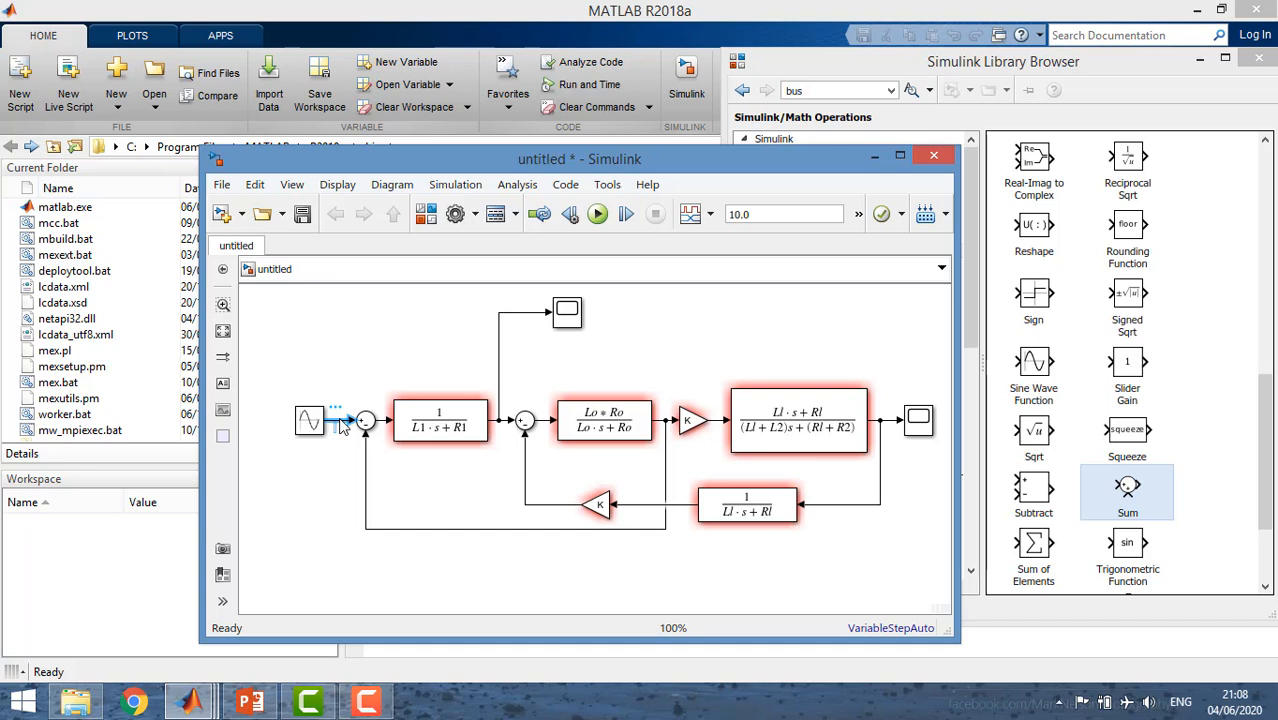
type("V1")
left_click(444, 484)
left_click(367, 461)
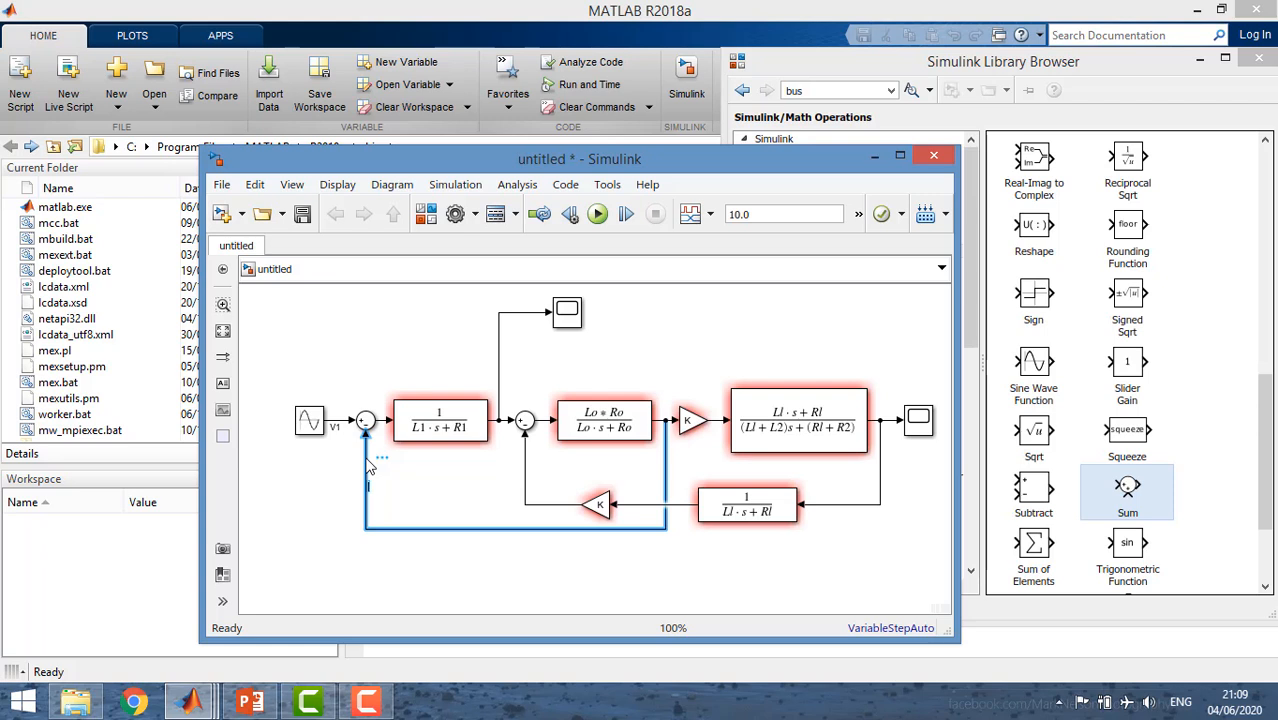
type("E2")
key("BackSpace")
type("1")
Label the signal between the first Sum and the first Transfer Fcn I1, shifting that block slightly to make room.
left_click_drag(415, 421, 425, 419)
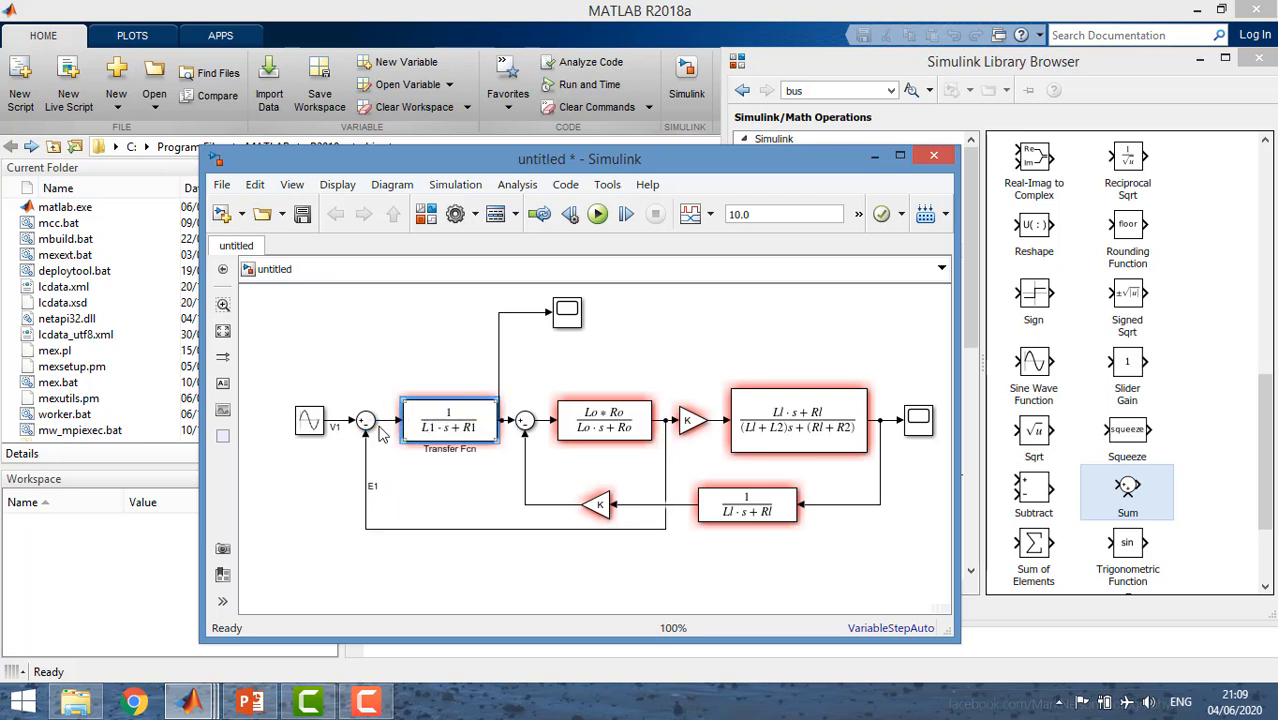
left_click(389, 421)
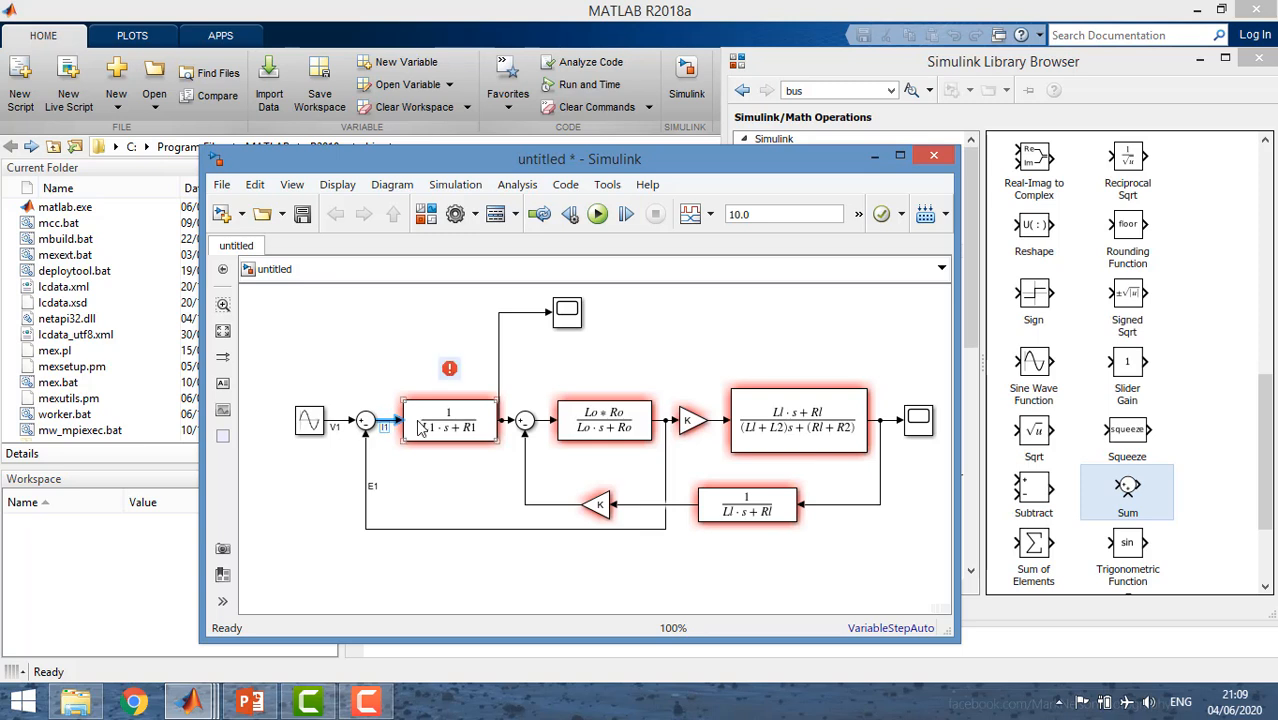
left_click(418, 428)
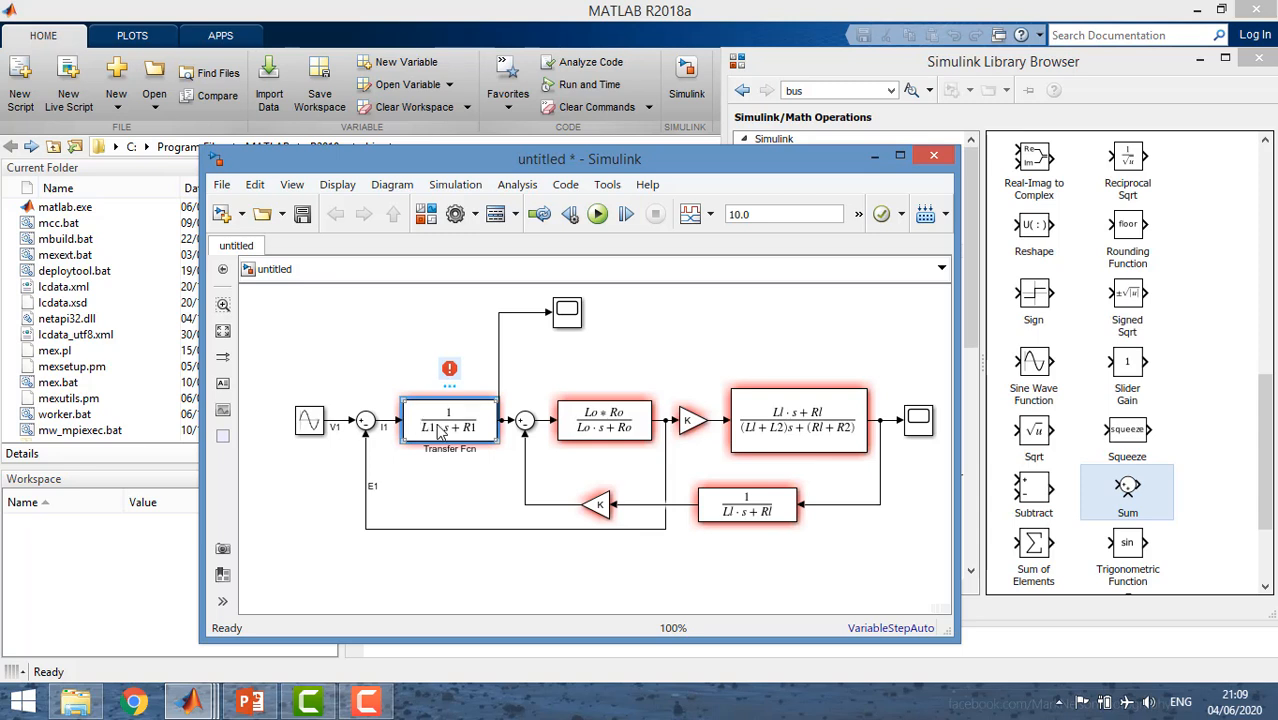
left_click_drag(500, 372, 503, 372)
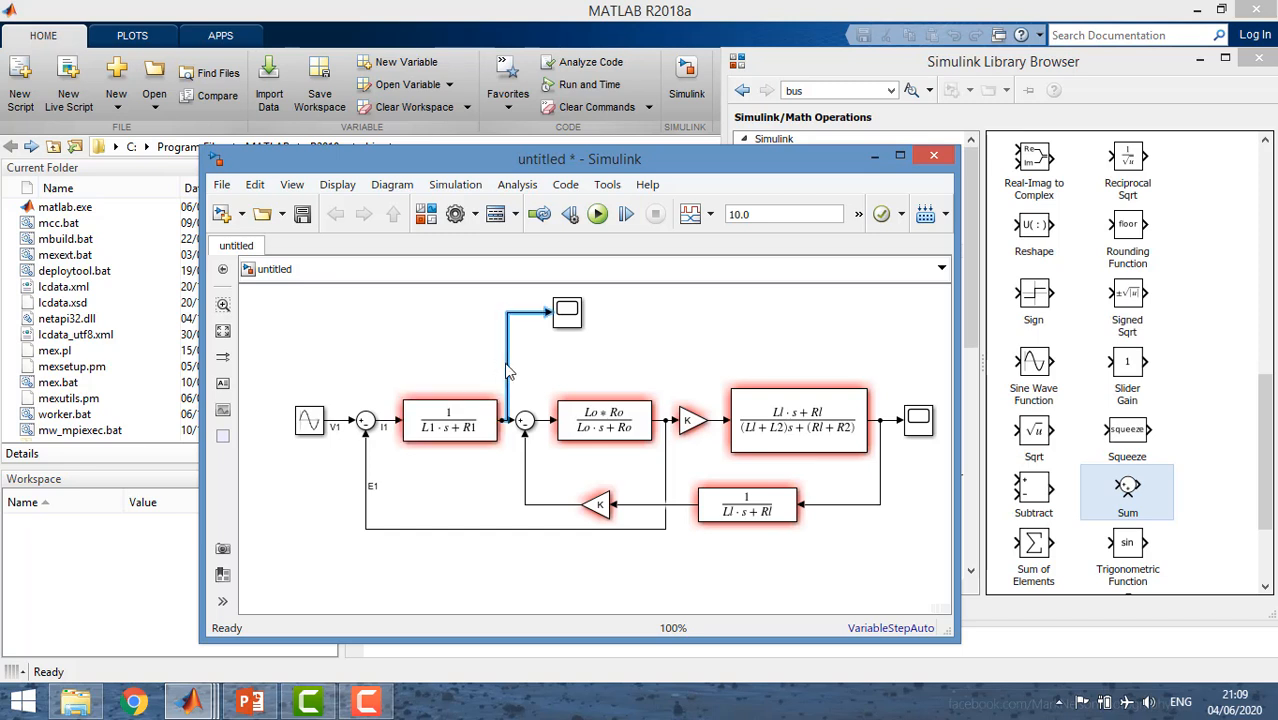
left_click(447, 425)
left_click_drag(447, 425, 443, 425)
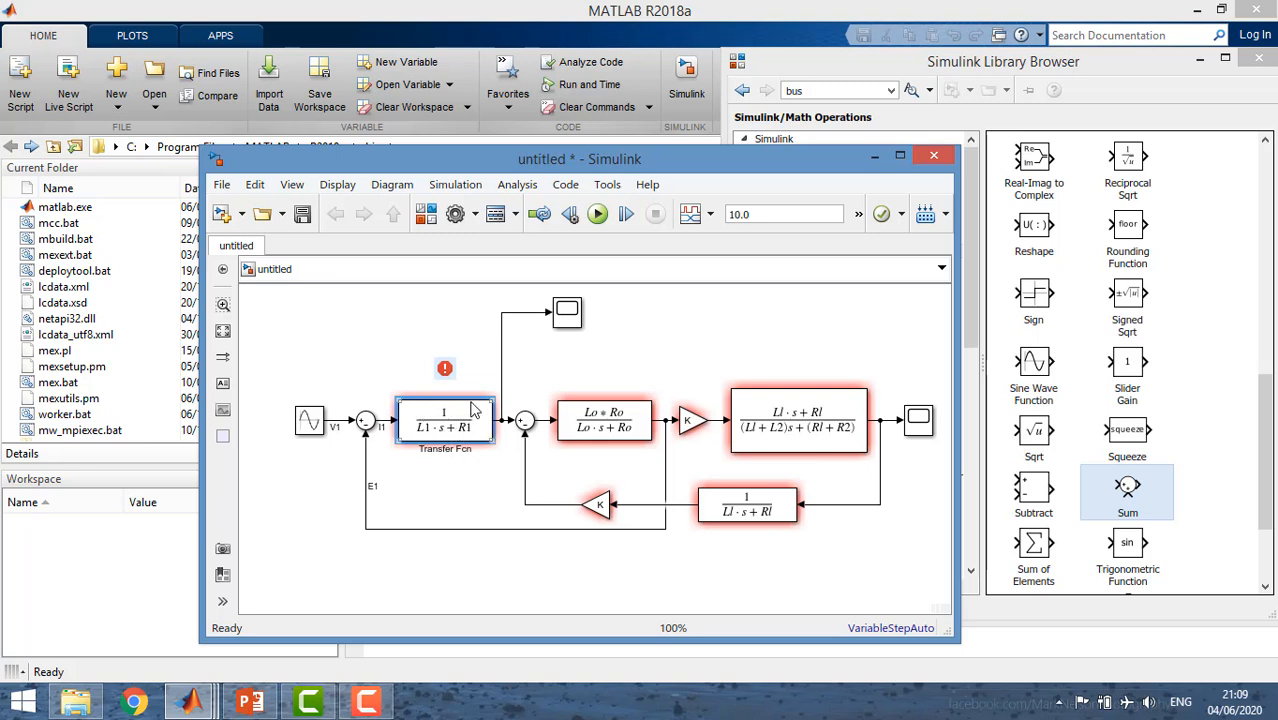
Shift the second Sum slightly away from the first Transfer Fcn and label that block's output signal I1.
left_click(522, 424)
left_click_drag(518, 422, 522, 422)
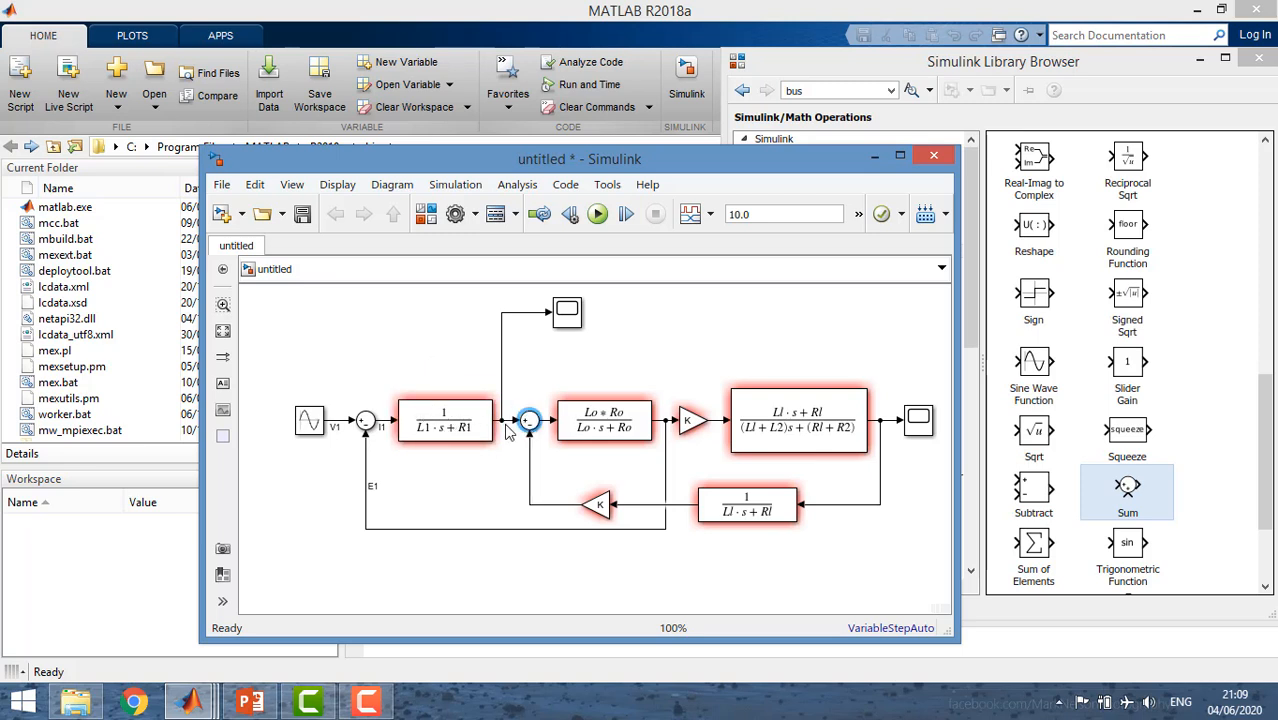
double_click(504, 420)
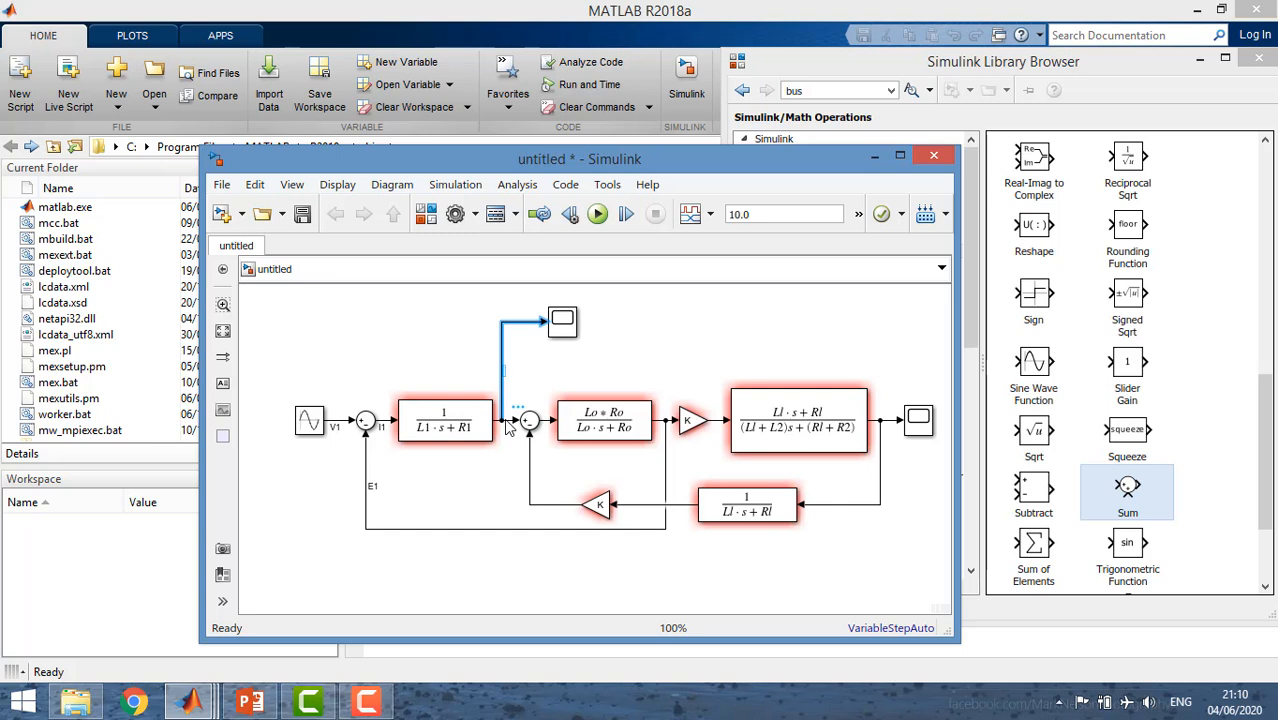
type("I1")
left_click(505, 468)
Lower the Scope above the main chain slightly and rename it Current.
left_click(557, 335)
left_click_drag(557, 335, 557, 345)
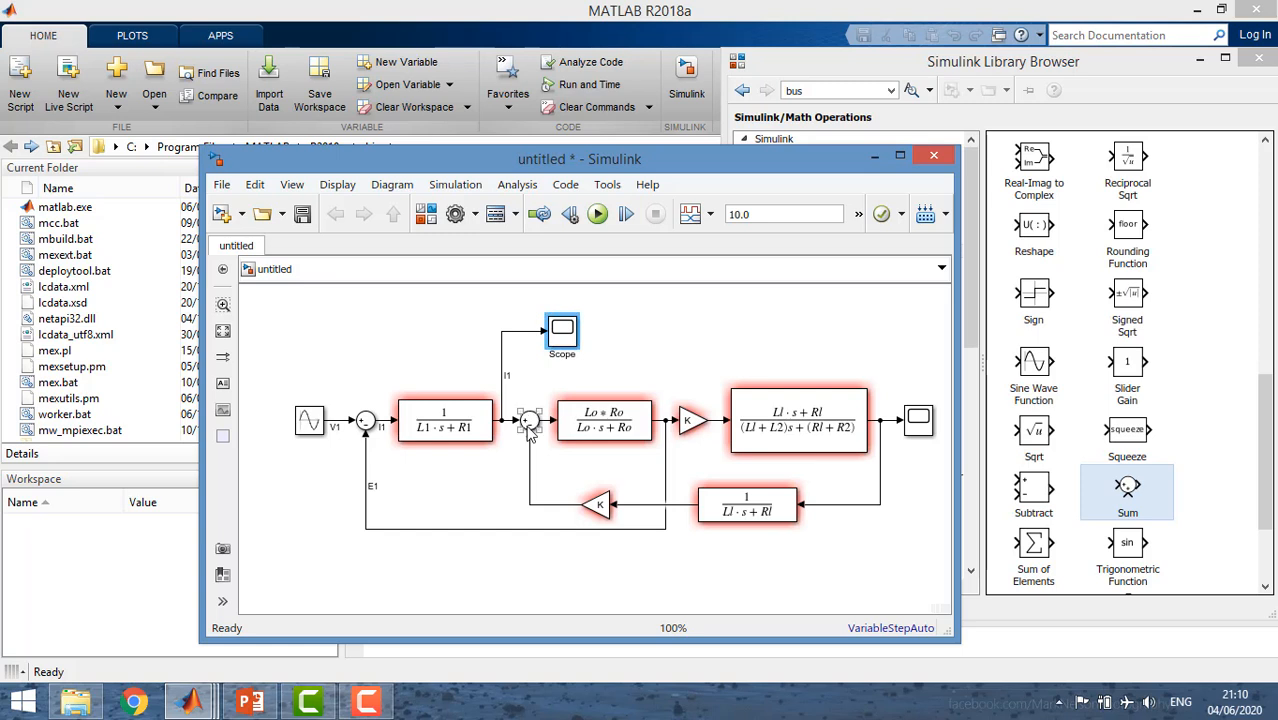
double_click(557, 350)
type("Current")
left_click(557, 376)
Label the feedback signal into the second Sum I1' and add a label to the second Sum's output signal.
left_click(531, 462)
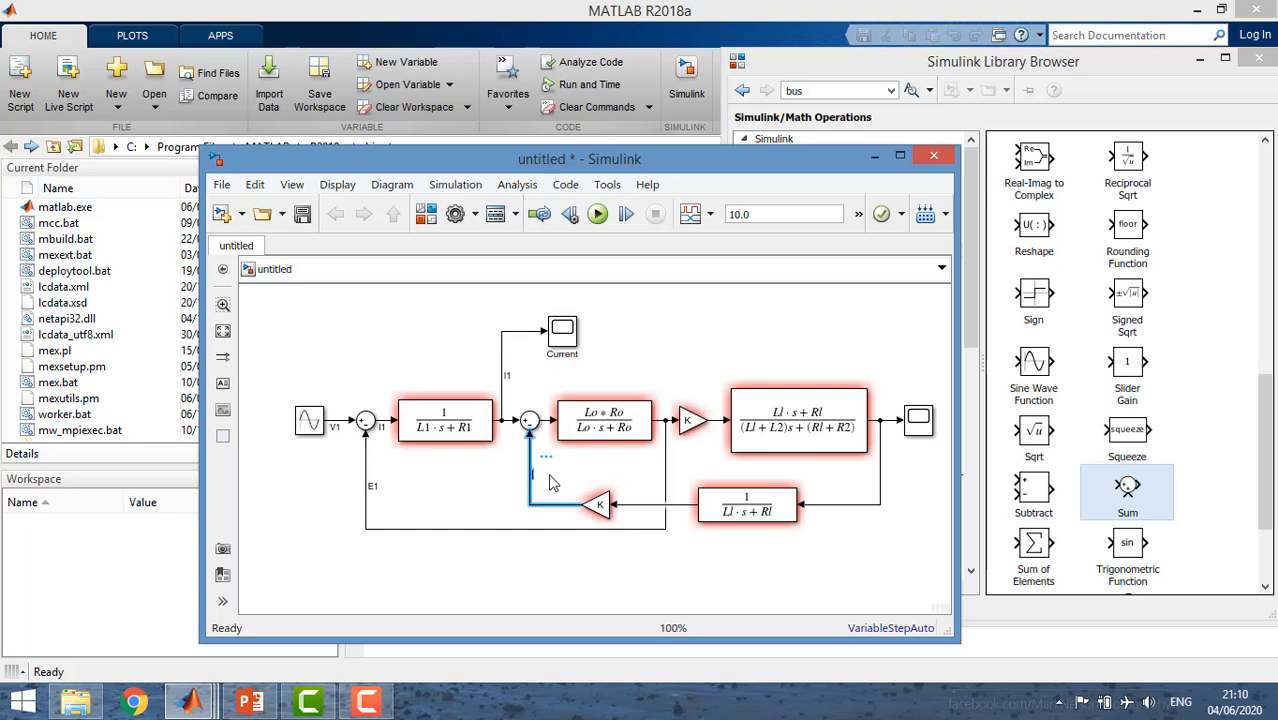
type("I1")
left_click(553, 483)
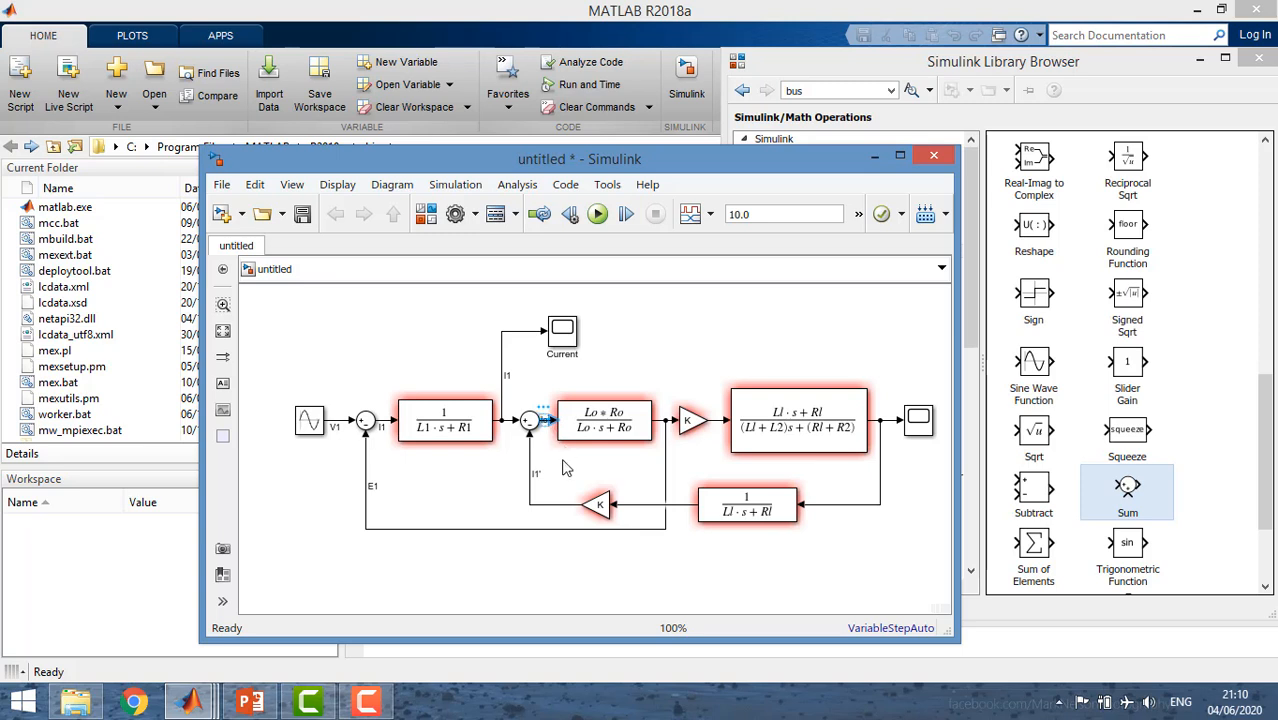
left_click(590, 434)
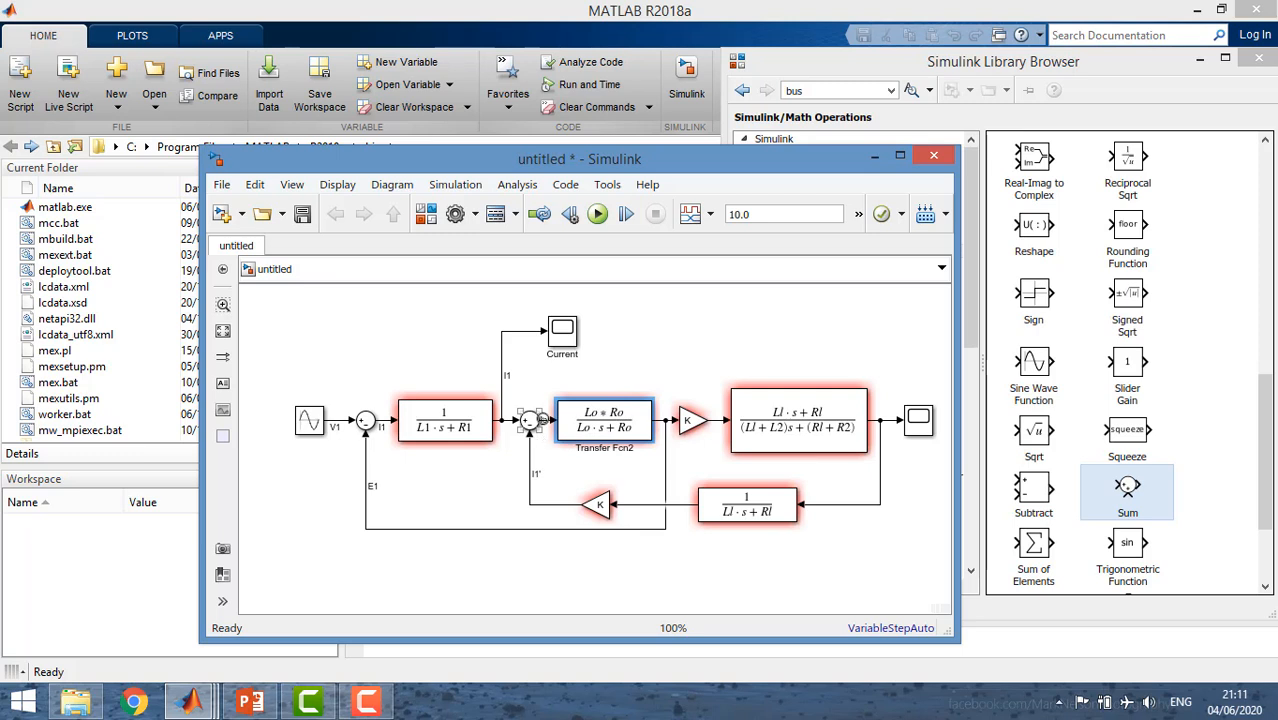
Label the second Transfer Fcn's output signal E1 and the main-chain Gain's output signal E2.
left_click(659, 422)
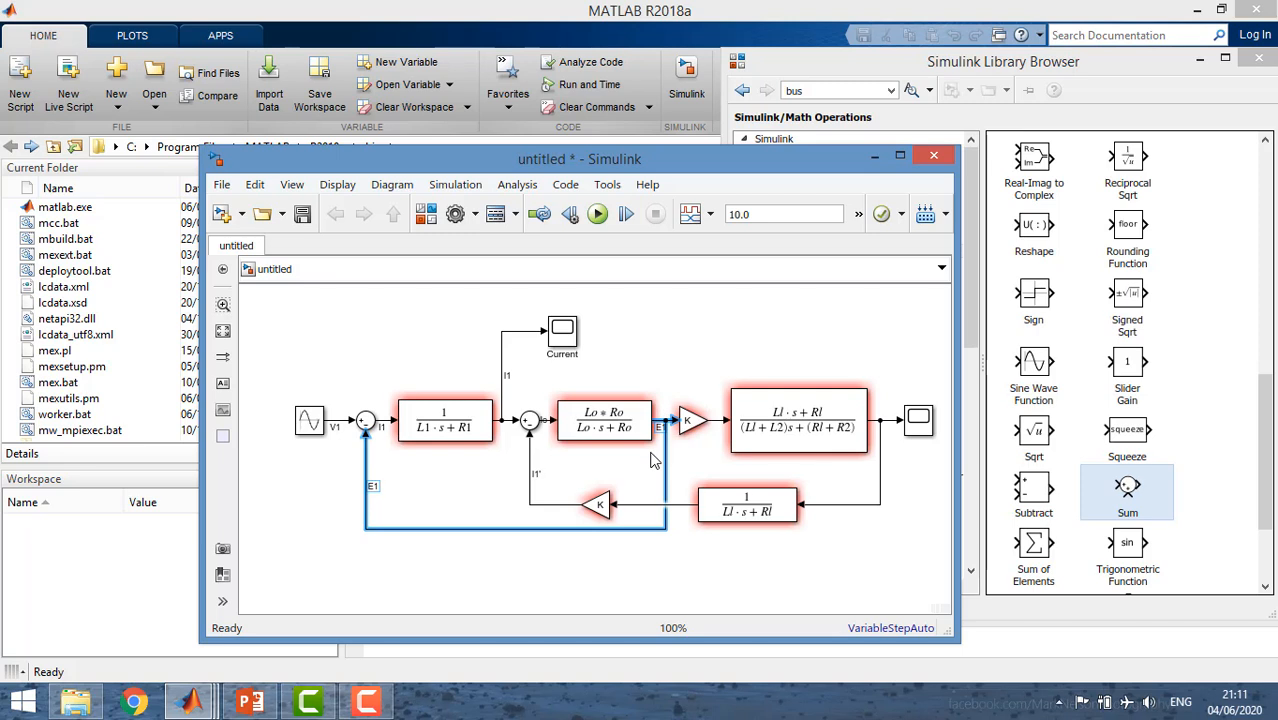
left_click(653, 456)
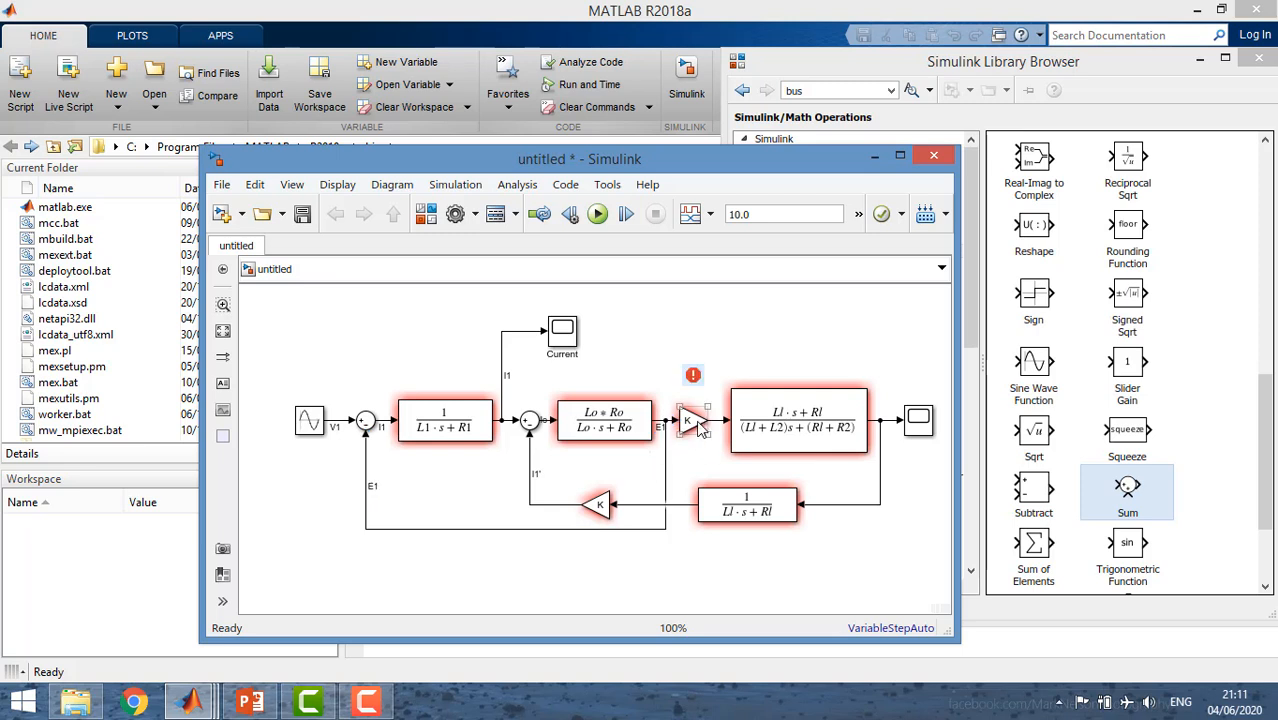
left_click(698, 421)
left_click_drag(707, 420, 718, 420)
left_click(718, 420)
left_click(772, 440)
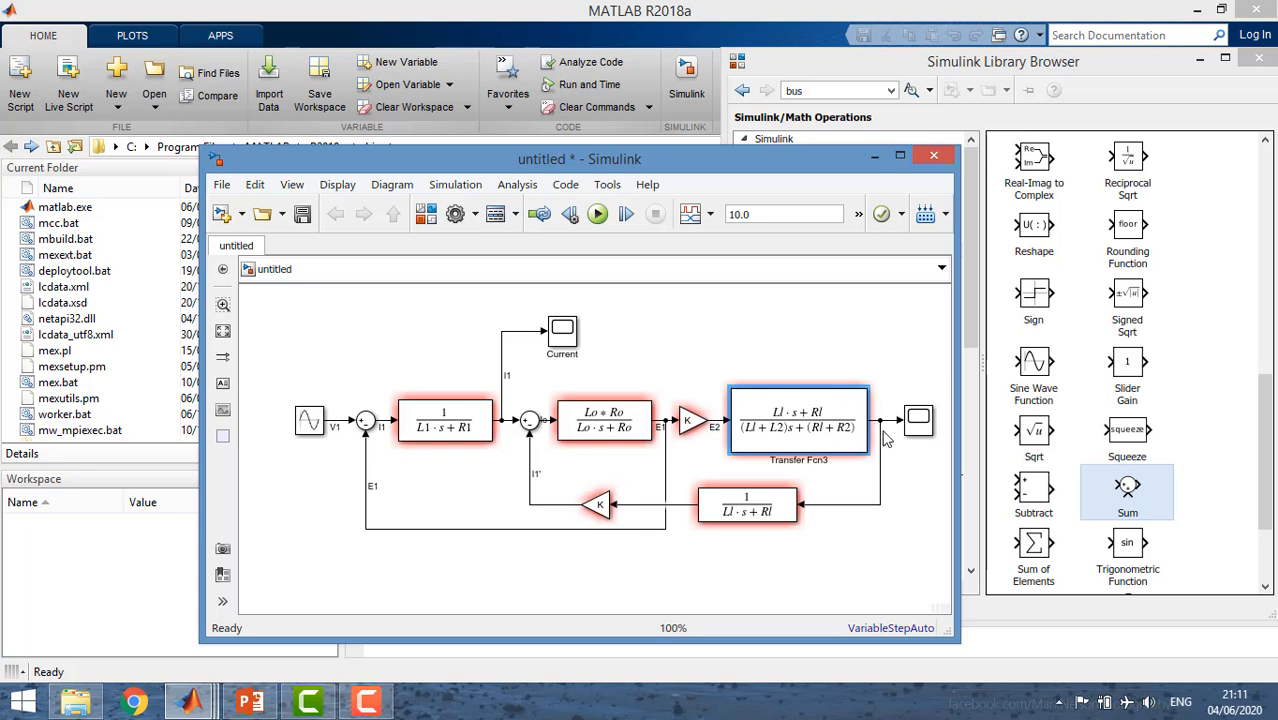
Label the last Transfer Fcn's output signal V2 and shift the flipped Transfer Fcn slightly away from its Gain.
mouse_move(800, 420)
left_click(892, 472)
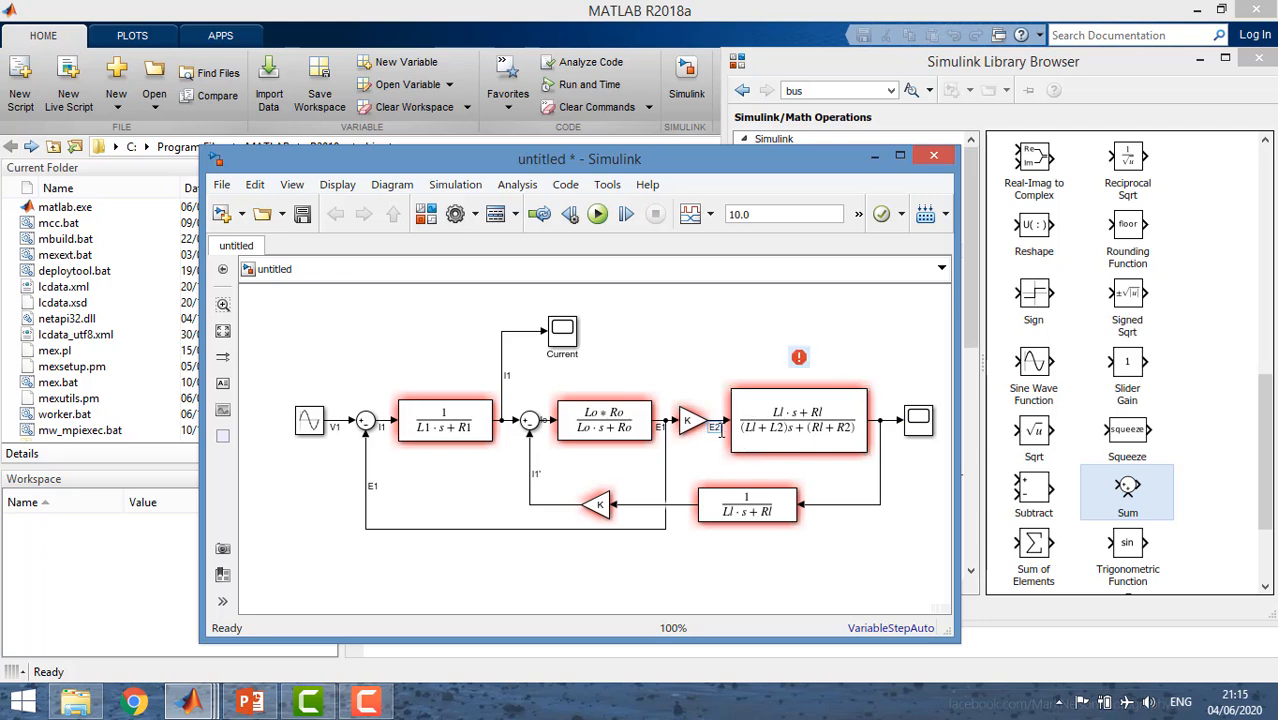
left_click(880, 468)
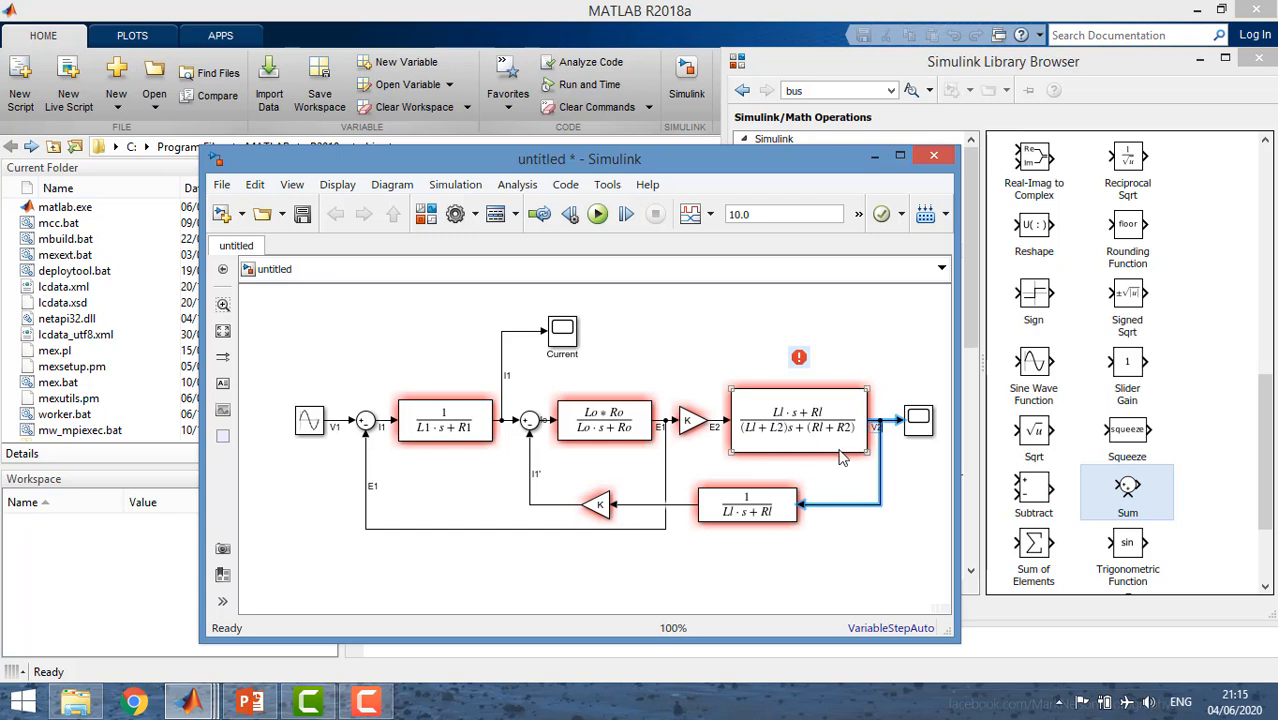
left_click(922, 480)
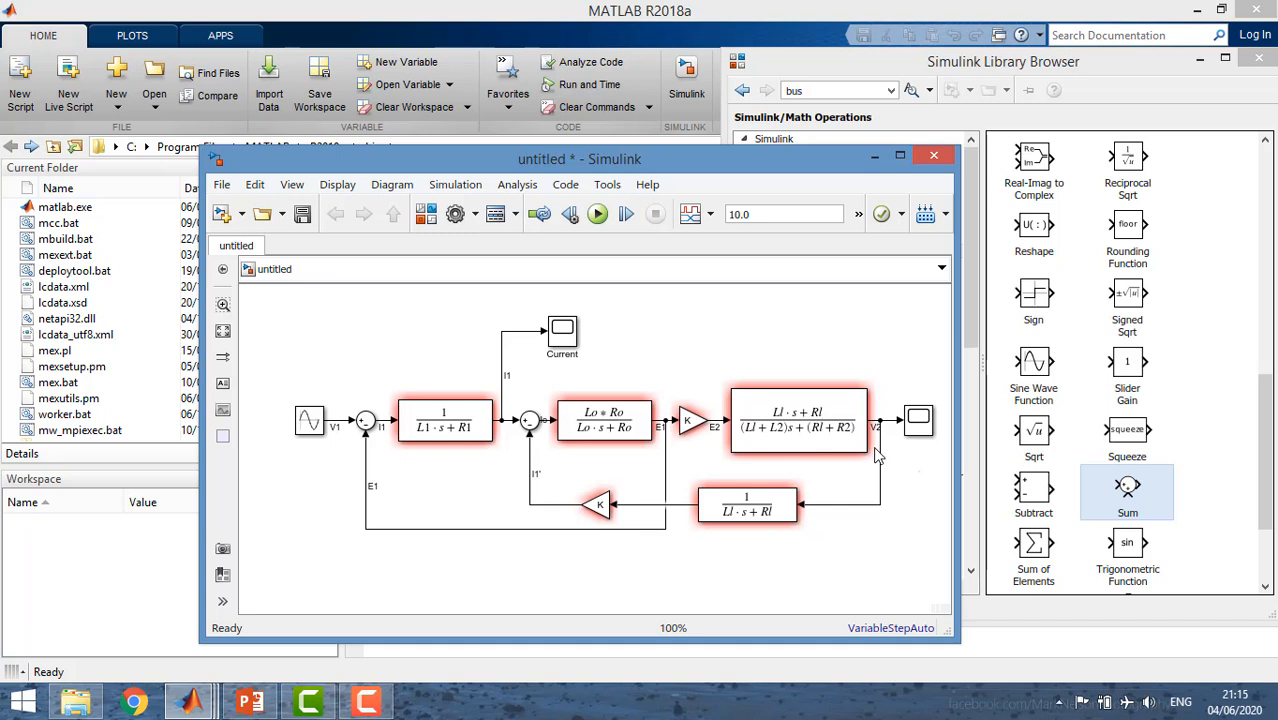
left_click(880, 458)
left_click_drag(729, 511, 744, 512)
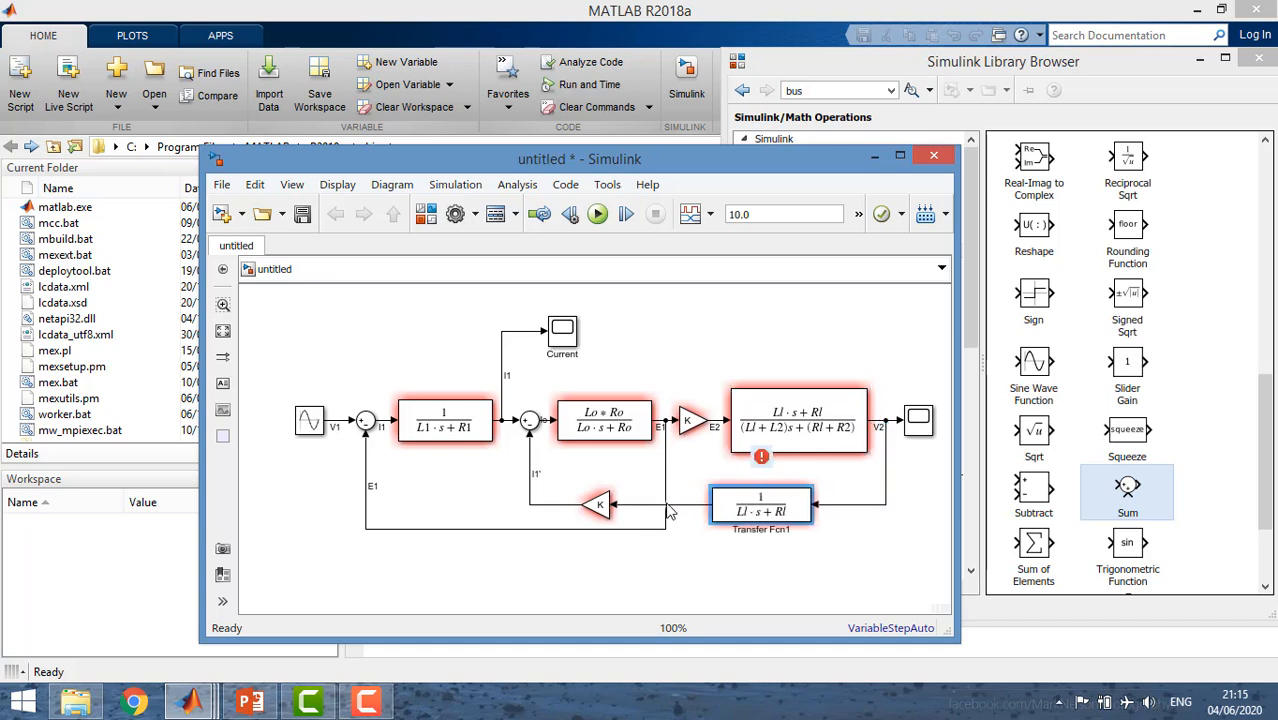
Try to label the signal between the flipped Transfer Fcn and its Gain I2.
double_click(697, 508)
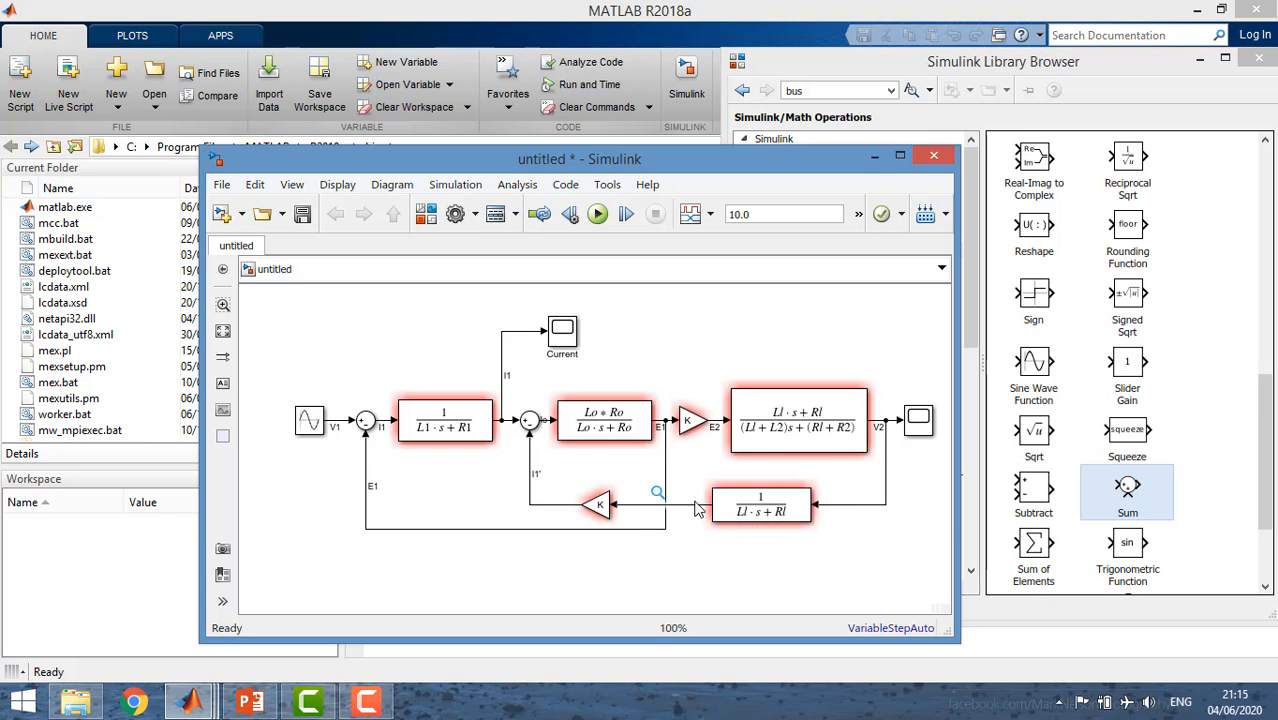
type("I2")
left_click(684, 532)
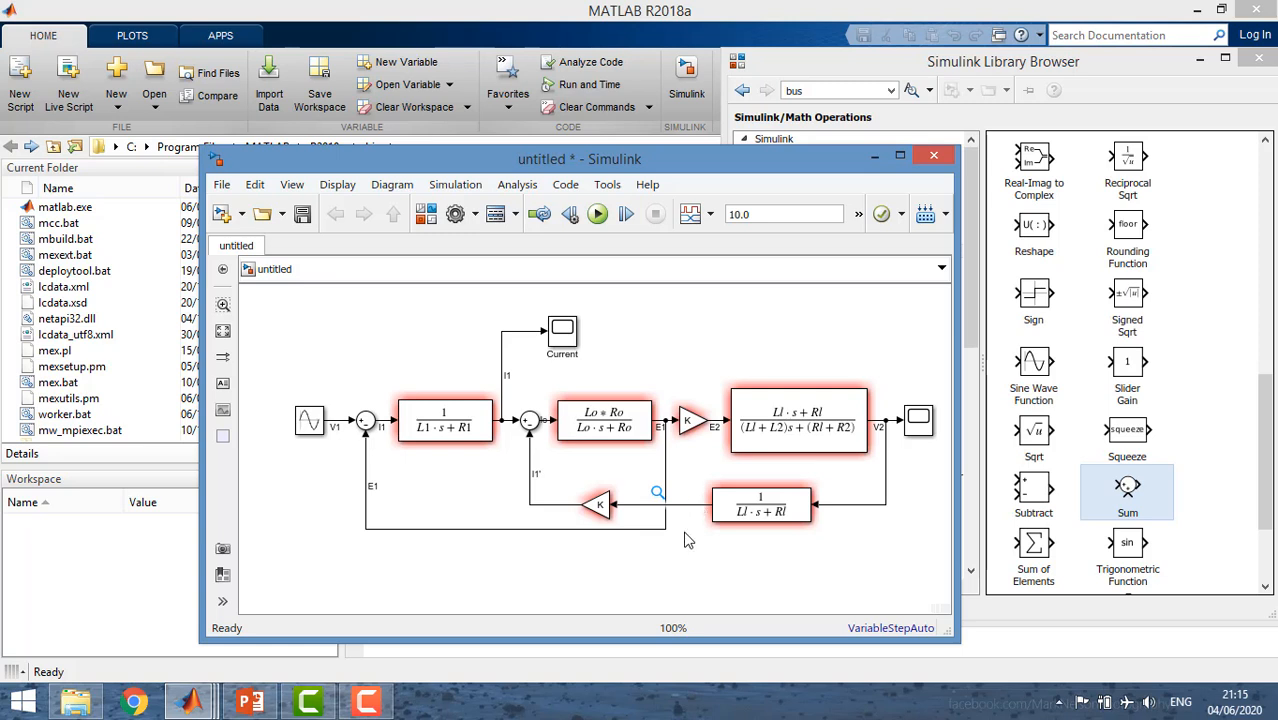
left_click(595, 507)
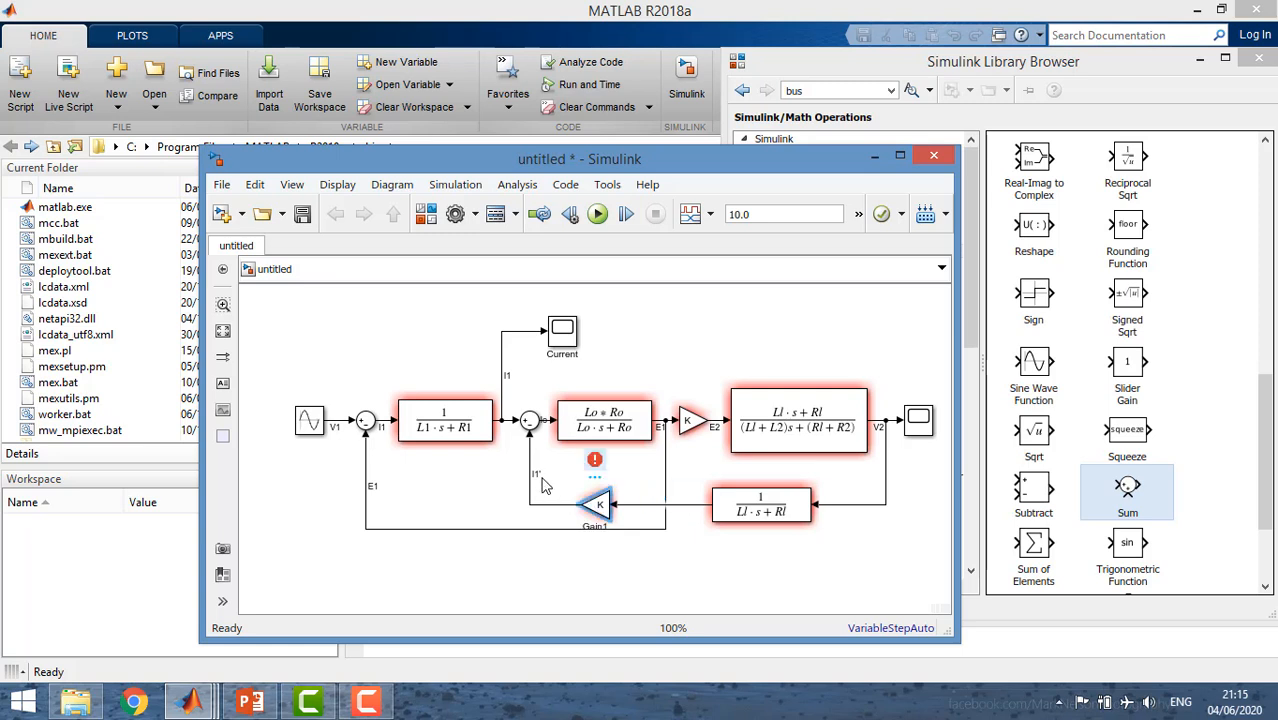
left_click(546, 487)
left_click(541, 505)
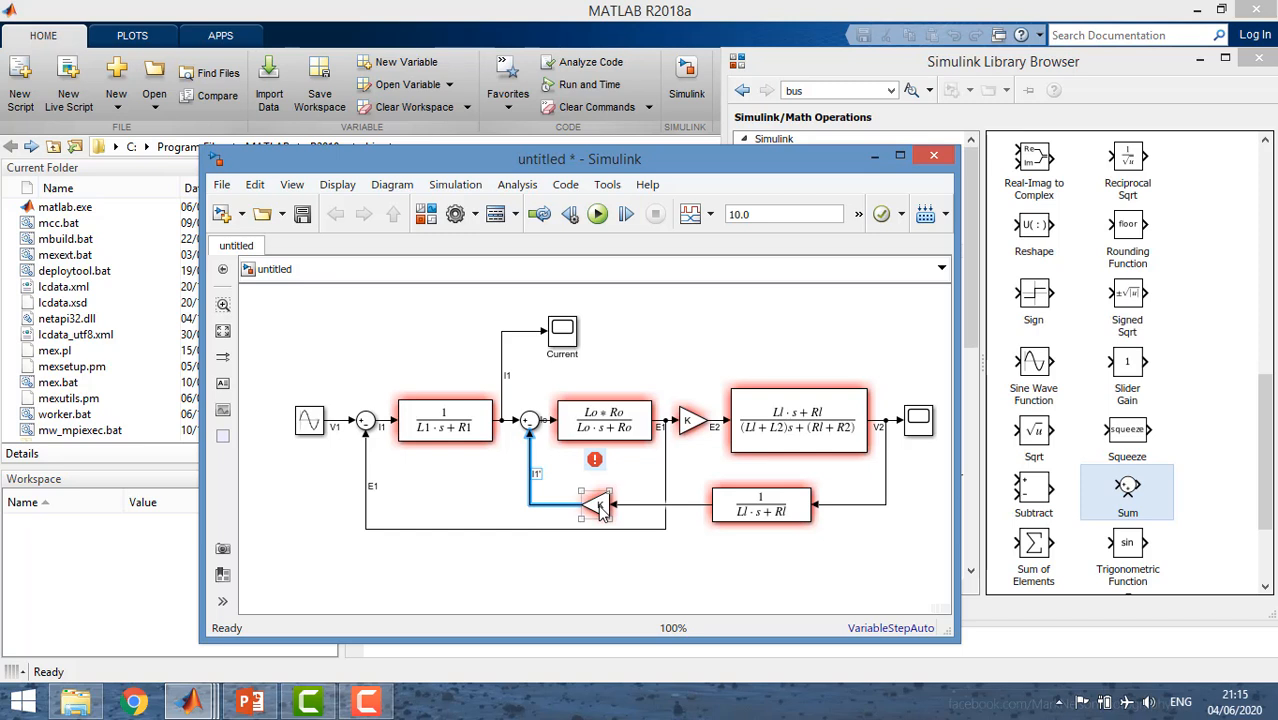
Rename the Scope at the end of the main chain Voltage and switch to the MATLAB Command Window.
left_click(918, 425)
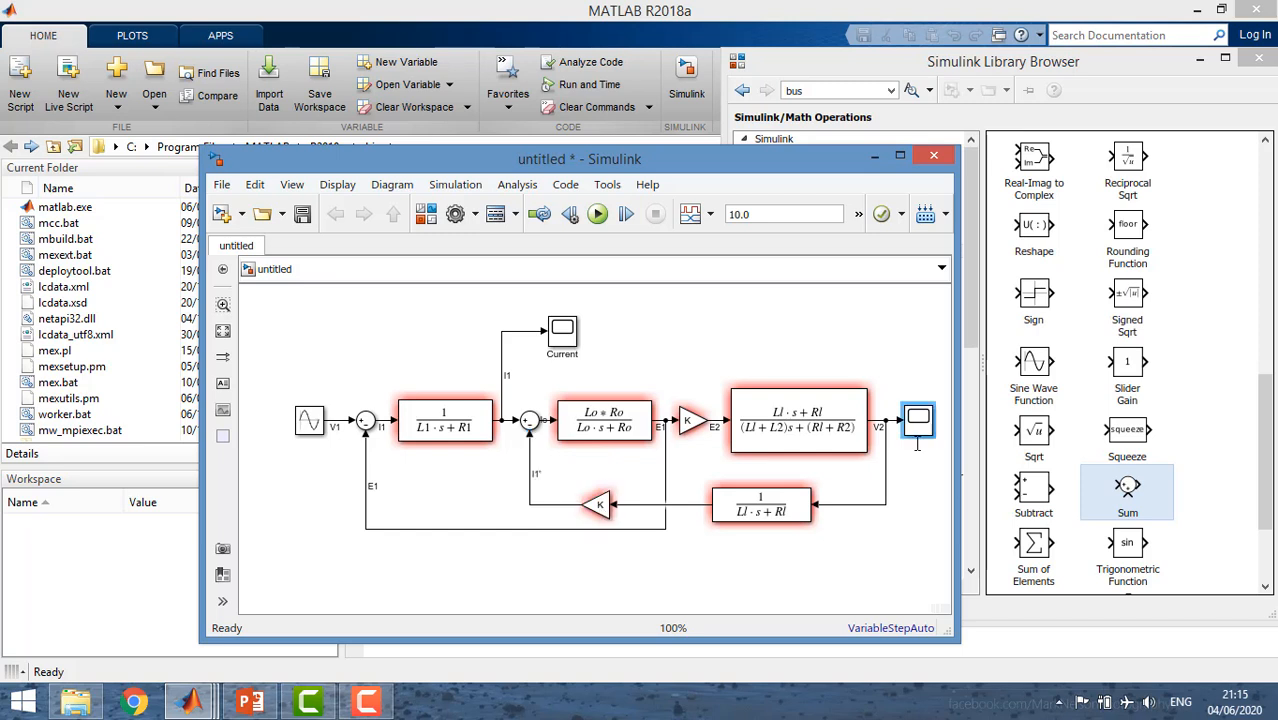
type("Voltage")
left_click(561, 345)
left_click(905, 431)
left_click(903, 514)
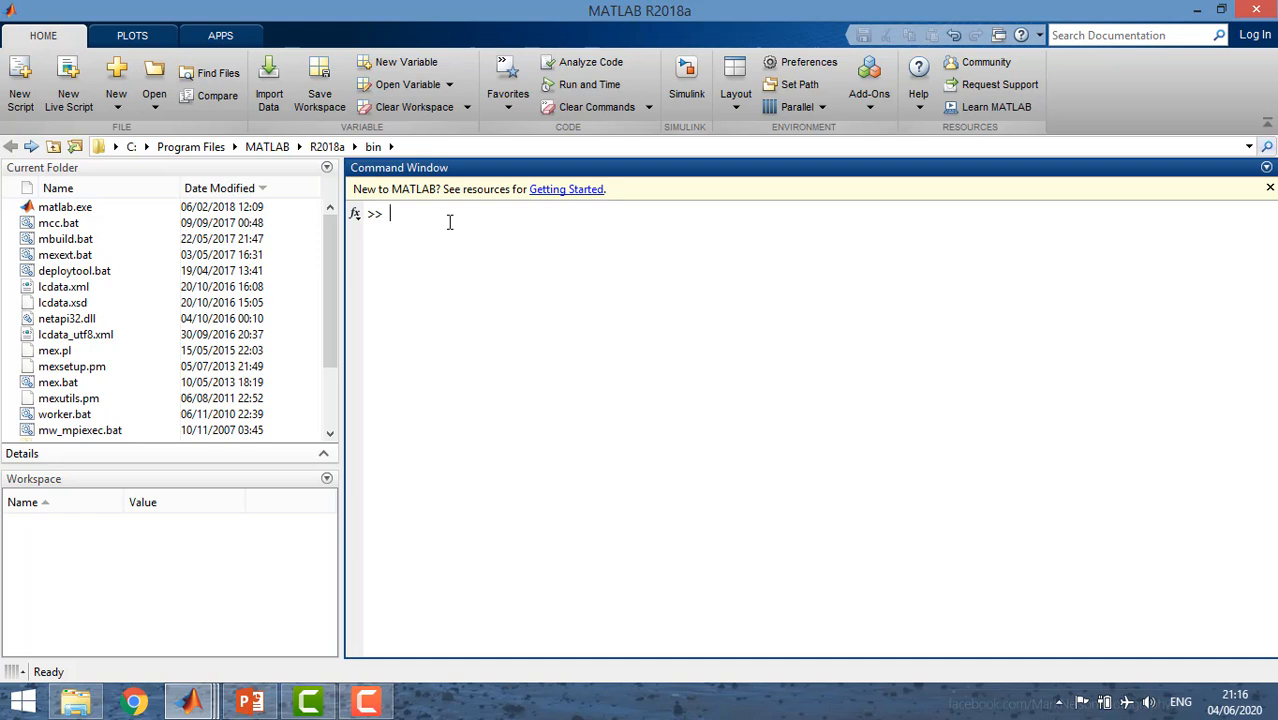
Define the workspace variable Vs with the command Vs=14400*sqrt(2);.
type("Vs=14400;sqrt(2);")
key("Return")
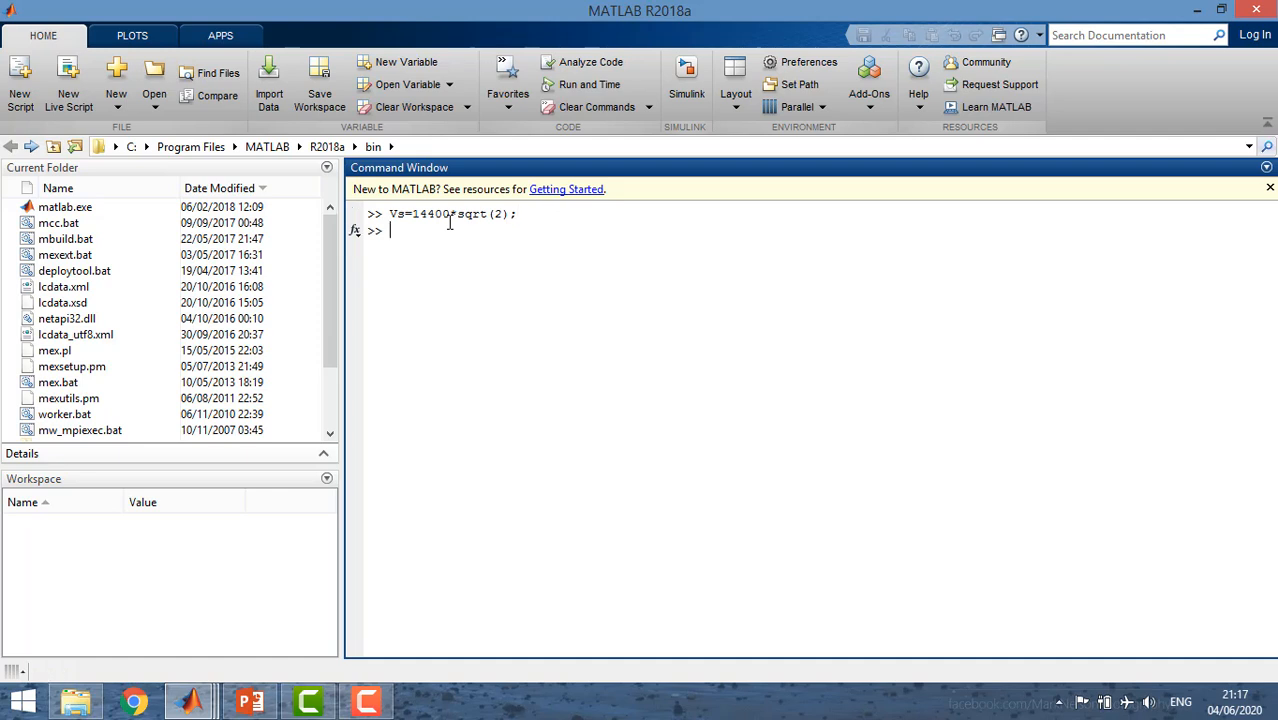
Define the workspace variable R1 with the command R1=4.3218;.
type("R")
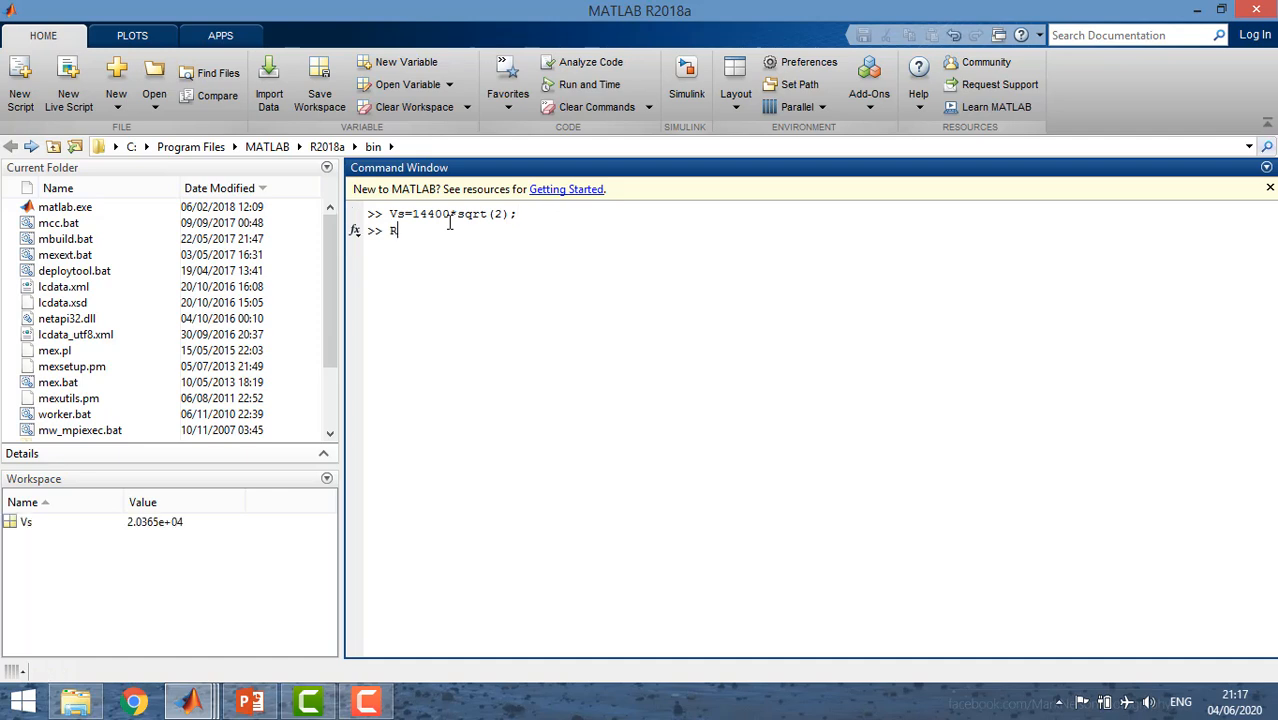
type("1=4.3218;")
key("Return")
Define the workspace variable L1 with the command L1=0.45856;.
type("L1")
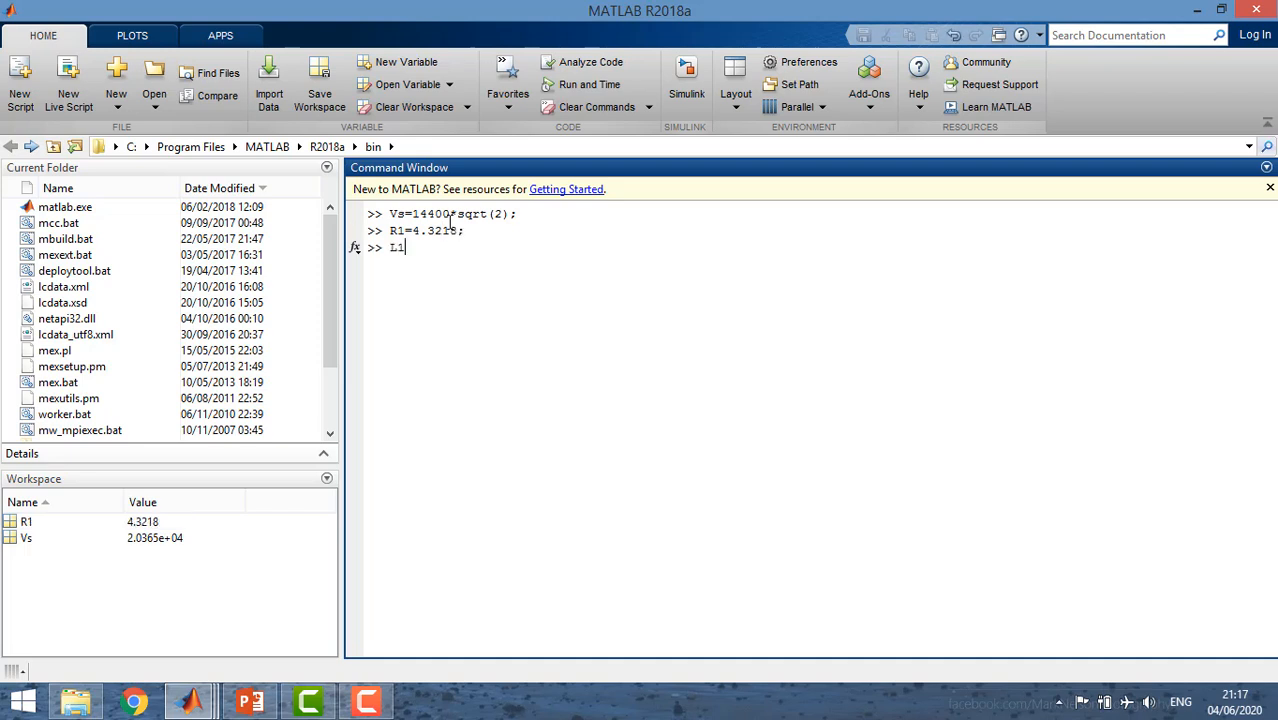
type("=0.45856;")
key("Return")
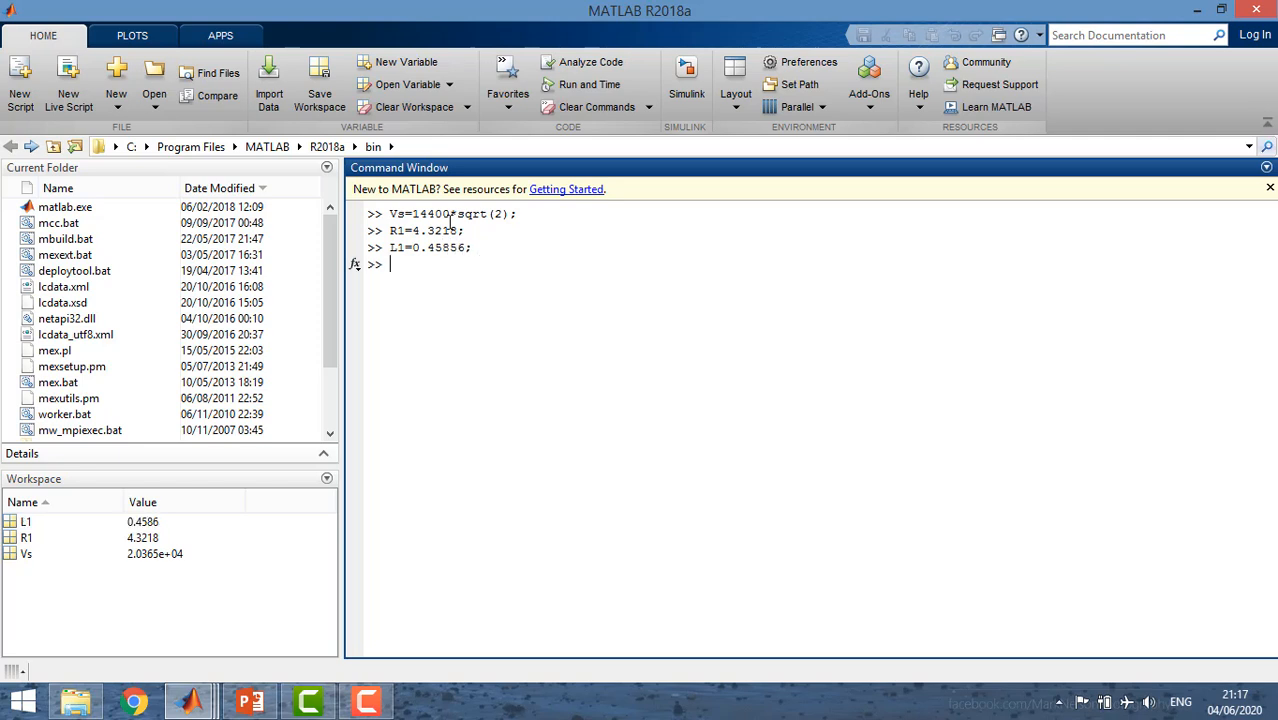
Define the workspace variable Ro with the command Ro=1080500;.
type("Ro=1080500;")
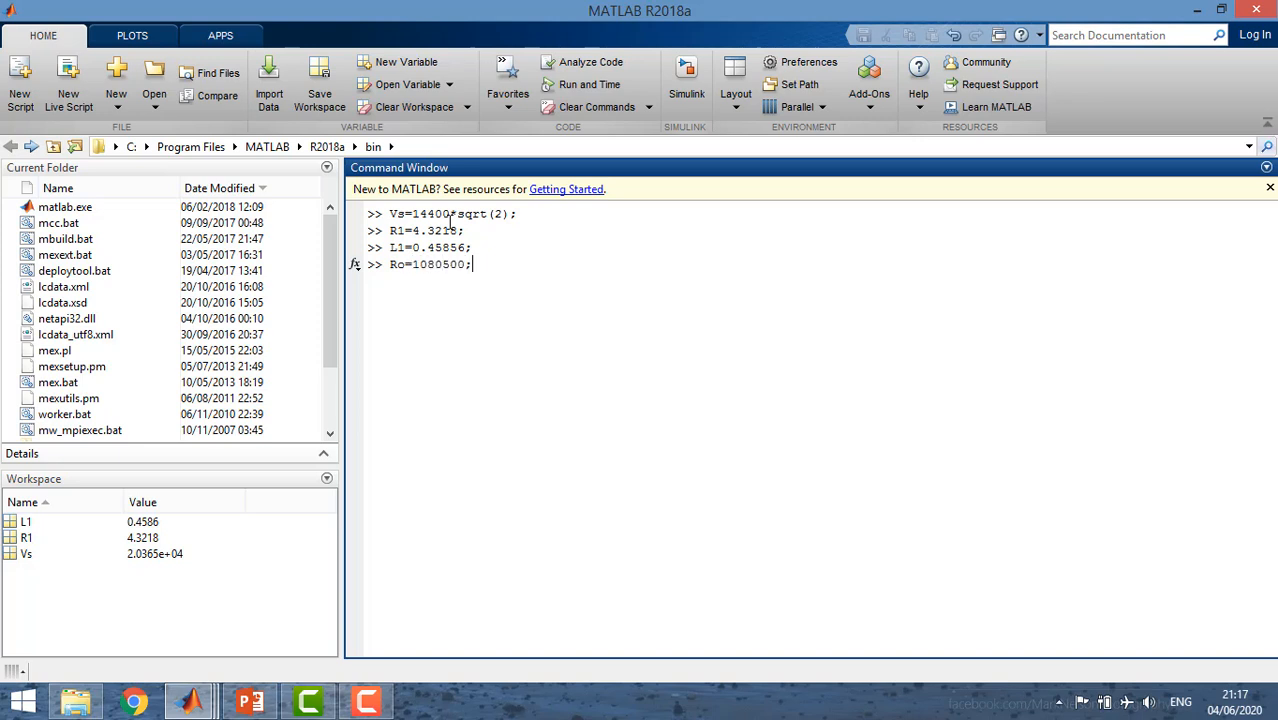
key("Return")
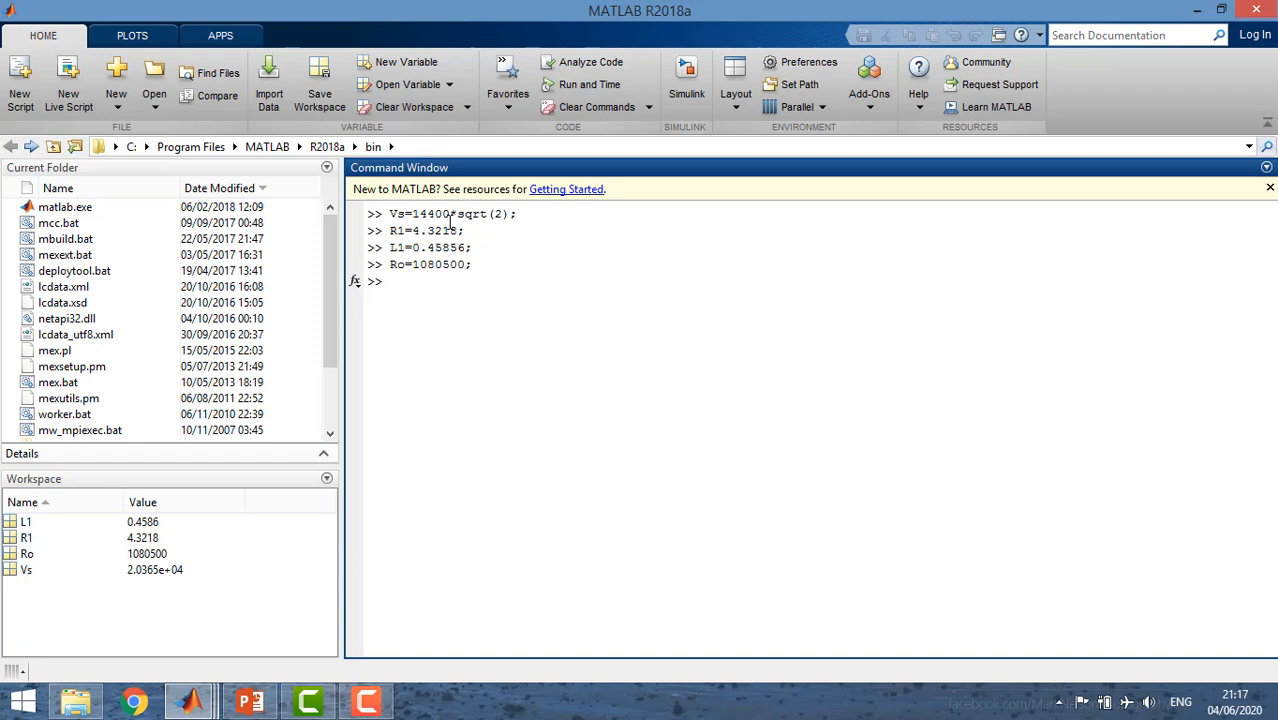
Define the workspace variable Lo with the command Lo=2866;.
type("Lo=2866;")
key("Return")
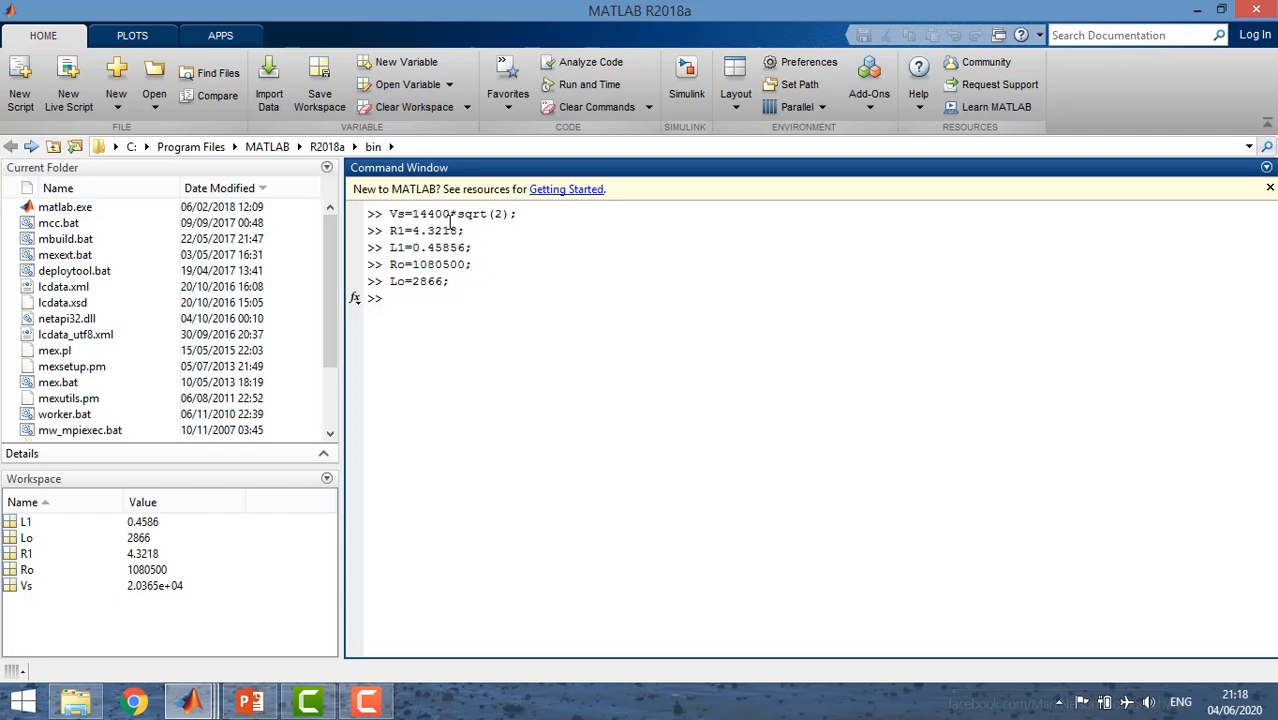
Define the workspace variable R2 with the command R2=07.938;.
type("R2=07.938;")
key("Return")
Define the workspace variable L2 with the command L2=0.084225;.
type("L")
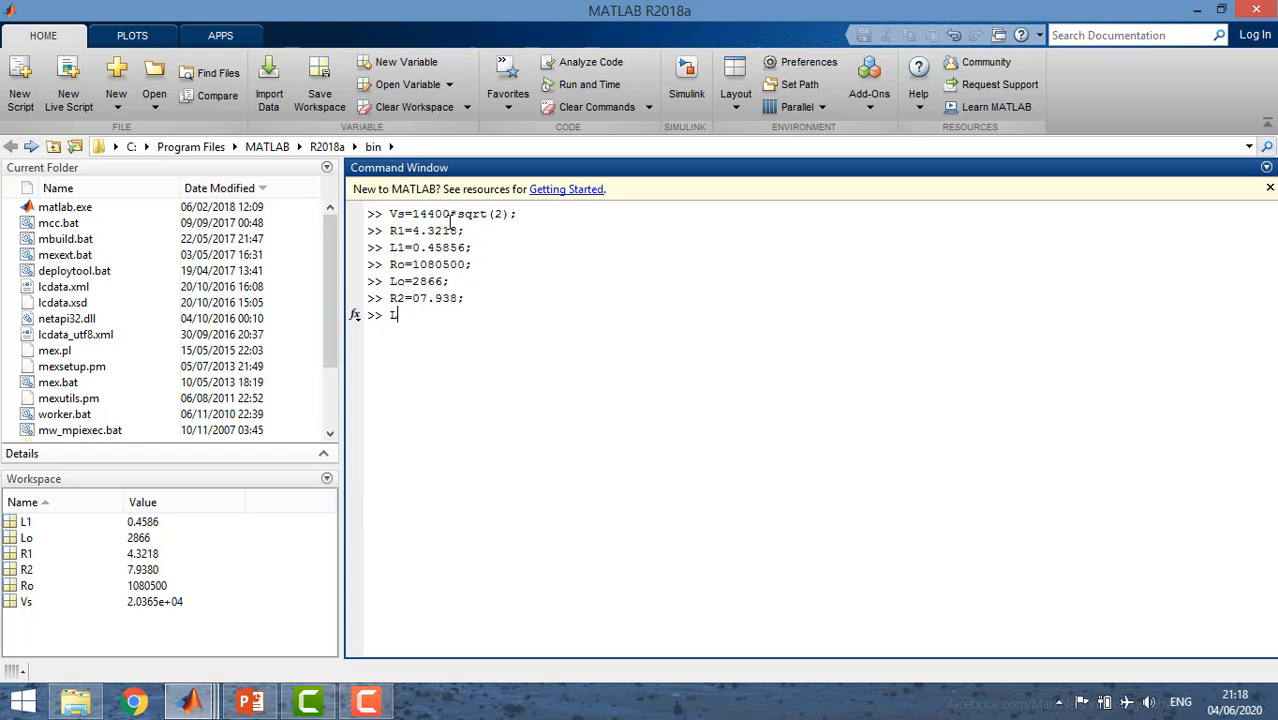
type("2=0.084225;")
key("Return")
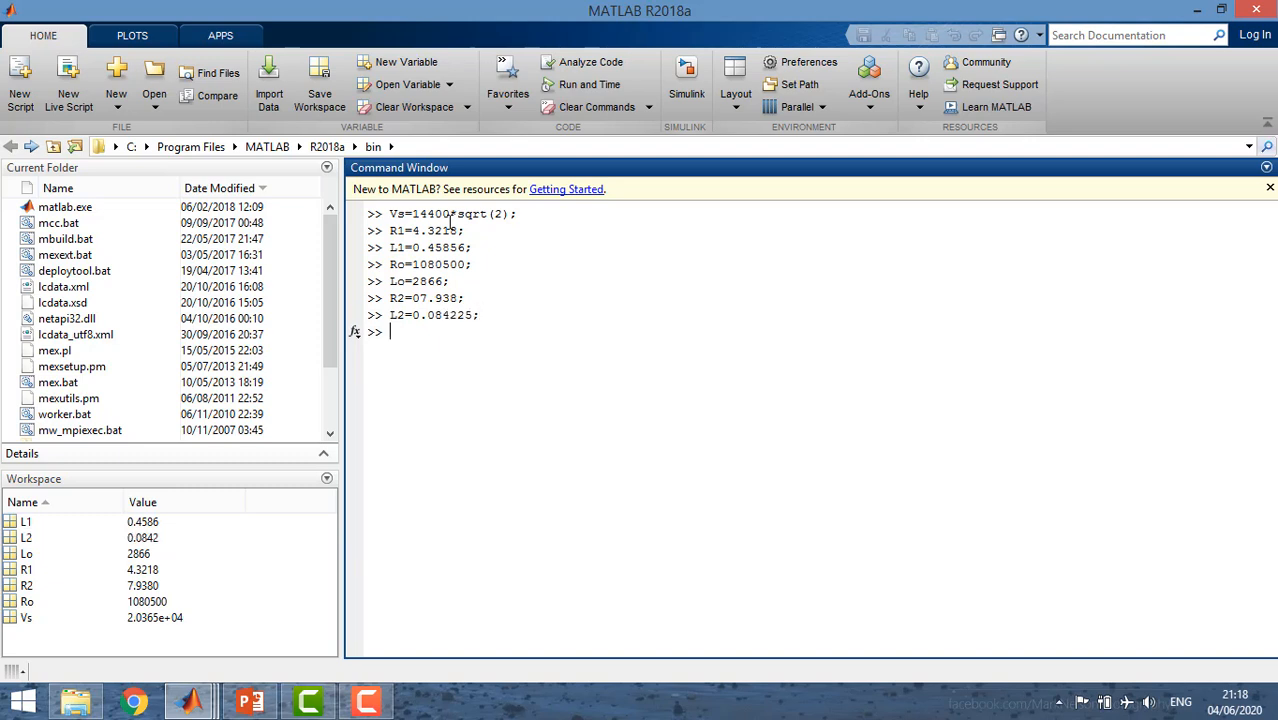
Define the load resistance variable Rl (lowercase L) with the command Rl=2;.
type("R")
type("1=")
type("2;")
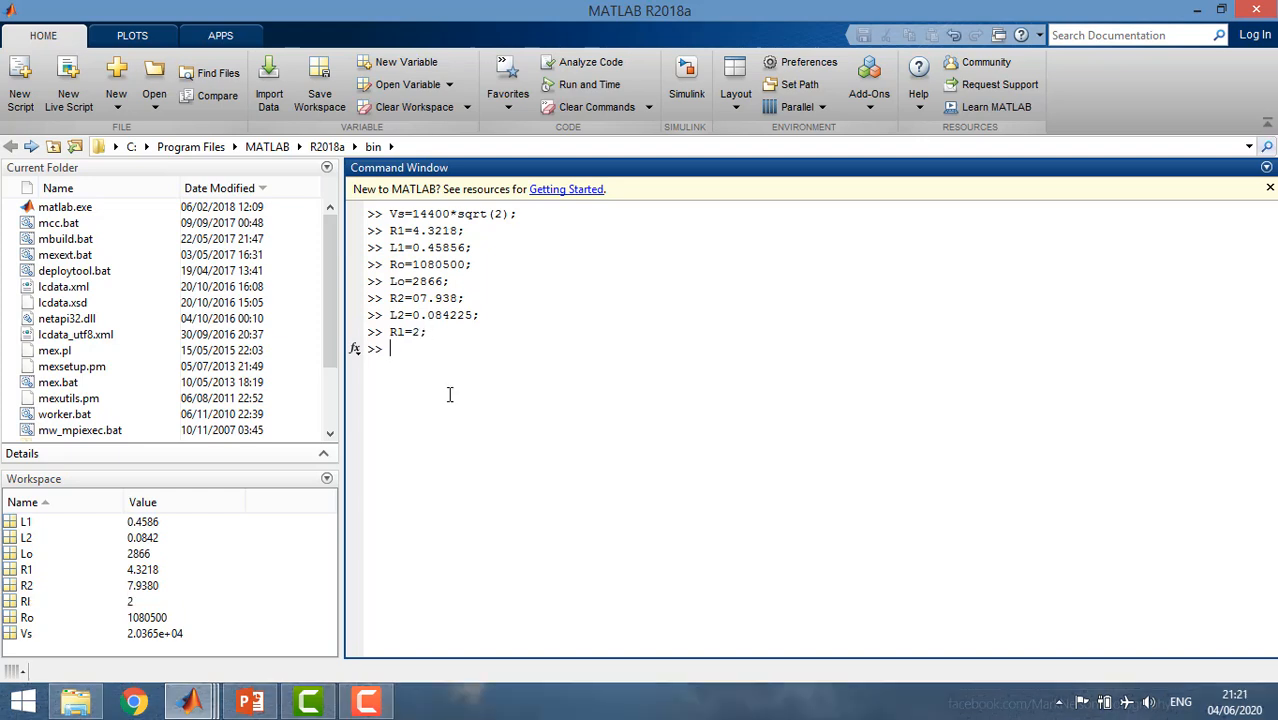
Define the load inductance variable Ll (lowercase second L) with the command Ll=0.005;.
type("L")
type("1=0.005;")
key("Return")
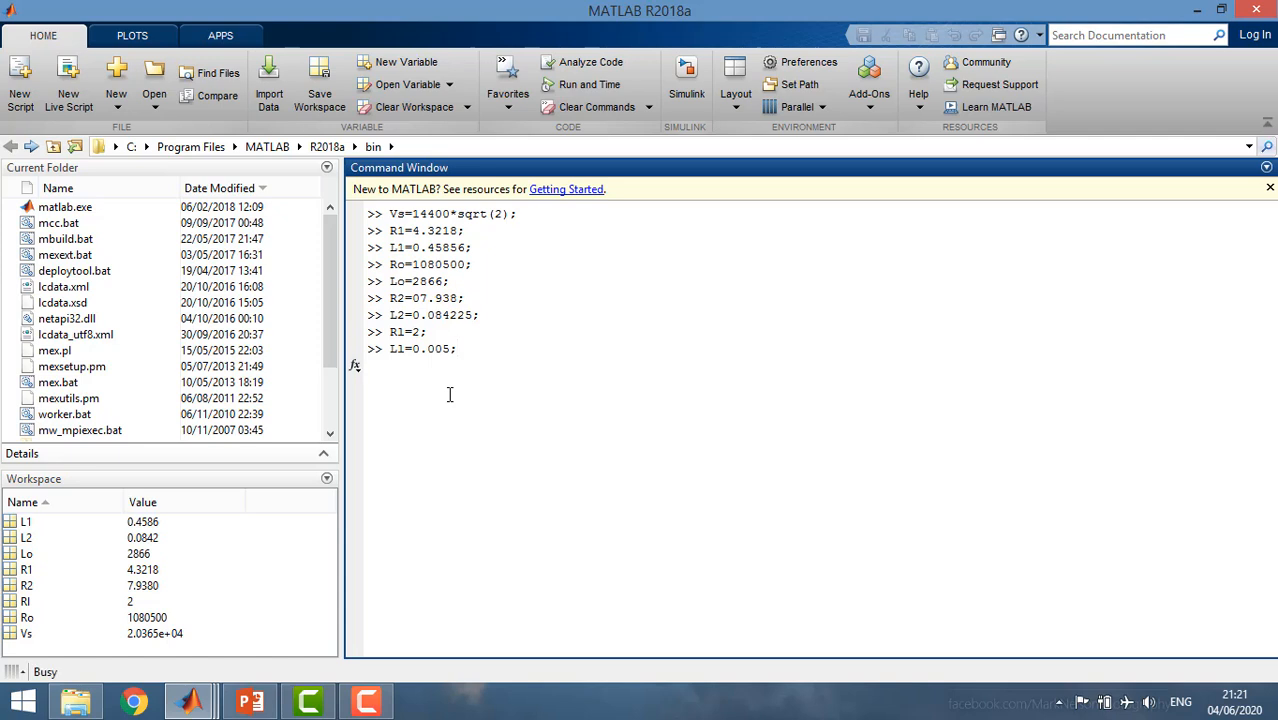
Define the gain variable K with the command K=3.15/7.35;.
type("K=")
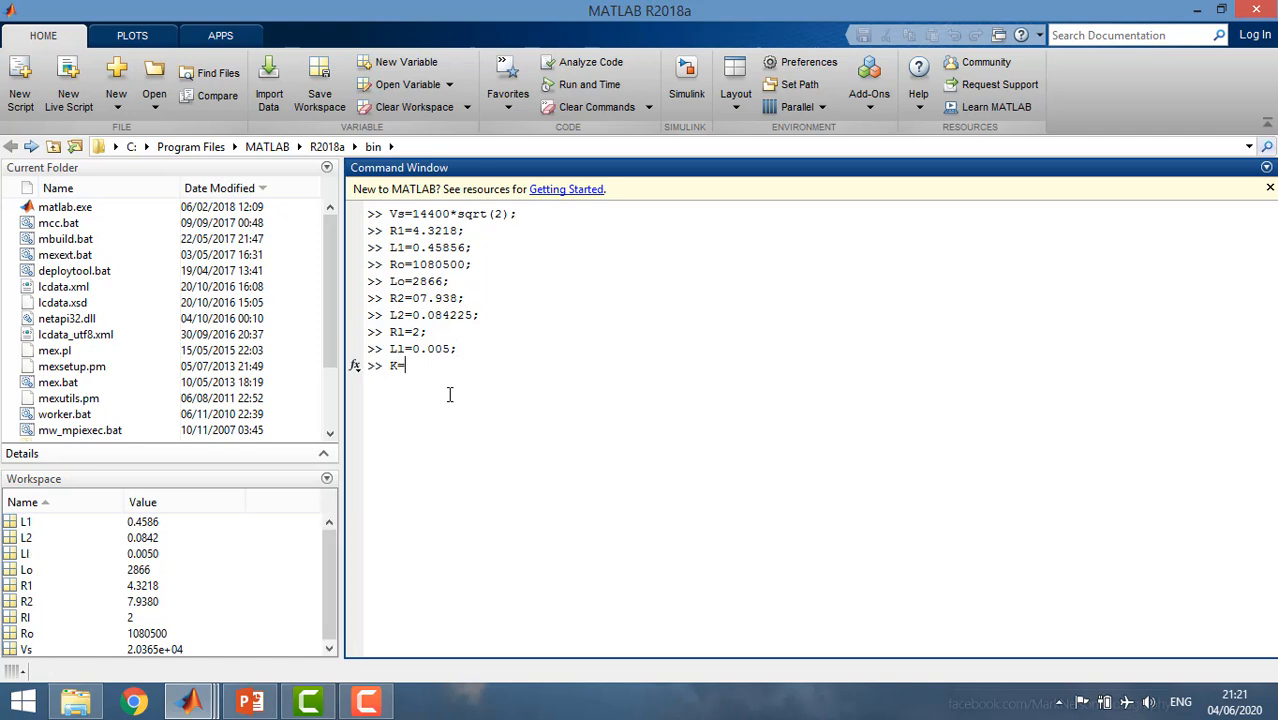
type("3.15/7.35;")
key("Return")
Define the frequency variable with the command freq=60;.
type("fre")
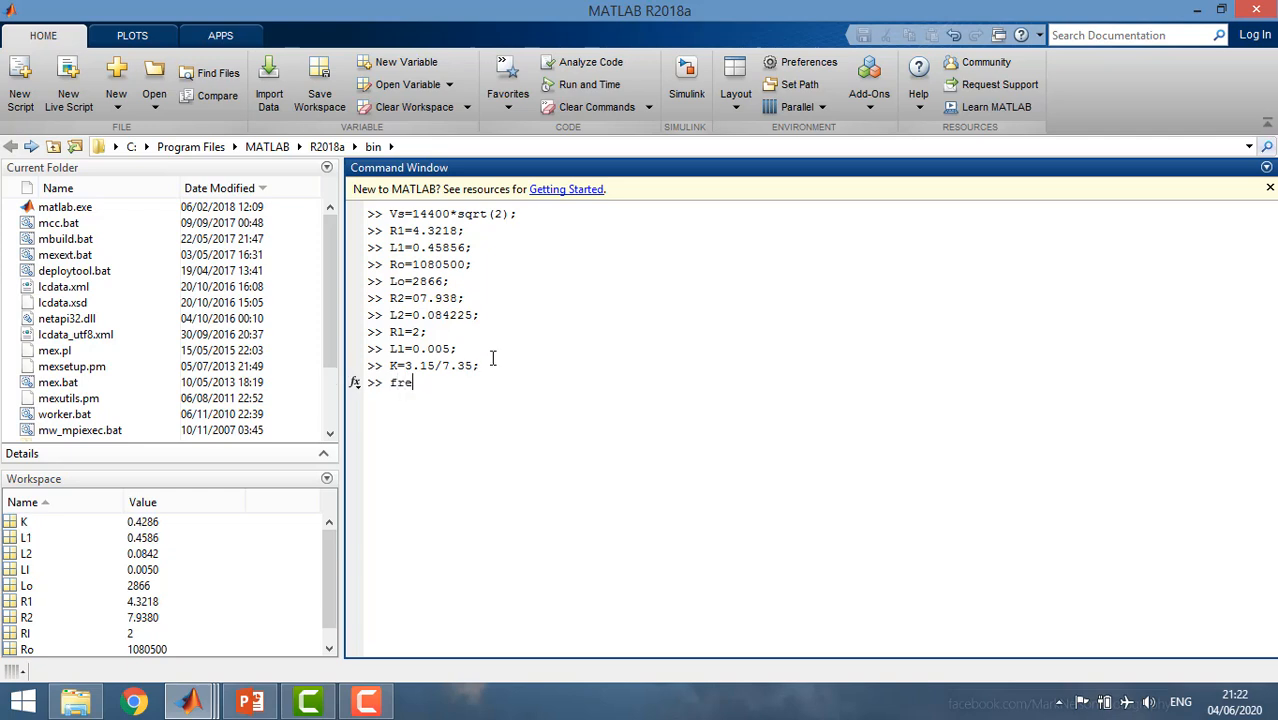
type("q=60;")
key("Return")
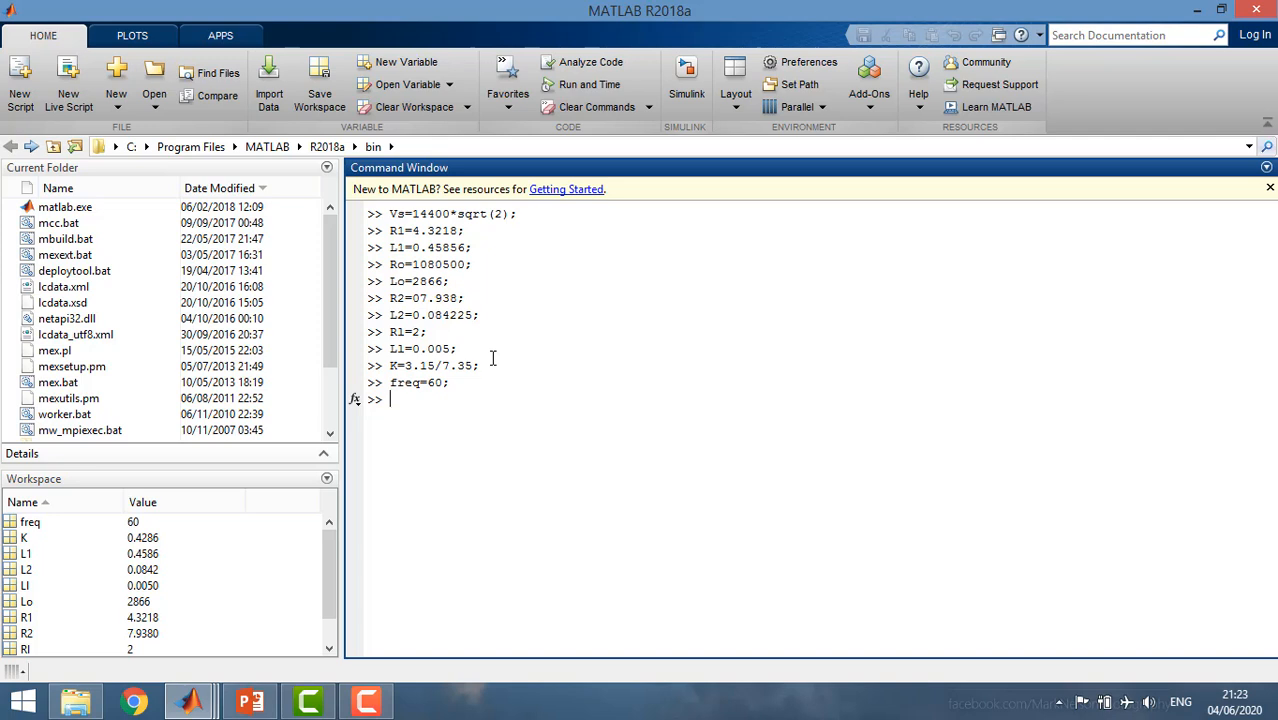
Open the example model with the command power_transformer.
type("power_ tran")
key("BackSpace")
type("nsformers")
key("BackSpace")
key("Return")
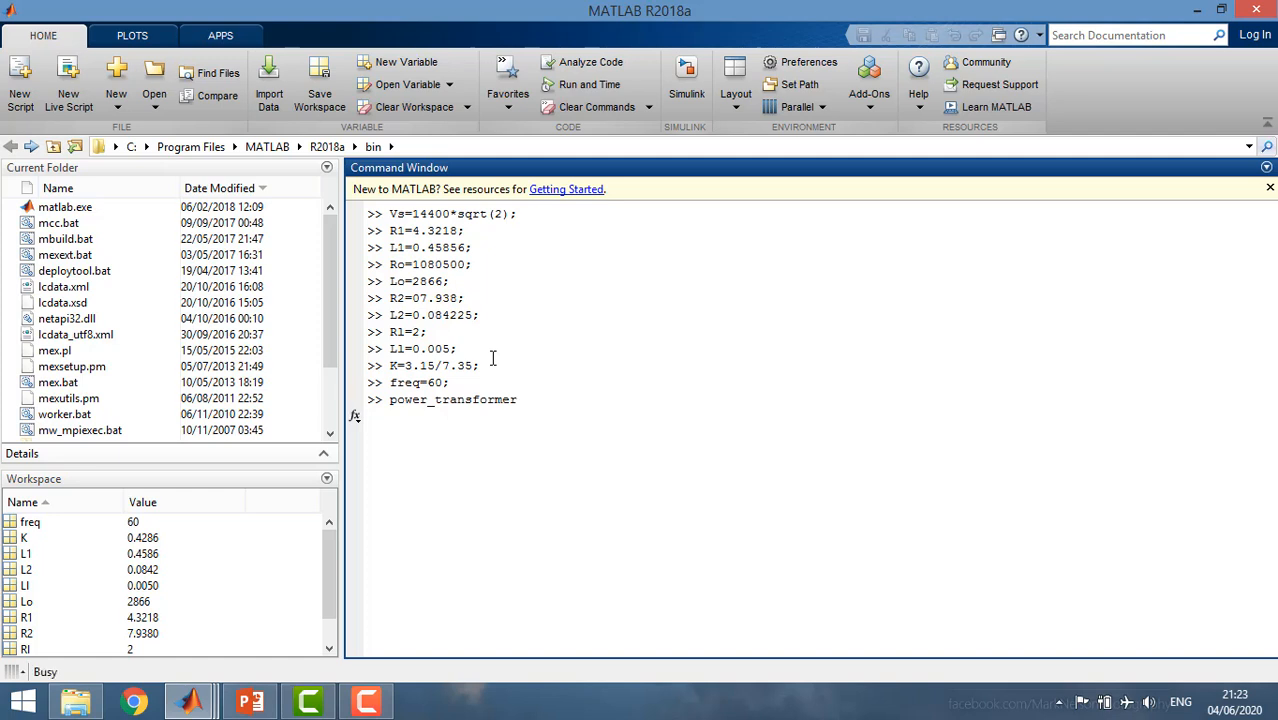
left_click_drag(519, 400, 376, 400)
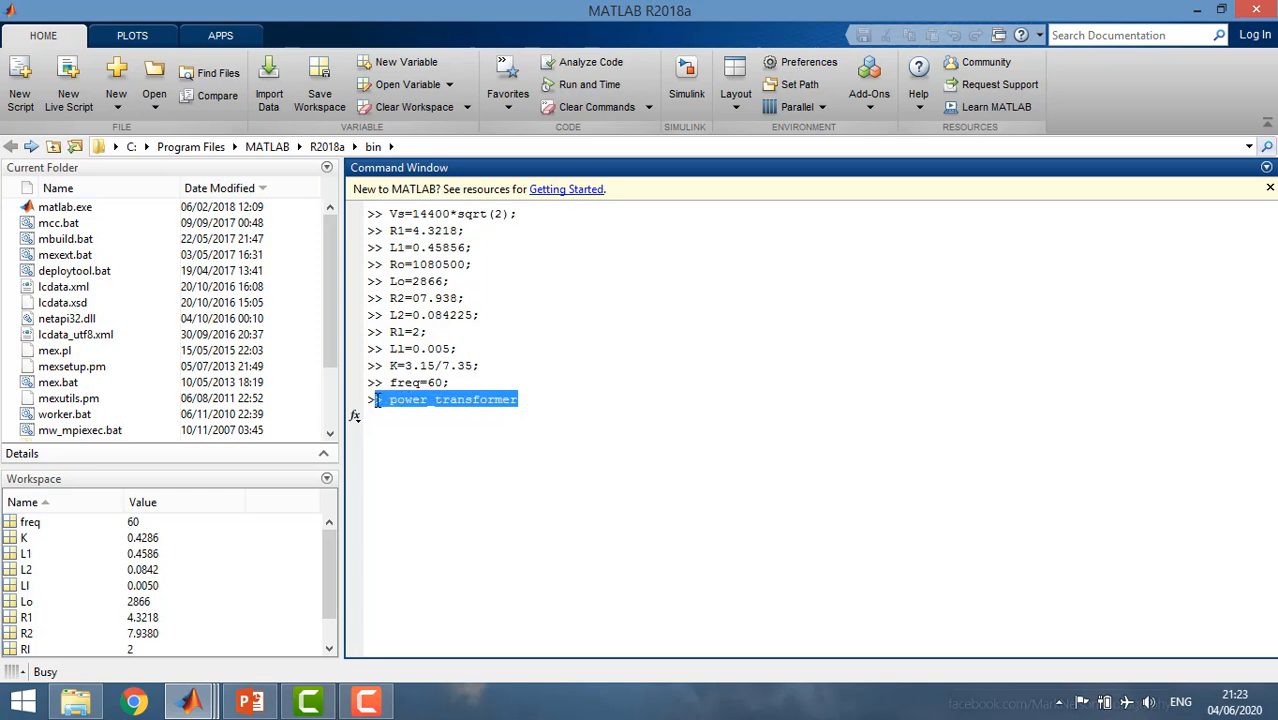
left_click(377, 400)
left_click_drag(520, 400, 390, 405)
left_click(519, 403)
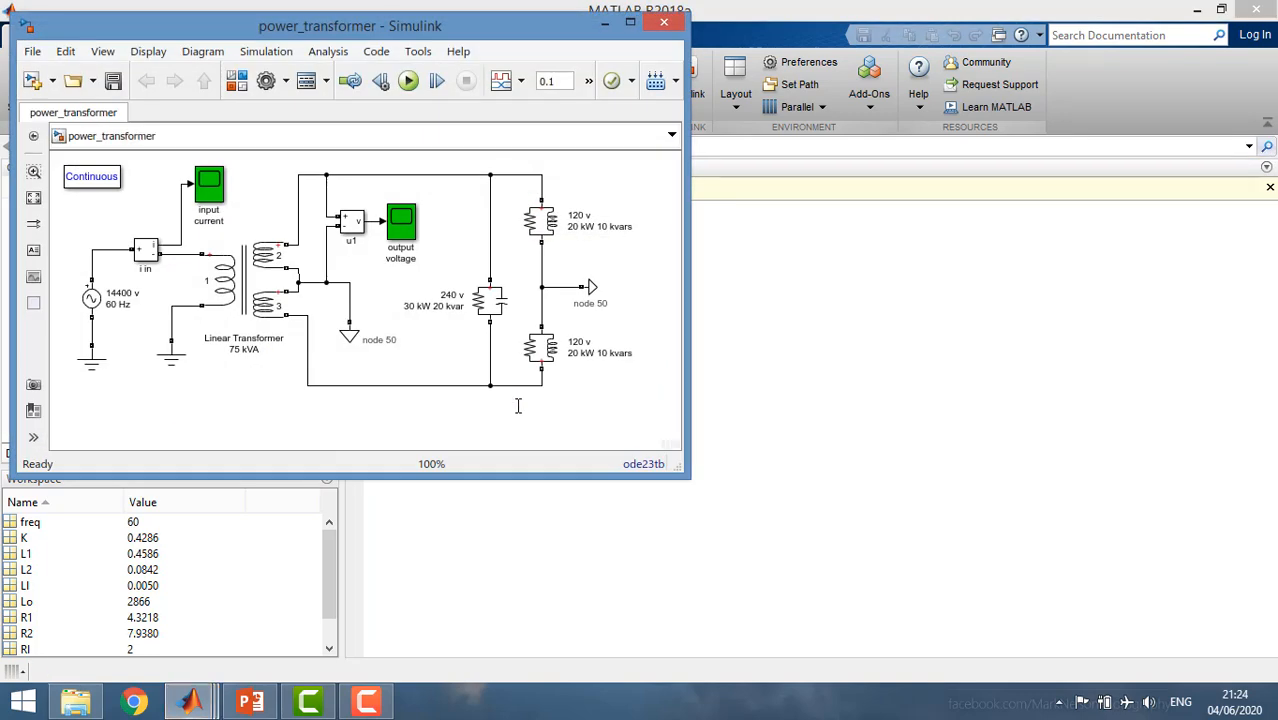
Look at the Linear Transformer block in the power_transformer model, then close the model.
left_click(240, 268)
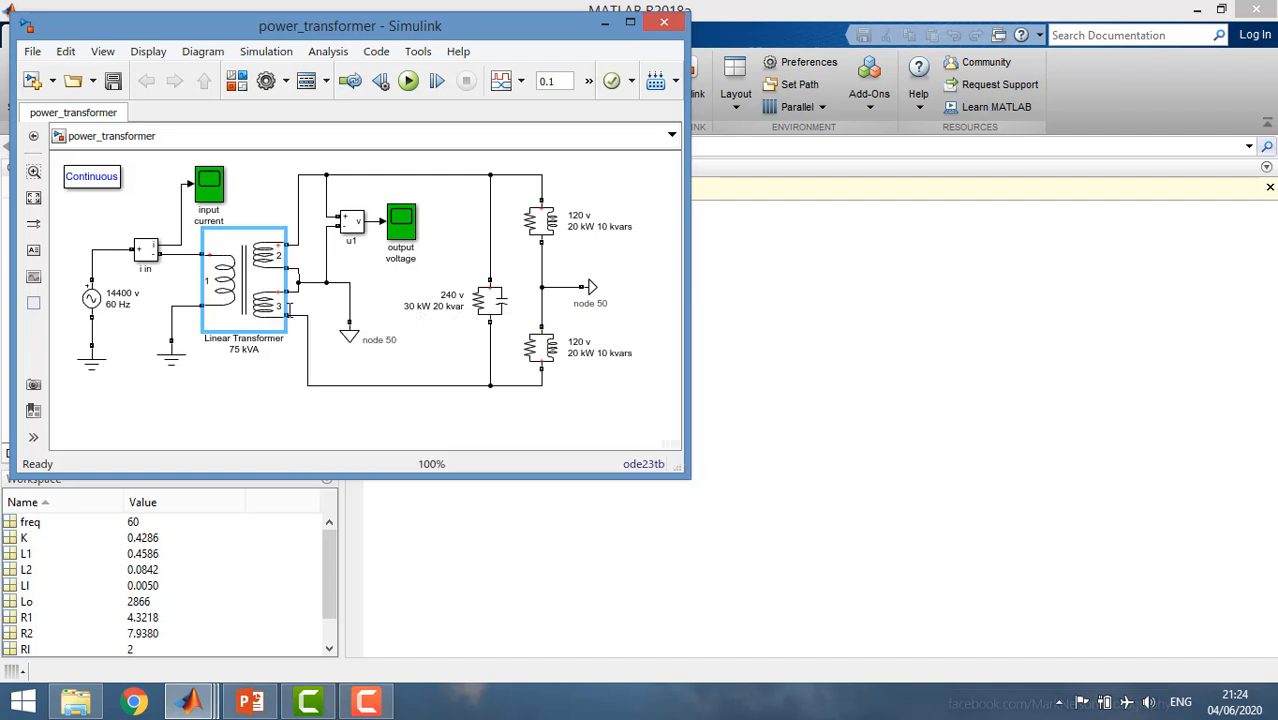
left_click(238, 262)
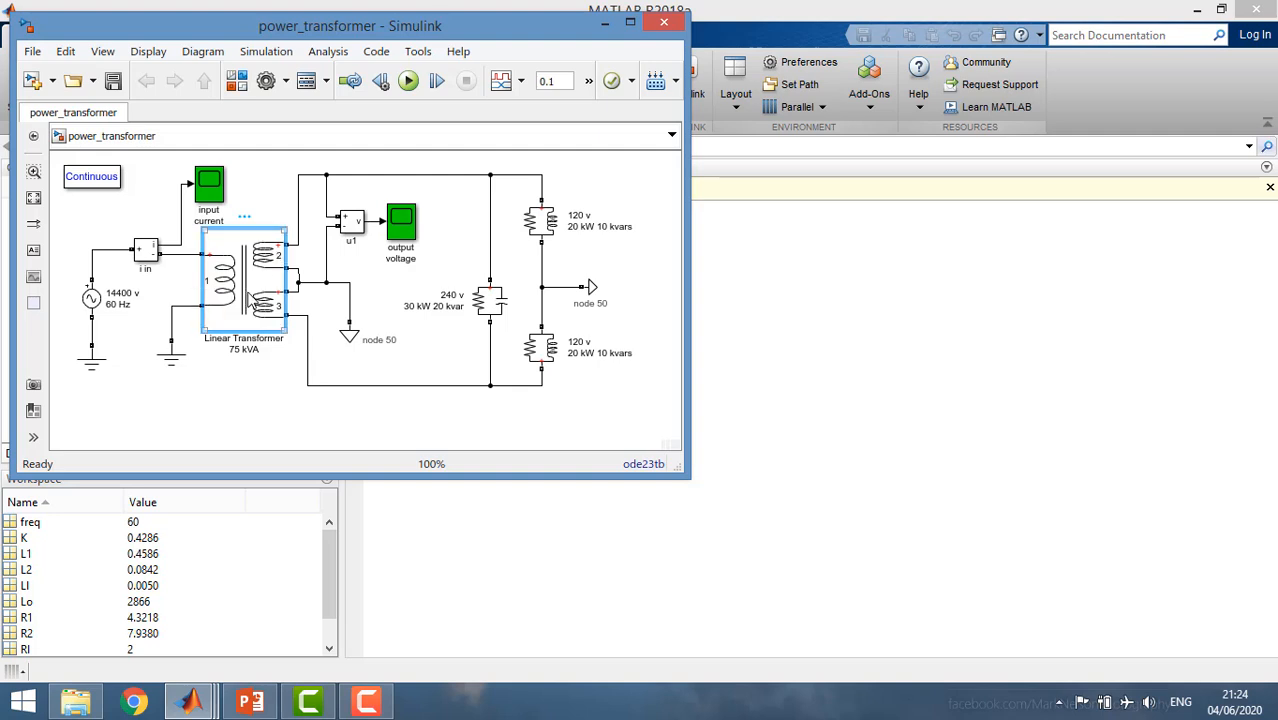
left_click(662, 28)
Return to the untitled Simulink model and set the Sine Wave block's amplitude to Vs.
left_click_drag(478, 213, 525, 416)
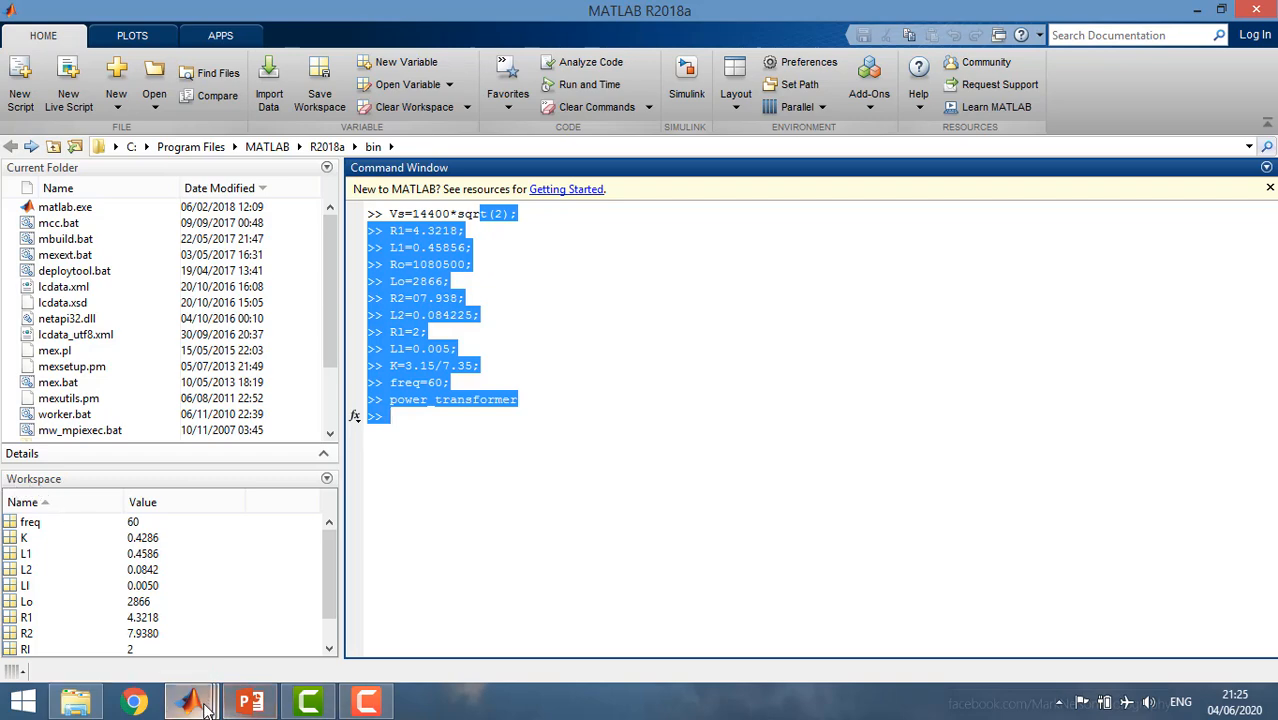
mouse_move(190, 702)
left_click(350, 612)
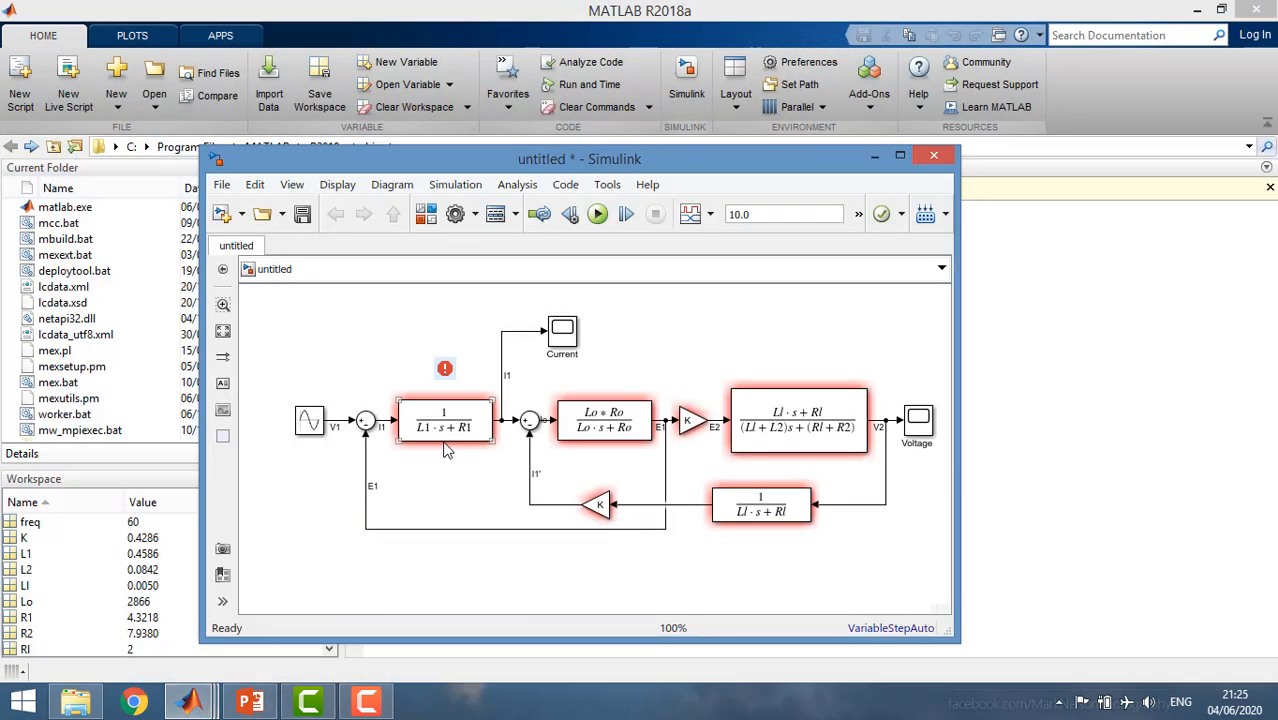
left_click(312, 424)
double_click(316, 426)
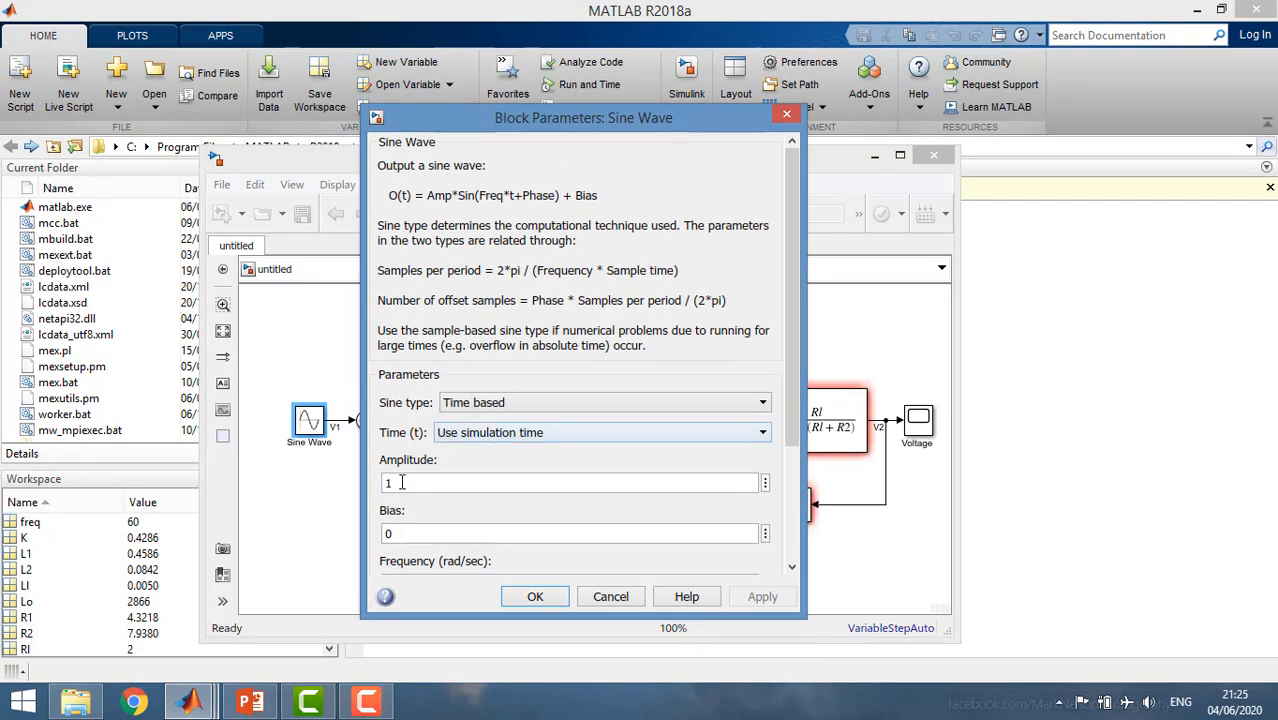
double_click(401, 482)
type("Vs")
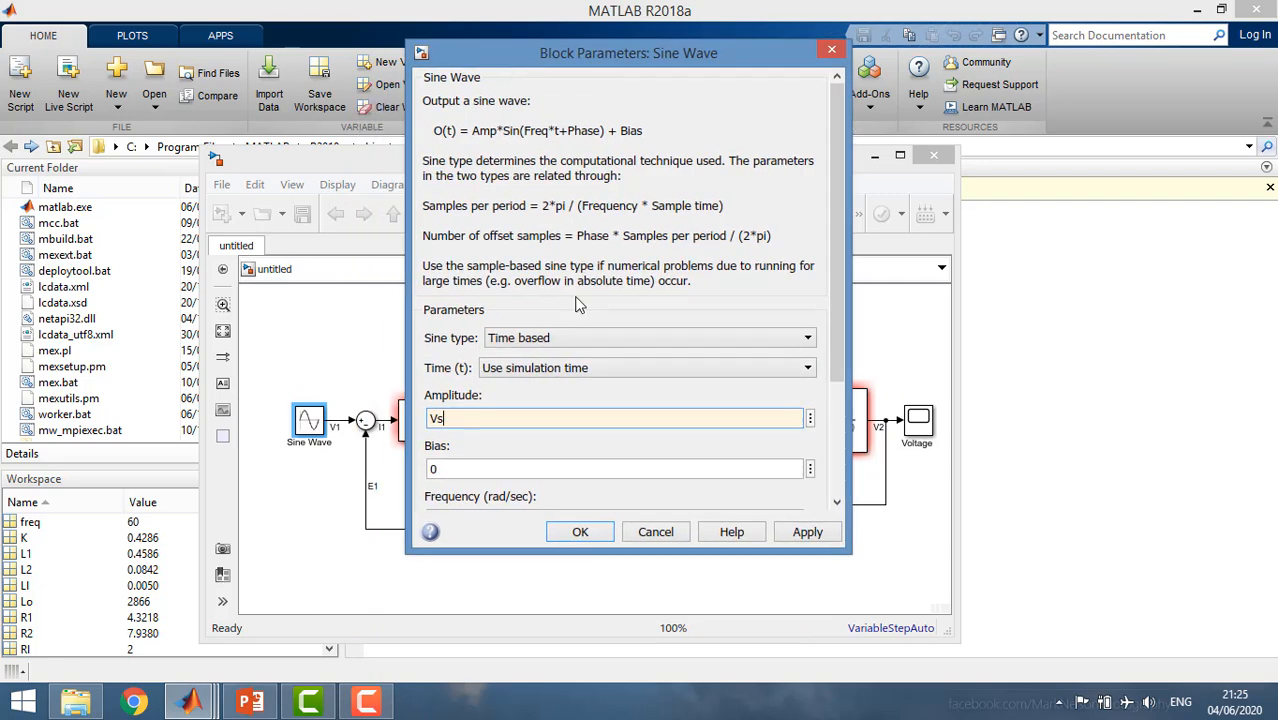
Set the Sine Wave block's frequency to freq*2*pi and apply the parameters.
left_click_drag(837, 225, 848, 337)
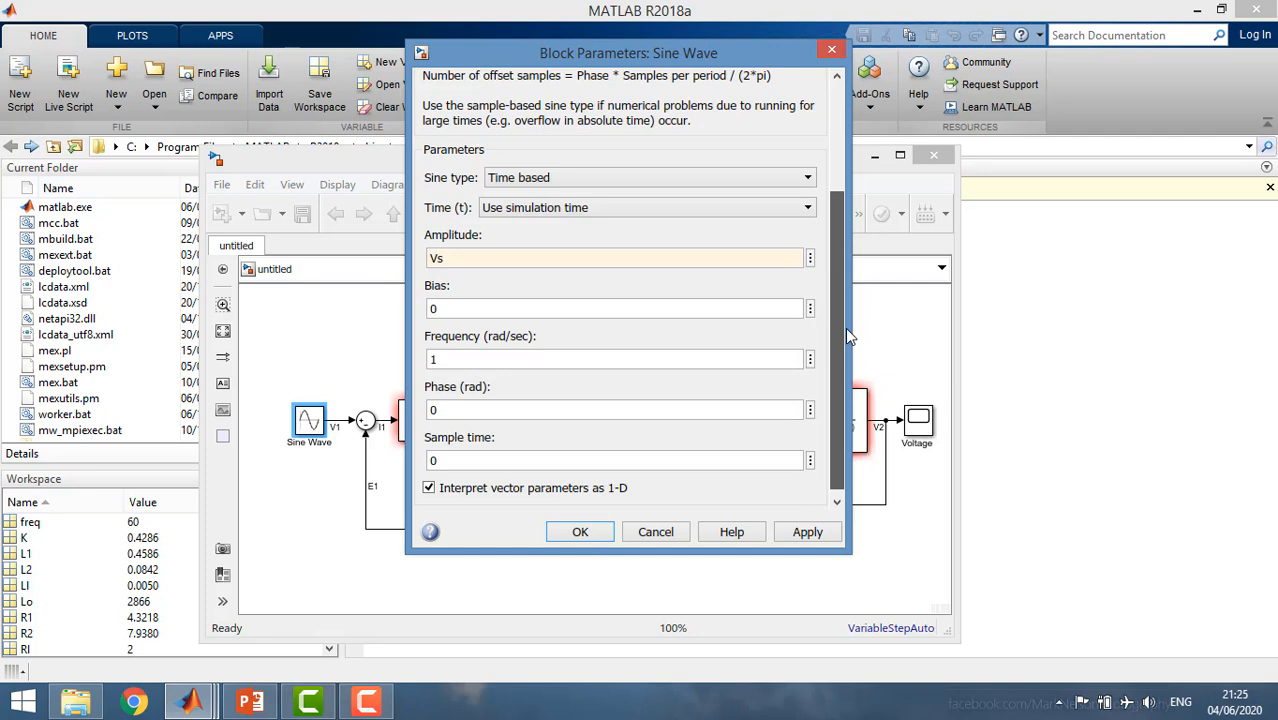
double_click(490, 359)
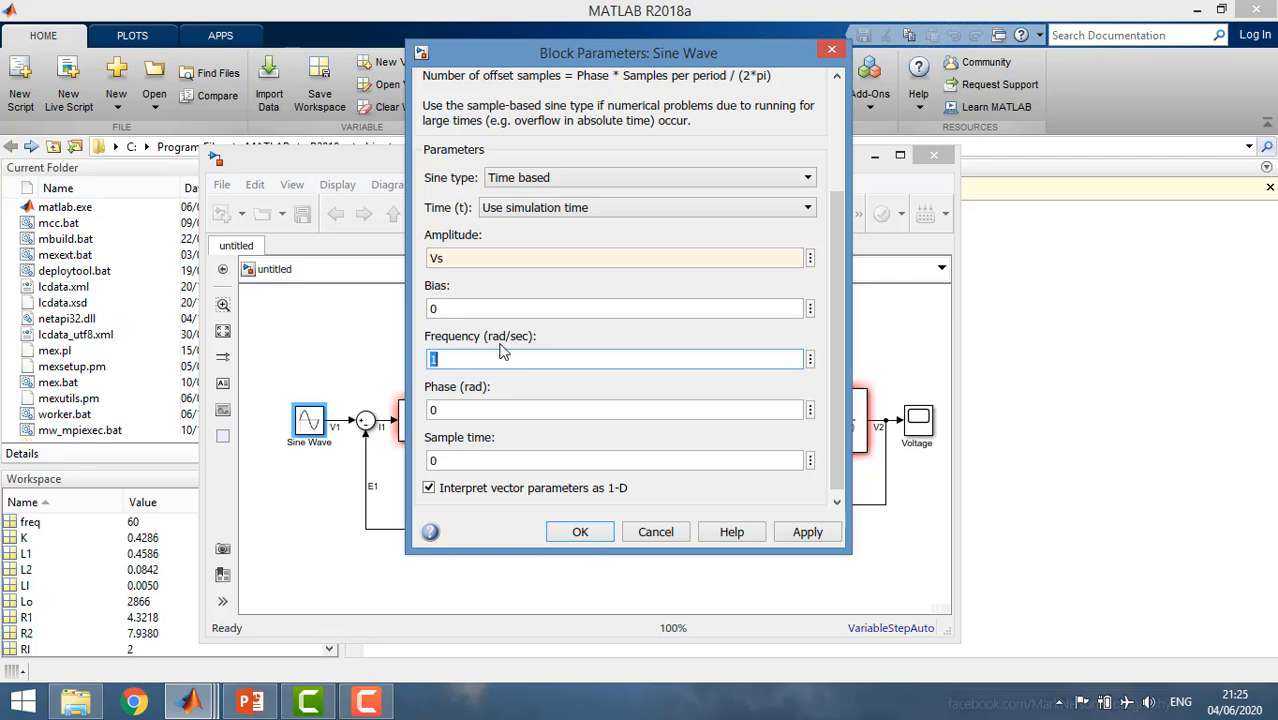
type("freq")
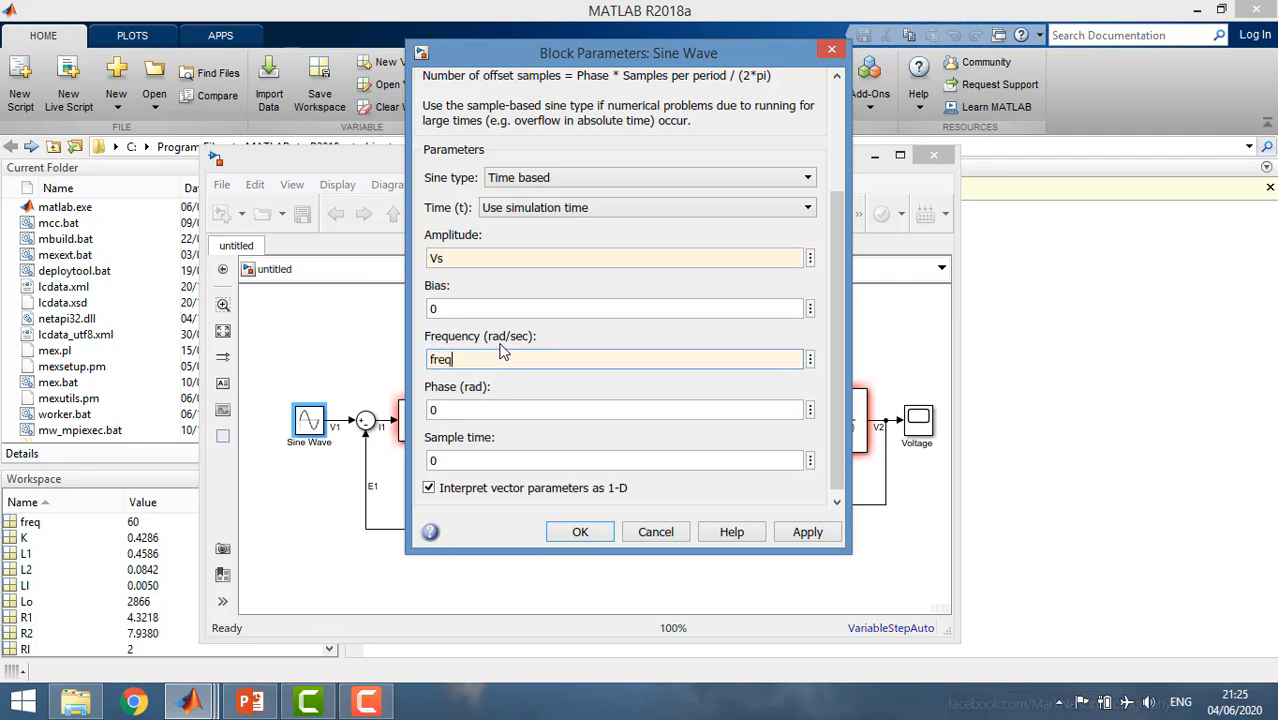
type("*2*pi")
left_click(579, 538)
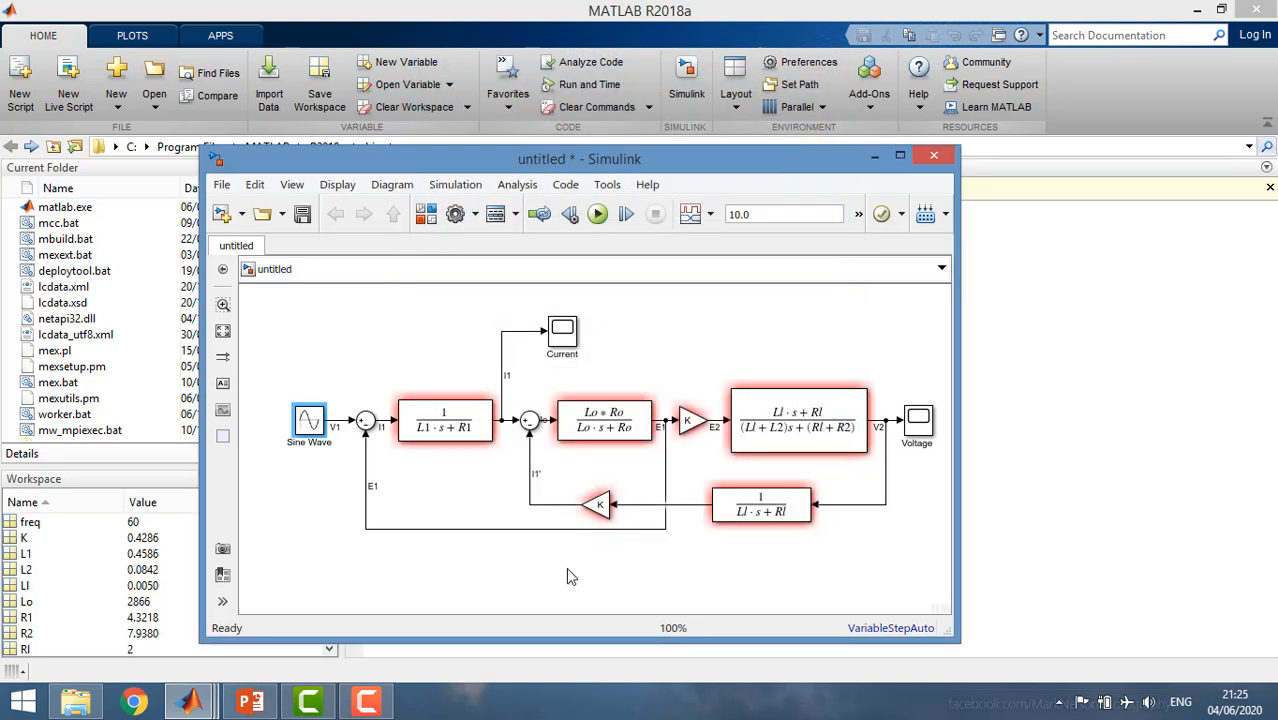
Set the model's simulation stop time to 1.
left_click(566, 567)
double_click(750, 214)
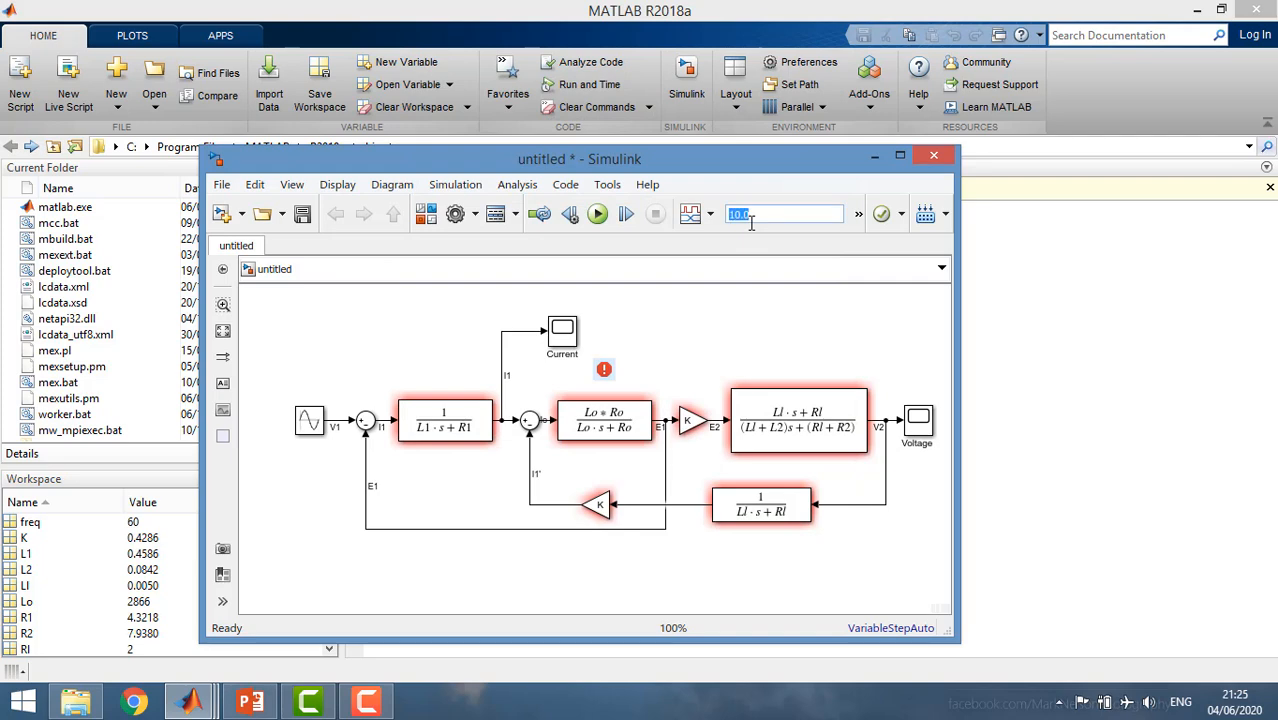
type("1")
Change the numerator coefficients of the middle transfer function, Transfer Fcn2, to [Lo*Ro 0].
double_click(622, 418)
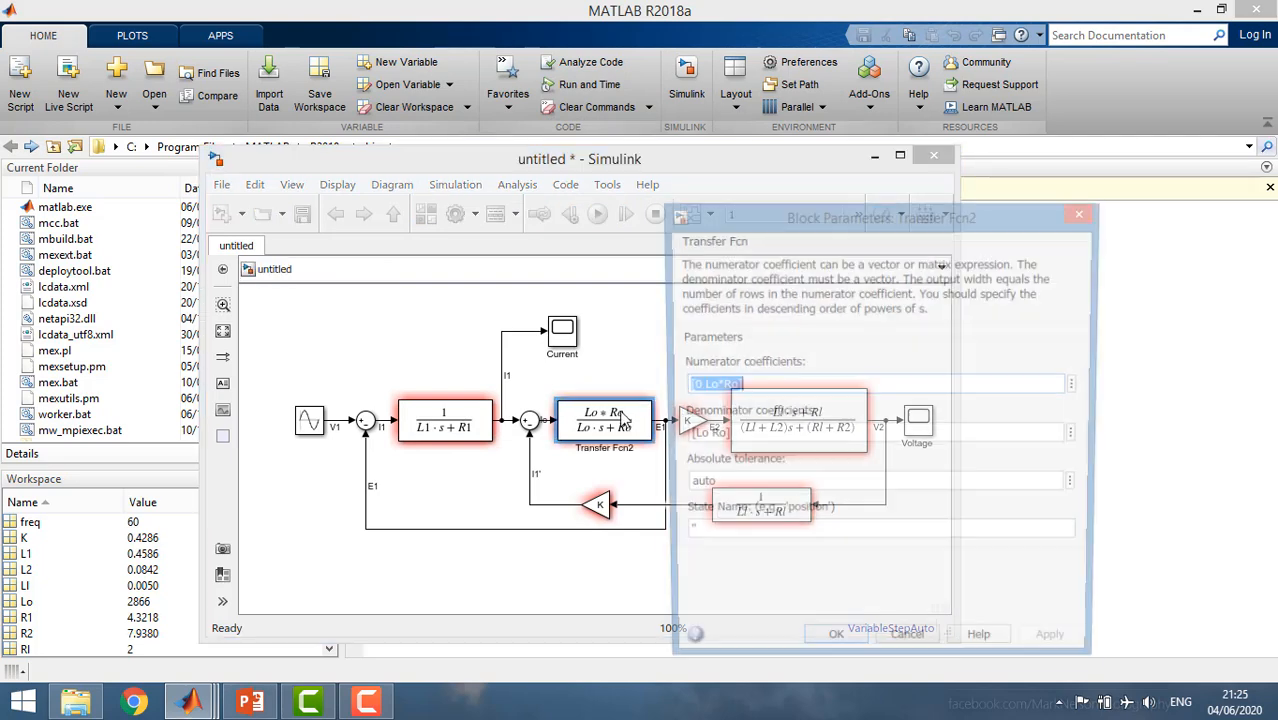
double_click(696, 387)
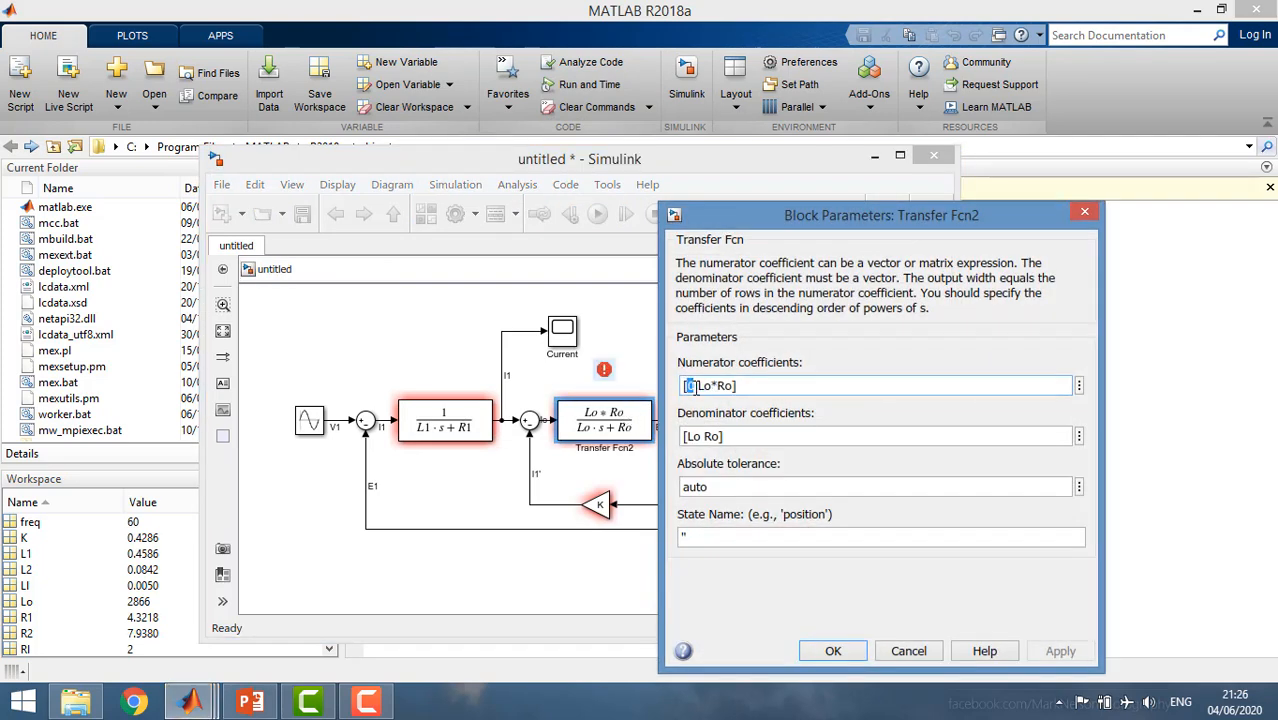
key("BackSpace")
key("BackSpace")
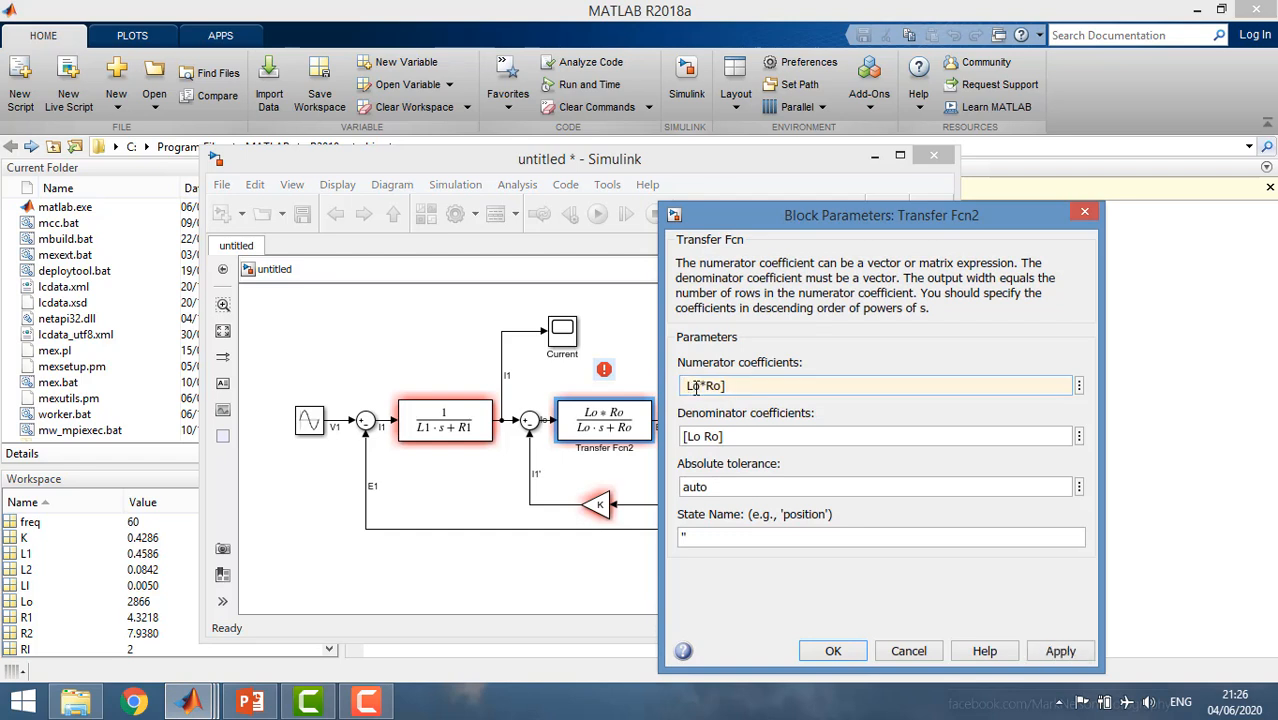
type("[")
type(" 0")
left_click(812, 651)
Run the simulation and examine a few cycles of the V2 waveform in the Voltage scope, then close the scope.
left_click(677, 580)
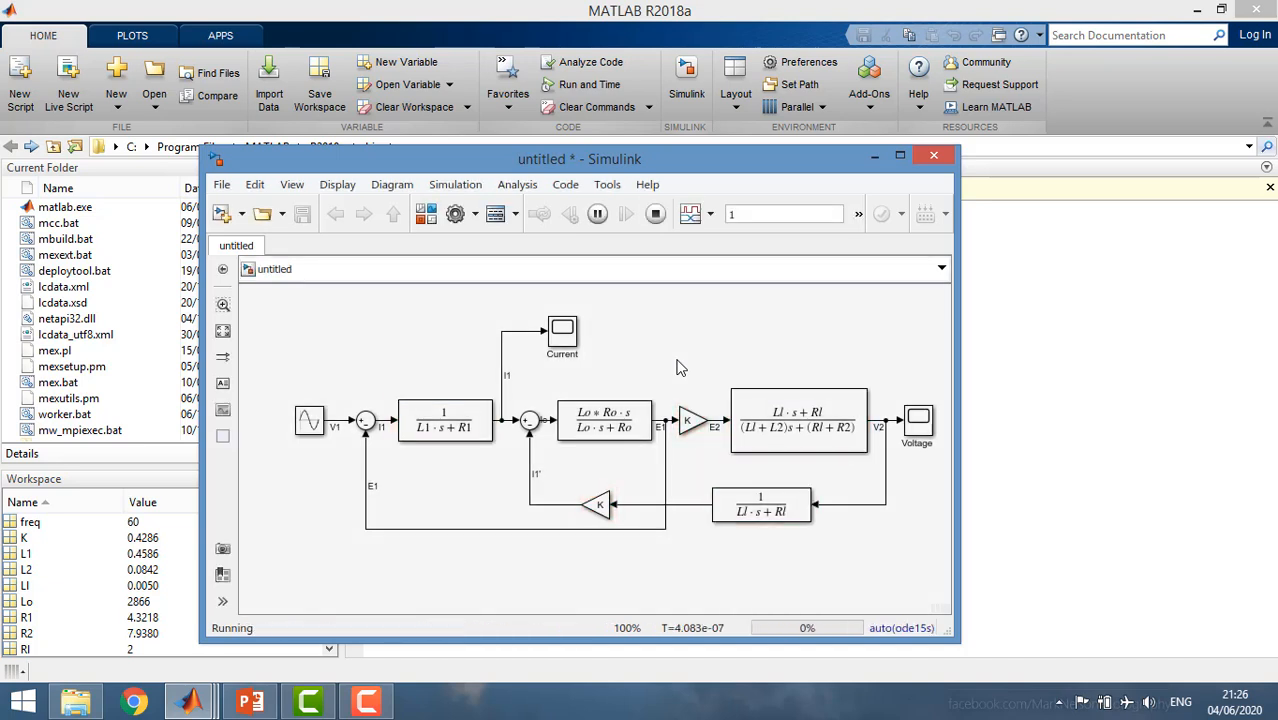
double_click(916, 420)
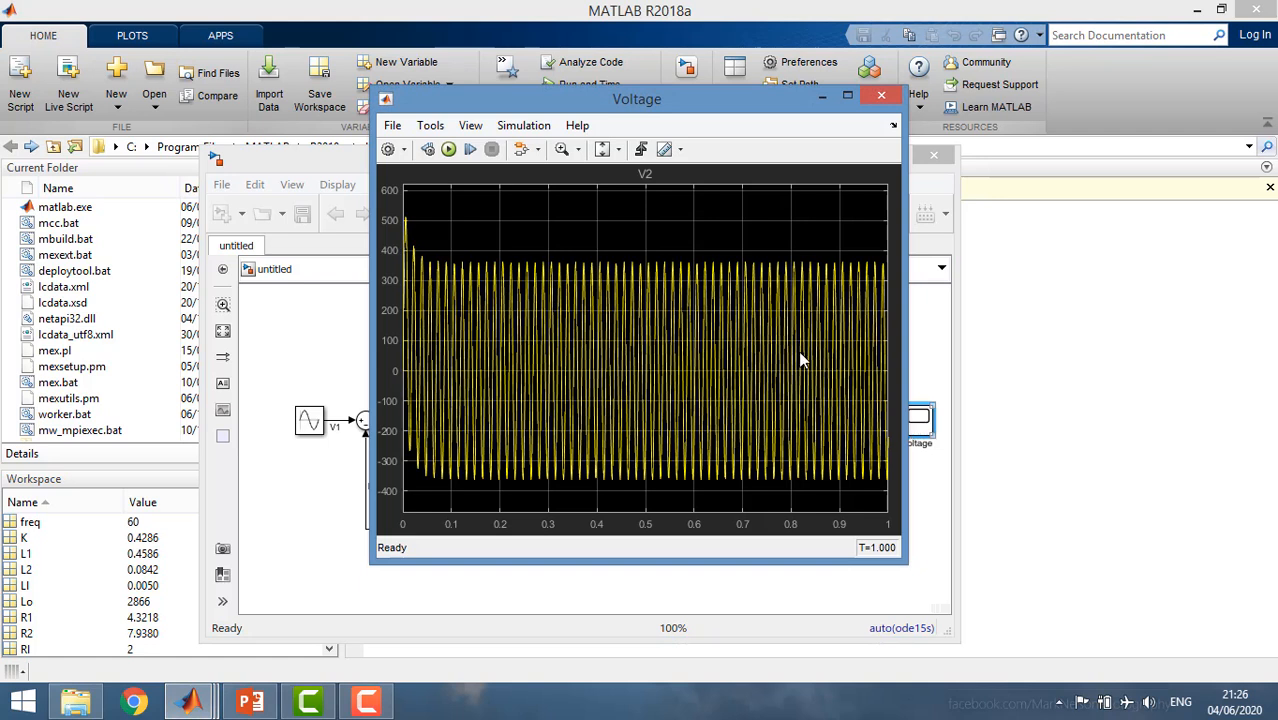
left_click(616, 149)
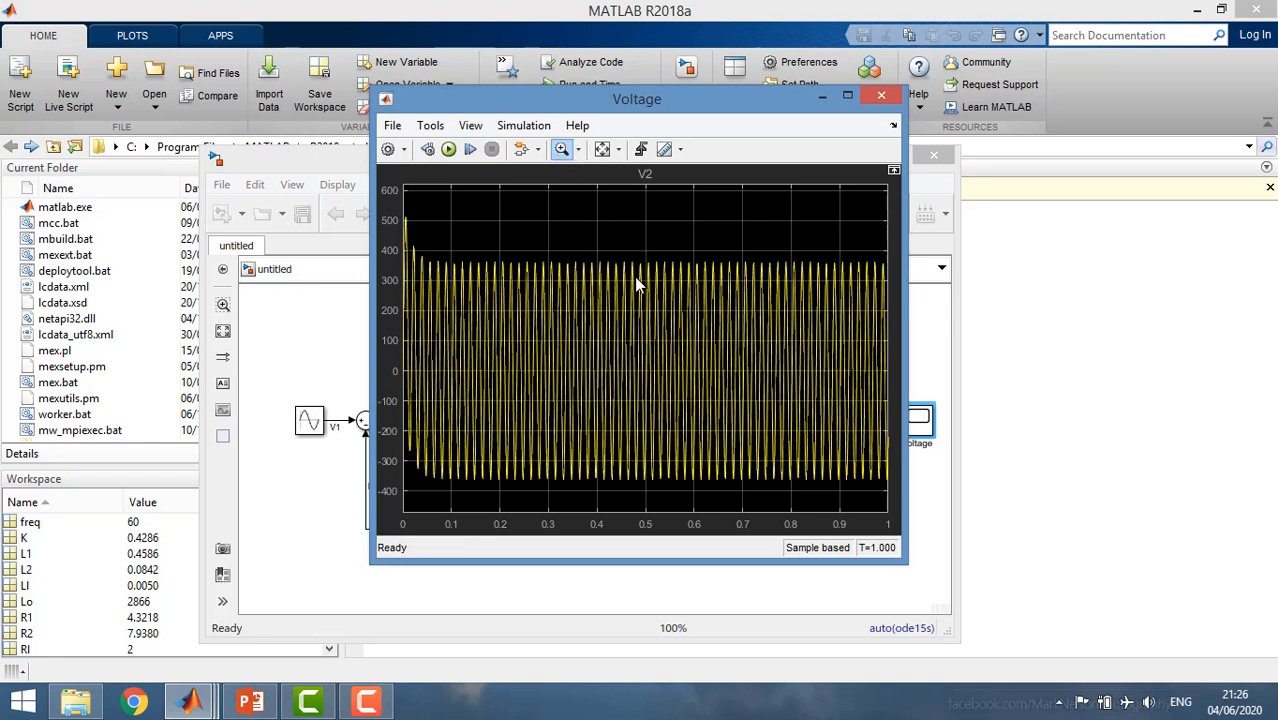
left_click_drag(634, 276, 586, 245)
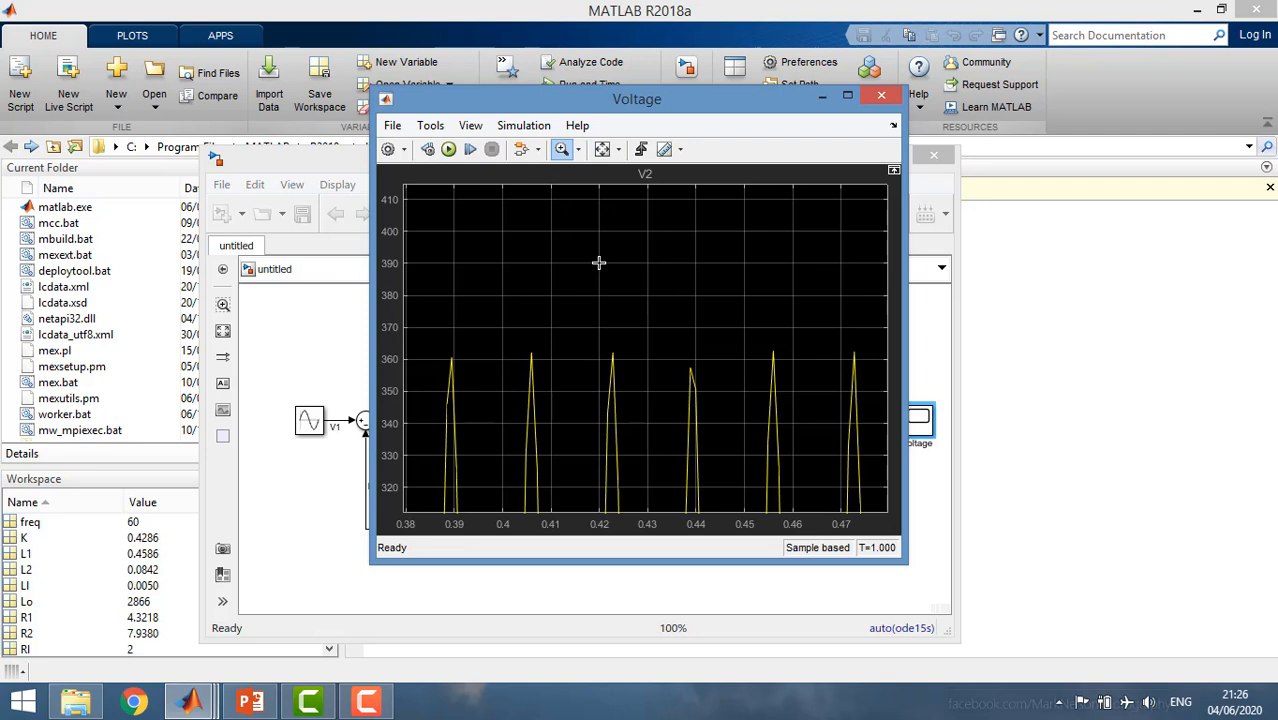
left_click(603, 153)
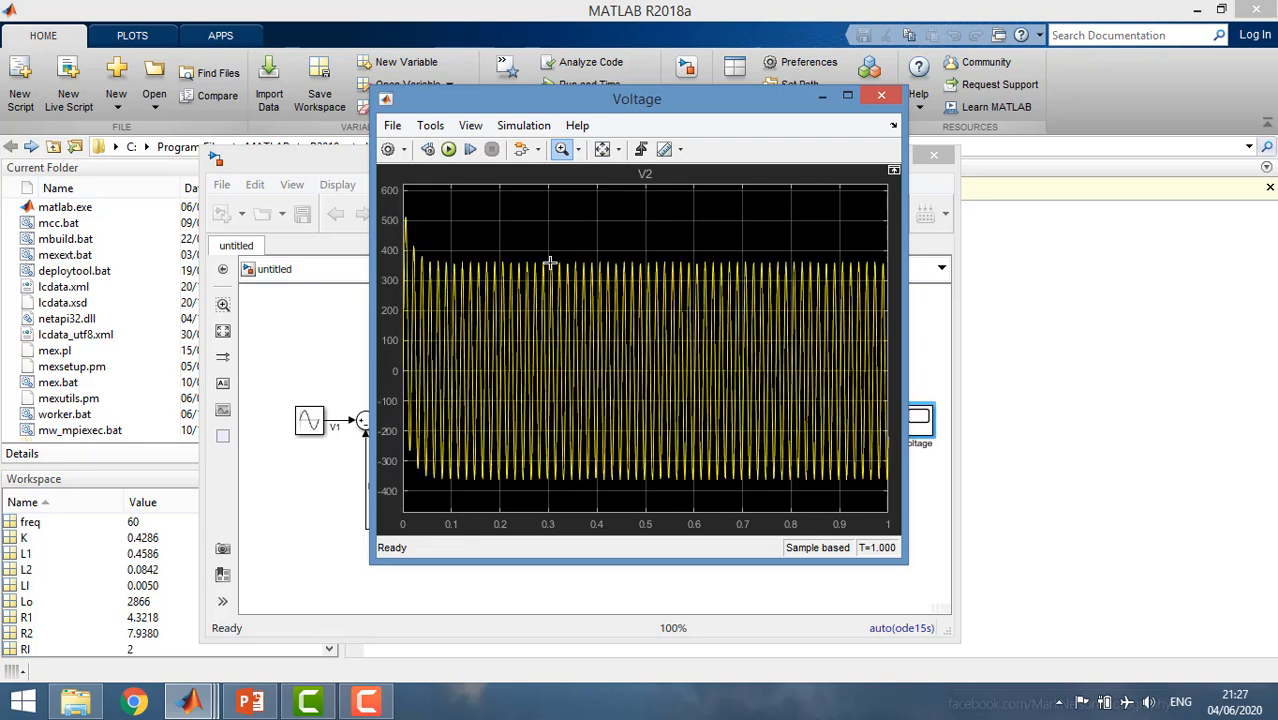
left_click_drag(545, 284, 582, 286)
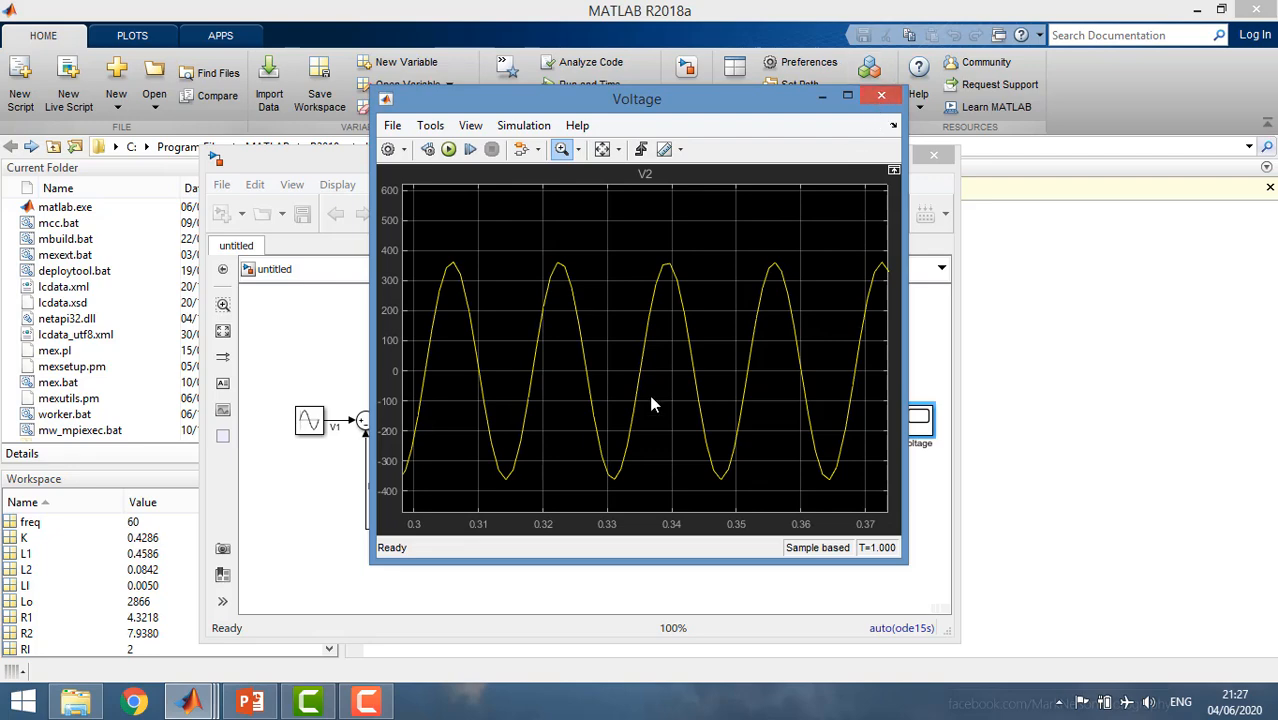
left_click(881, 95)
Enlarge the model window downward and move the whole block diagram up to free space beneath it.
left_click_drag(711, 160, 730, 66)
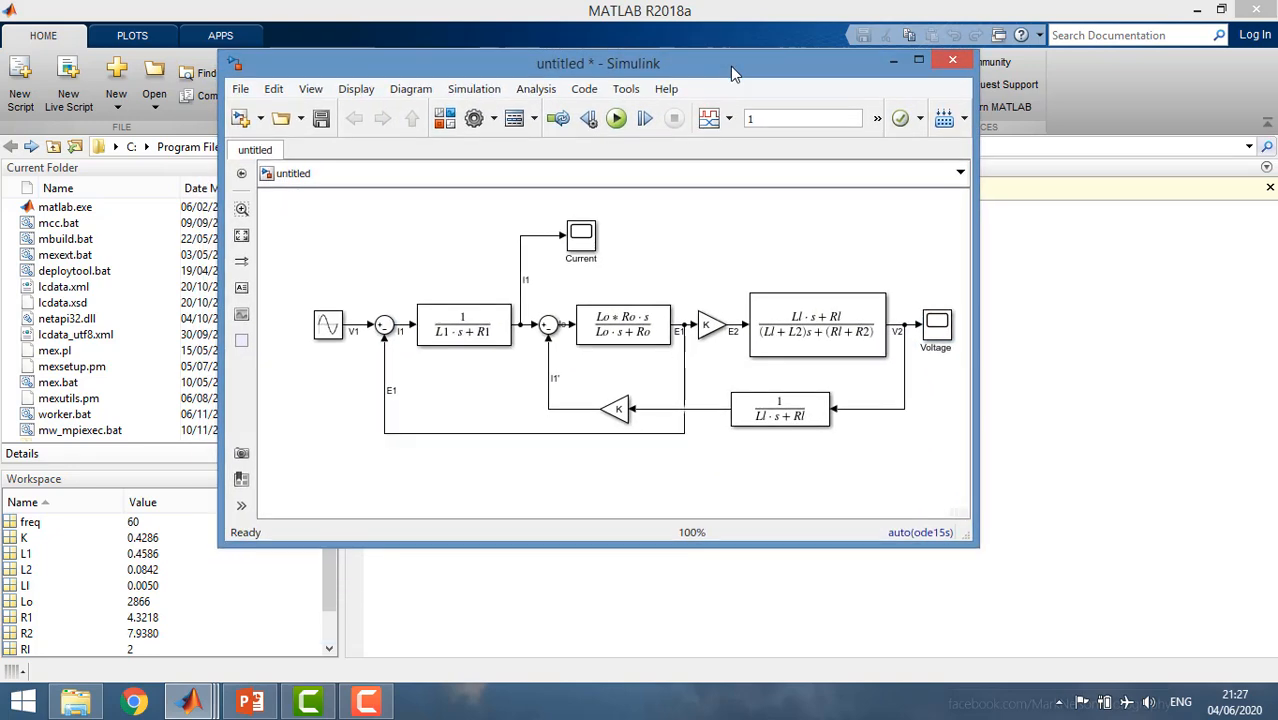
left_click_drag(758, 545, 762, 653)
scroll(705, 516, "down", 1)
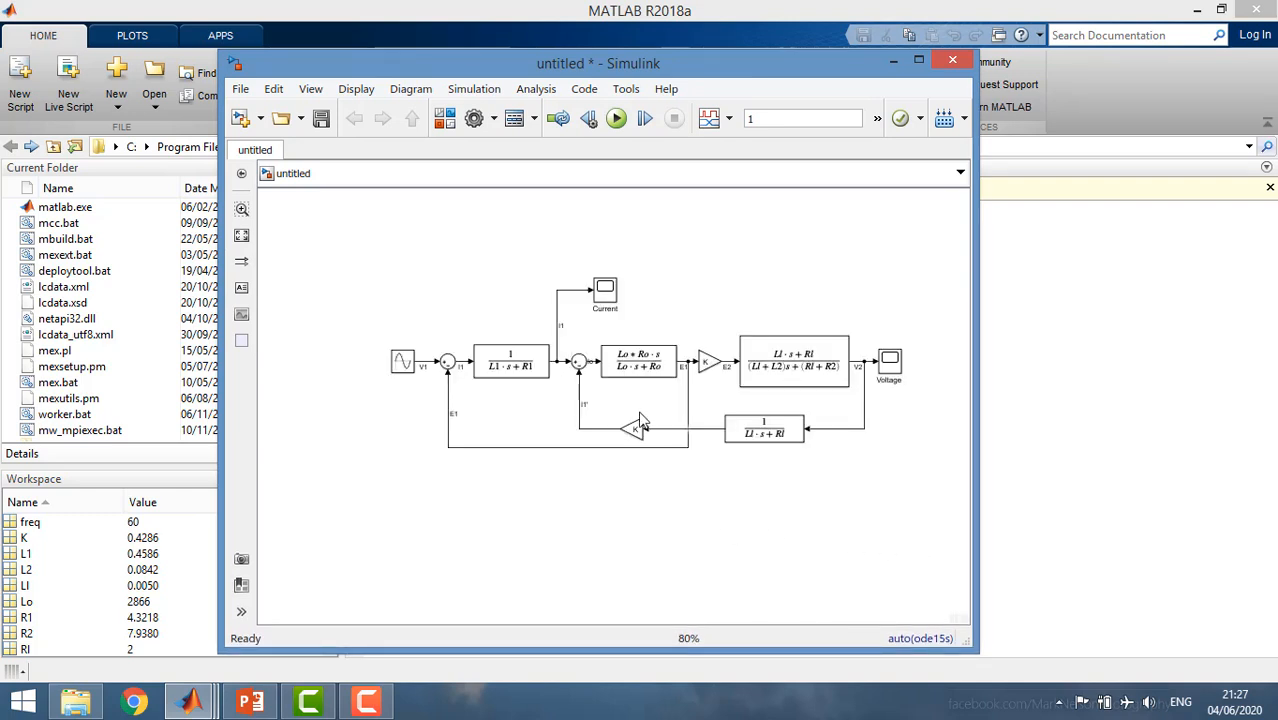
left_click_drag(405, 233, 836, 470)
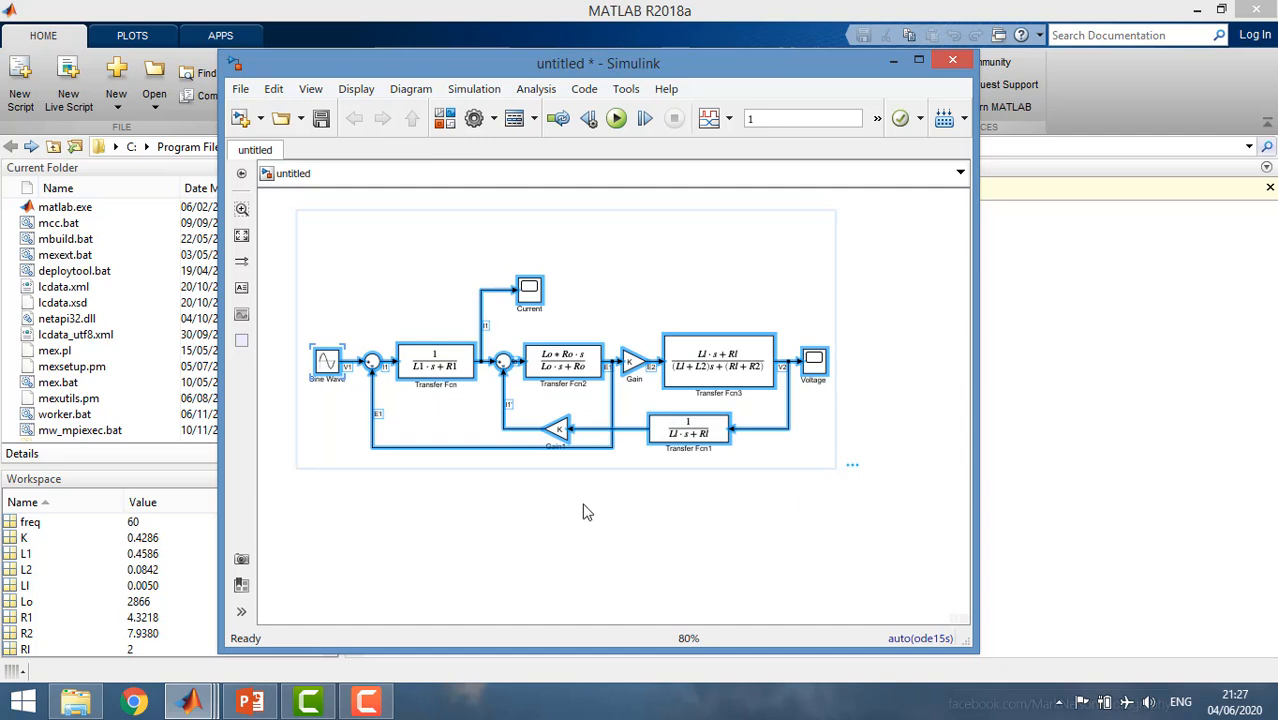
key("Up")
key("Up")
key("Up")
key("Up")
key("Up")
key("Up")
key("Up")
key("Up")
key("Up")
key("Up")
key("Up")
key("Up")
key("Up")
key("Up")
key("Up")
key("Up")
key("Up")
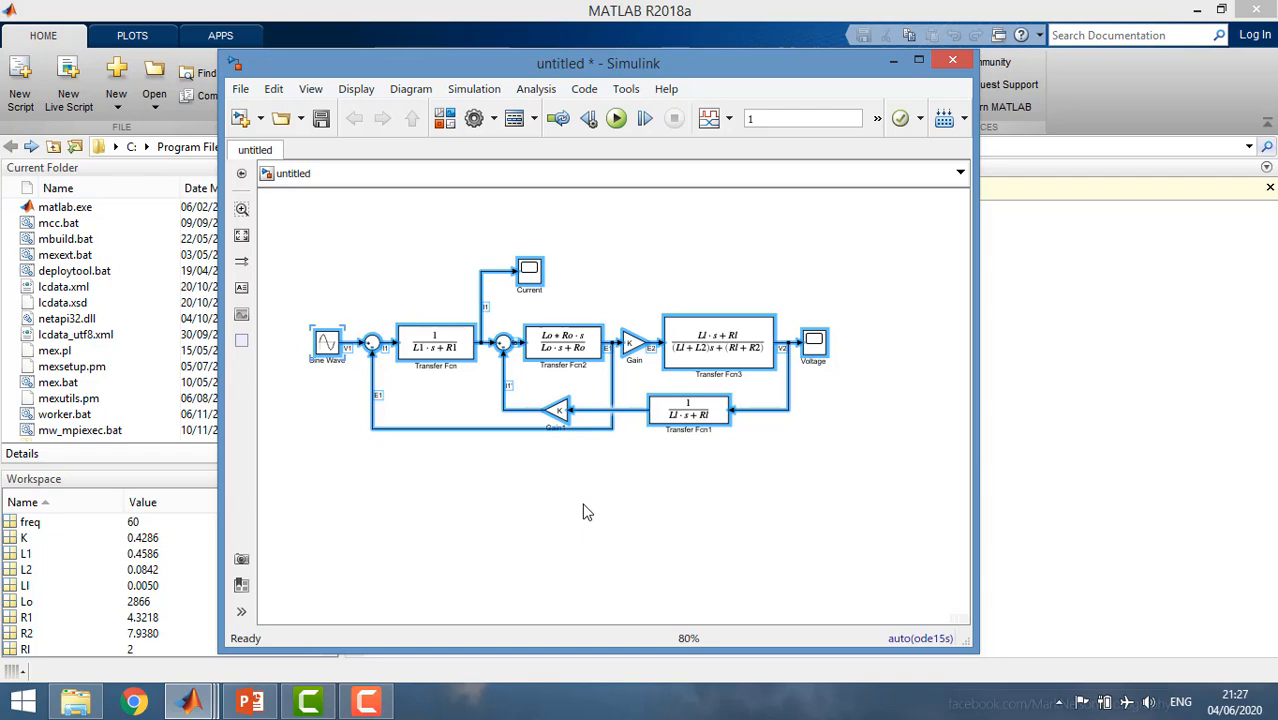
Add an Electrical Reference from the Simscape Foundation Library's Electrical Elements to the empty area below the block diagram.
left_click(443, 118)
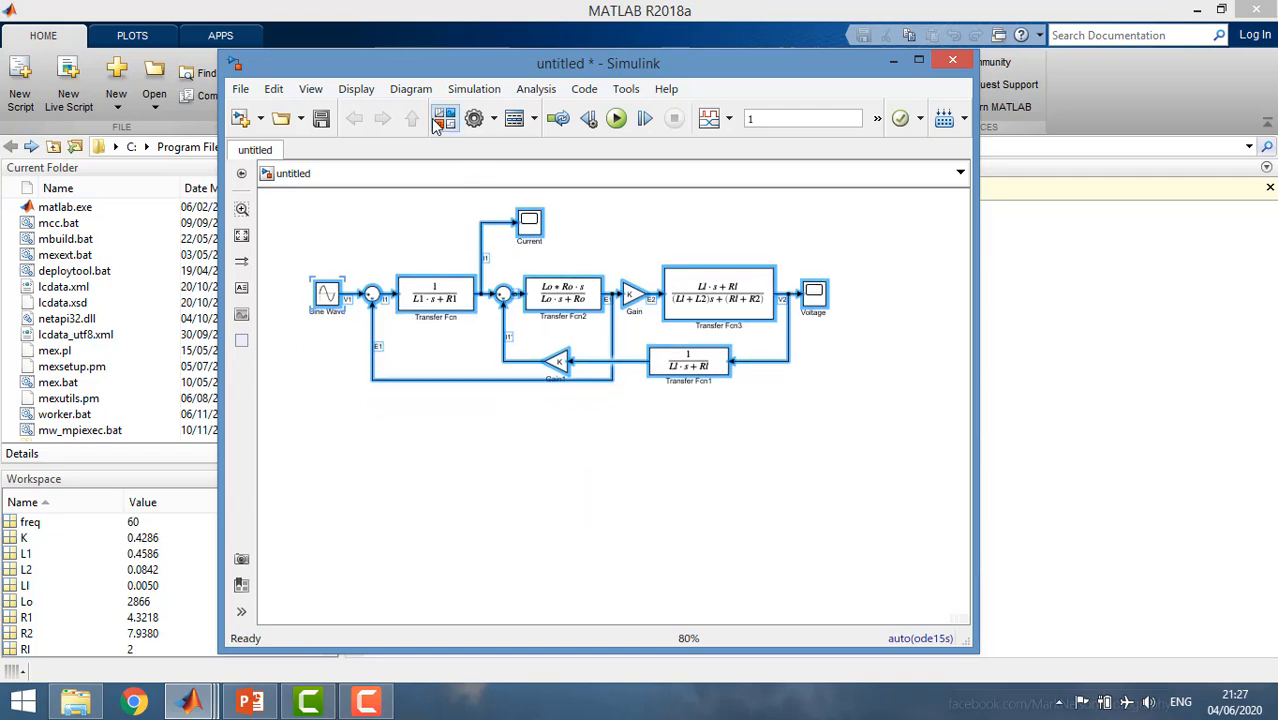
left_click(524, 529)
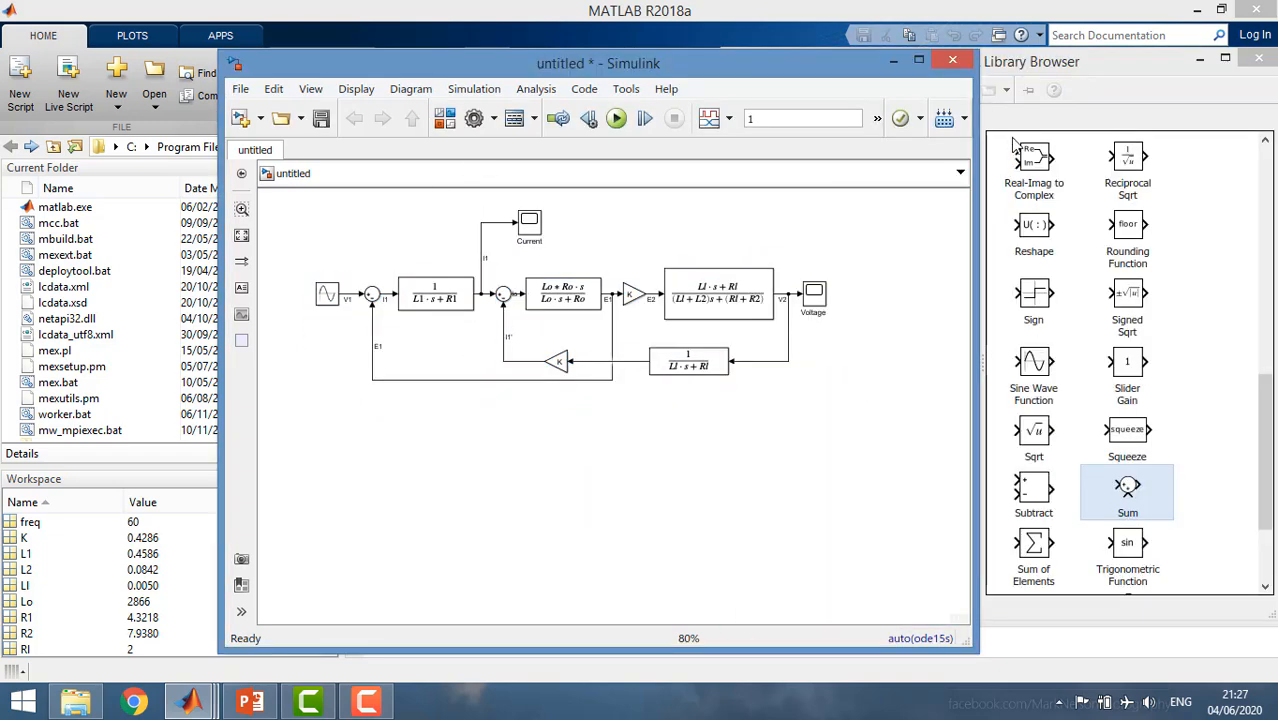
left_click(1016, 61)
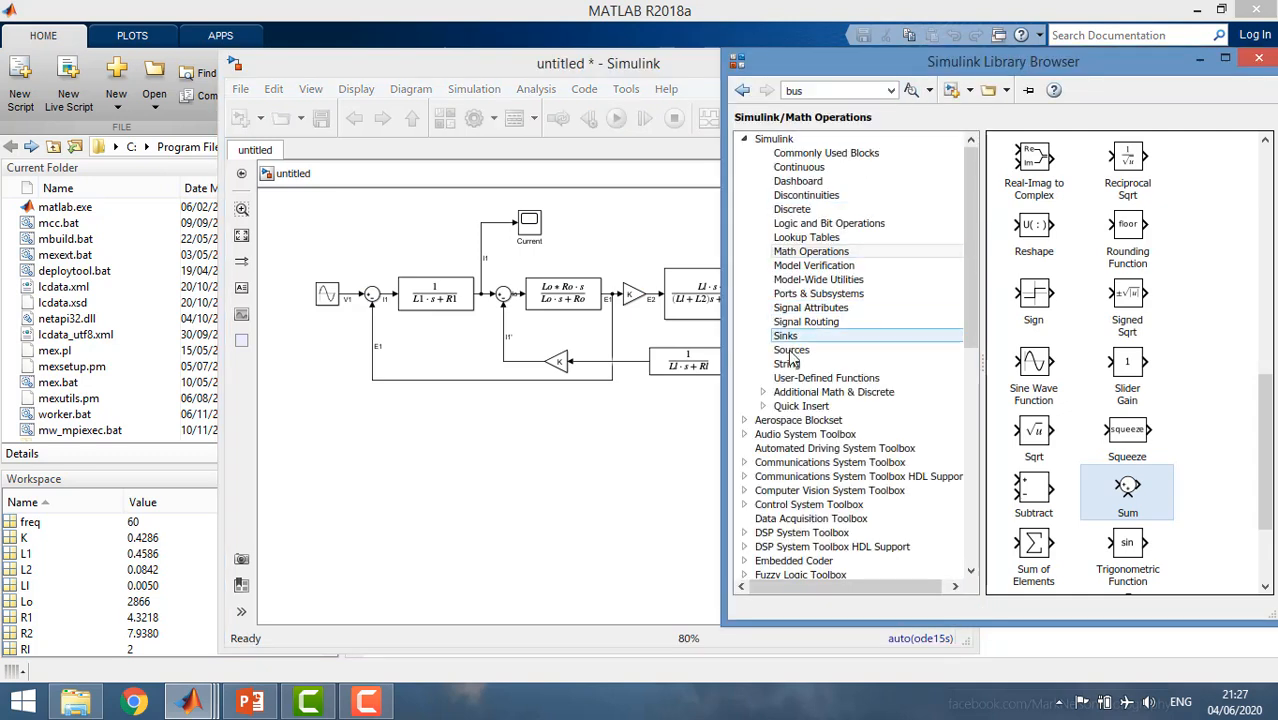
left_click(746, 140)
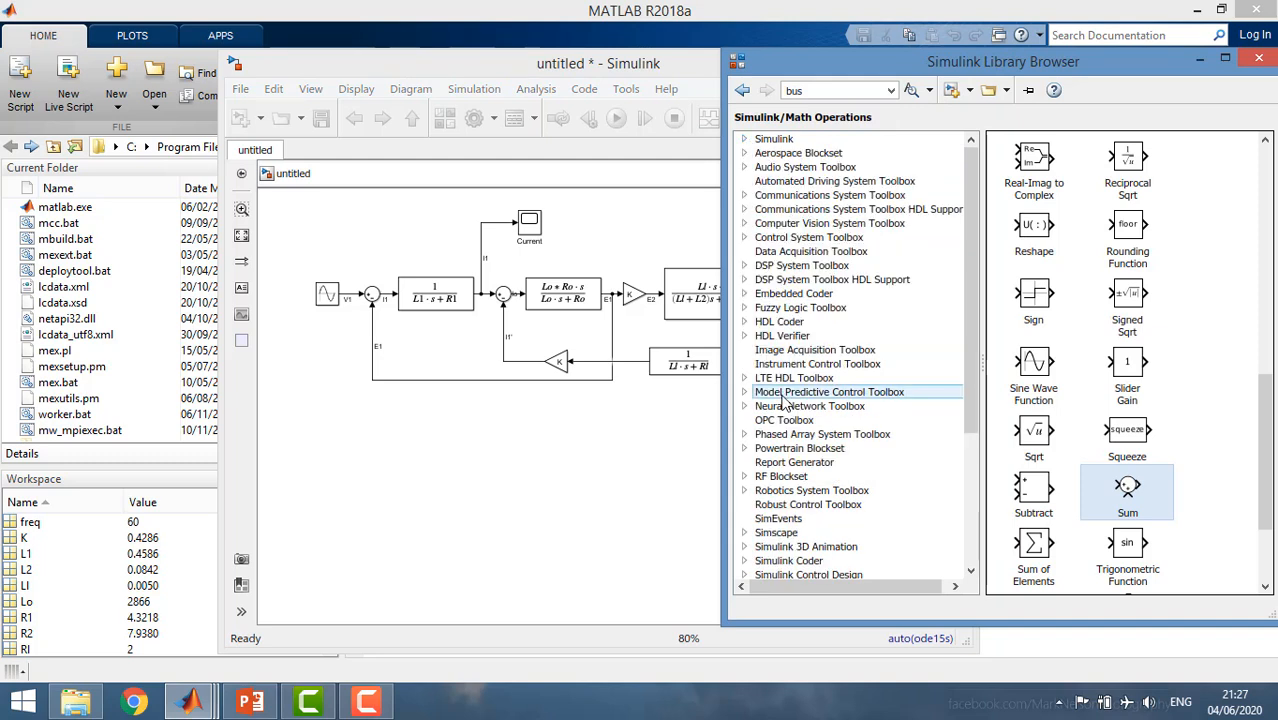
left_click(744, 532)
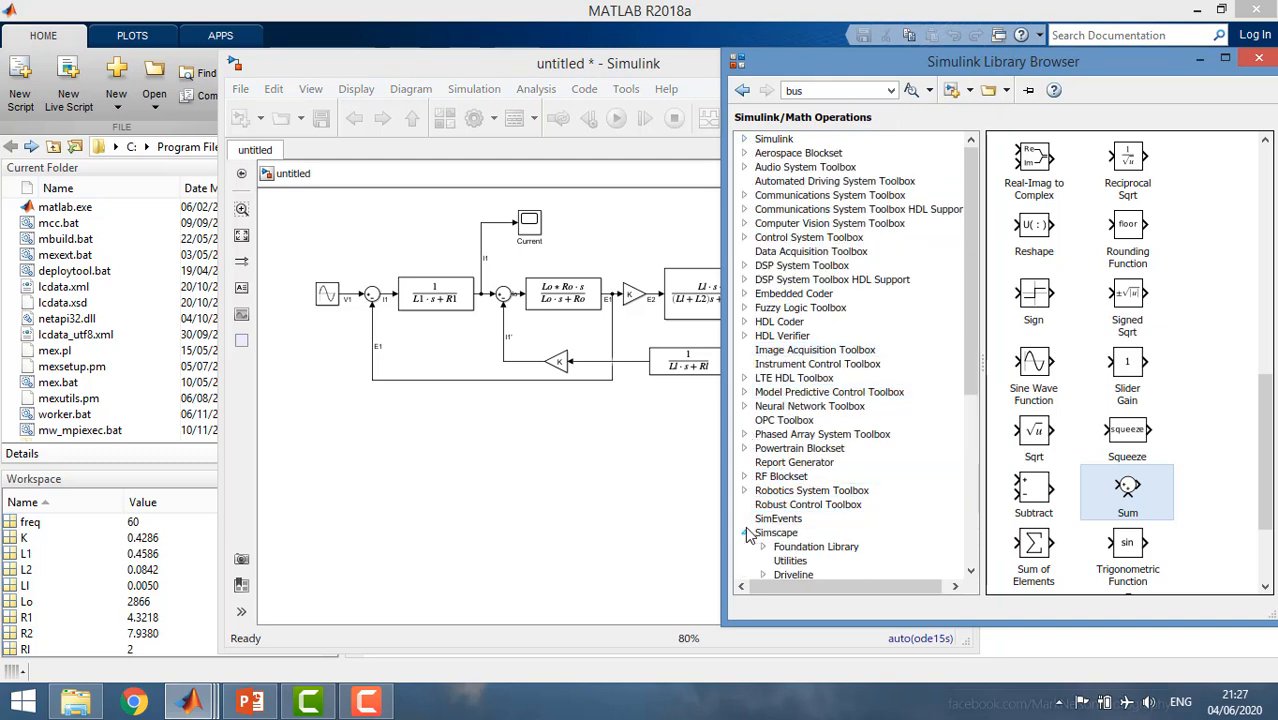
scroll(975, 244, "down", 5)
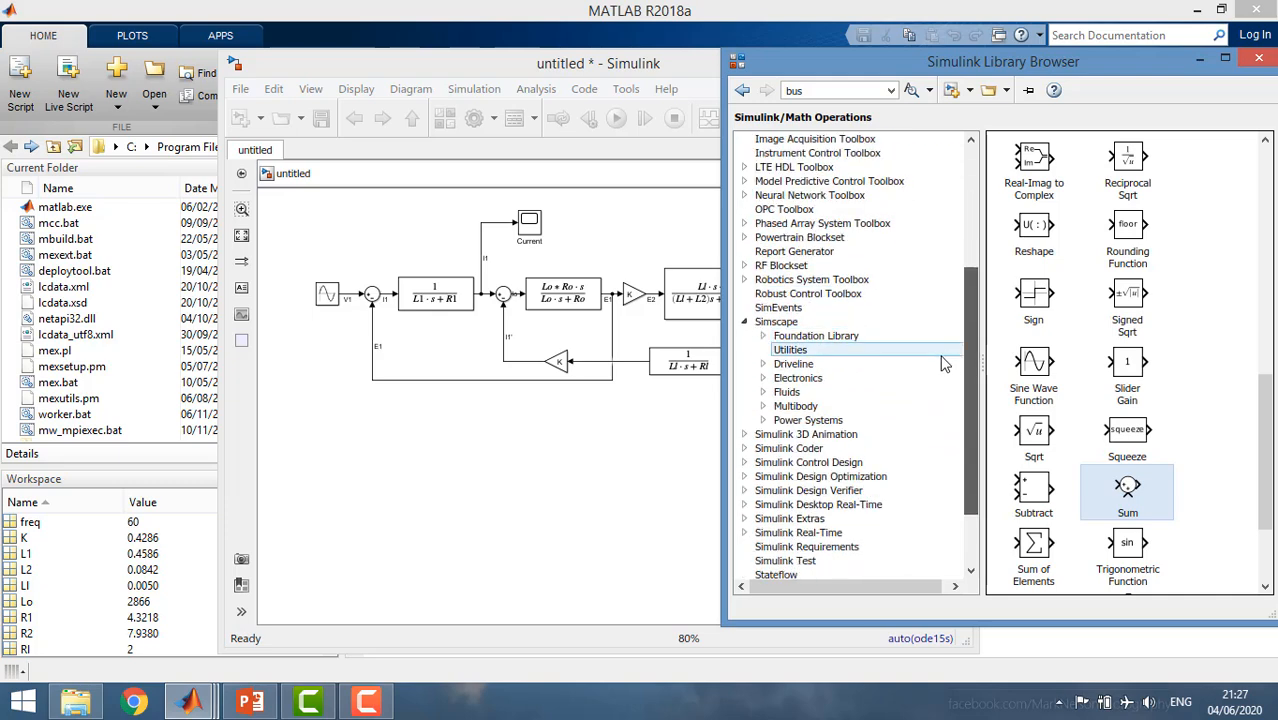
left_click(805, 336)
double_click(1038, 168)
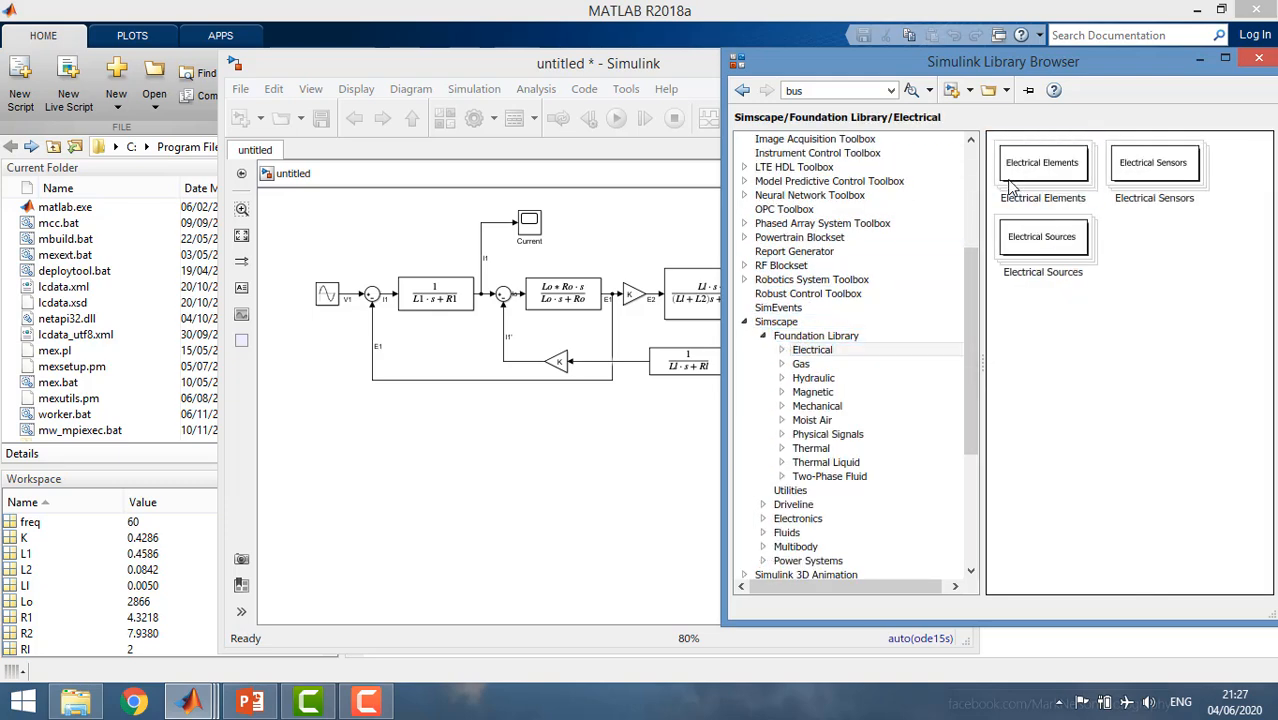
double_click(1038, 168)
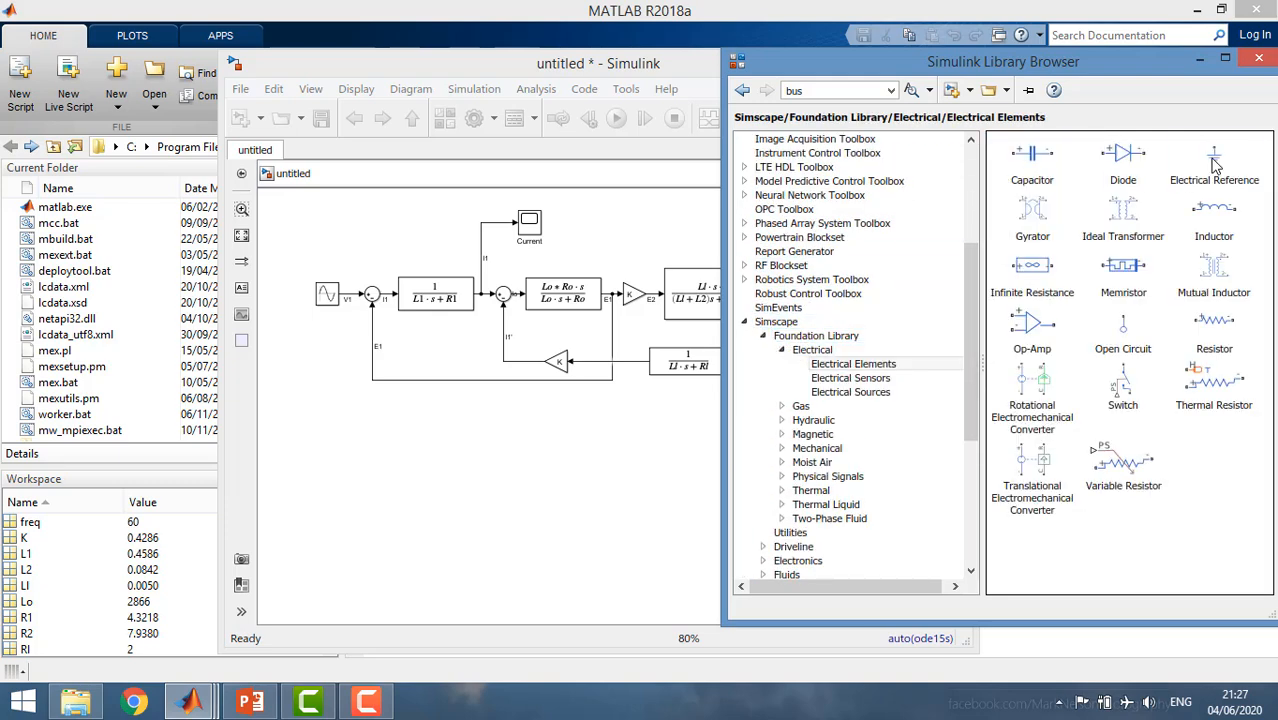
left_click_drag(1214, 165, 409, 511)
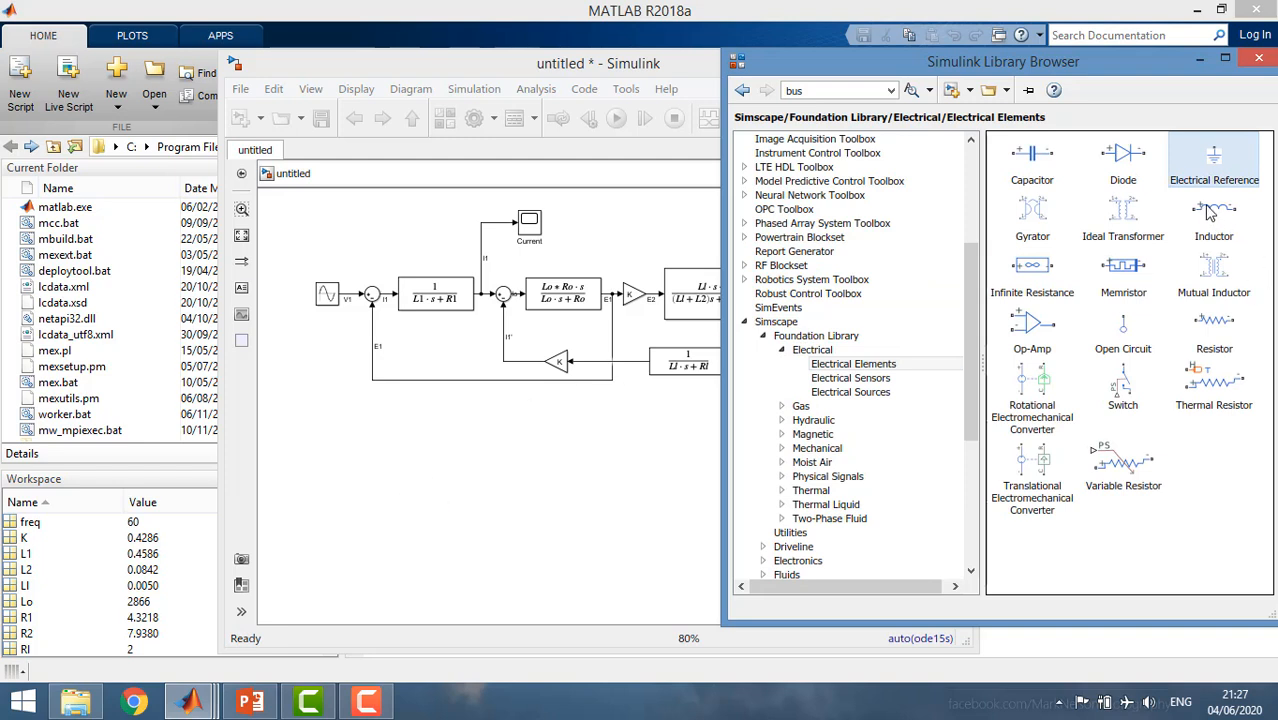
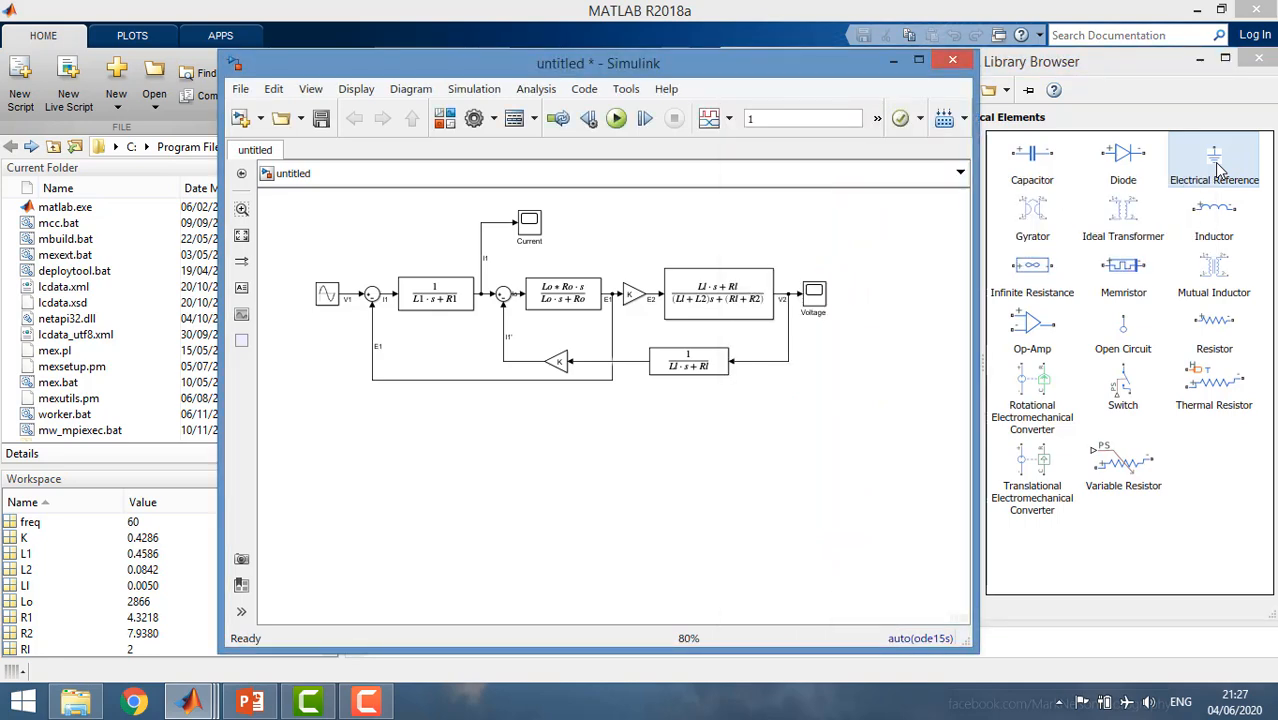
Add one Inductor and three Resistors from the Simscape Electrical Elements library to the free area below the block diagram.
left_click(1218, 226)
left_click_drag(1127, 271, 518, 466)
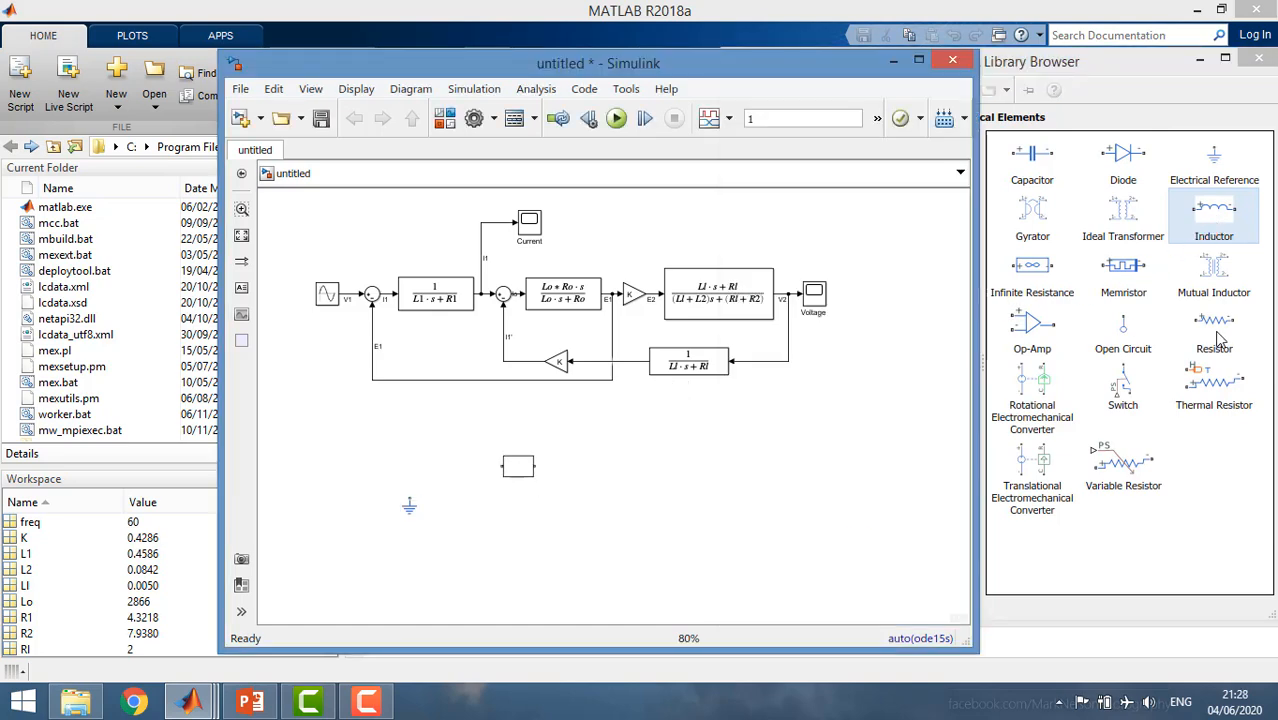
left_click(1216, 340)
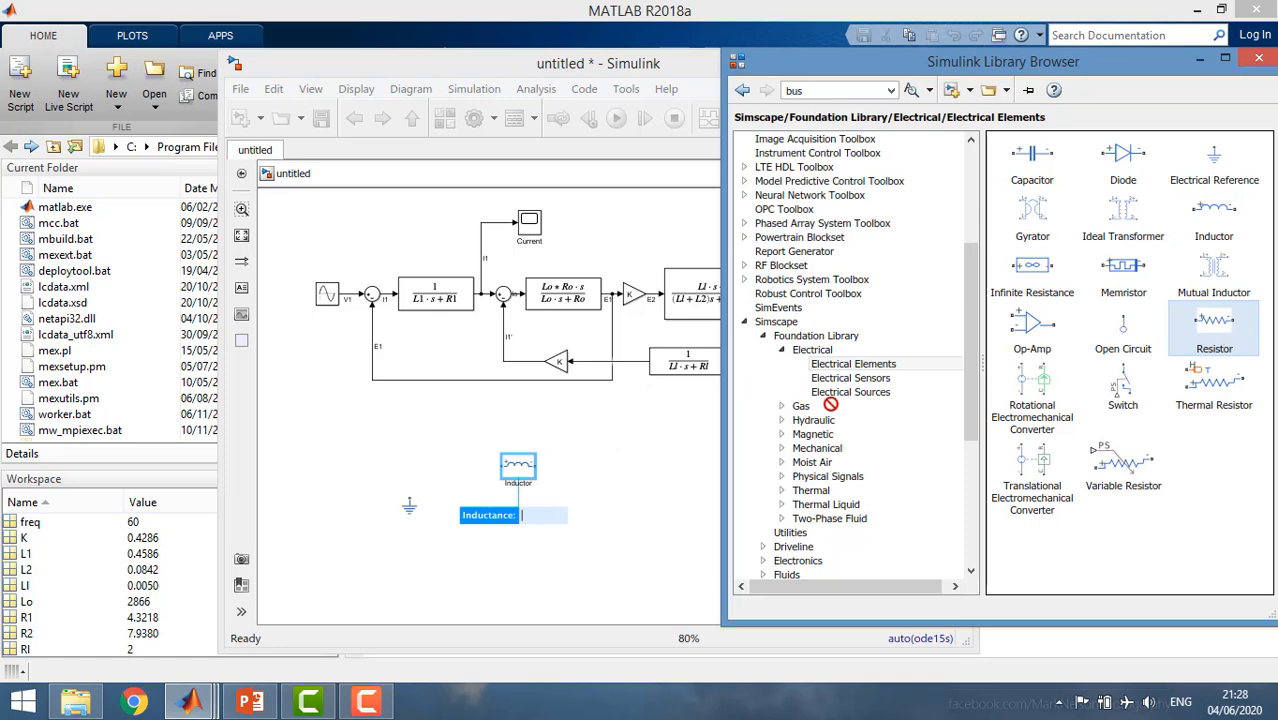
left_click_drag(830, 404, 577, 470)
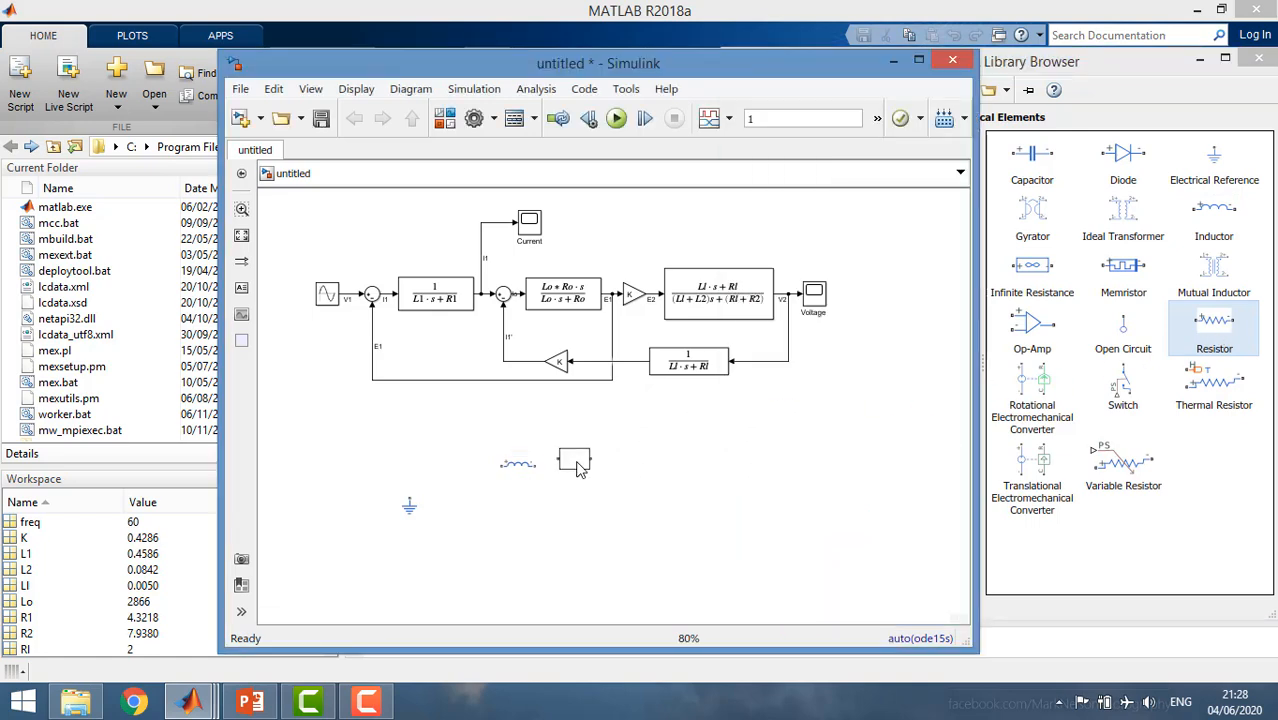
left_click_drag(690, 465, 584, 526)
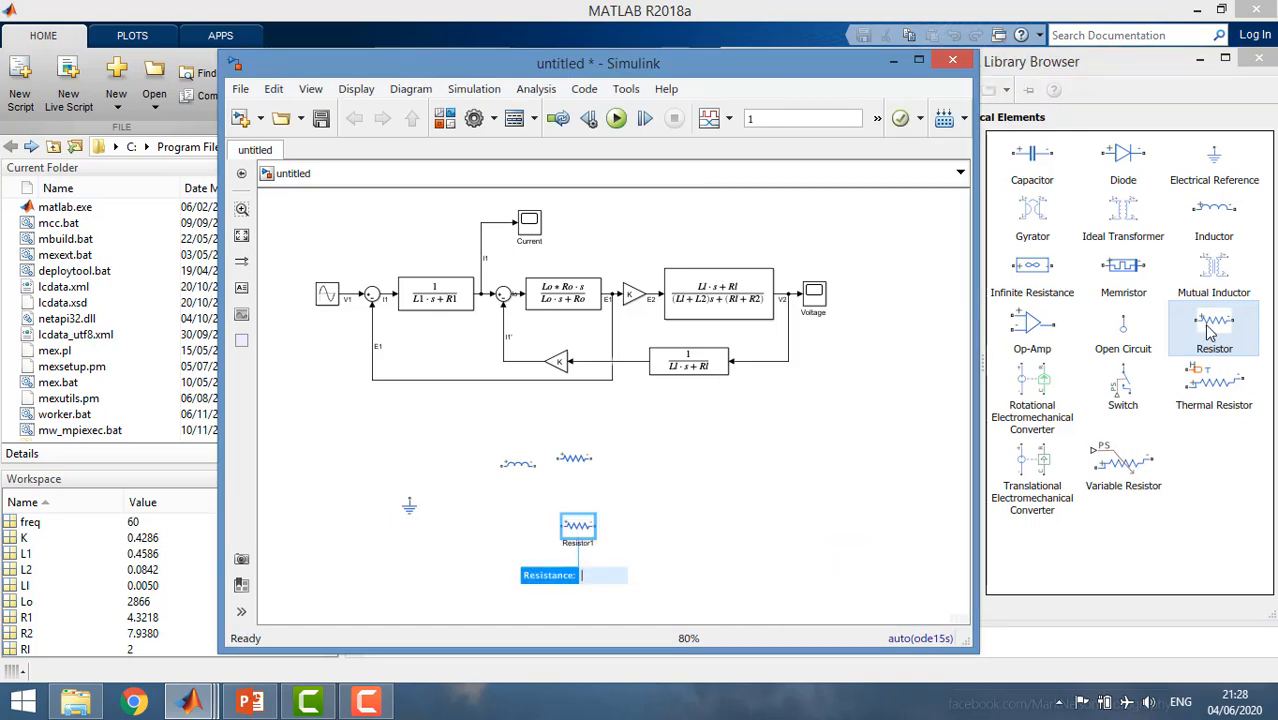
left_click_drag(1208, 333, 1096, 360)
left_click_drag(736, 469, 690, 466)
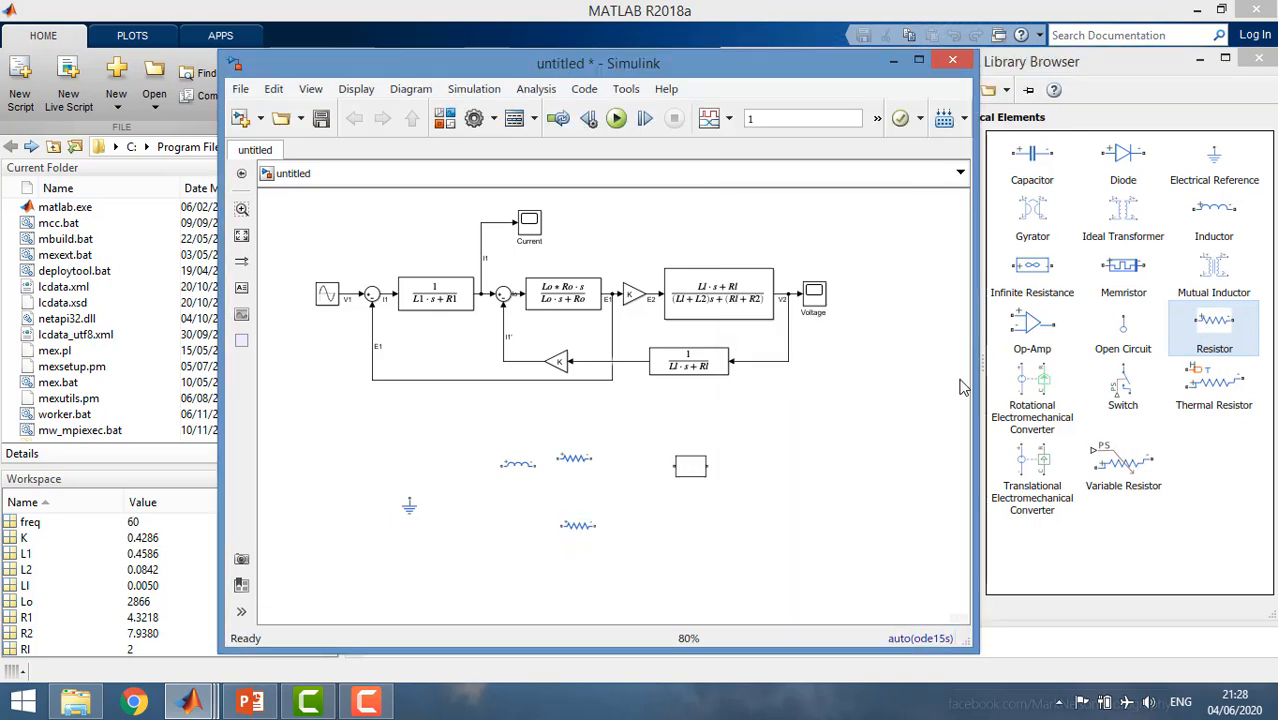
Add three more Inductors, a fourth Resistor and a second Electrical Reference to the circuit area.
left_click(1225, 233)
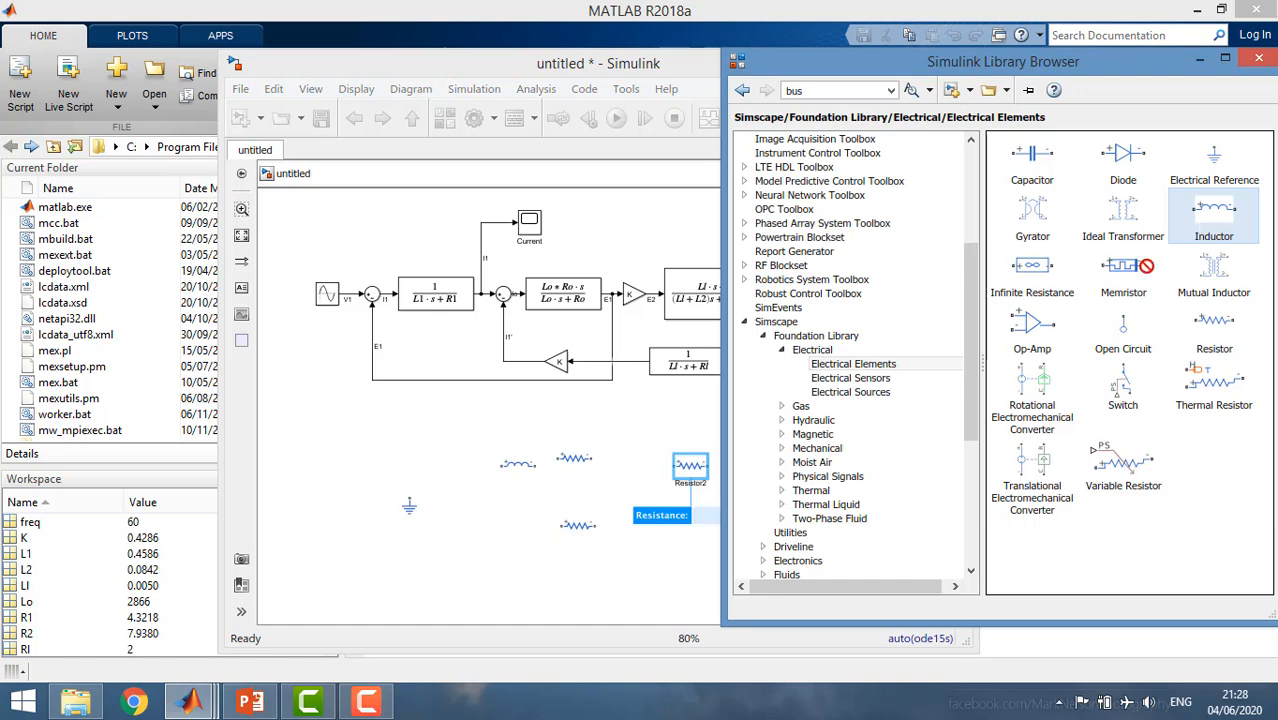
left_click_drag(1146, 265, 534, 538)
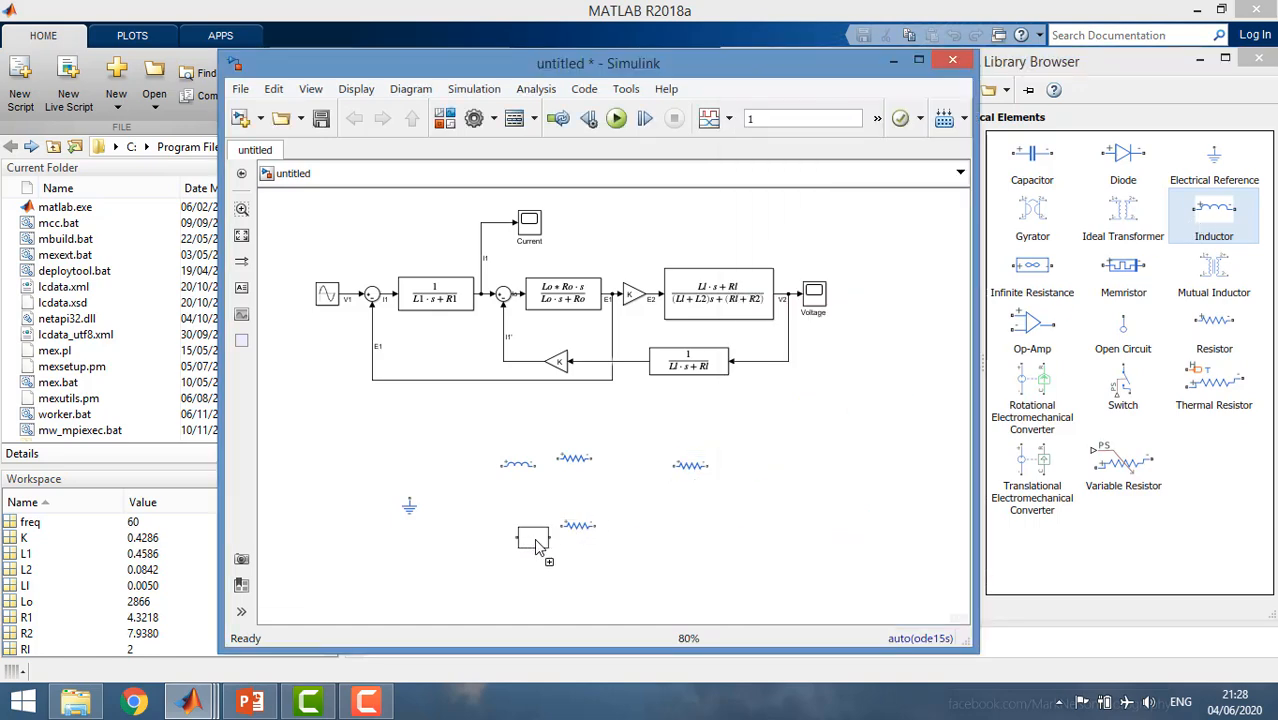
left_click_drag(1229, 214, 652, 476)
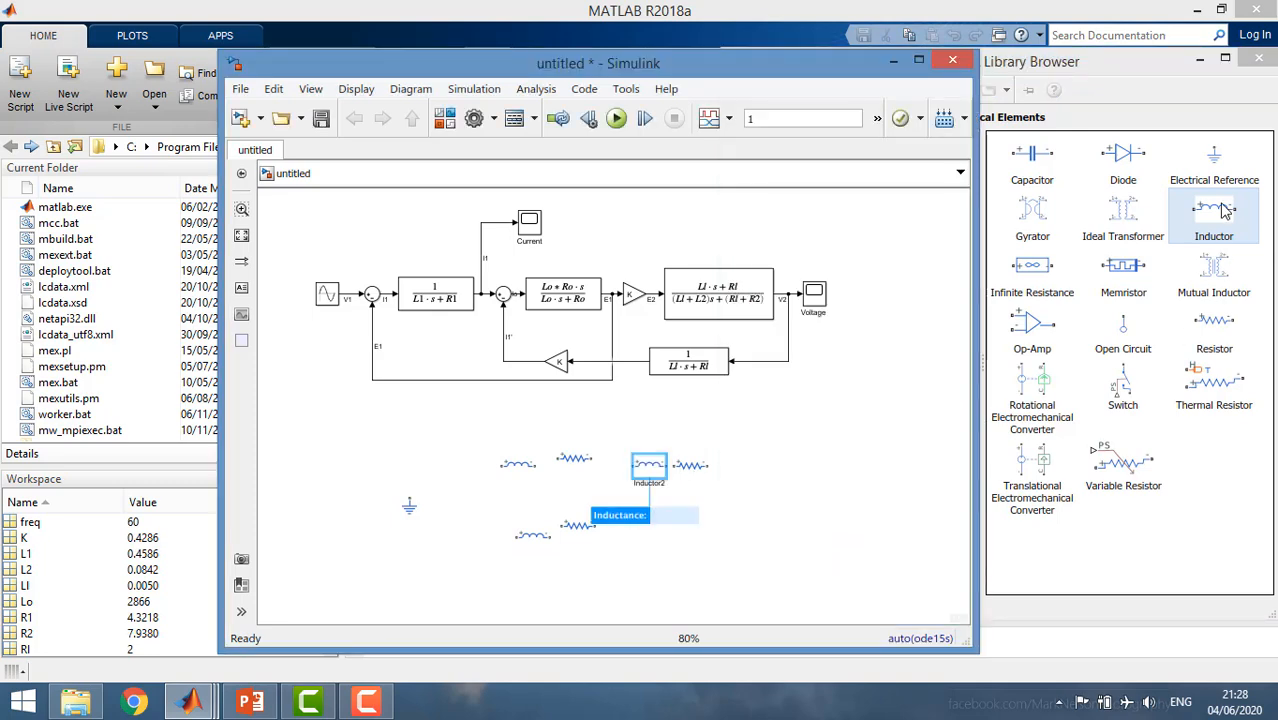
left_click_drag(1224, 210, 686, 550)
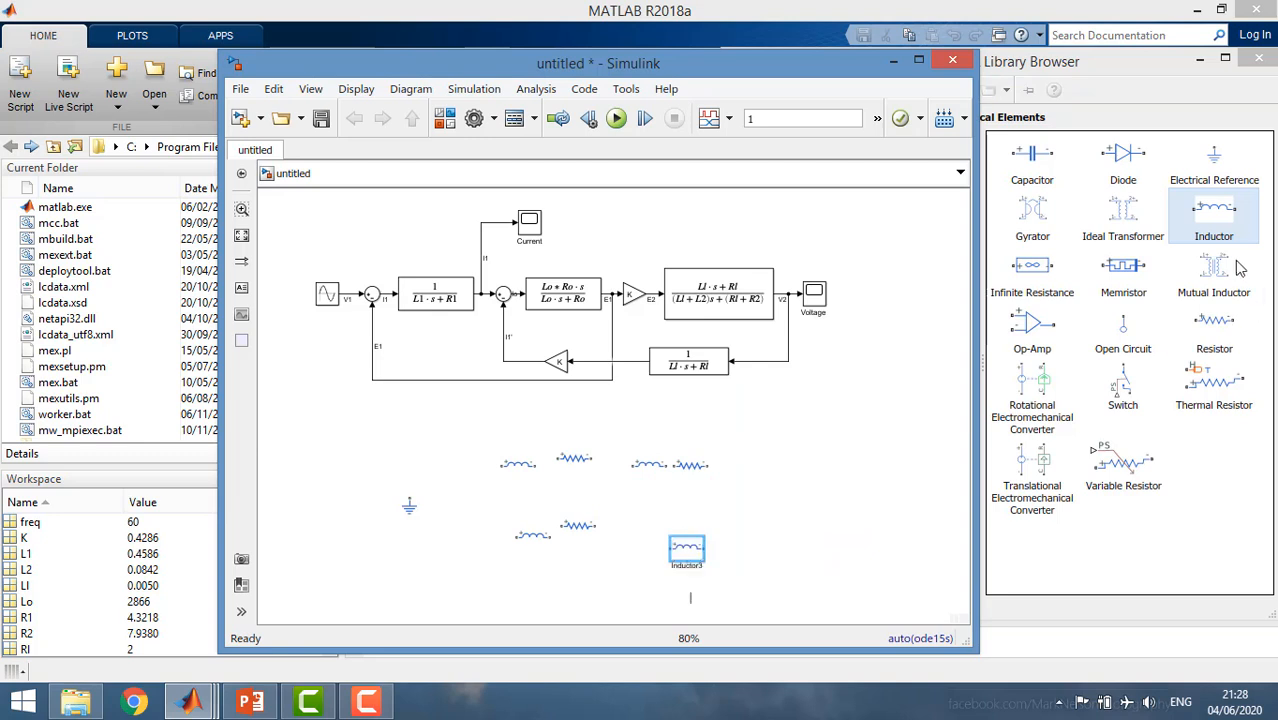
left_click(1214, 328)
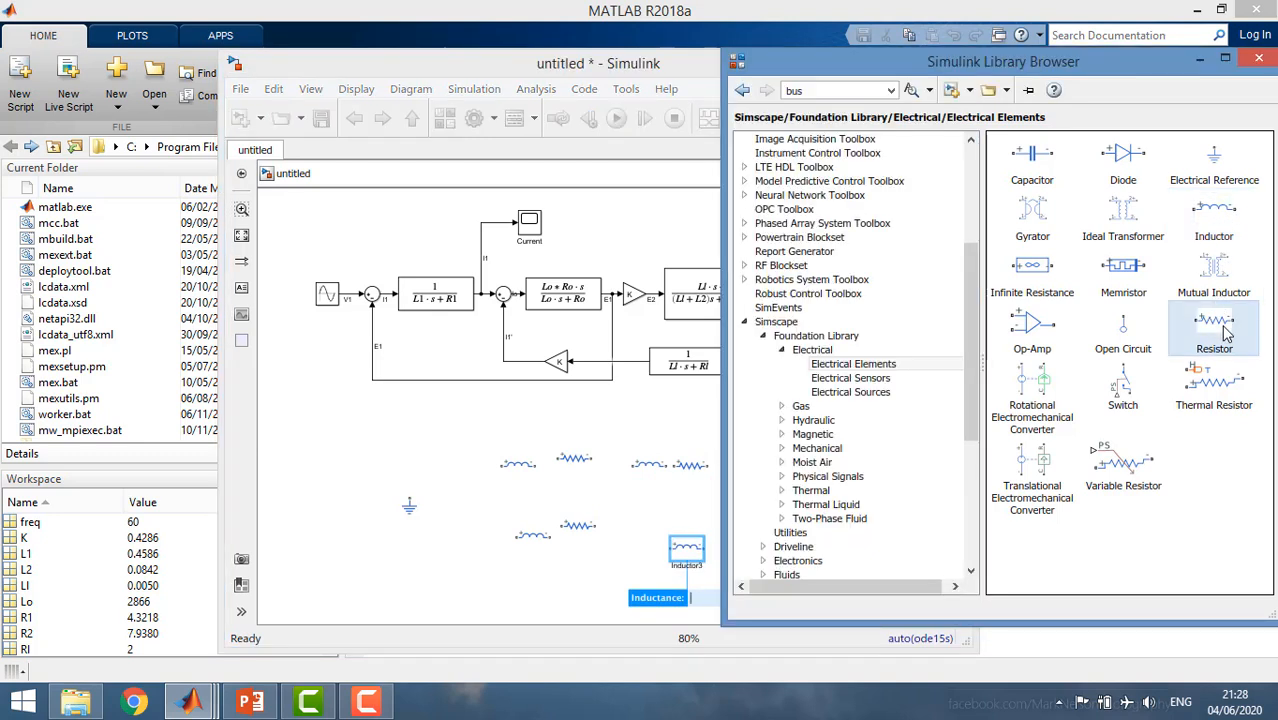
left_click_drag(820, 462, 645, 577)
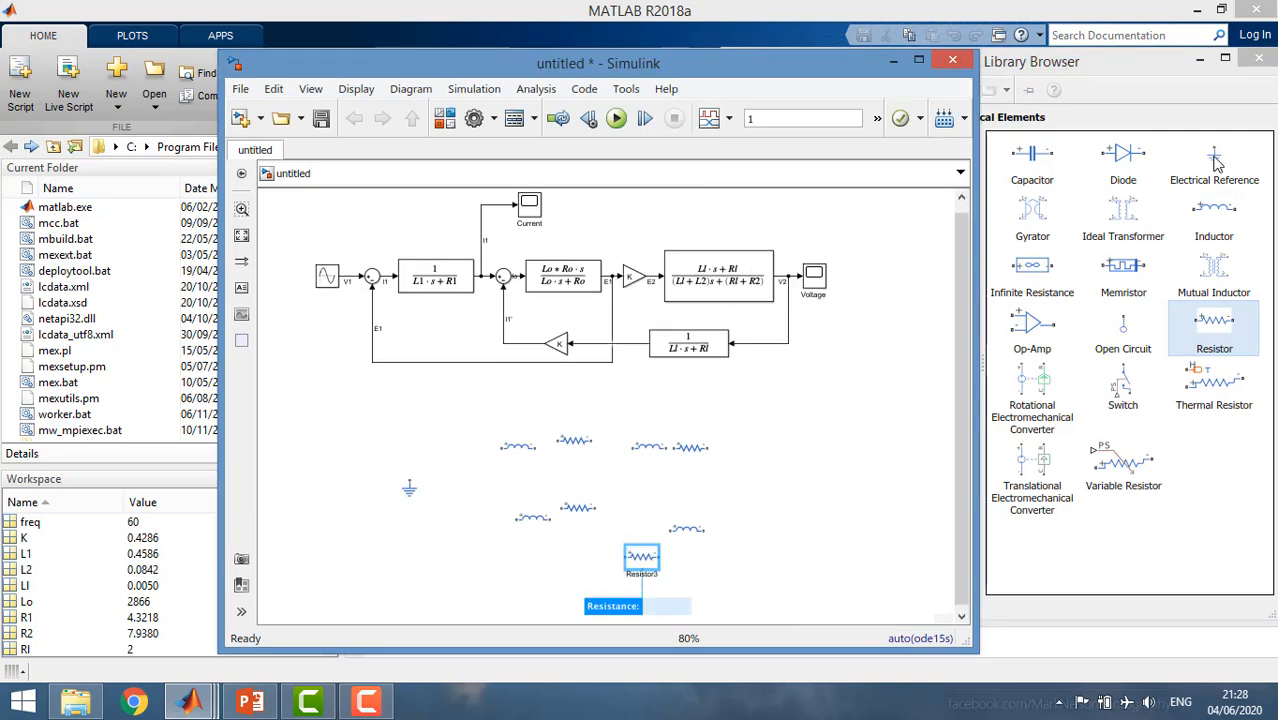
left_click_drag(1214, 160, 690, 477)
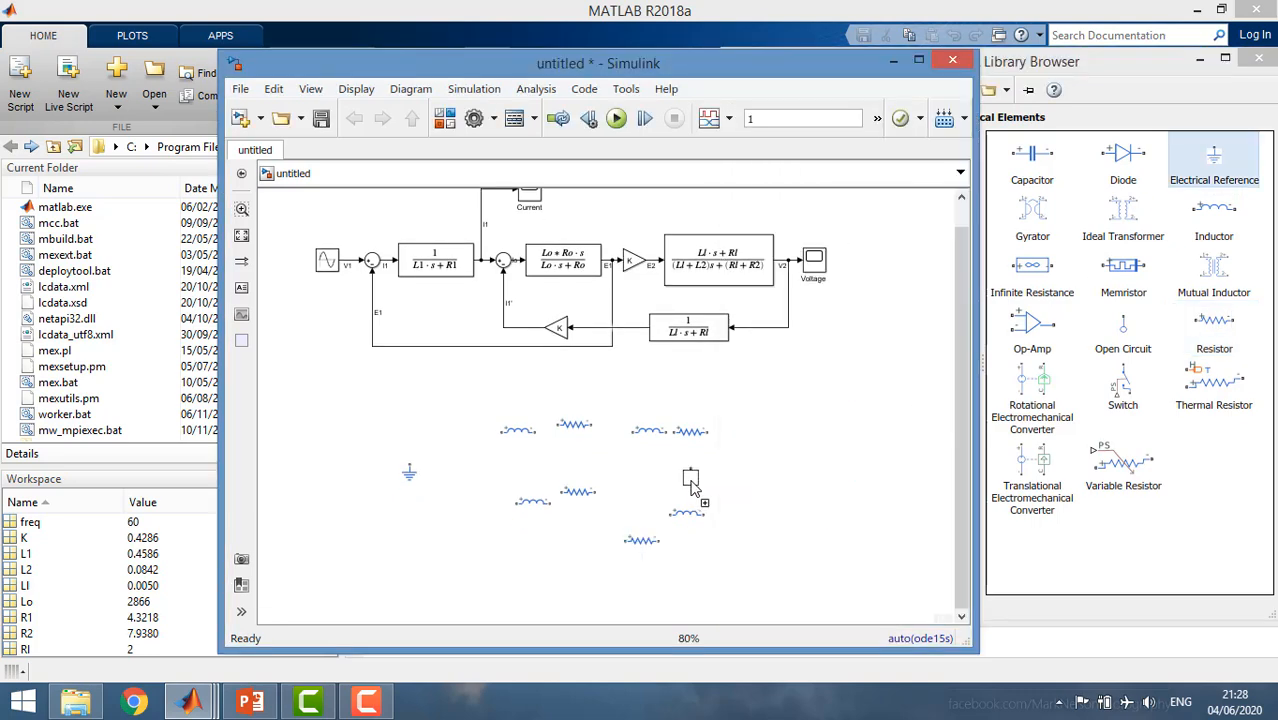
Add a Current Sensor and a Voltage Sensor from Simscape's Electrical Sensors library above the circuit elements.
left_click(1100, 548)
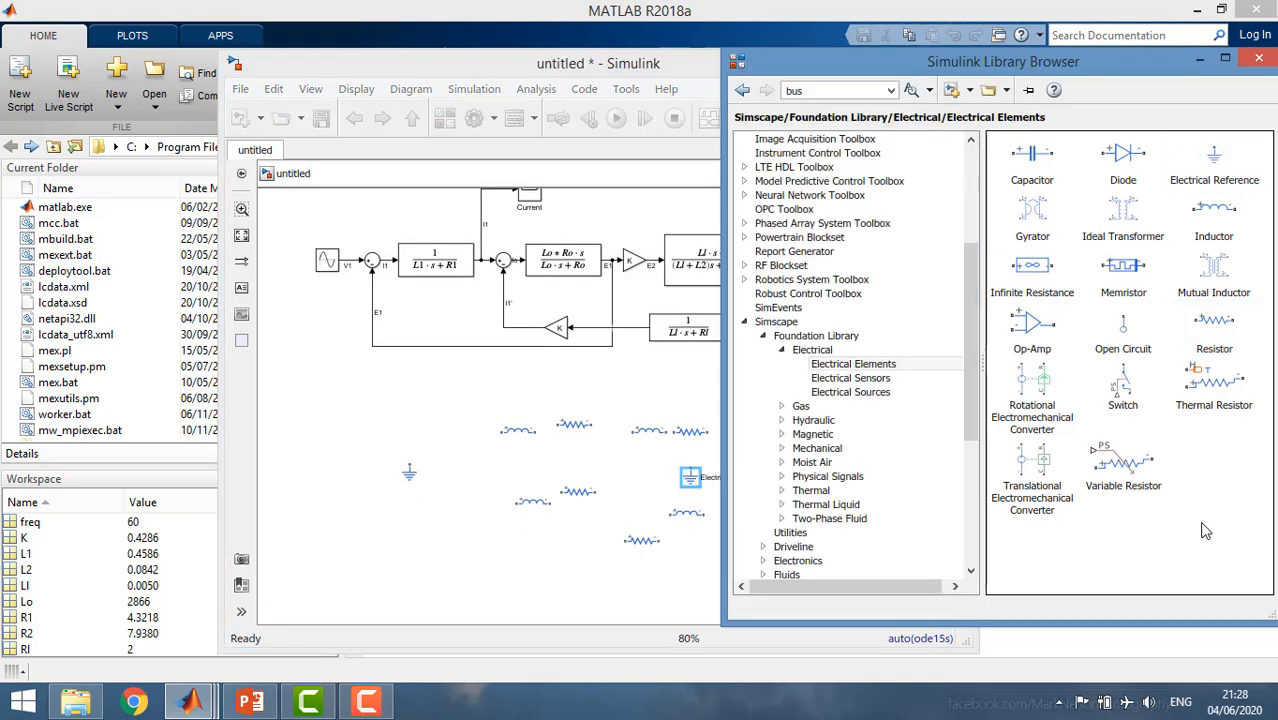
left_click(890, 385)
left_click(1036, 163)
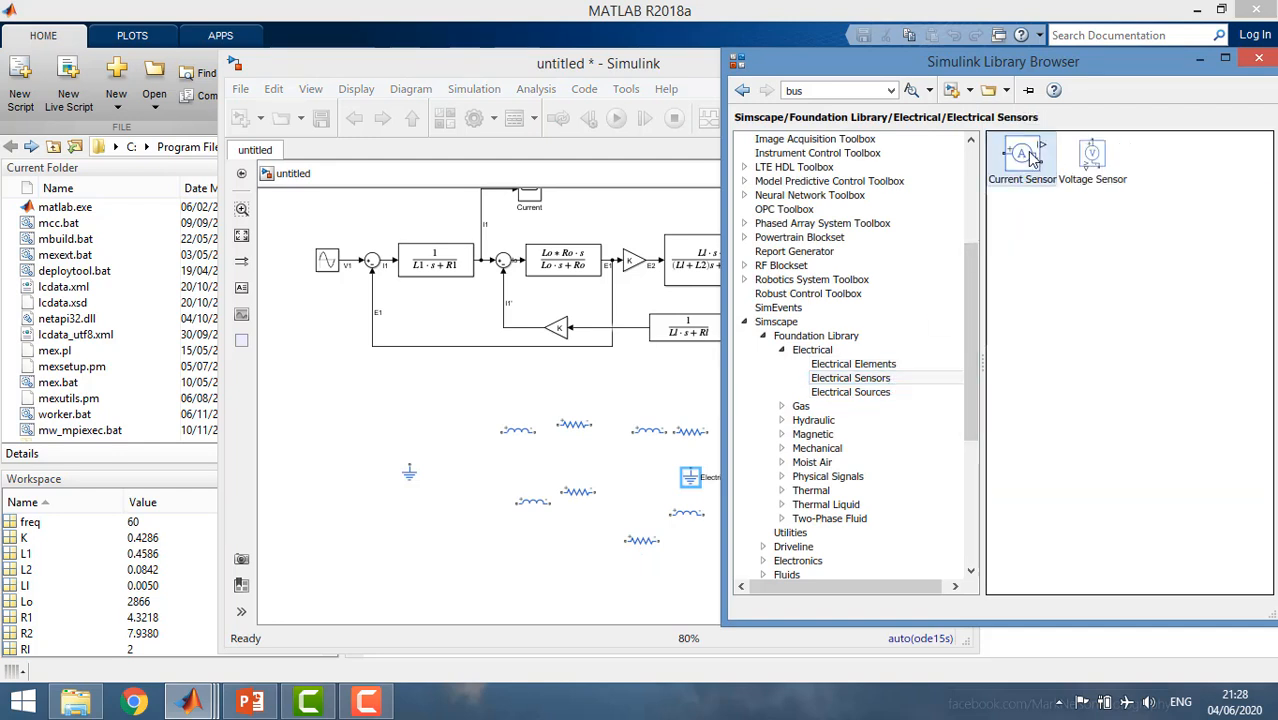
left_click_drag(670, 300, 511, 394)
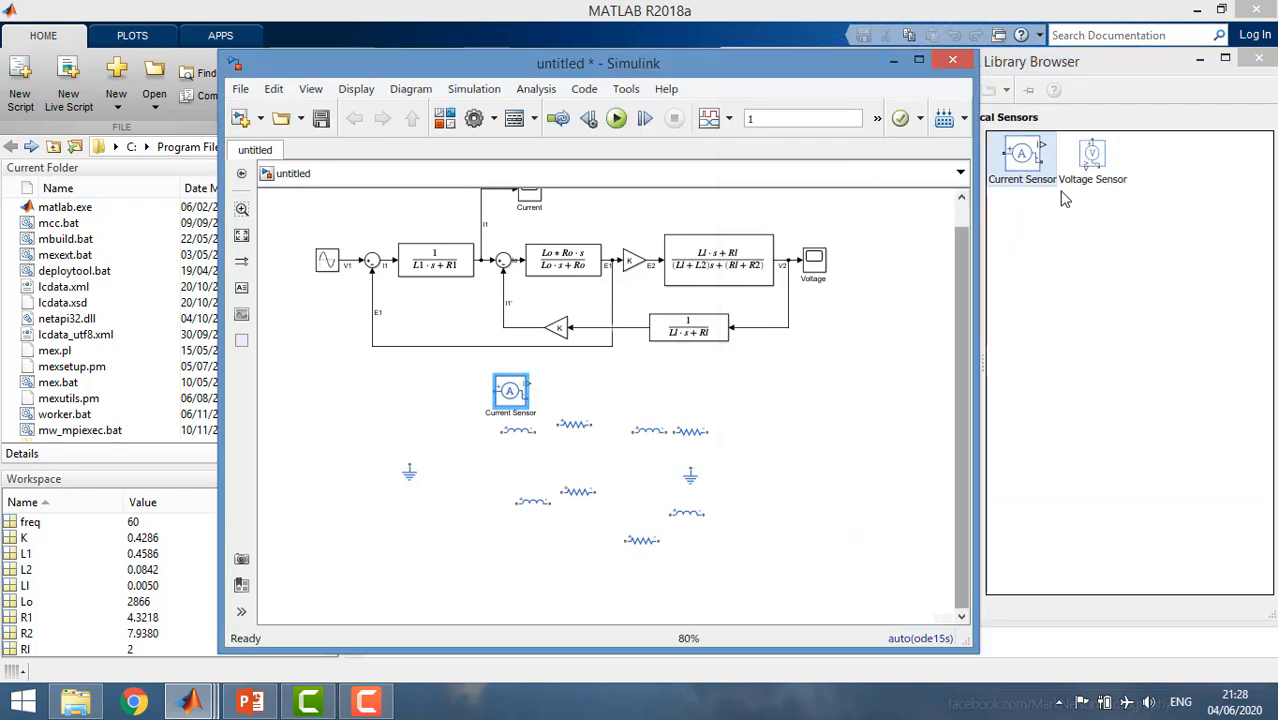
left_click_drag(1090, 170, 670, 400)
left_click(1084, 302)
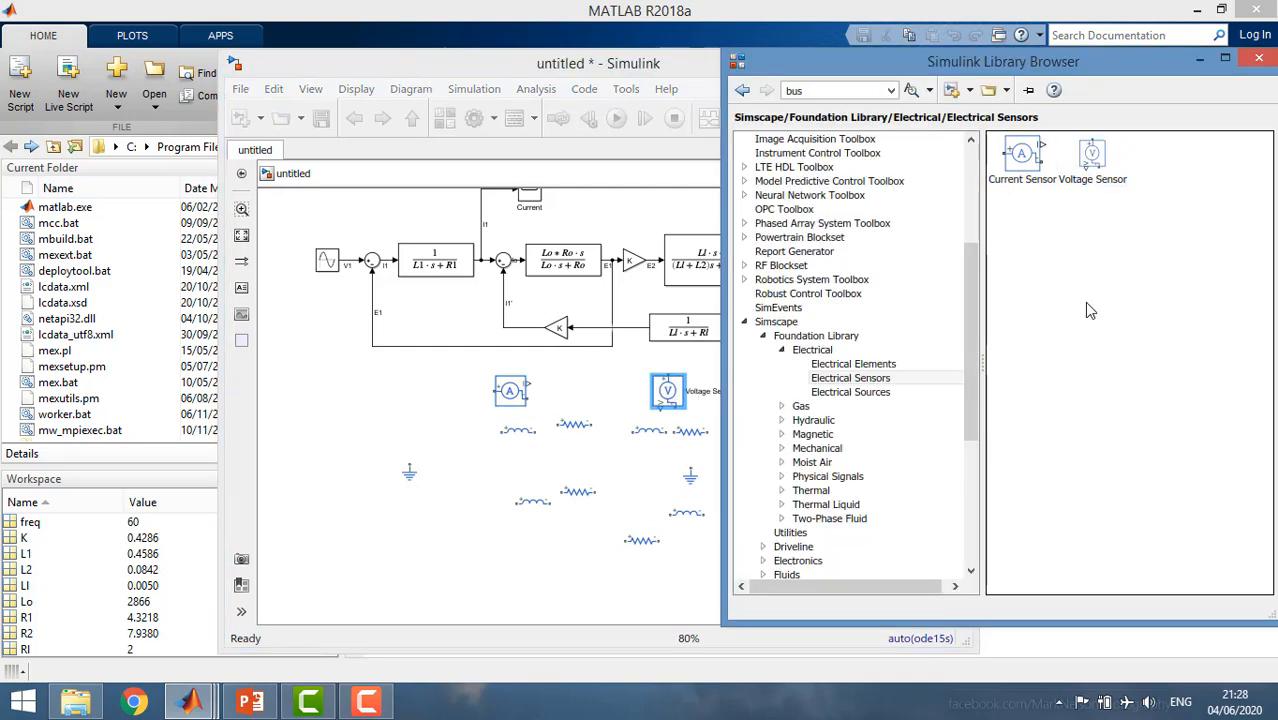
Add an AC Voltage Source from the Electrical Sources library near the first Electrical Reference.
left_click(885, 396)
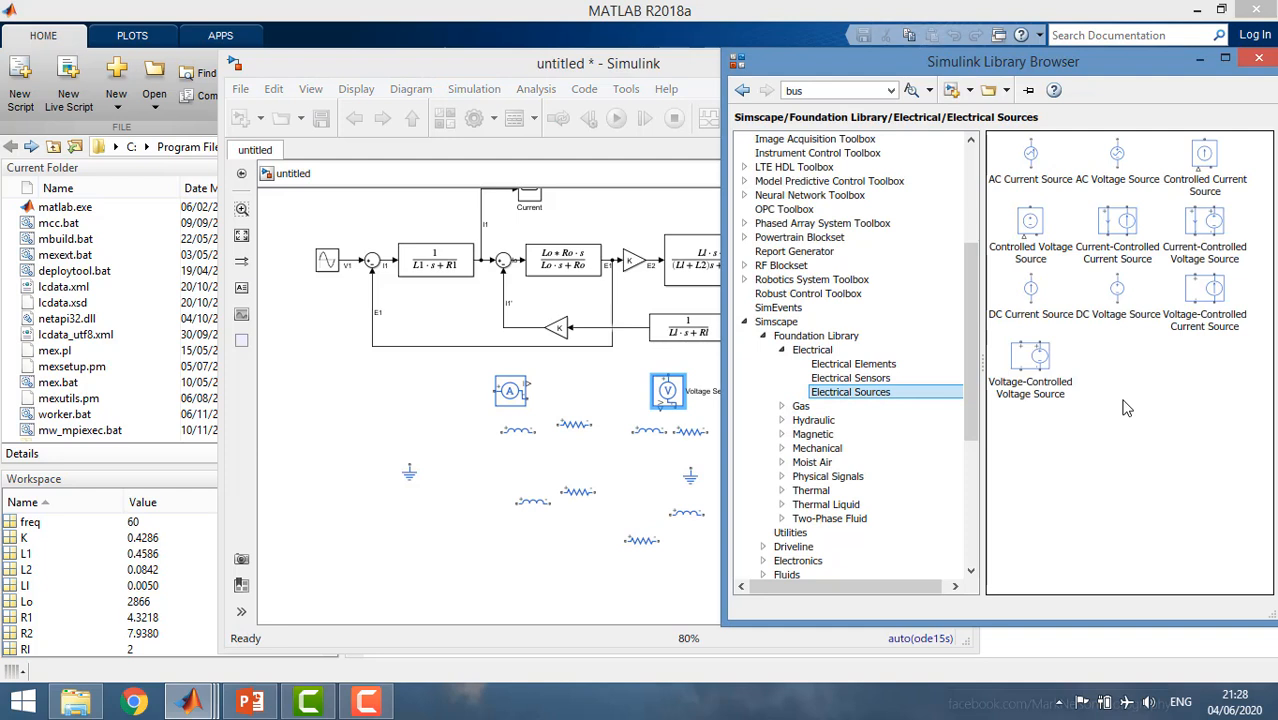
left_click(1118, 156)
left_click_drag(1113, 170, 452, 450)
left_click(1023, 466)
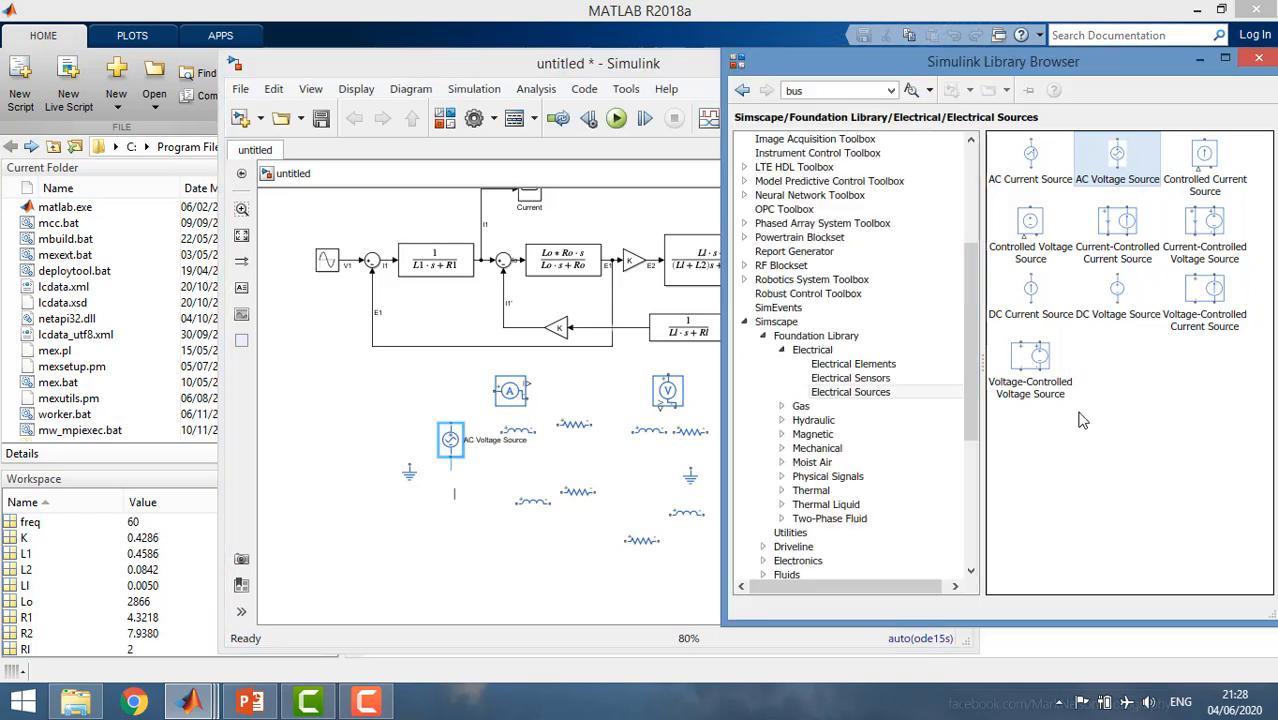
Add two PS-Simulink Converters beside the current and voltage sensors and a Solver Configuration block from the Simscape Utilities library.
left_click(790, 532)
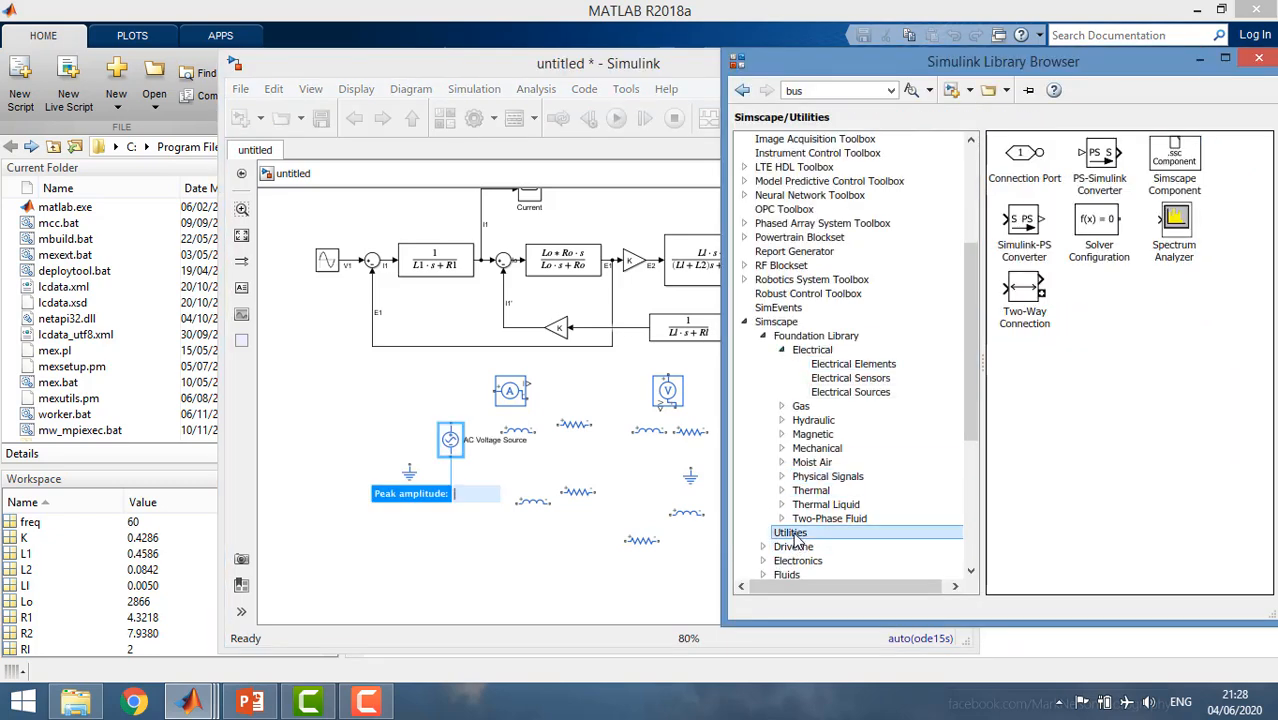
left_click(1098, 170)
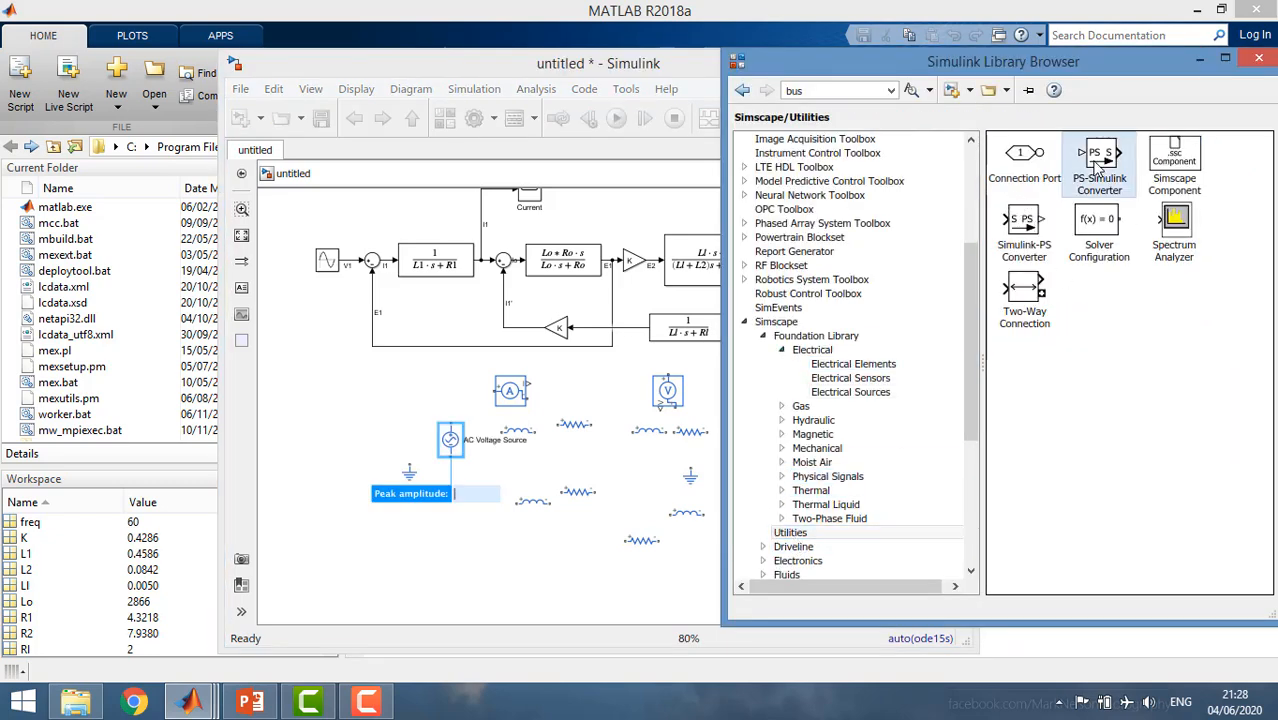
left_click_drag(1093, 160, 561, 390)
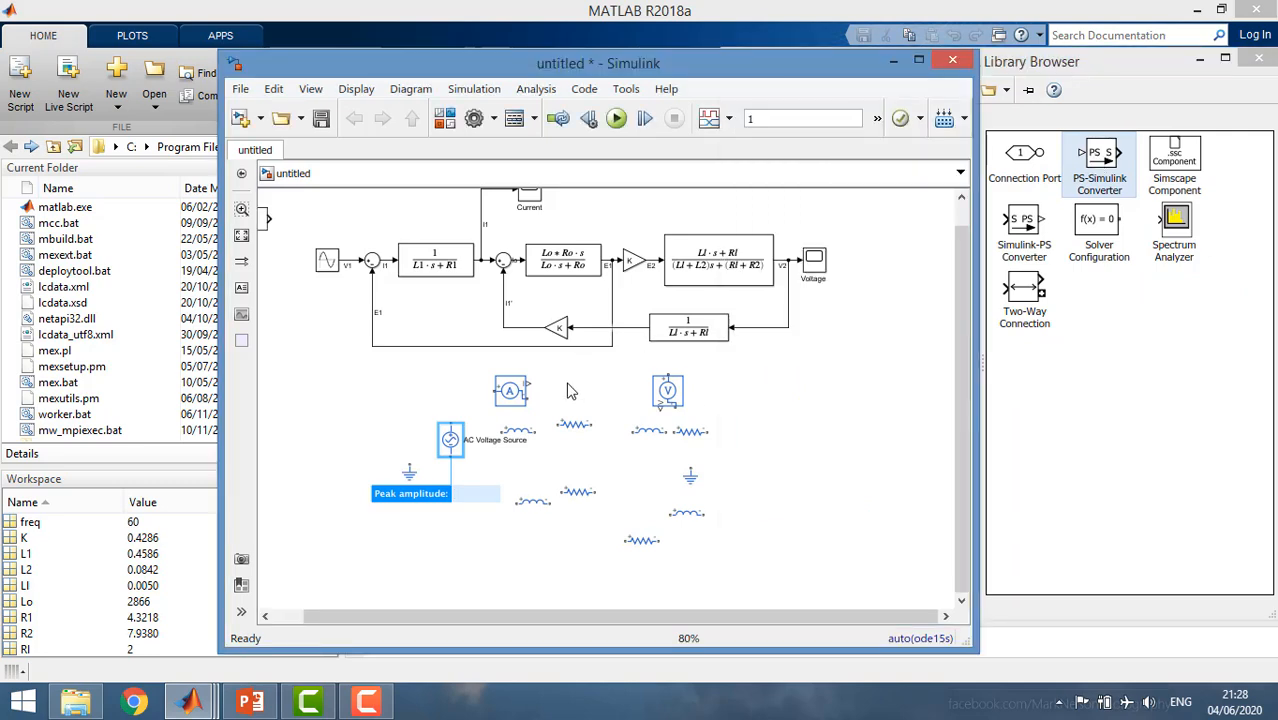
left_click_drag(1096, 170, 716, 364)
left_click_drag(1098, 230, 1090, 229)
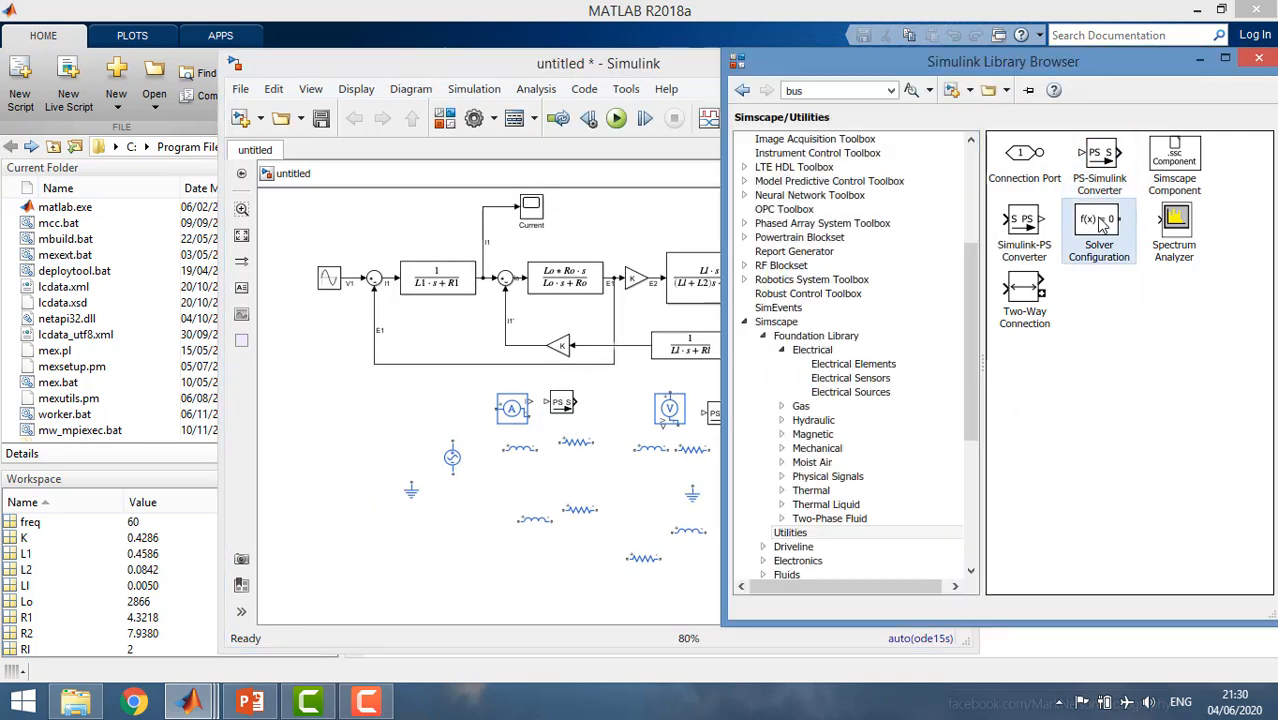
left_click_drag(789, 310, 356, 432)
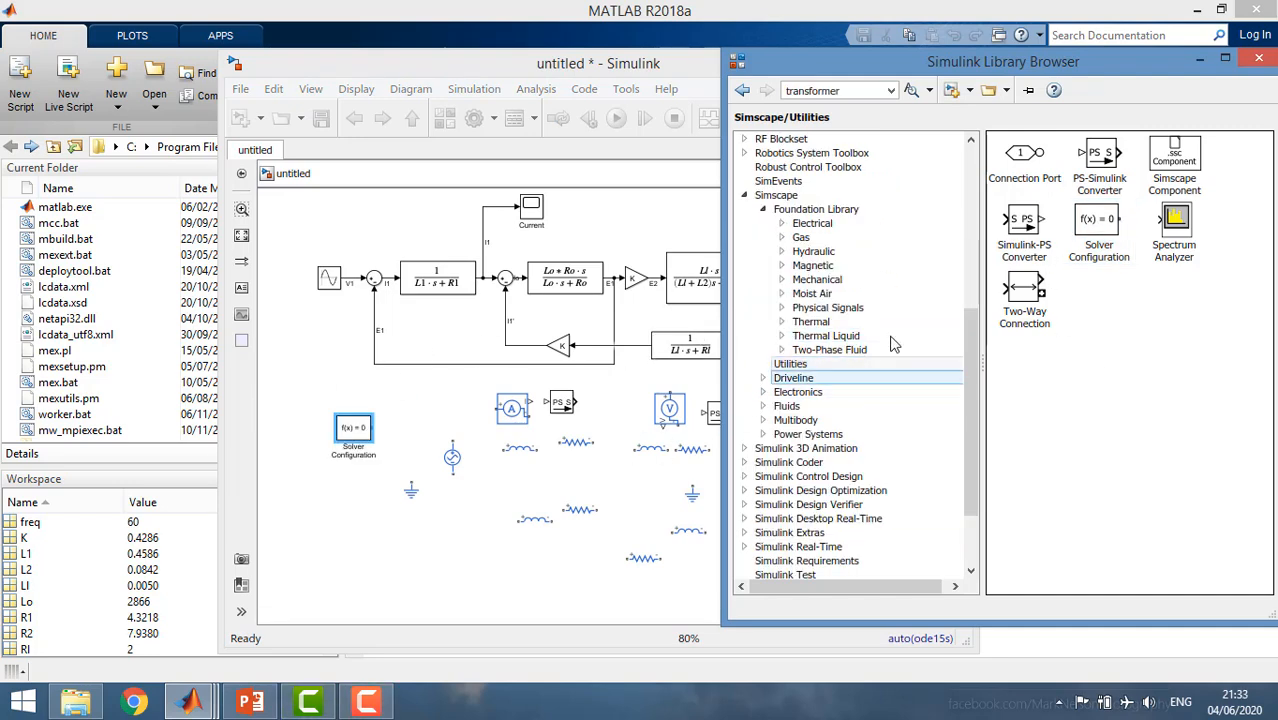
Add an Ideal Transformer from Simscape's Electrical Elements library in the middle of the circuit elements.
left_click(813, 225)
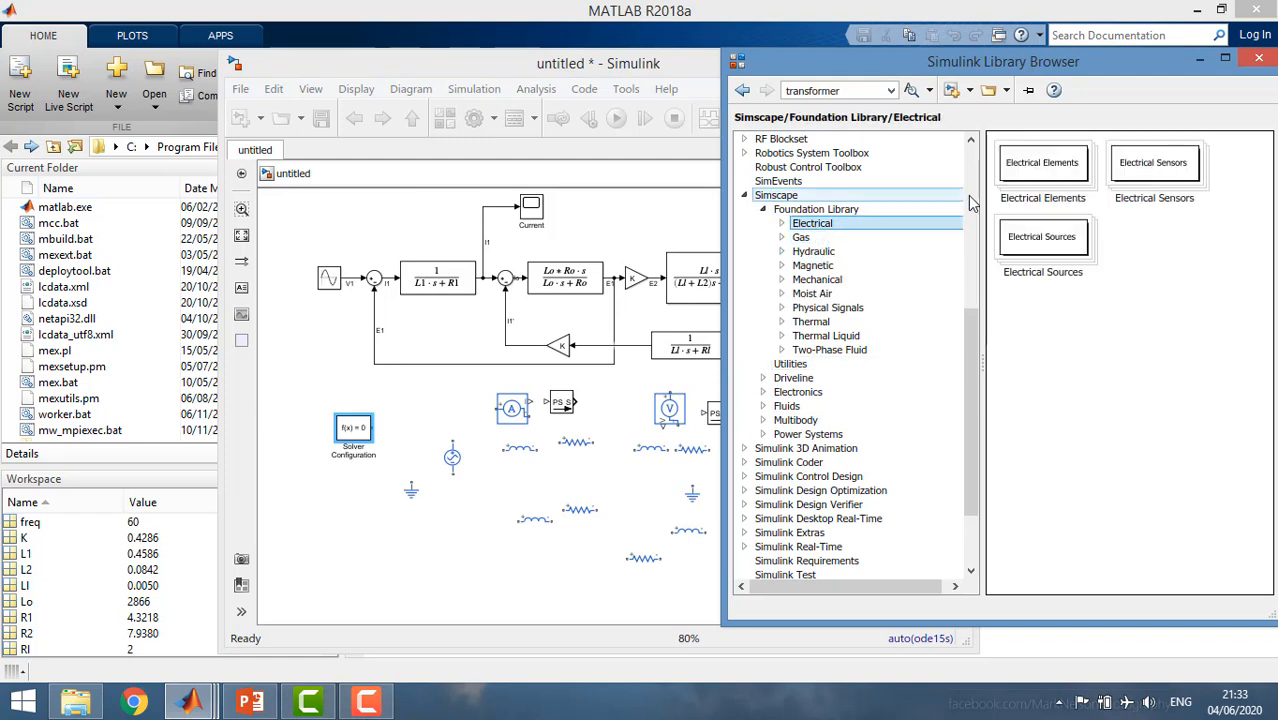
left_click(1070, 150)
double_click(1058, 168)
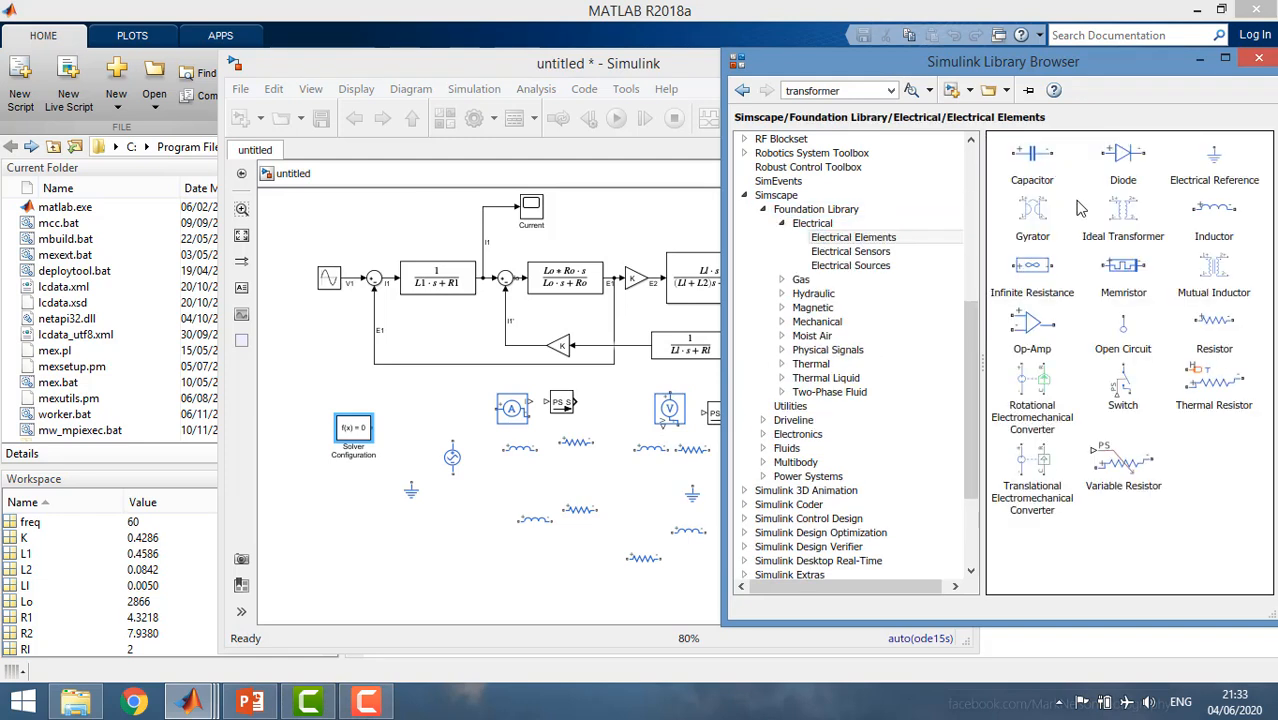
left_click(1118, 220)
left_click_drag(1133, 228, 622, 487)
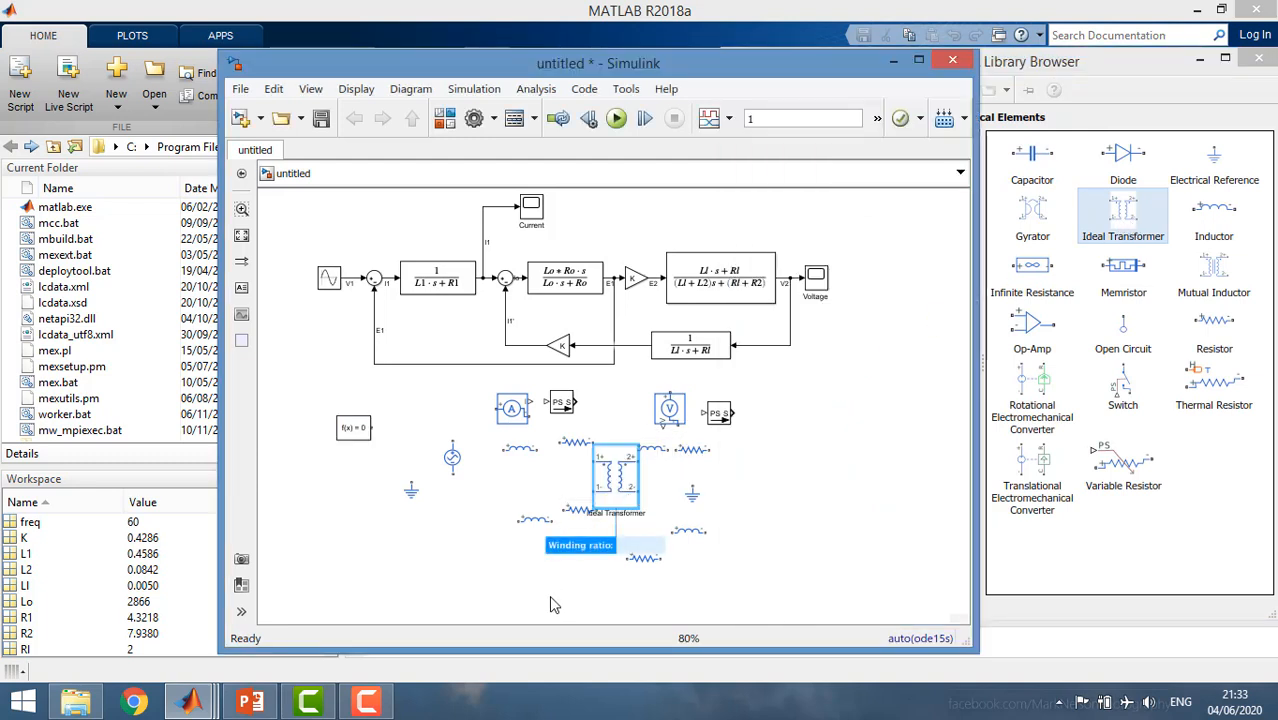
Connect the AC Voltage Source's lower terminal to the Electrical Reference and its upper terminal to the Solver Configuration block.
left_click_drag(410, 491, 403, 526)
left_click_drag(447, 463, 410, 513)
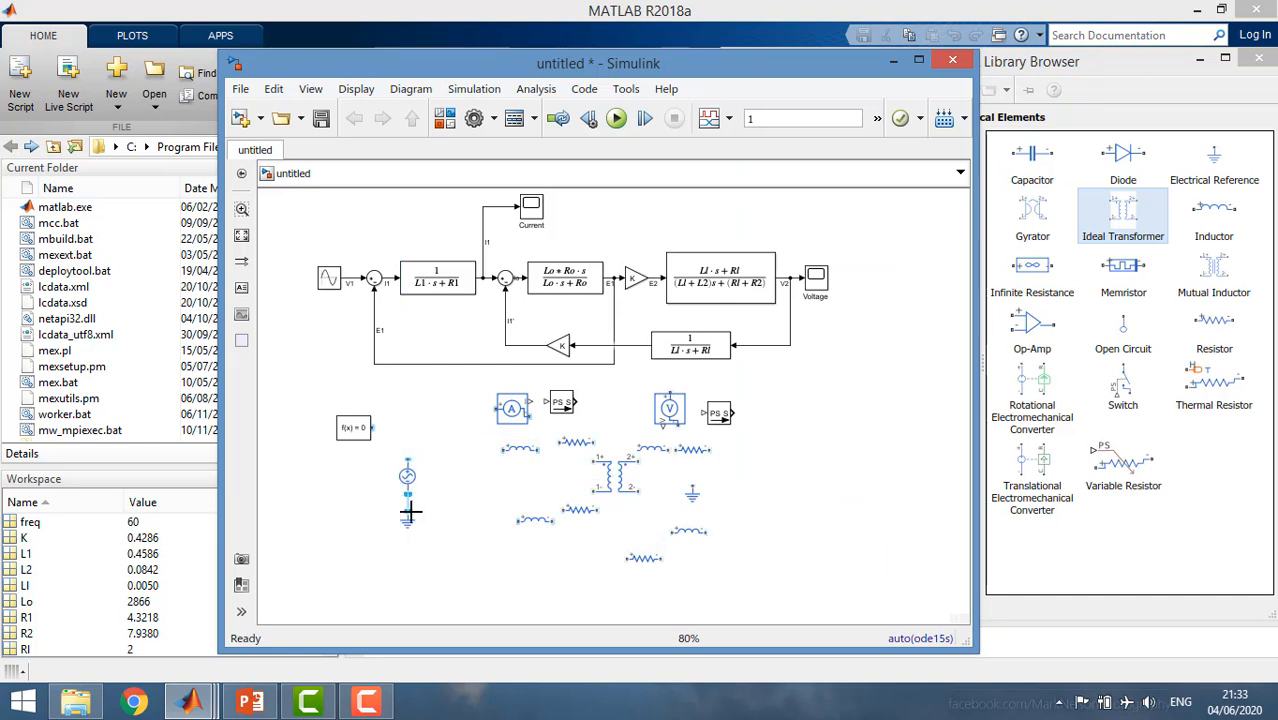
scroll(414, 520, "up", 2)
left_click(414, 467)
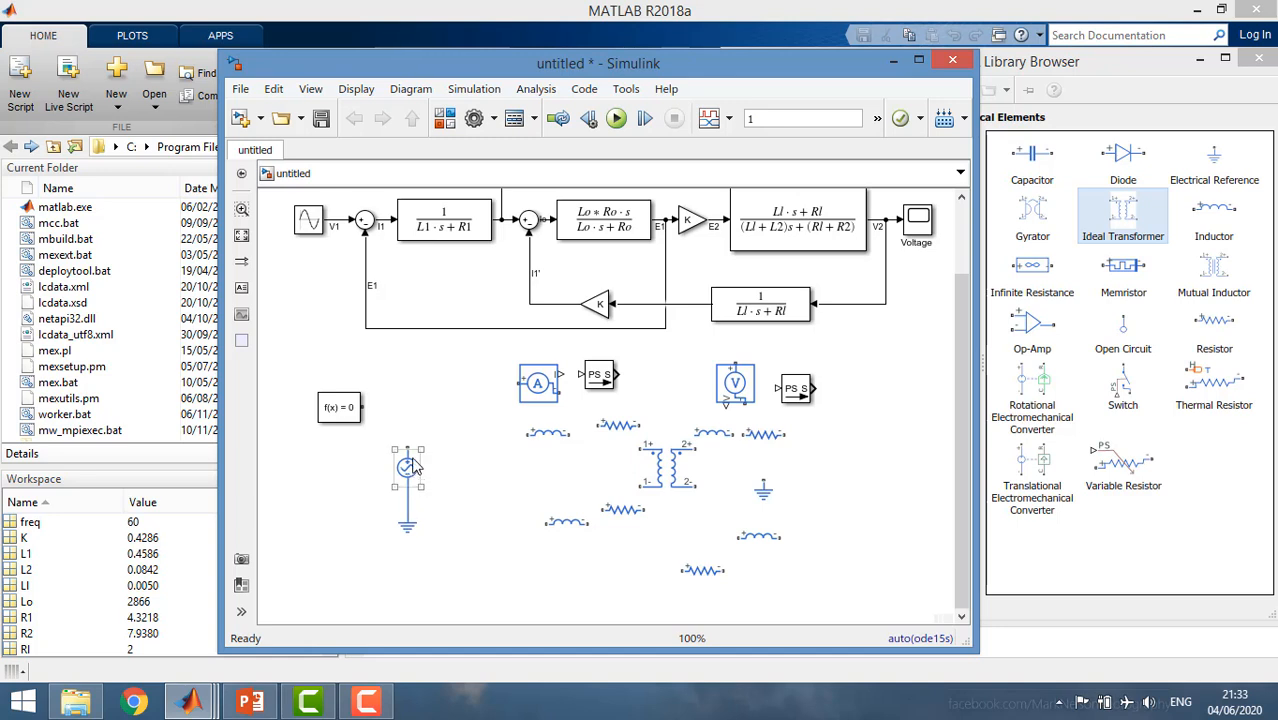
left_click(358, 407)
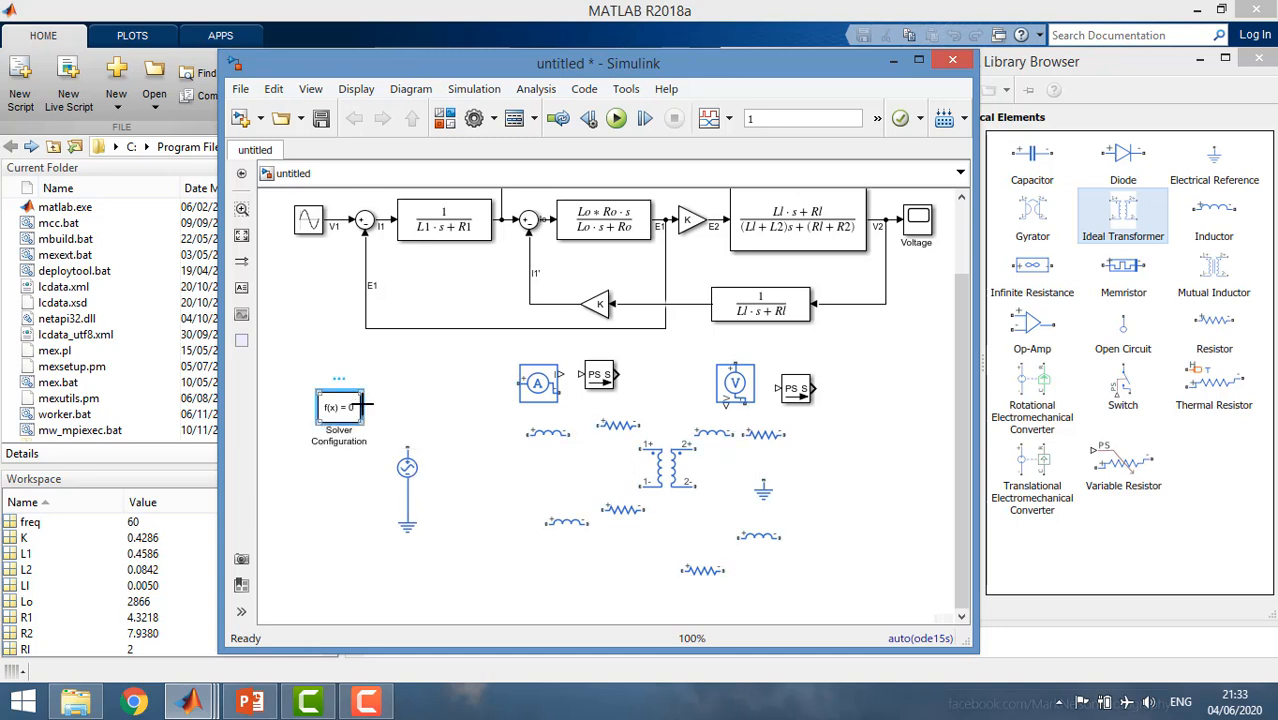
left_click_drag(362, 404, 407, 448)
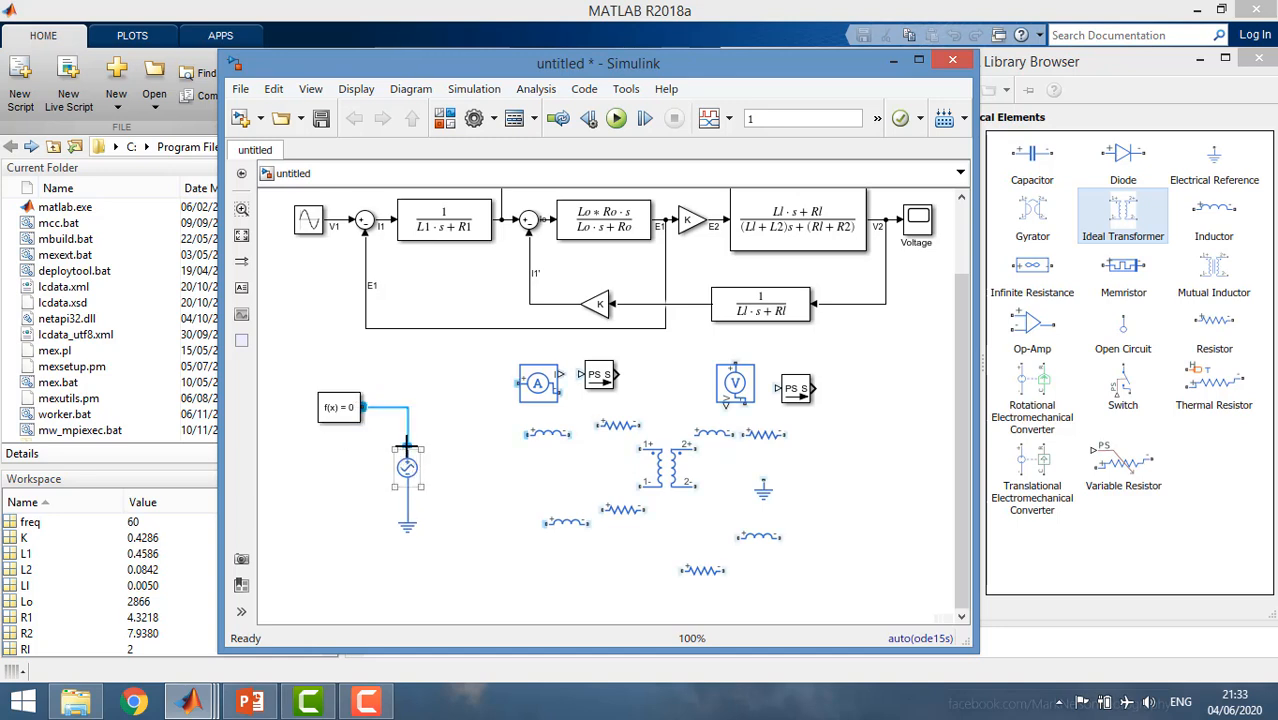
Chain an inductor, a resistor and the Current Sensor in series from the source node, and move the nearby PS-Simulink Converter above the line.
left_click(548, 432)
left_click_drag(548, 432, 412, 418)
left_click_drag(612, 425, 554, 413)
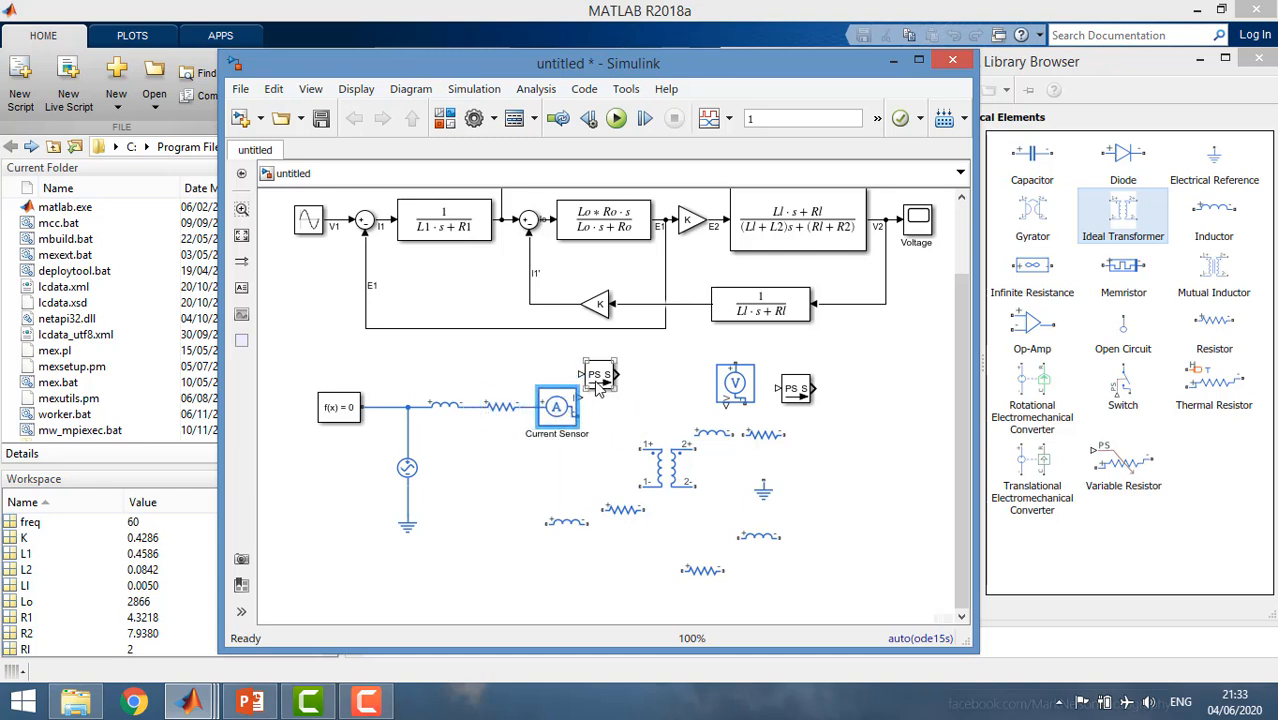
mouse_move(598, 375)
left_mouse_down()
mouse_move(608, 415)
mouse_move(614, 369)
left_mouse_up()
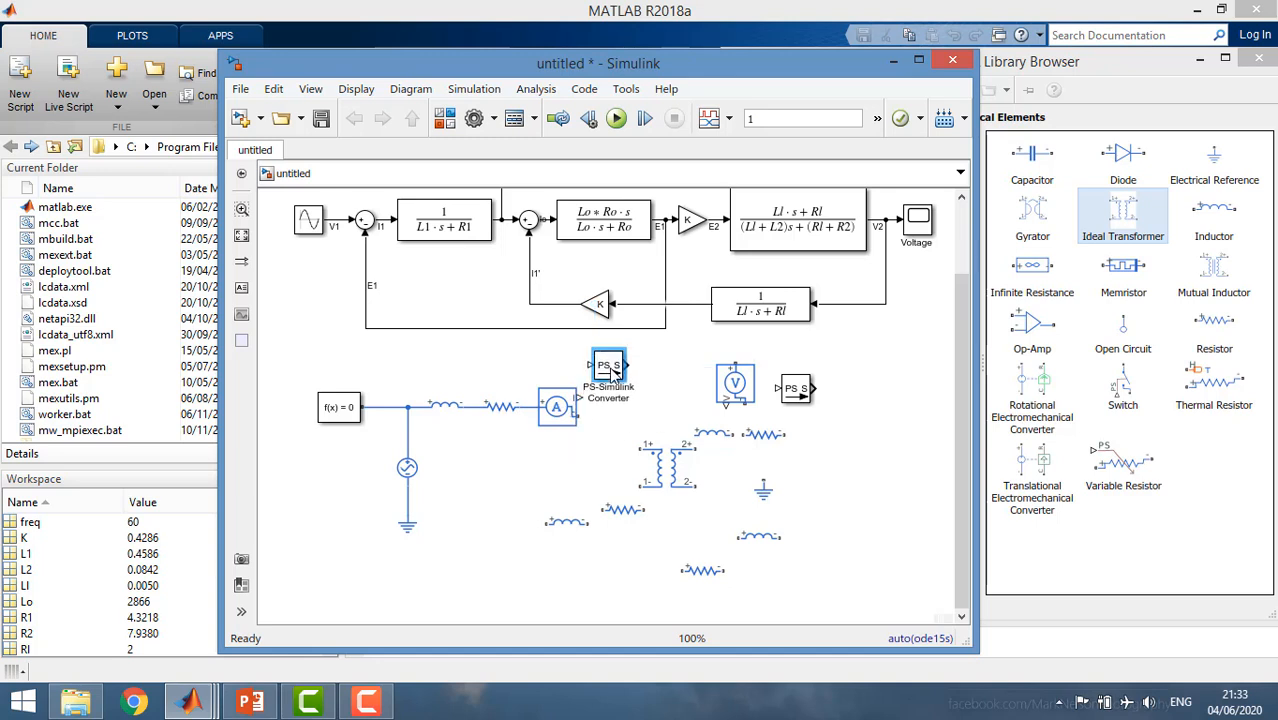
Enlarge the Ideal Transformer vertically and connect its 1+ terminal to the Current Sensor's output.
left_click(652, 472)
left_click_drag(642, 507, 632, 532)
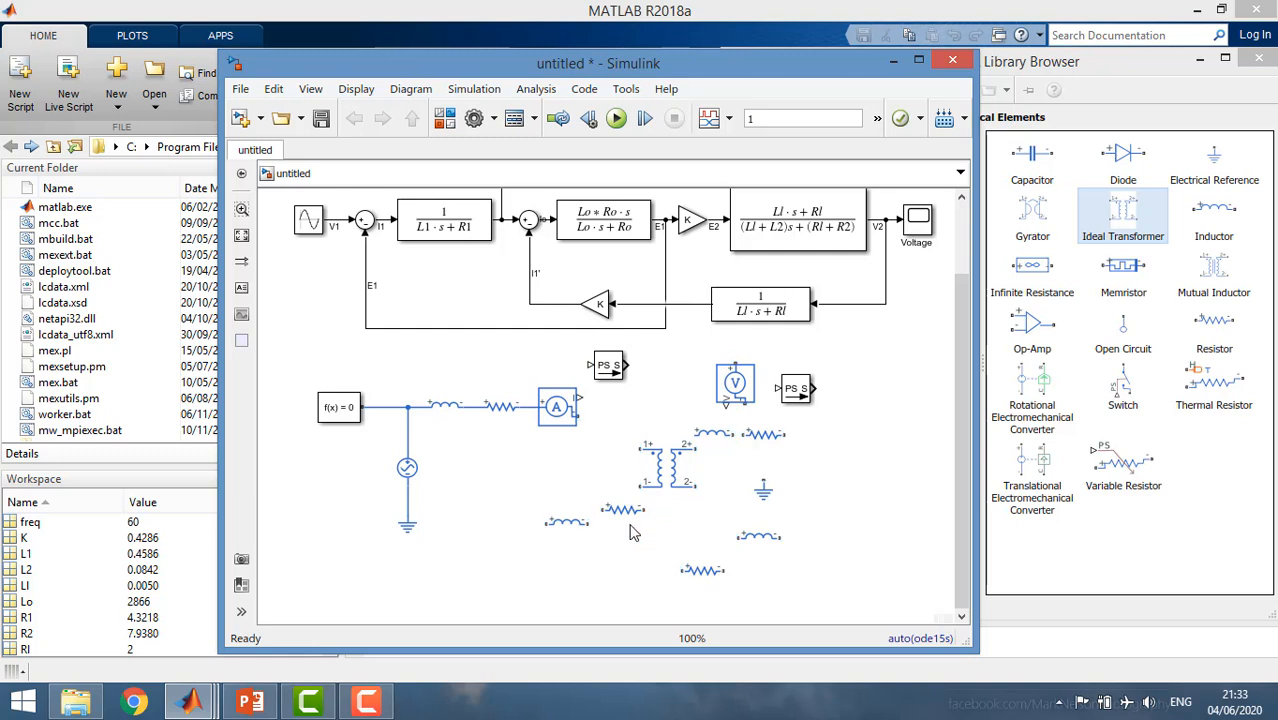
left_click(650, 482)
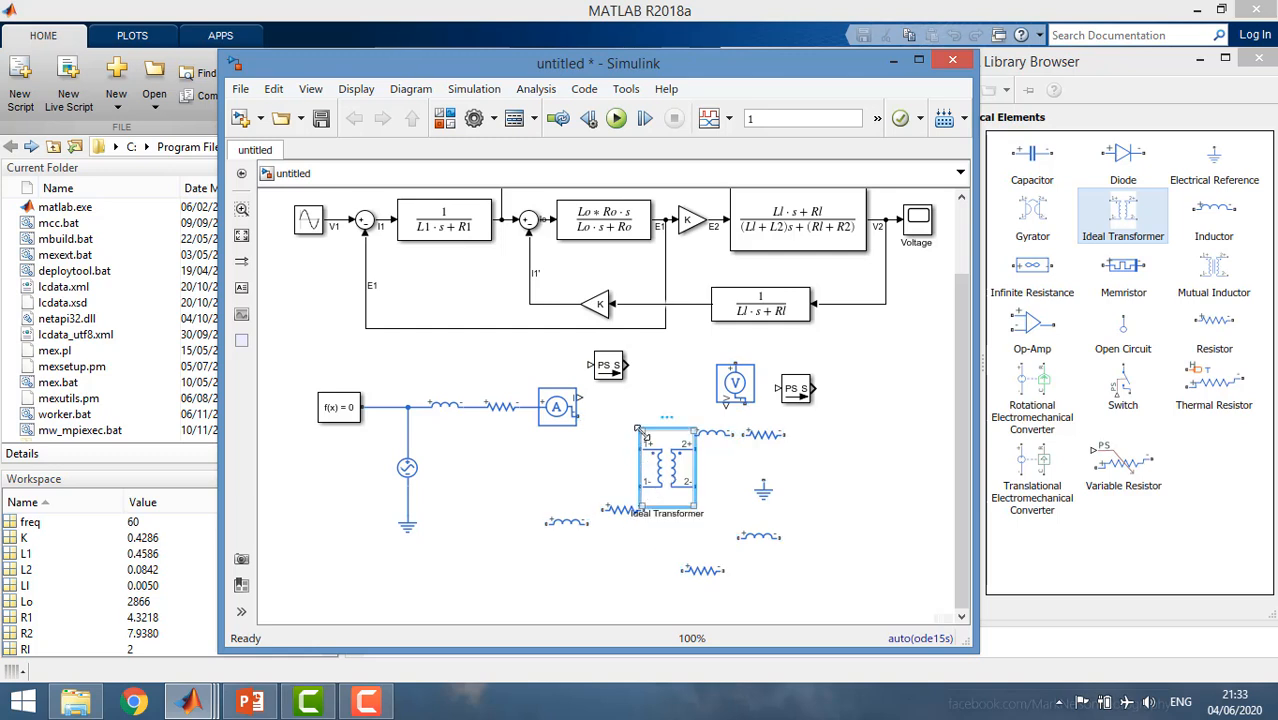
left_click_drag(640, 412, 639, 356)
left_click_drag(655, 435, 641, 465)
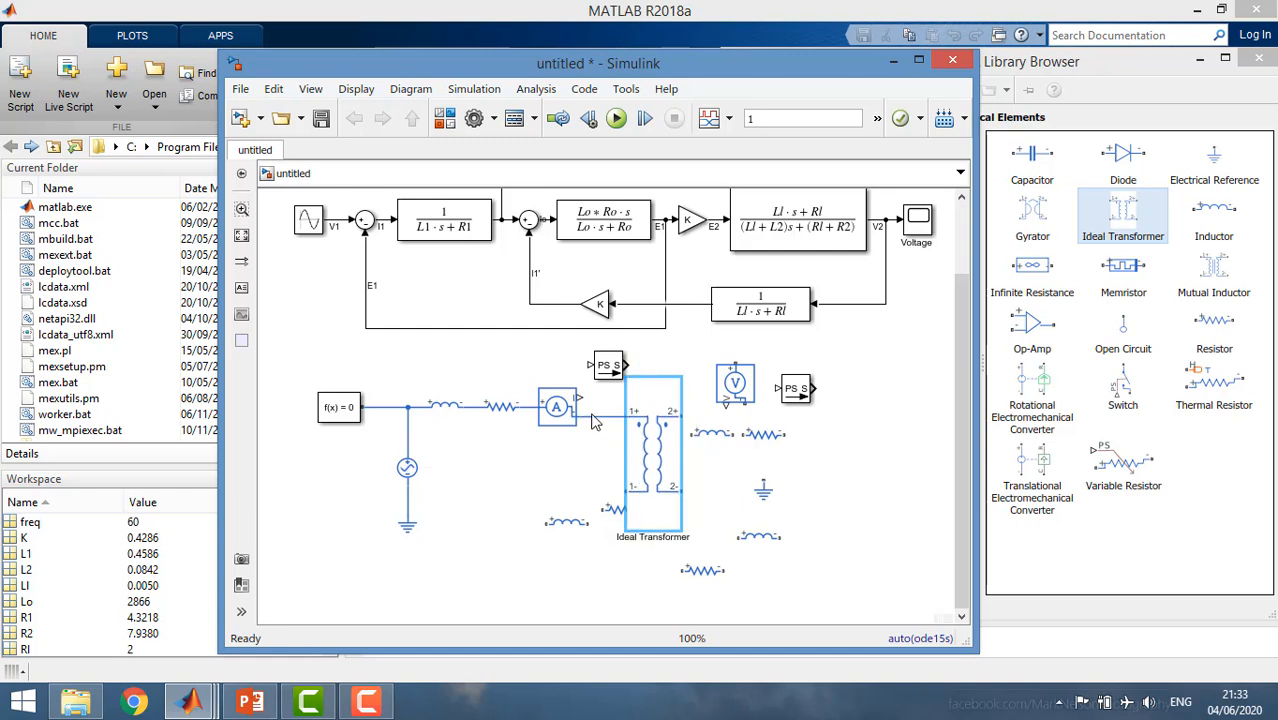
Move the loose resistor beside the Ideal Transformer's primary side, below the Current Sensor, and rotate it clockwise.
left_click_drag(613, 511, 588, 468)
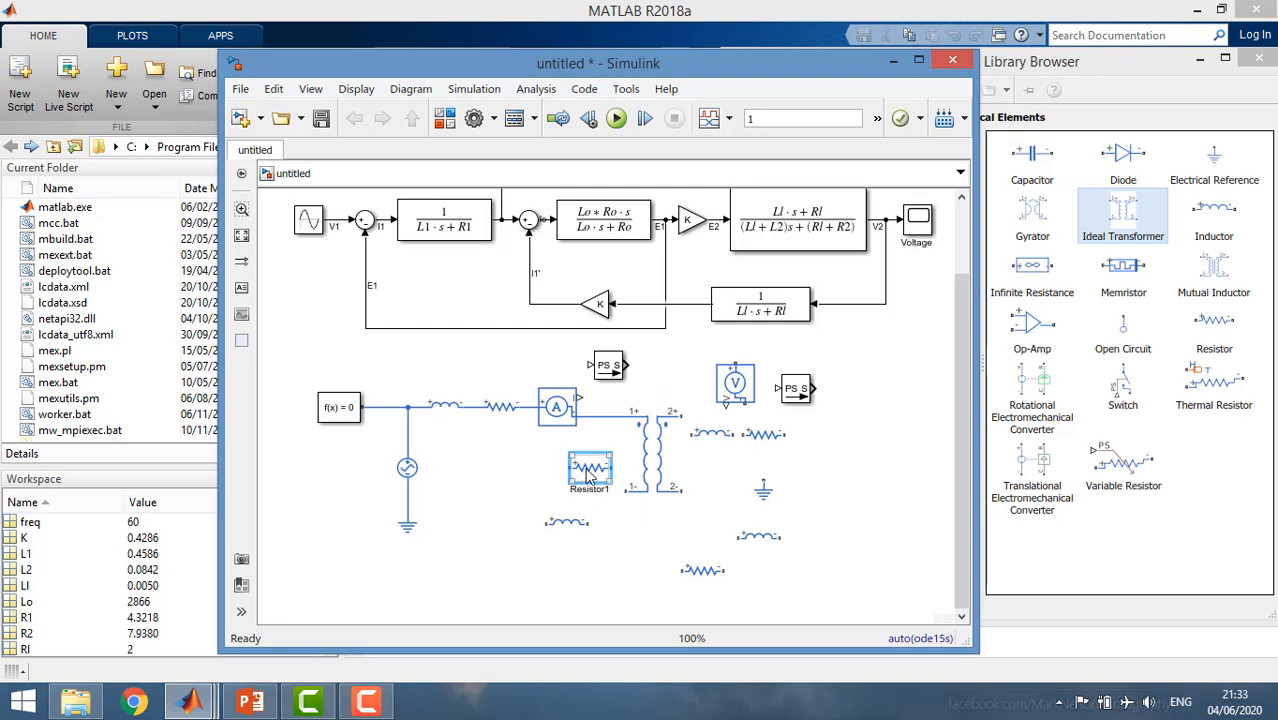
right_click(588, 468)
mouse_move(668, 284)
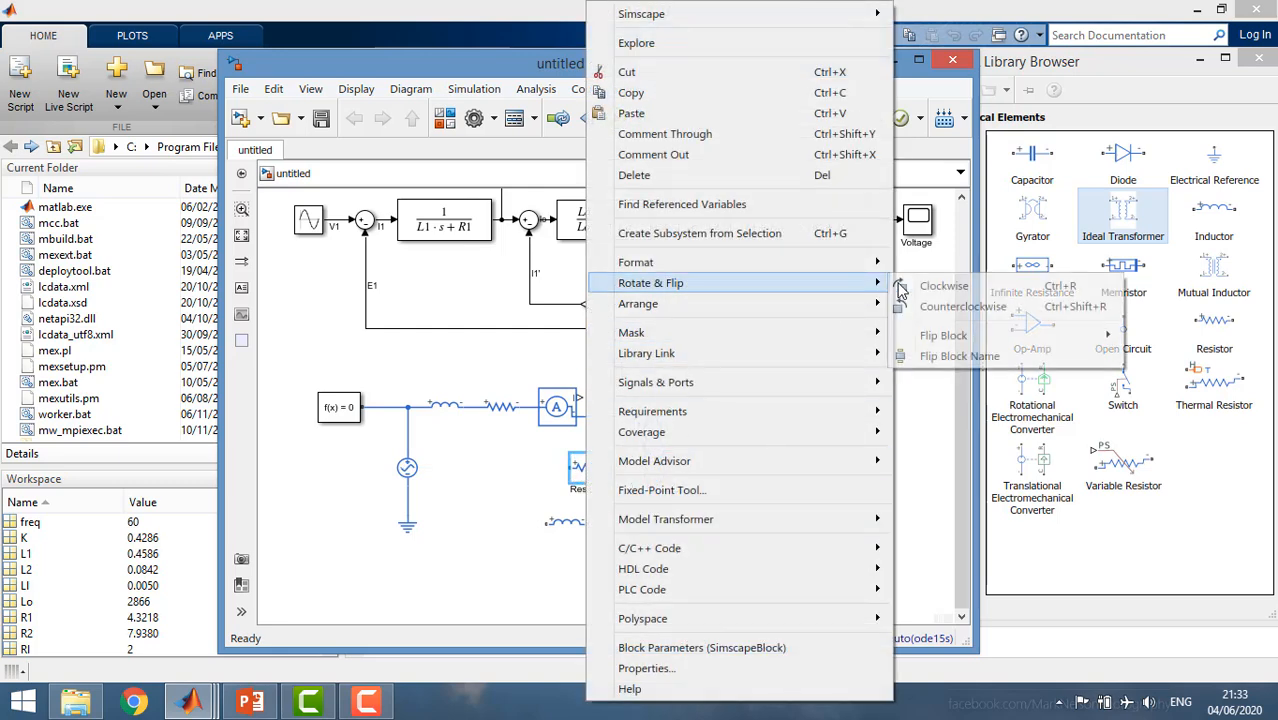
left_click(950, 280)
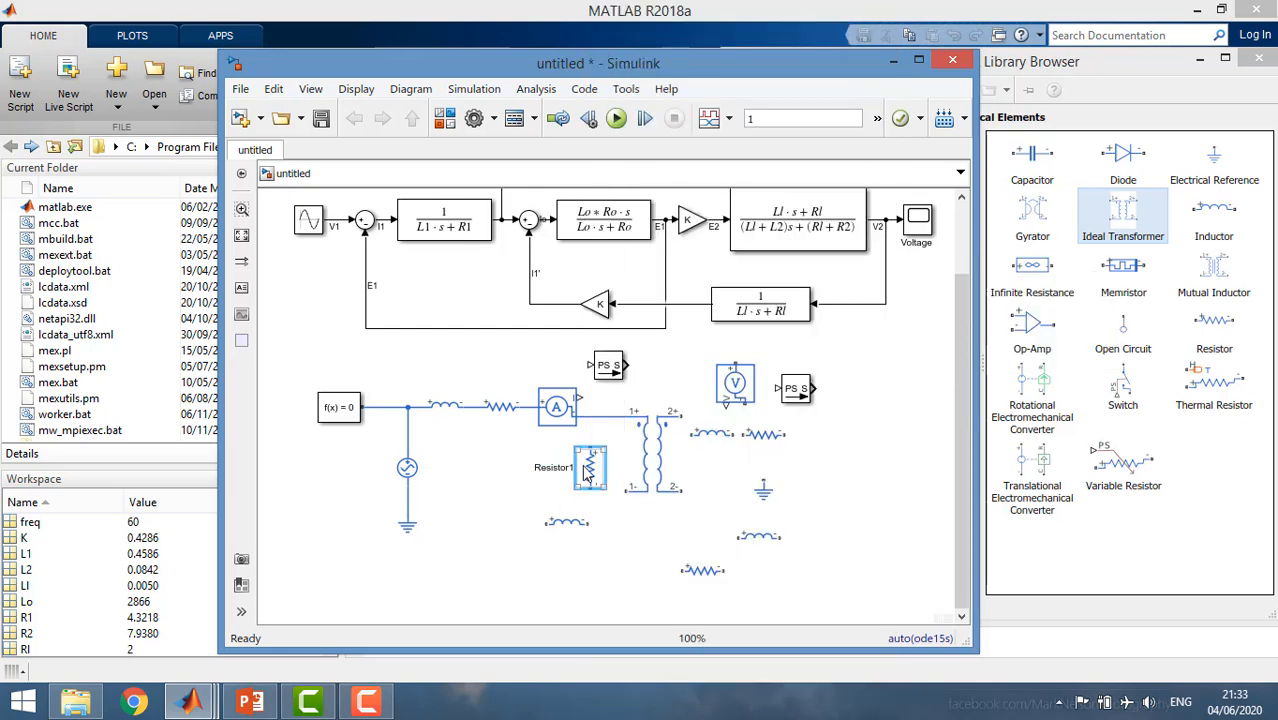
Rotate the loose inductor below that resistor clockwise, place it alongside, and connect the two in parallel.
left_click(560, 522)
right_click(560, 522)
mouse_move(828, 261)
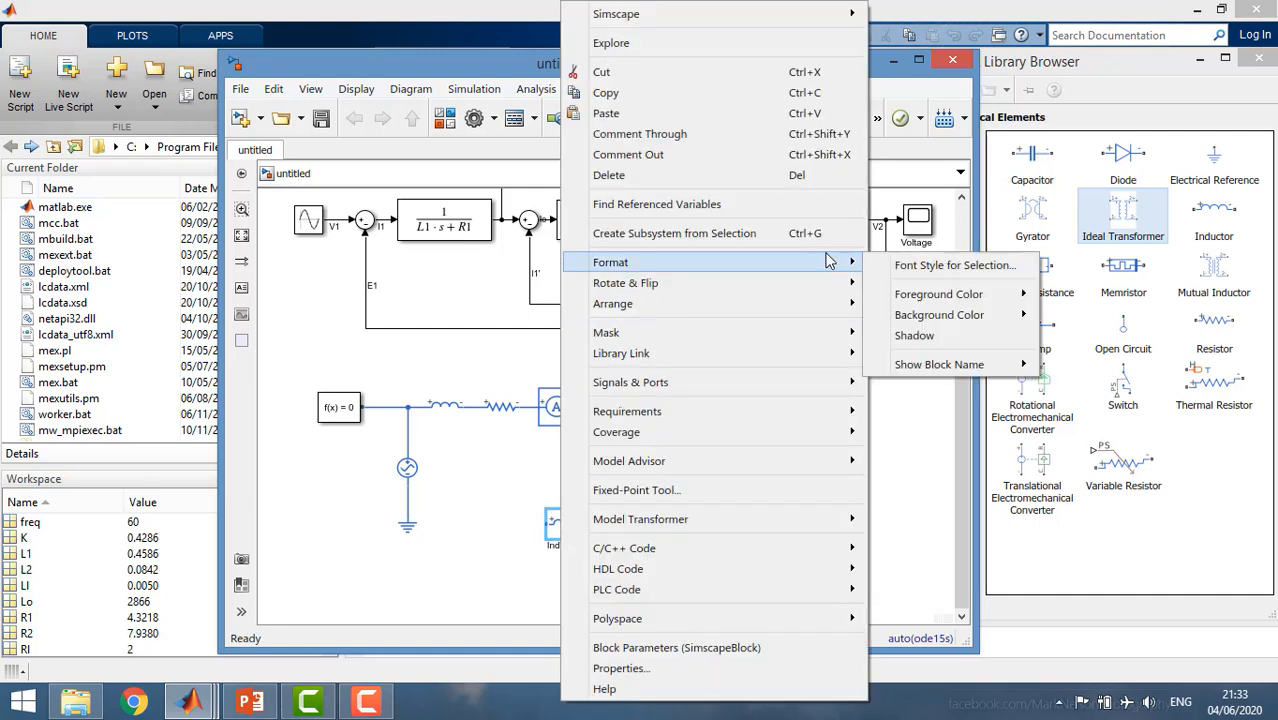
mouse_move(853, 284)
left_click(910, 284)
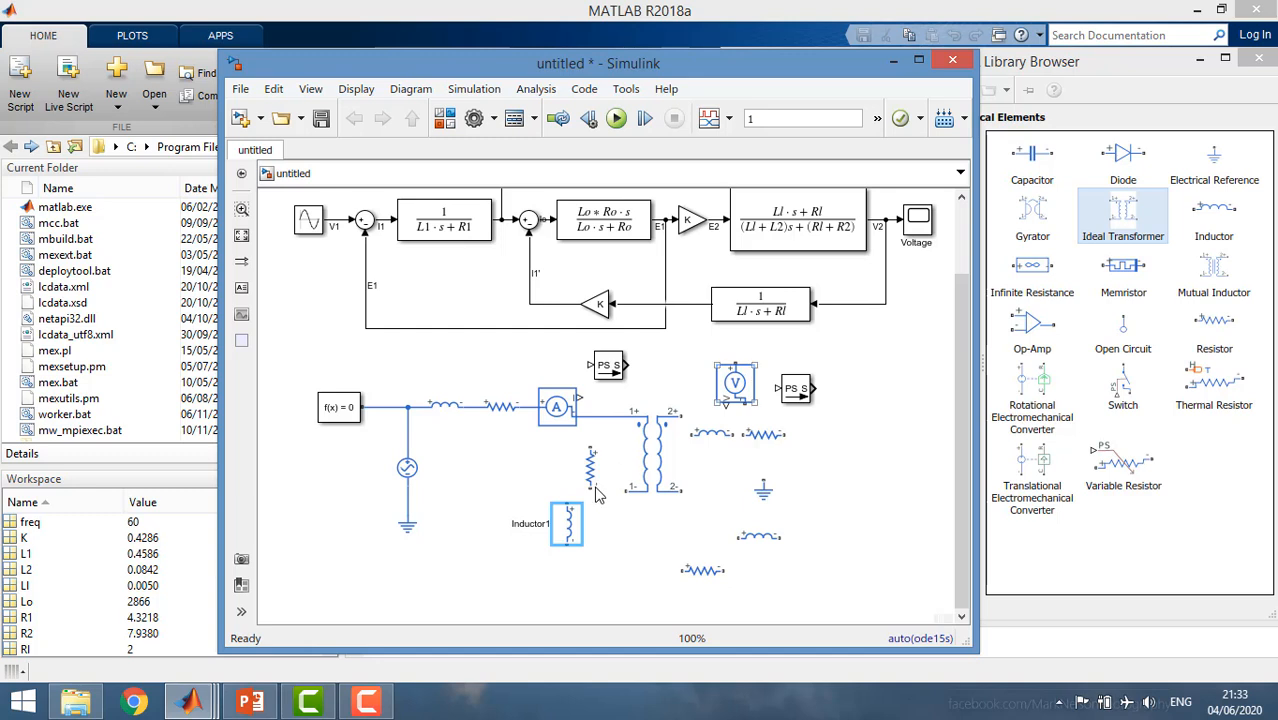
left_click_drag(560, 530, 590, 447)
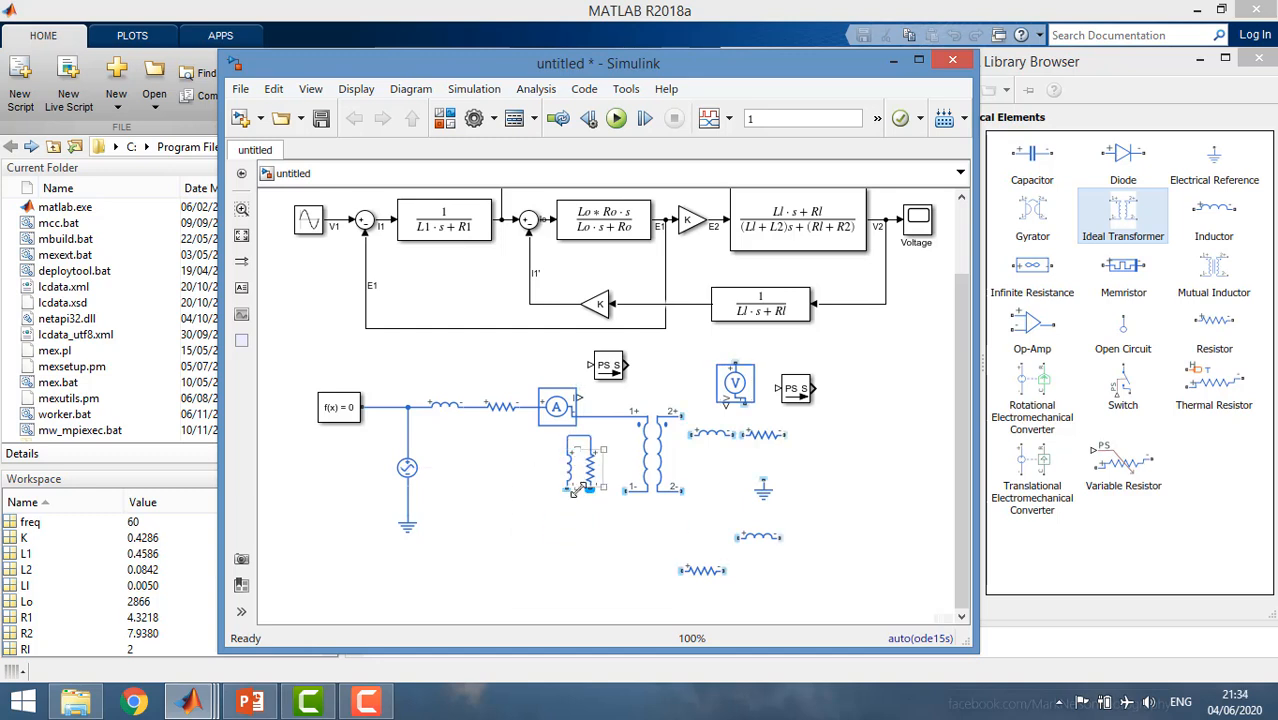
left_click_drag(573, 490, 590, 489)
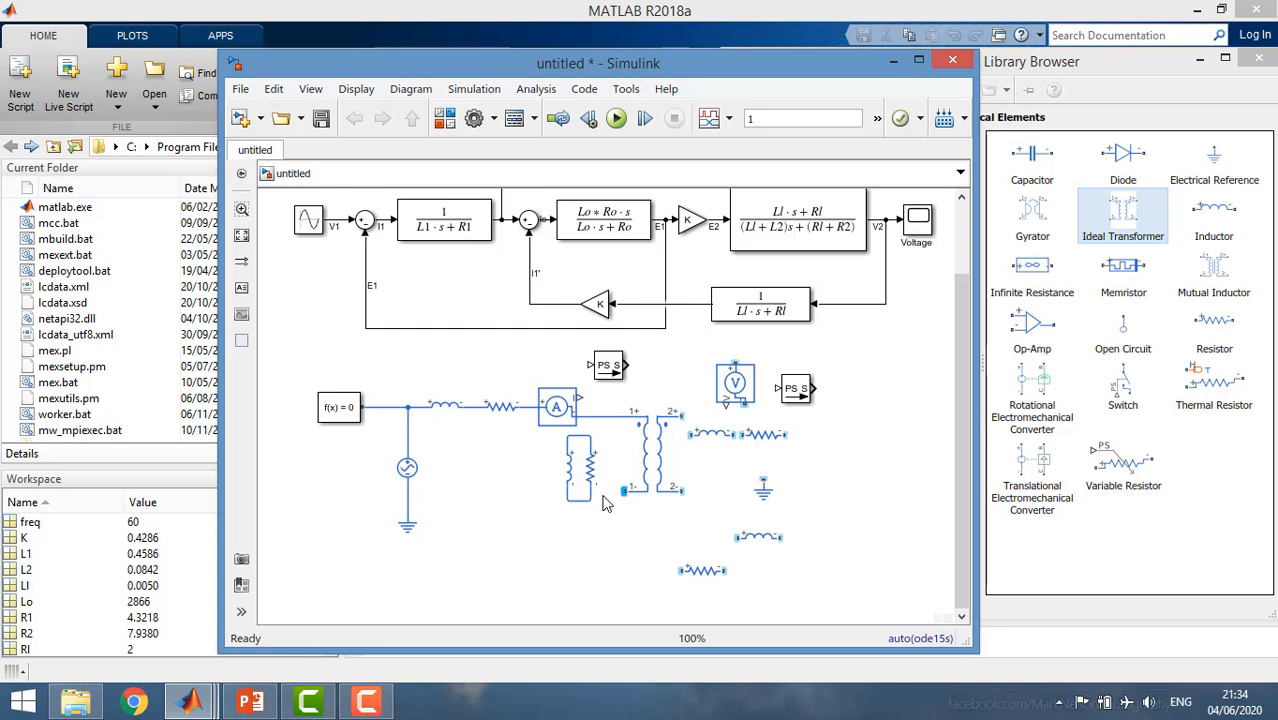
Connect the parallel inductor-resistor pair's lower node to the transformer's 1- terminal and nudge the pair up to align the line.
left_click(576, 476)
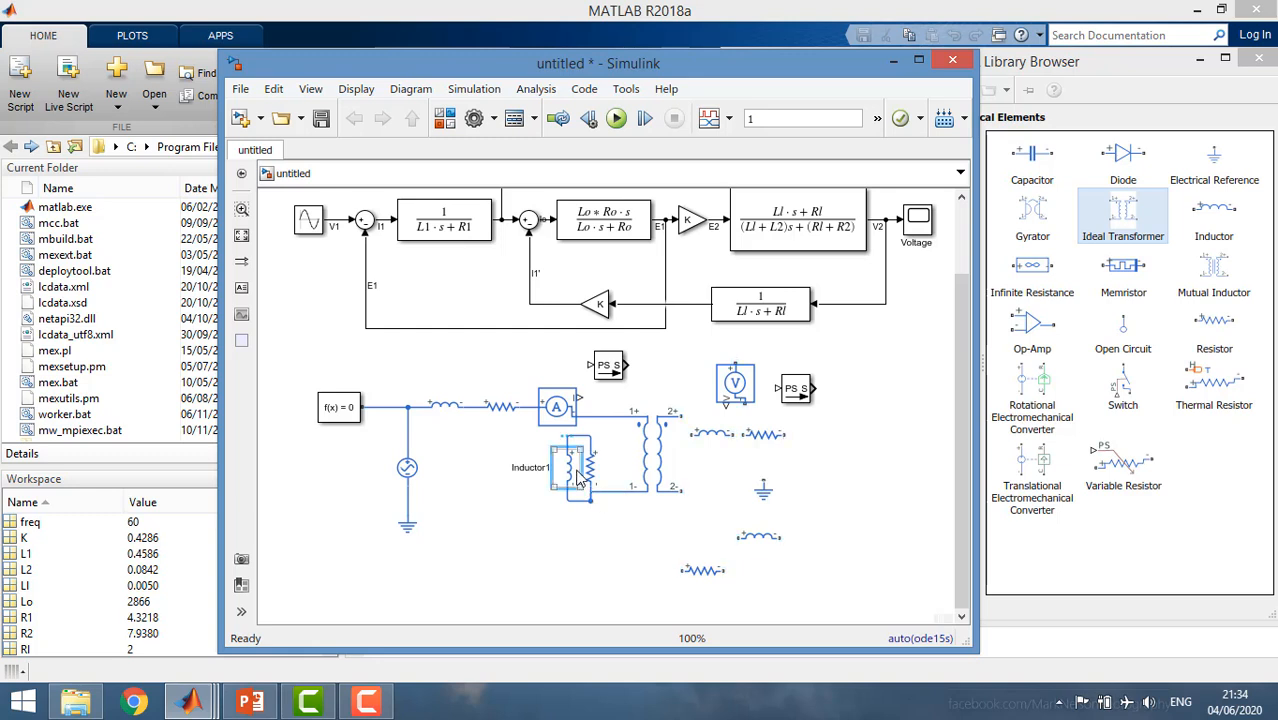
left_click(555, 538)
left_click_drag(529, 446, 581, 455)
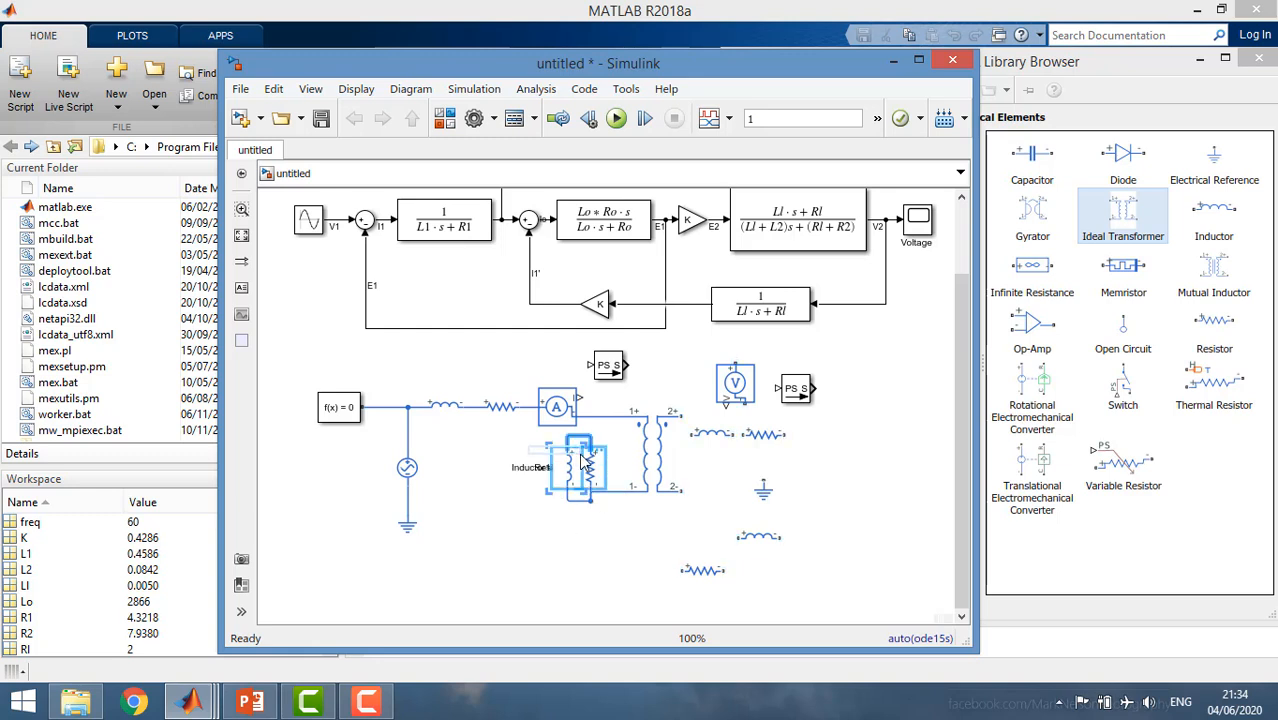
key("Up")
key("Up")
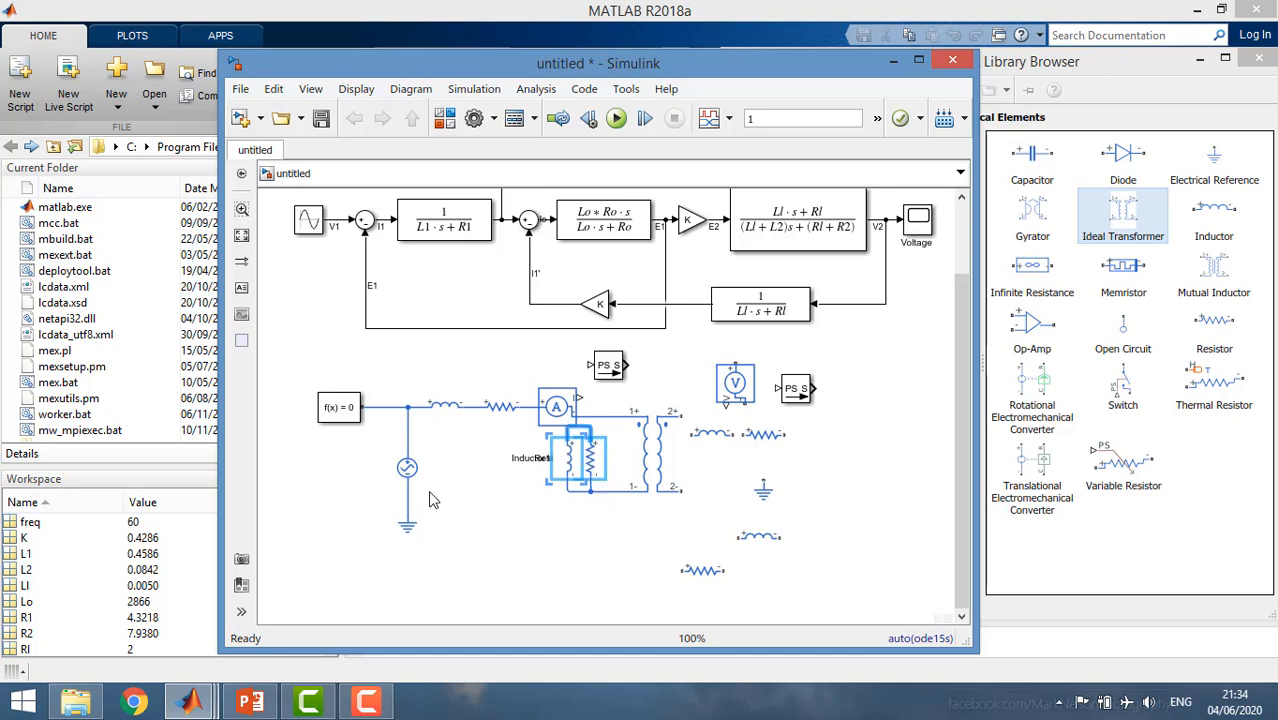
Shift the Current Sensor nearer the transformer and tie the parallel branch's upper node to the line between the series resistor and the sensor.
left_click_drag(553, 410, 590, 403)
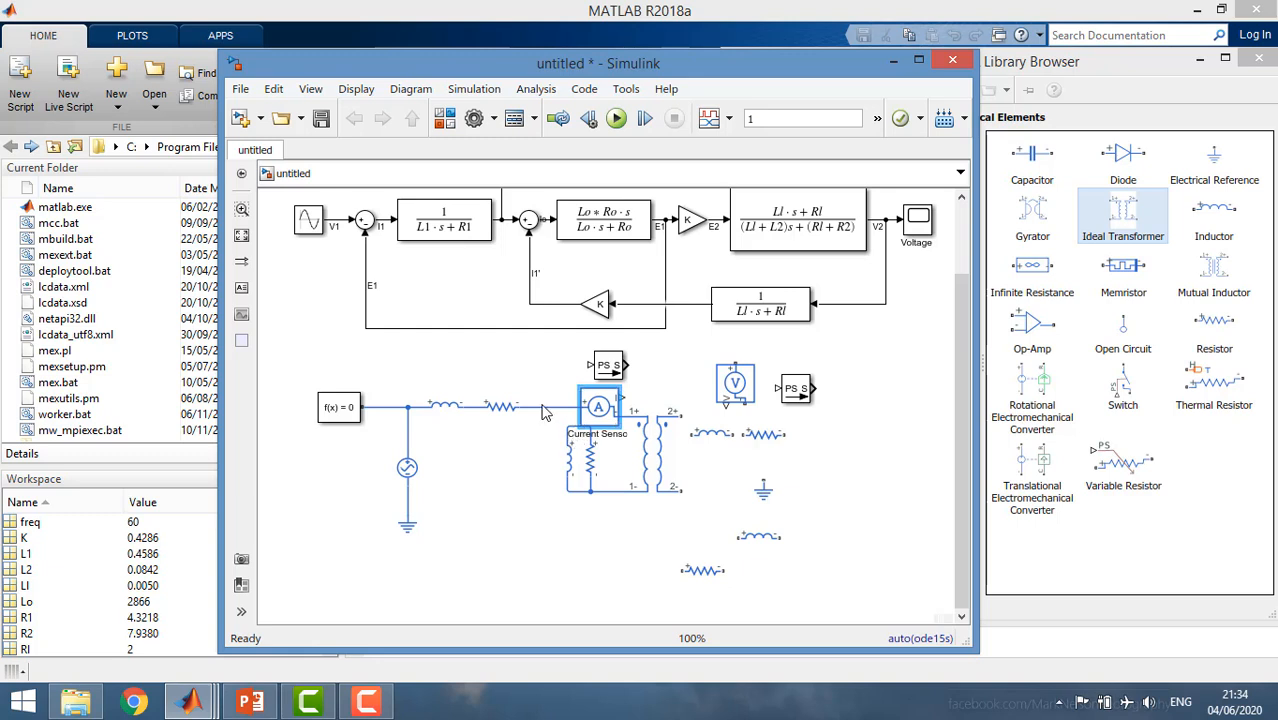
left_click(573, 432)
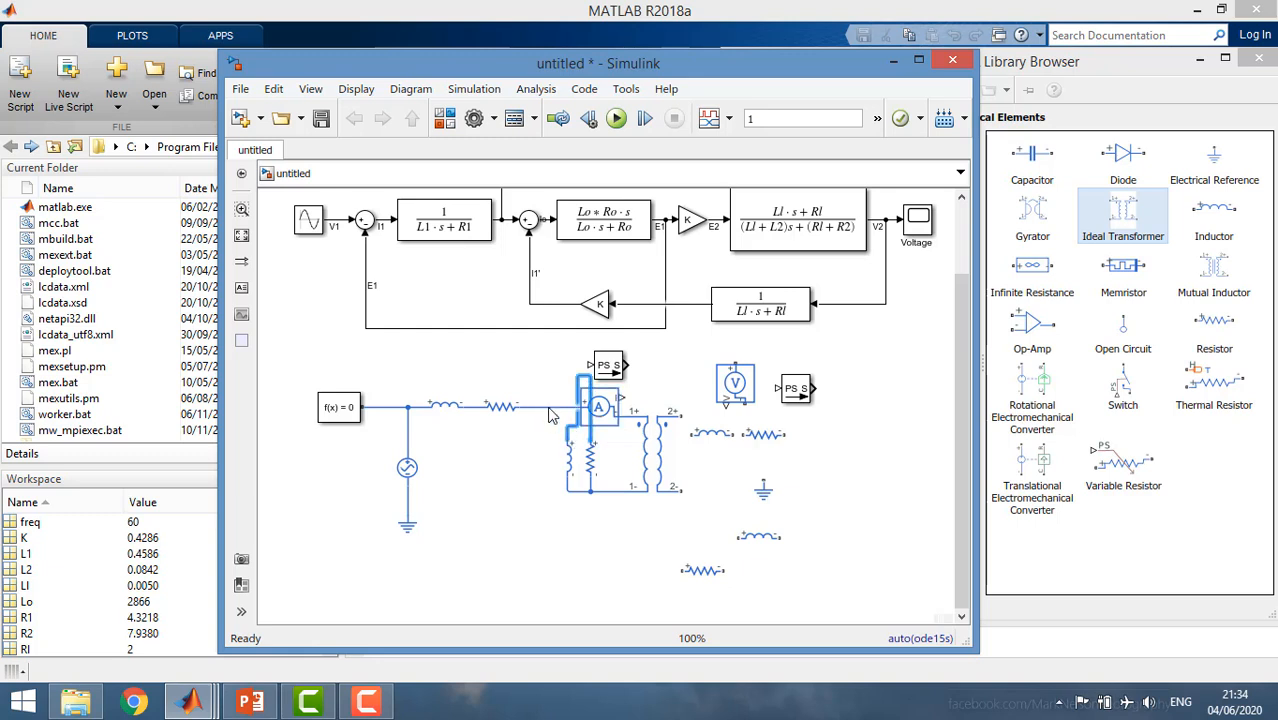
mouse_move(519, 405)
left_mouse_down()
mouse_move(581, 392)
mouse_move(584, 404)
left_mouse_up()
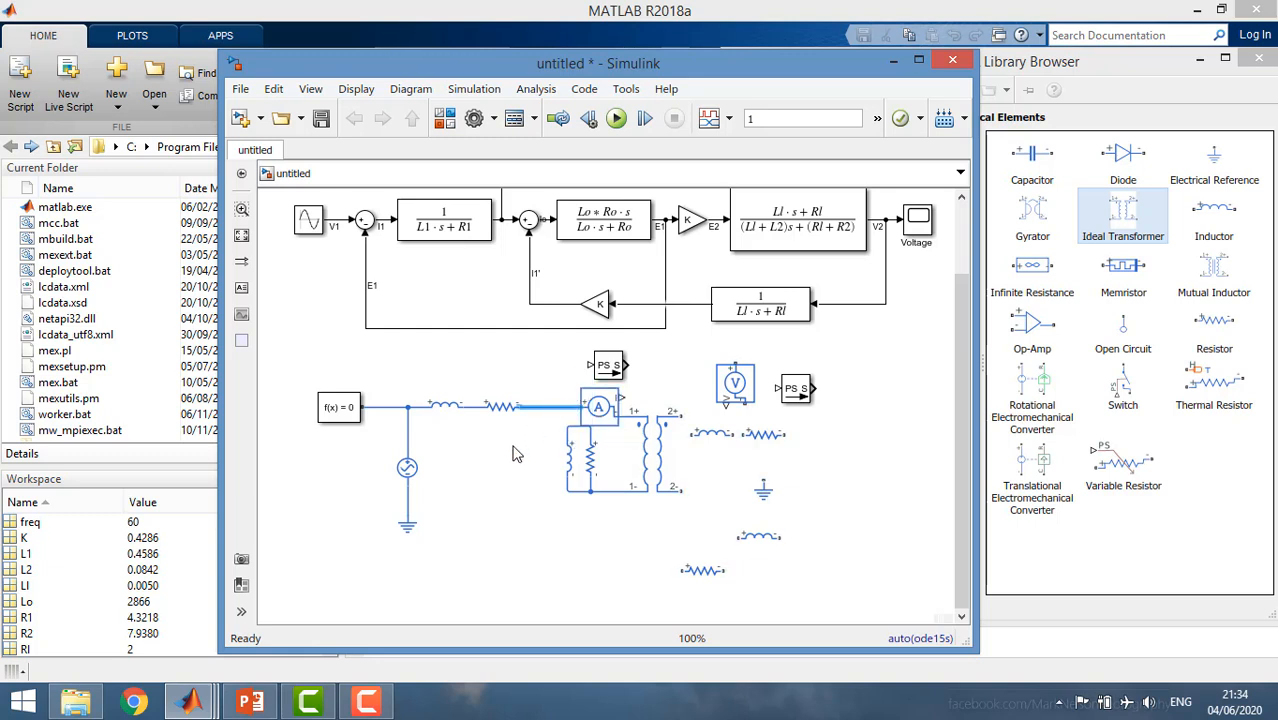
left_click(592, 424)
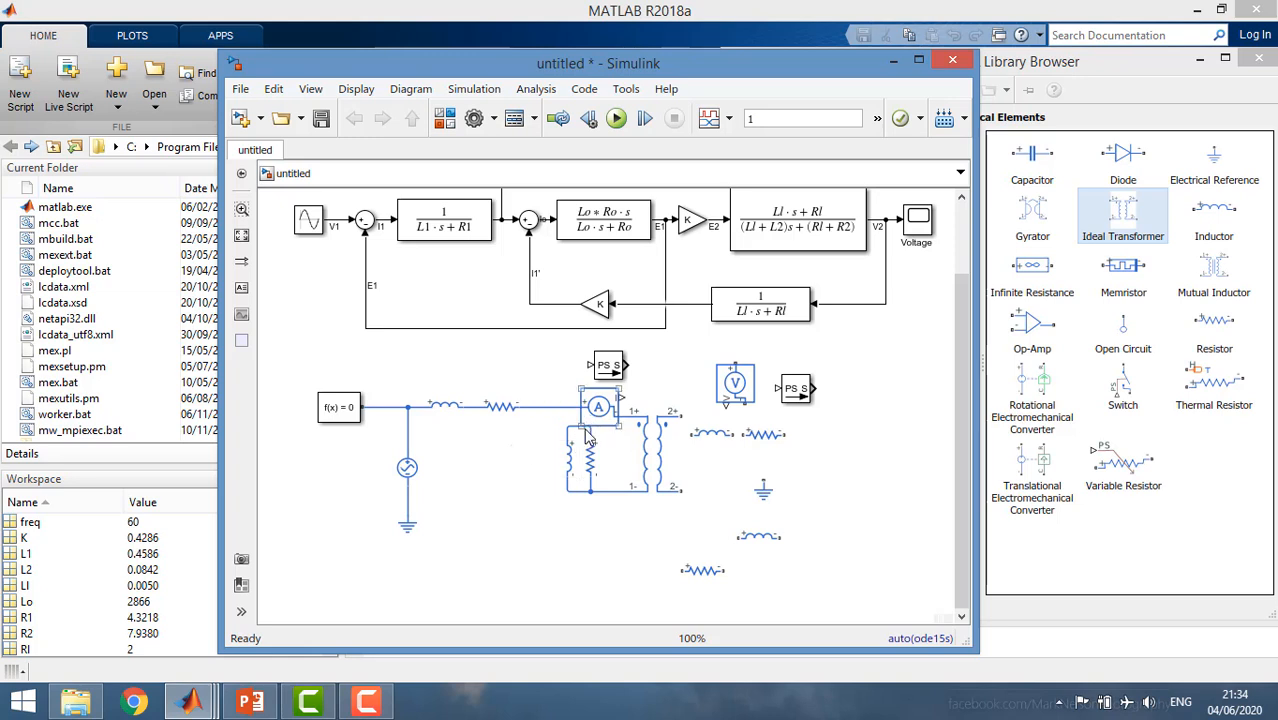
mouse_move(567, 406)
left_mouse_down()
mouse_move(573, 435)
mouse_move(602, 461)
left_mouse_up()
key("Left")
key("Left")
key("Left")
key("Left")
key("Left")
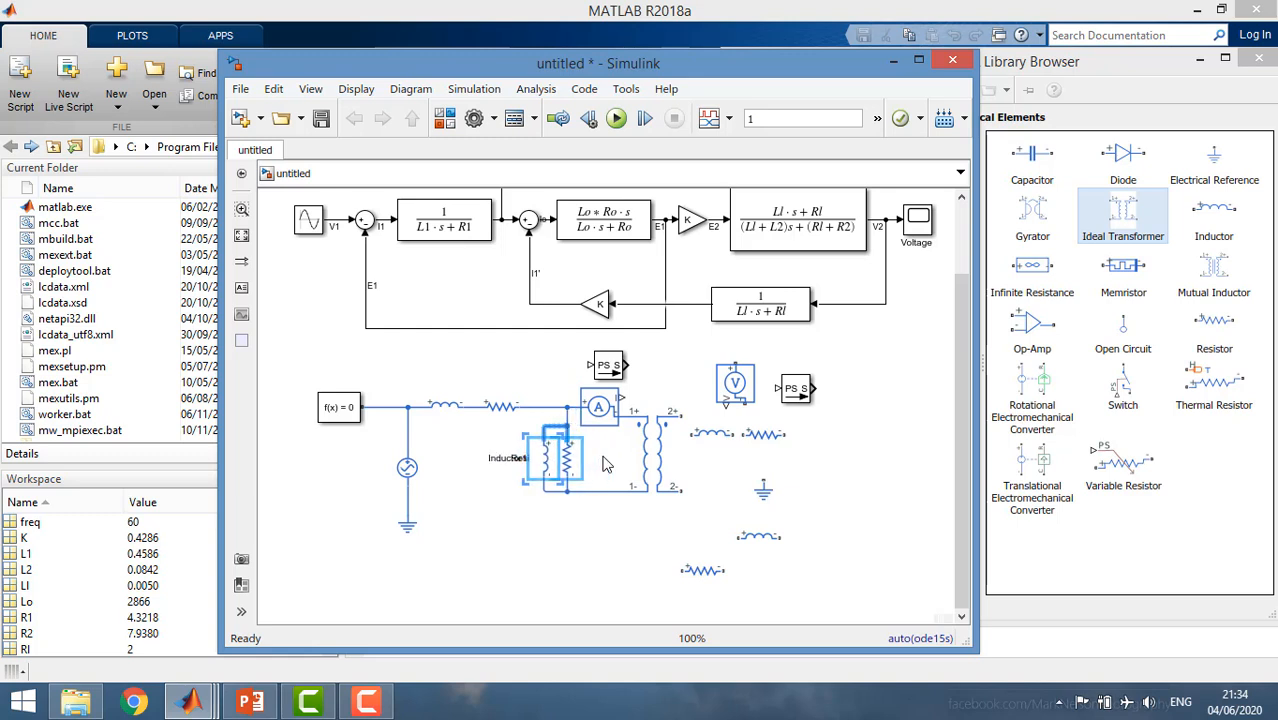
left_click(551, 562)
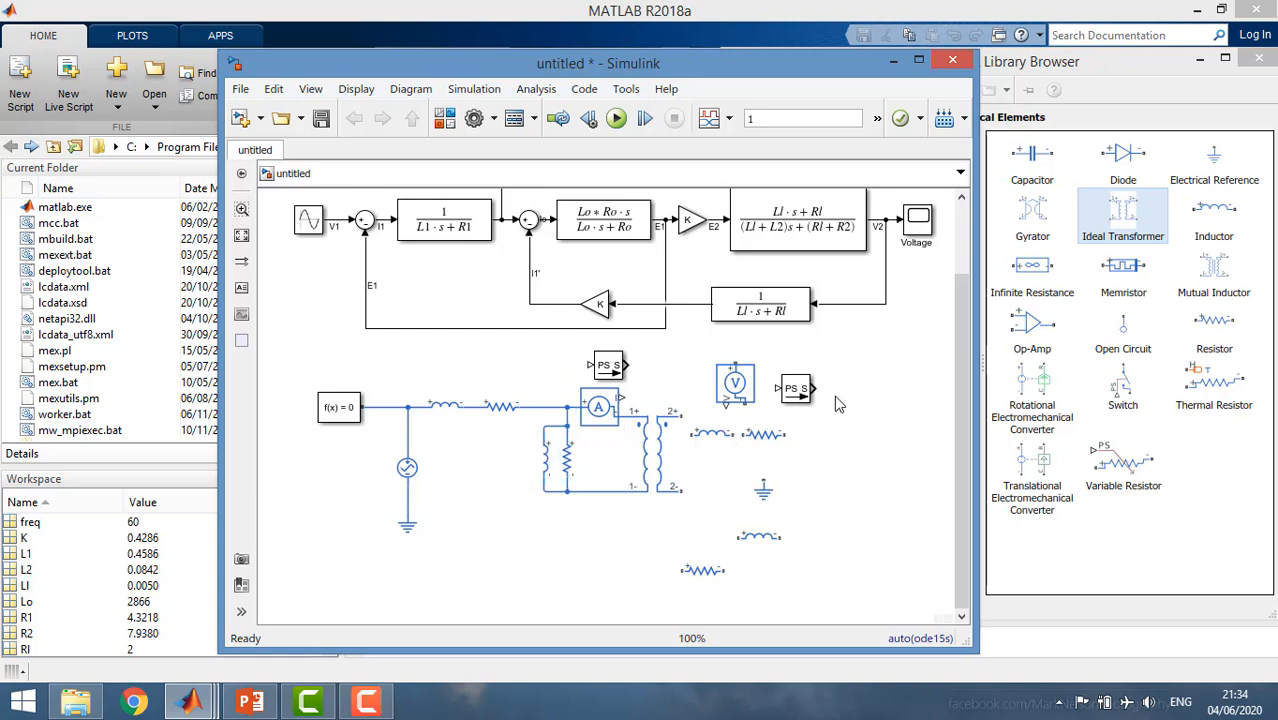
Move the Voltage Sensor and its PS-Simulink Converter aside, and chain an inductor and a resistor in series from the transformer's 2+ terminal.
left_click_drag(861, 407, 735, 360)
left_click_drag(736, 386, 849, 400)
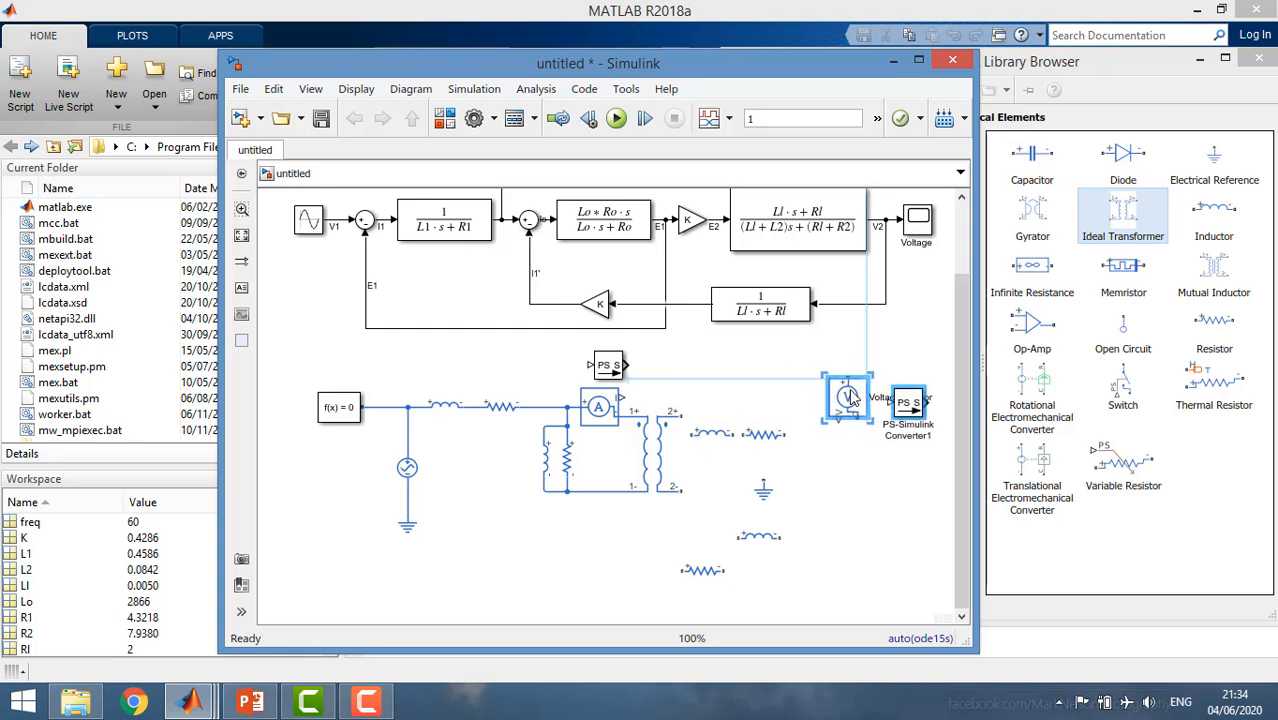
left_click(723, 430)
left_click_drag(727, 431, 731, 420)
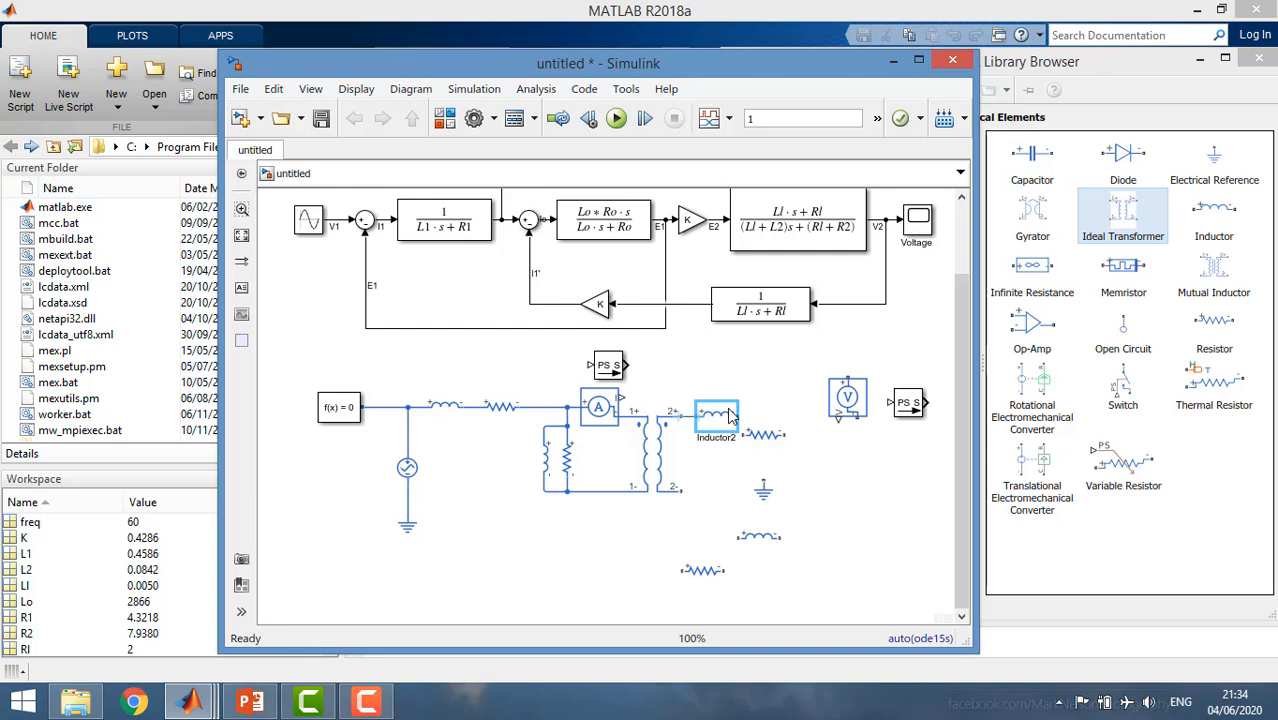
left_click_drag(731, 418, 783, 425)
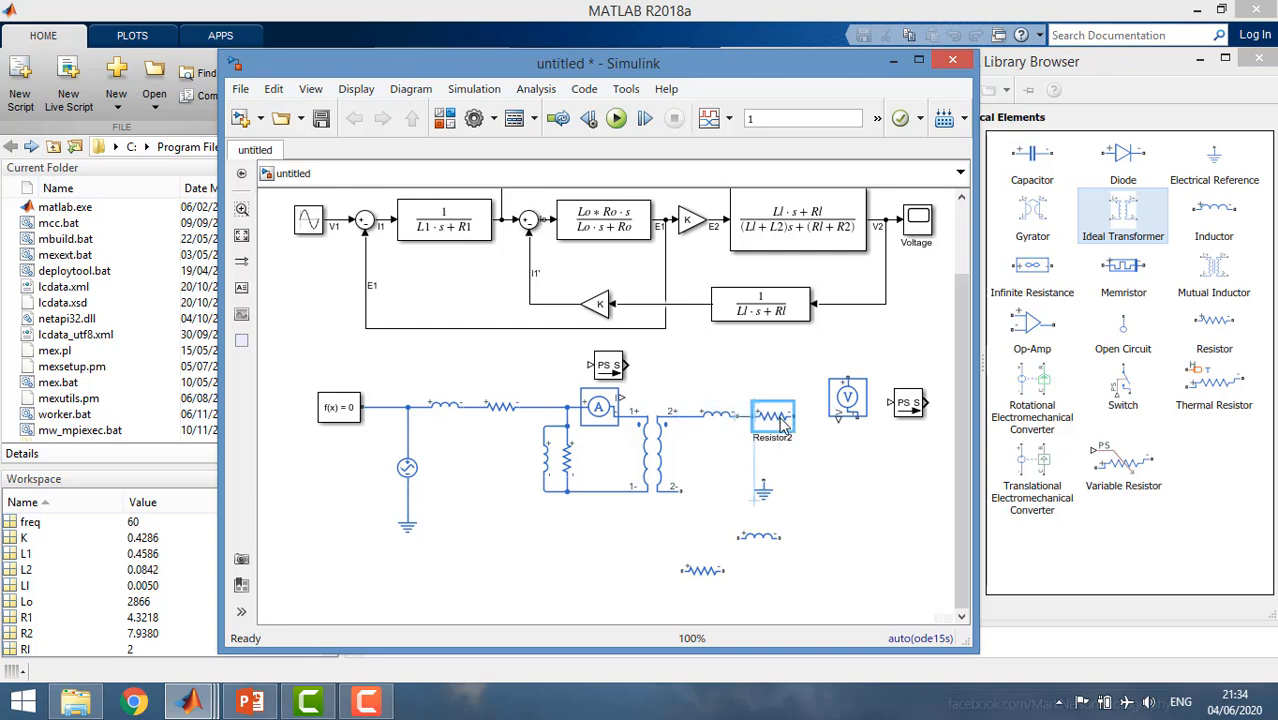
Rotate the remaining loose inductor clockwise and place it vertically below the Voltage Sensor as the load inductor.
left_click(760, 542)
right_click(762, 543)
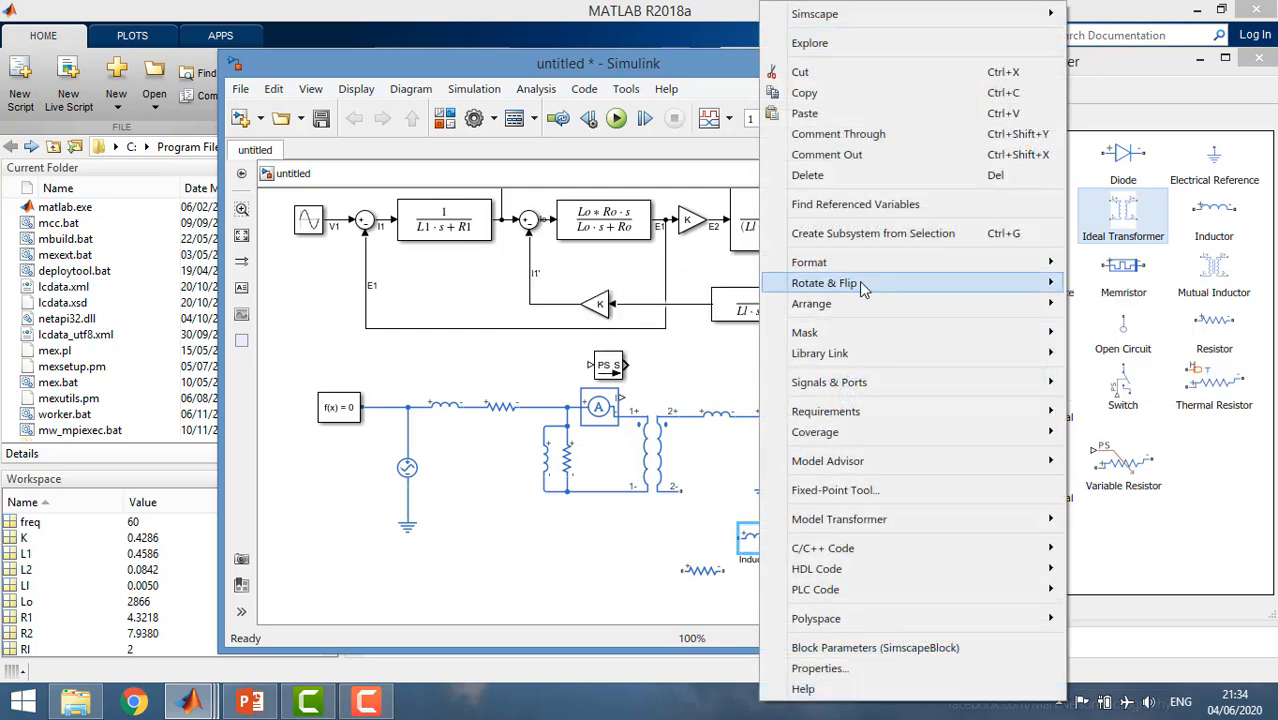
mouse_move(863, 288)
left_click(746, 290)
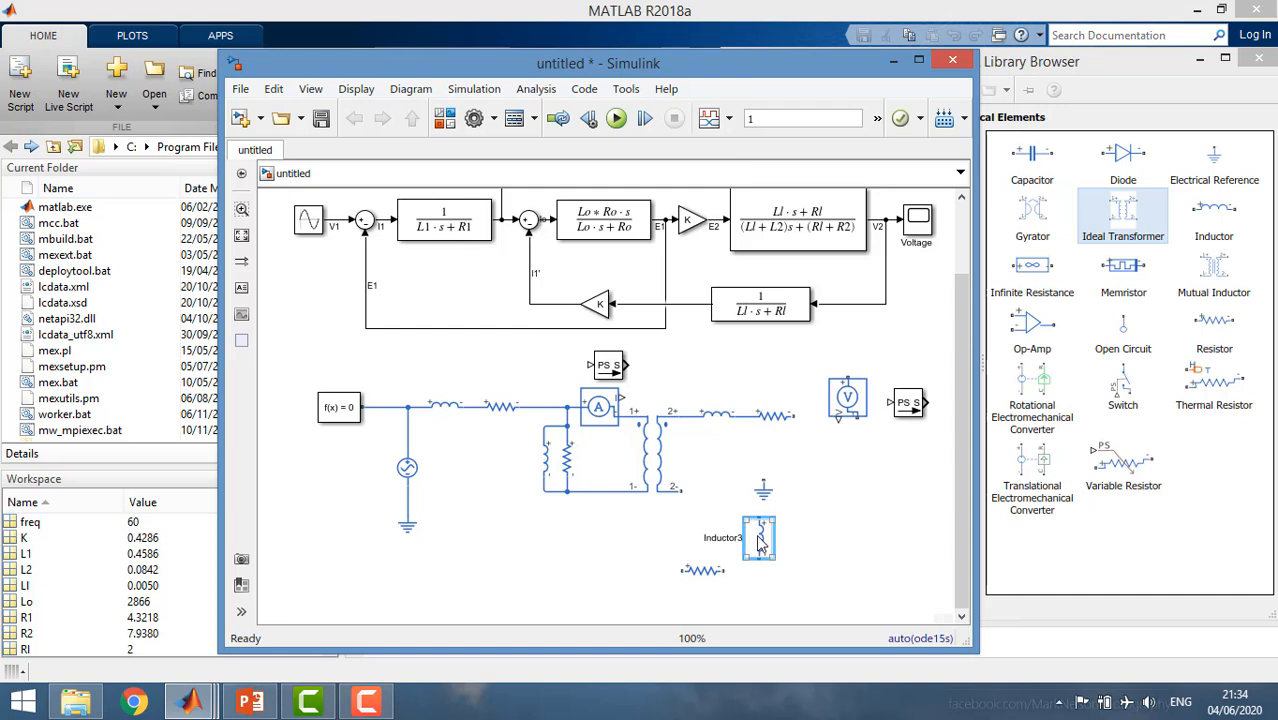
left_click_drag(760, 542, 827, 458)
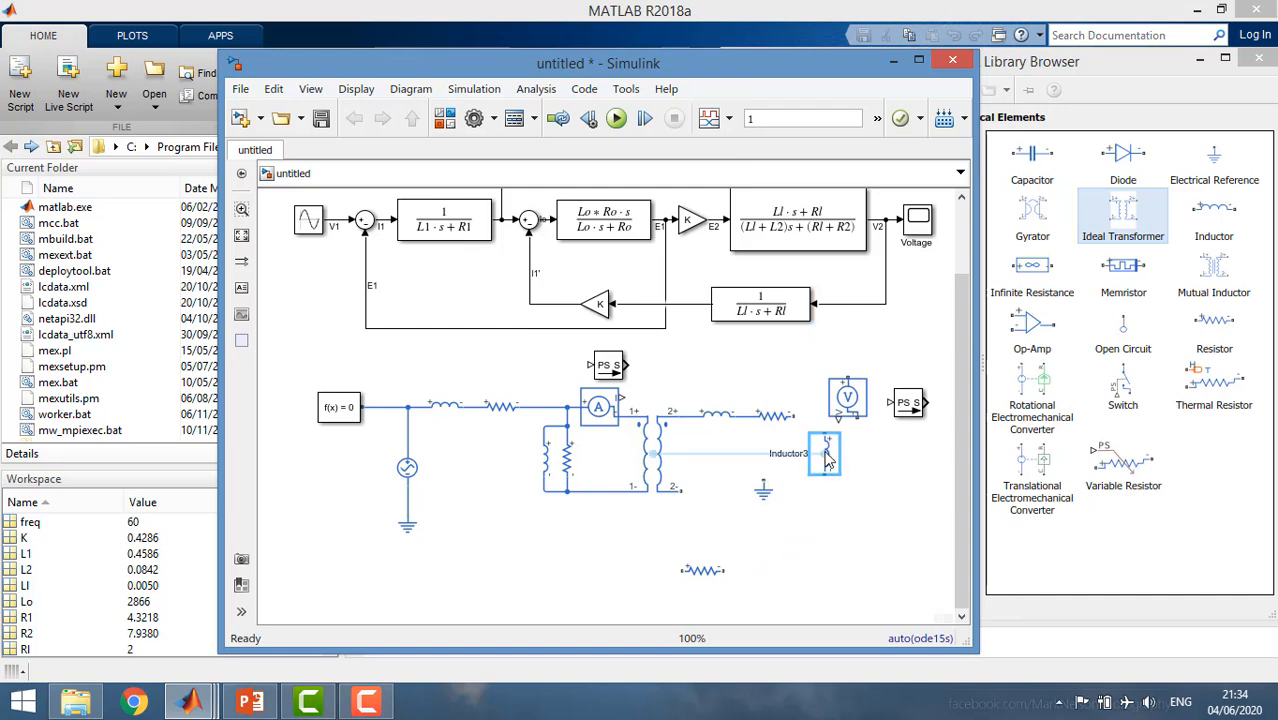
Rotate the last loose resistor clockwise and attach it in series beneath the load inductor.
left_click(720, 571)
right_click(708, 571)
mouse_move(780, 285)
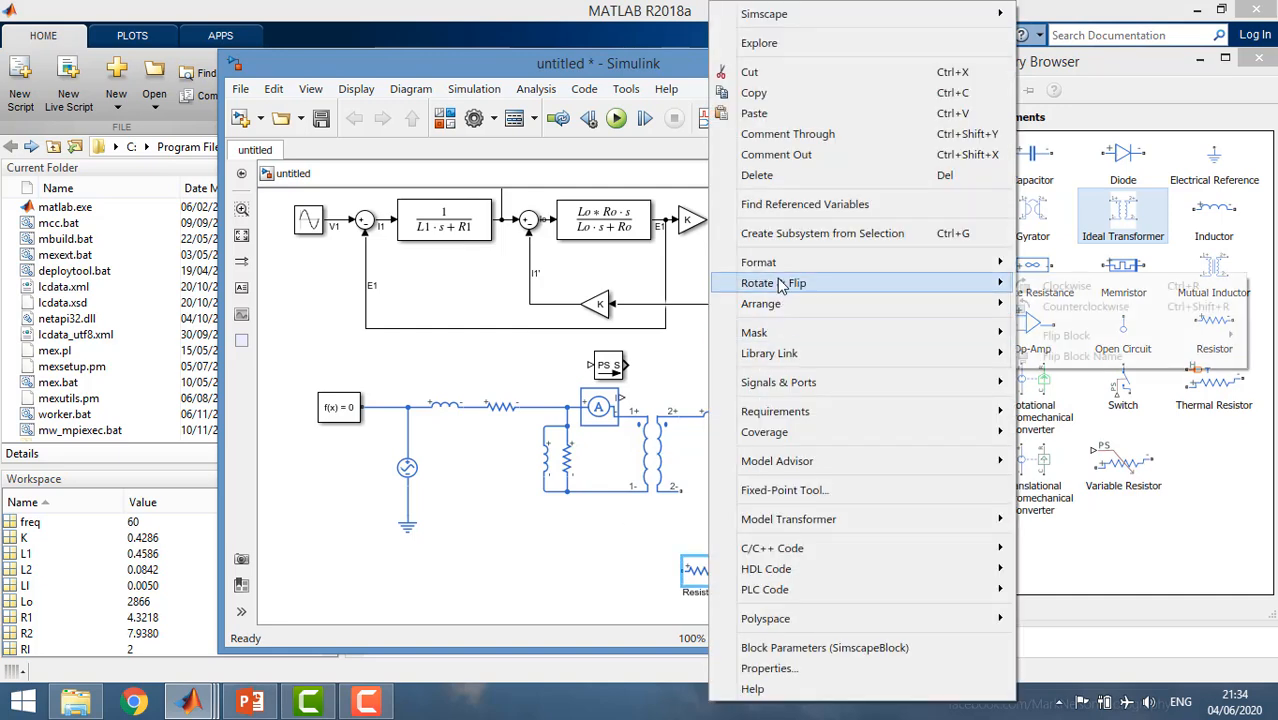
left_click(1045, 286)
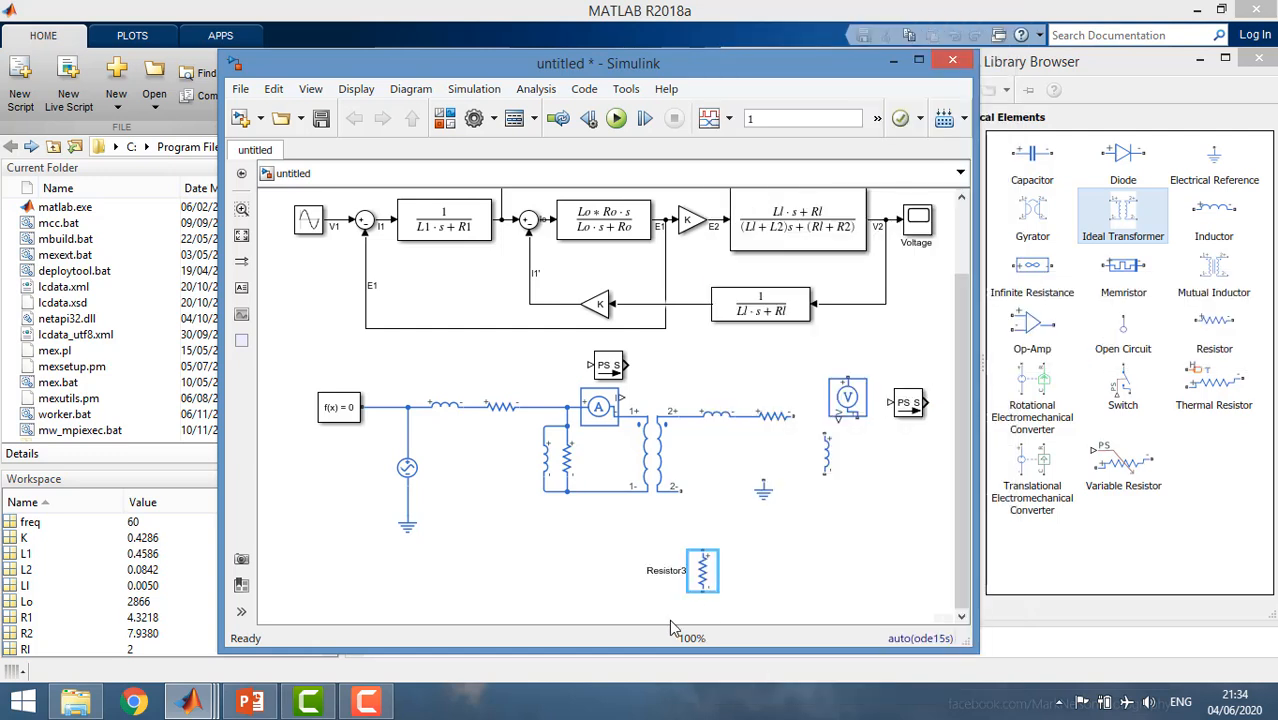
left_click_drag(703, 570, 827, 505)
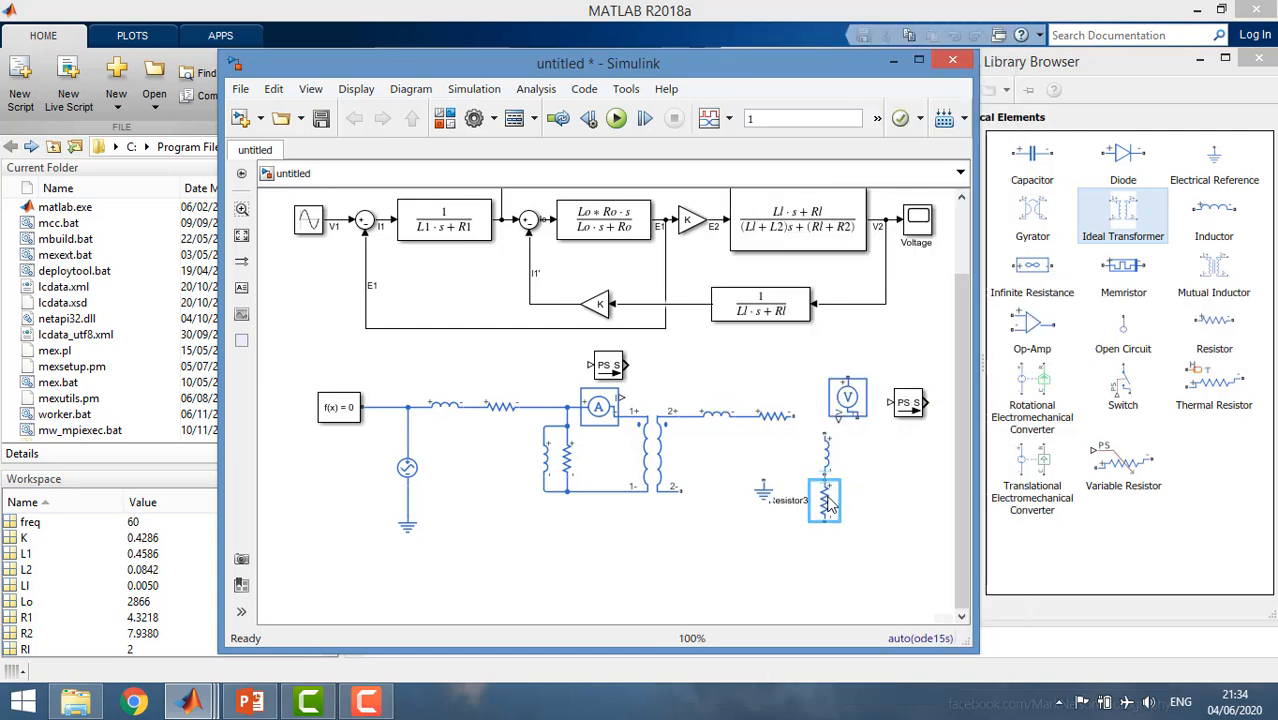
Connect the secondary series resistor to the load inductor and wire the Voltage Sensor across the series load branch.
left_click_drag(795, 415, 825, 428)
left_click_drag(901, 470, 825, 417)
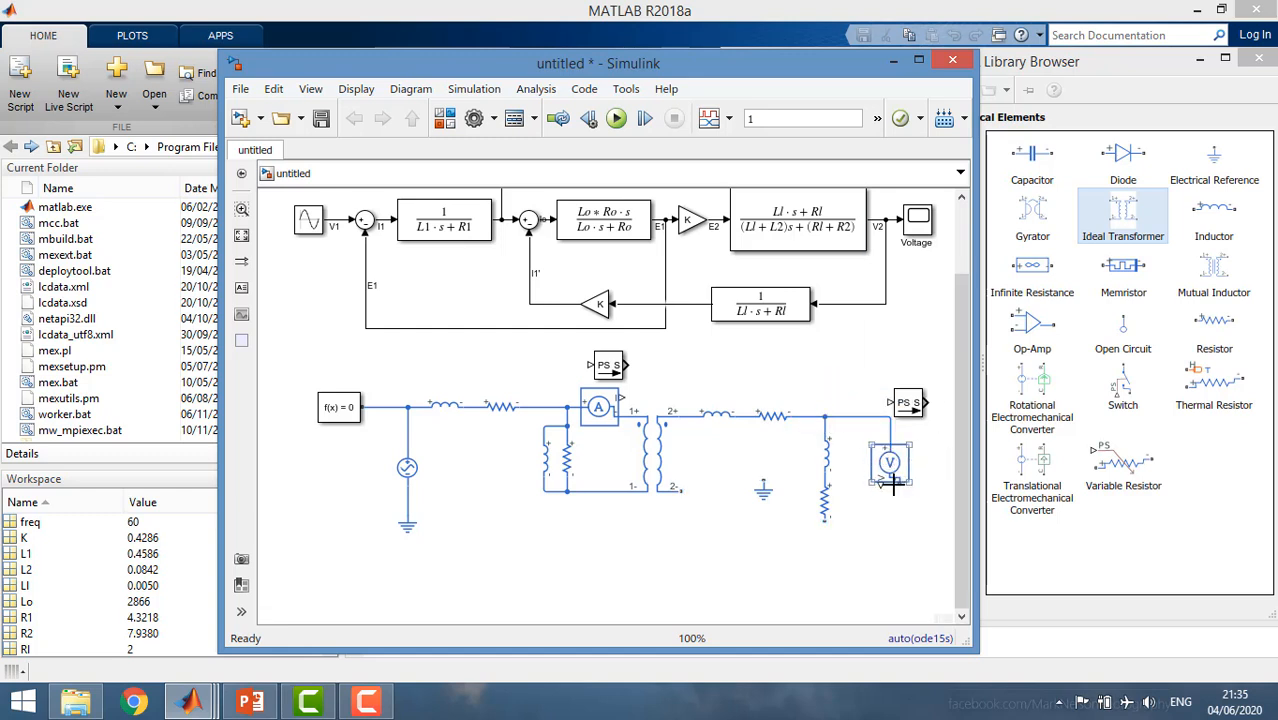
left_click_drag(898, 483, 826, 522)
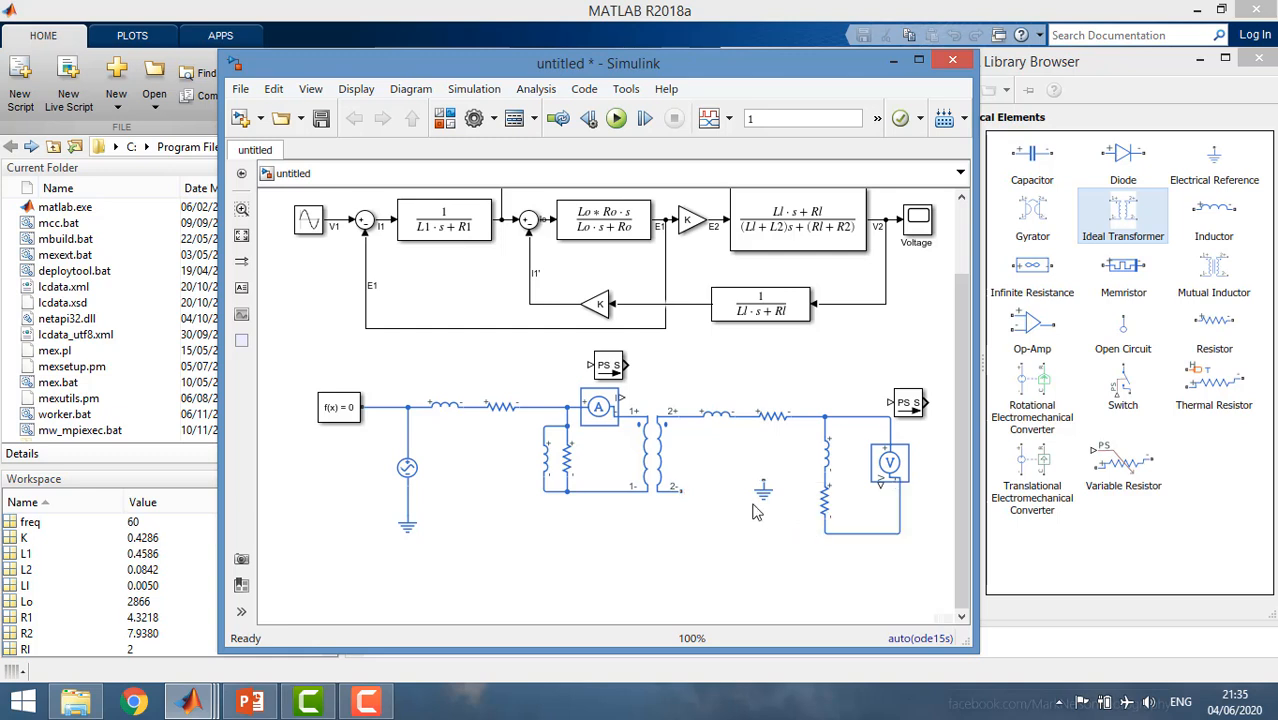
Connect the load's return line and the transformer's 2- terminal to the second Electrical Reference, and tidy the return line's routing.
left_click_drag(764, 488, 750, 551)
left_click(858, 525)
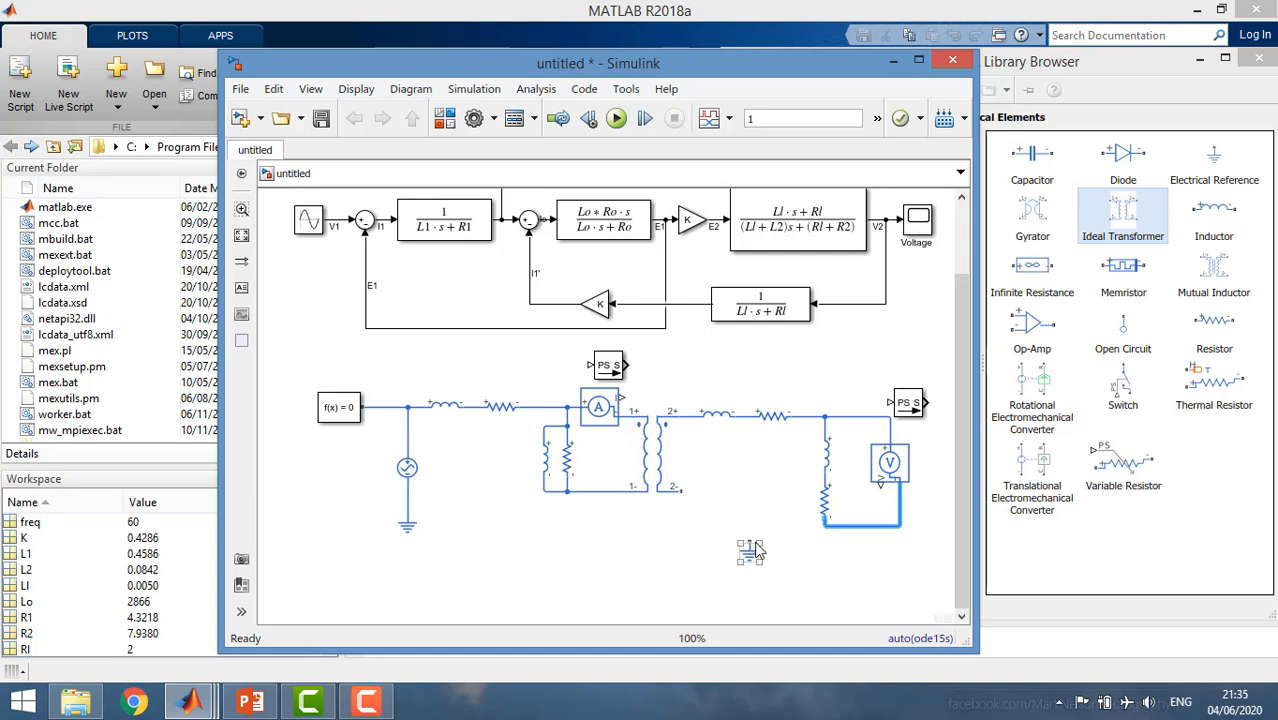
left_click_drag(749, 540, 842, 527)
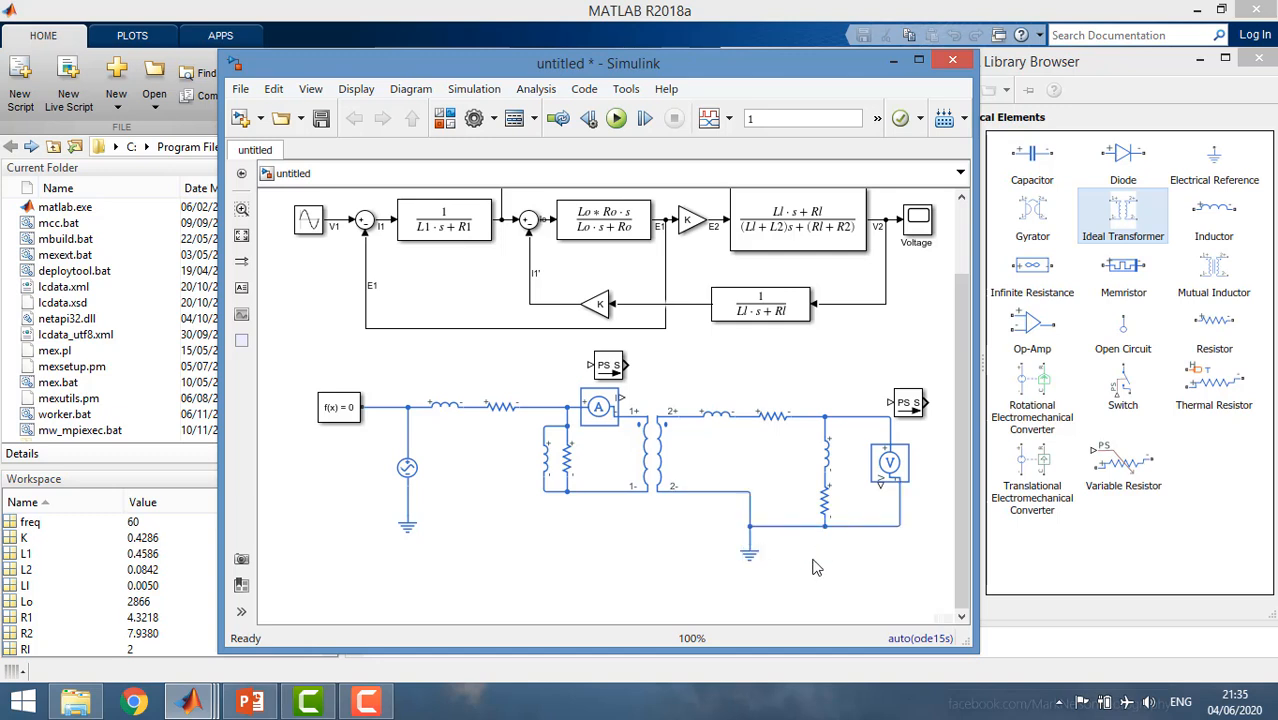
left_click_drag(705, 493, 704, 530)
left_click(640, 558)
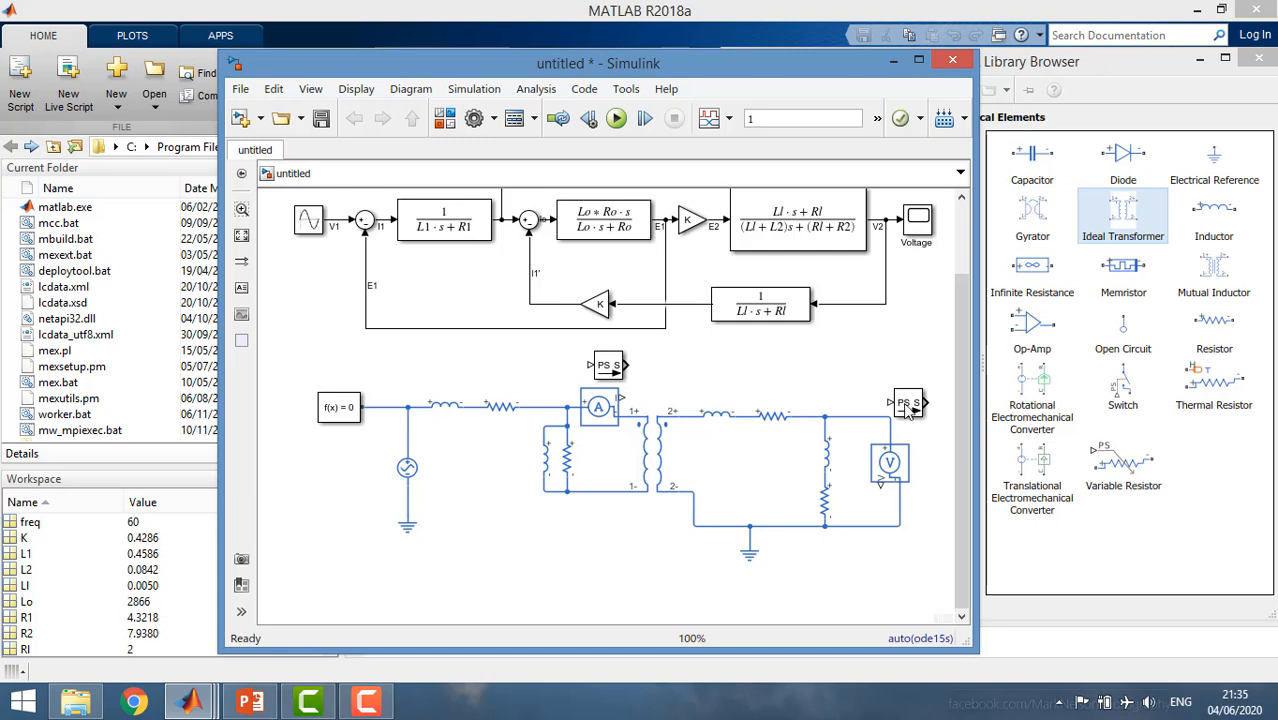
Wire the PS-Simulink Converters to the Voltage and Current Sensor outputs, and tie the primary return node to the source's ground line.
mouse_move(908, 404)
left_mouse_down()
mouse_move(925, 405)
mouse_move(938, 503)
mouse_move(881, 481)
left_mouse_up()
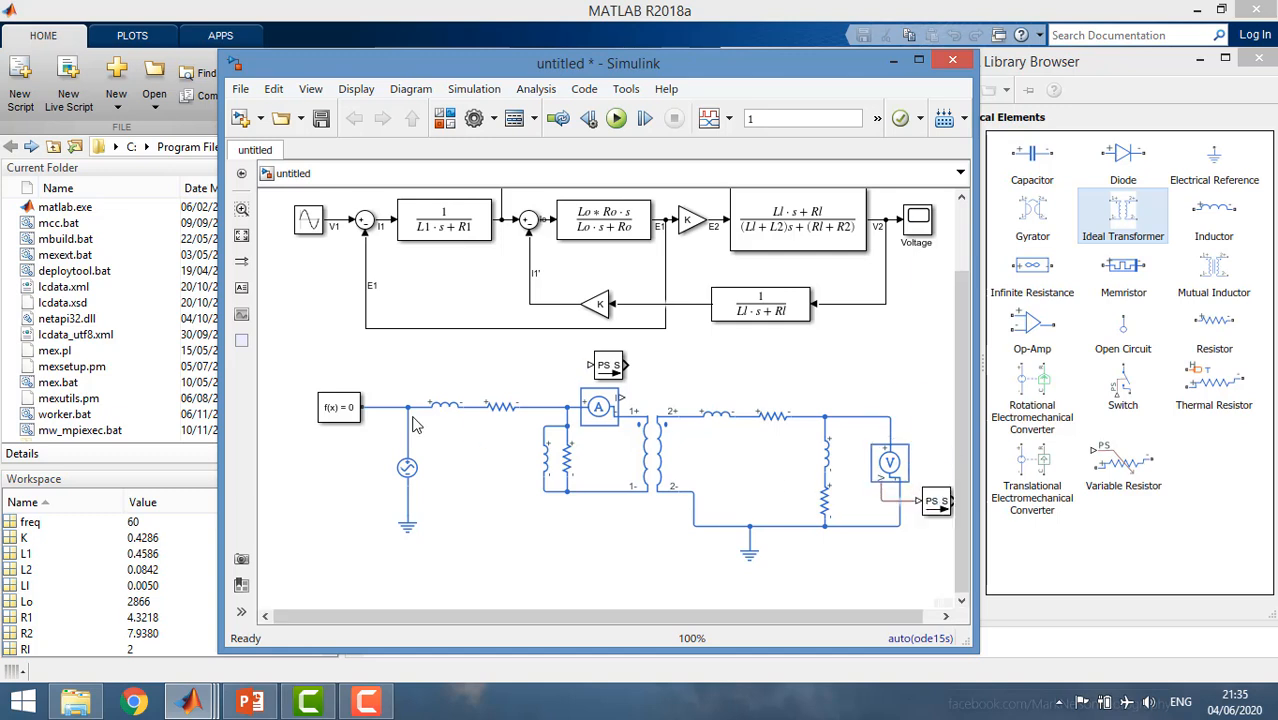
left_click_drag(605, 368, 627, 400)
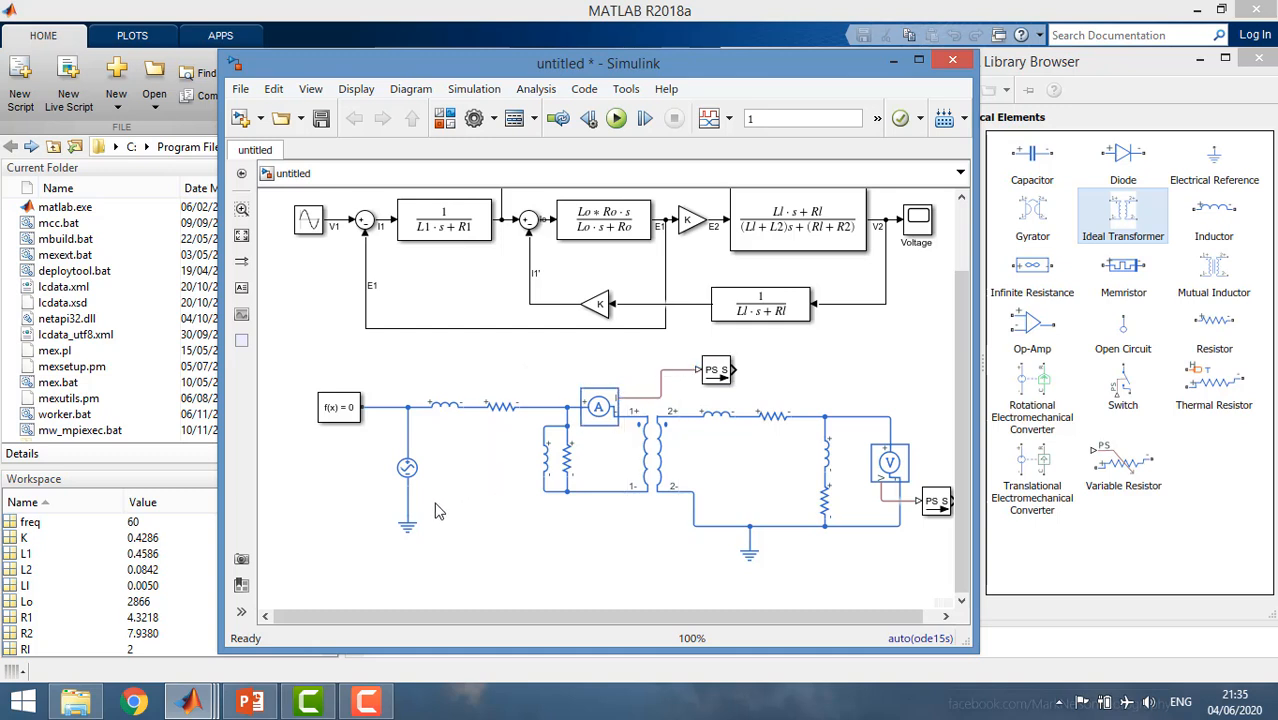
left_click_drag(408, 519, 565, 491)
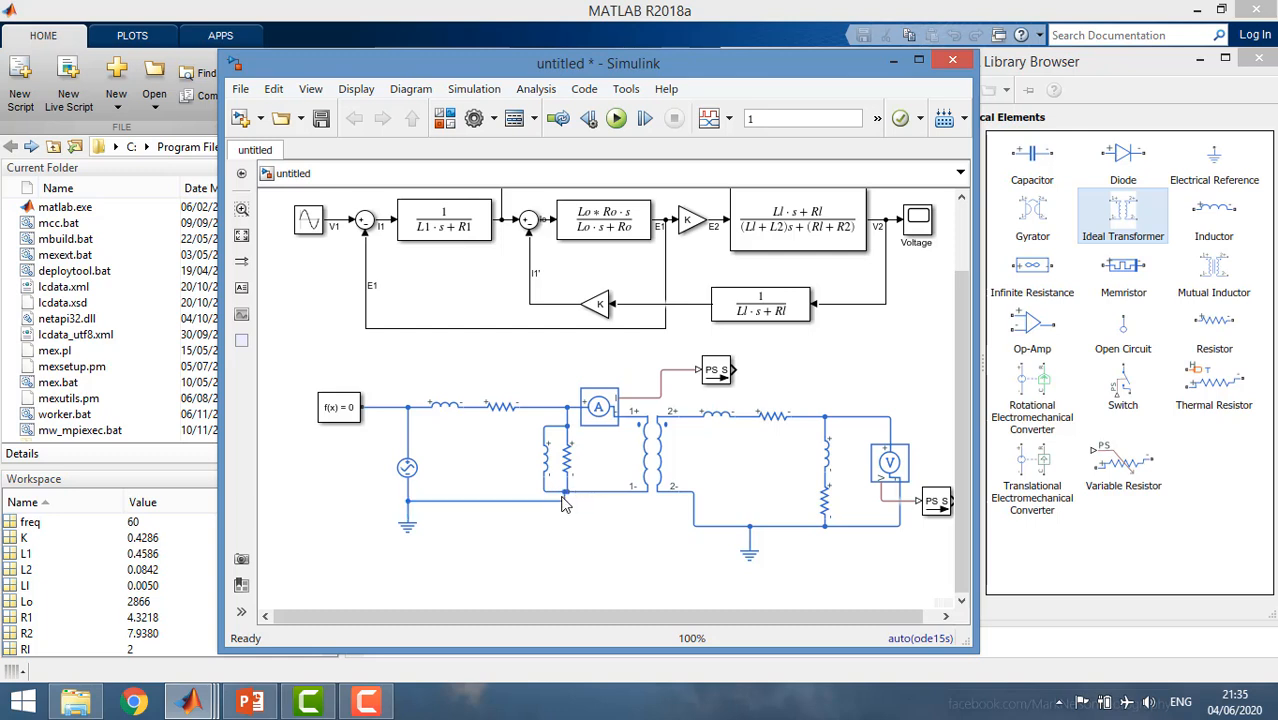
left_click_drag(583, 492, 554, 501)
key("ctrl+z")
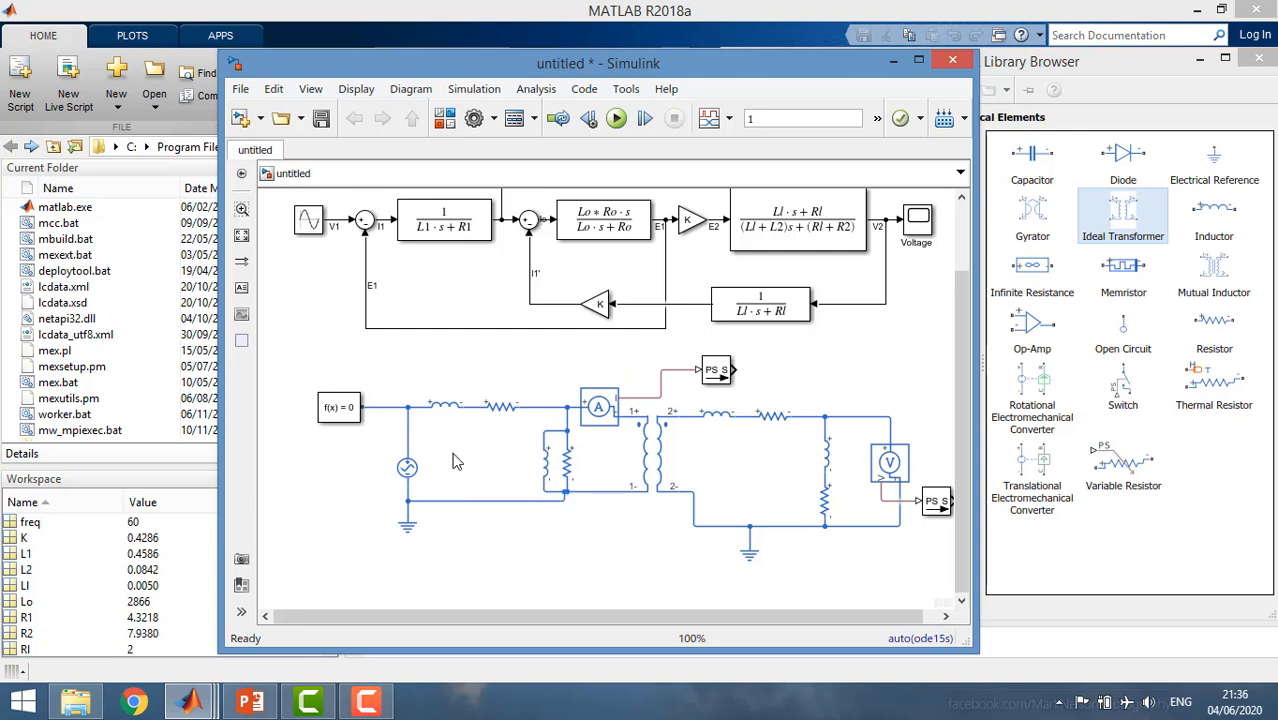
Set the primary series inductor's inductance to L1 and its parallel conductance to 0.
left_click(446, 418)
double_click(455, 414)
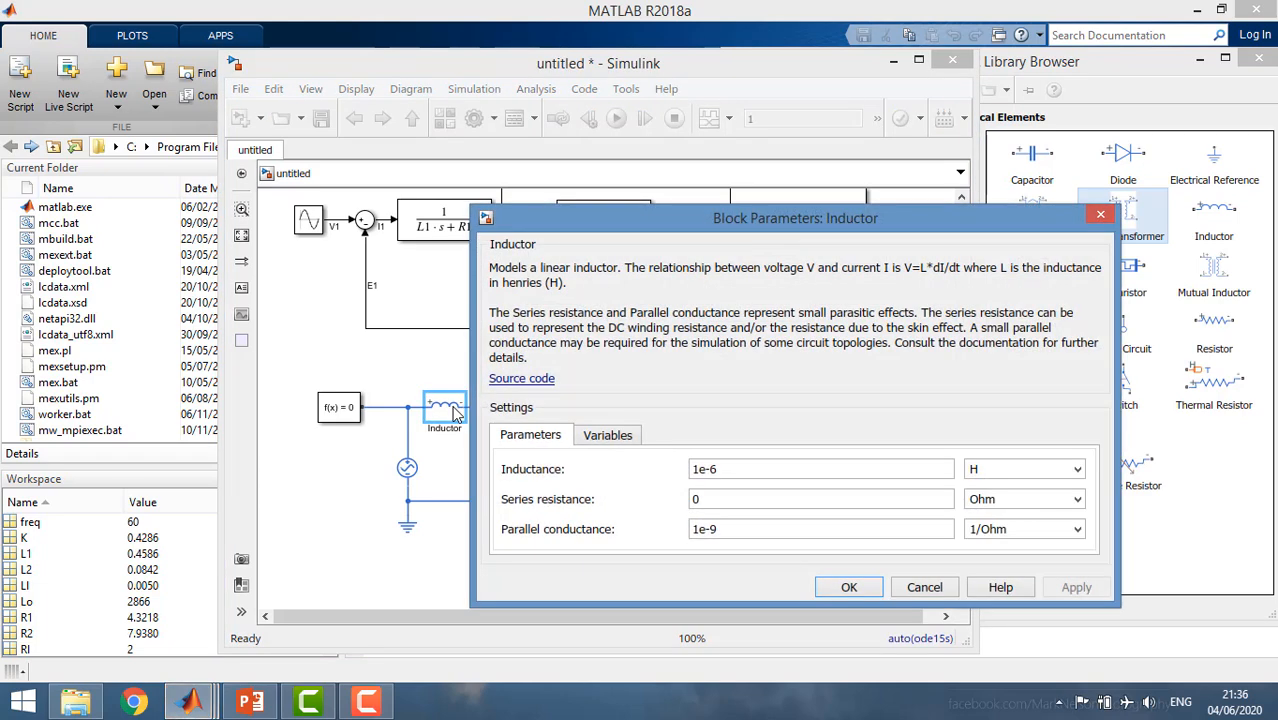
double_click(705, 469)
type("L1")
double_click(714, 528)
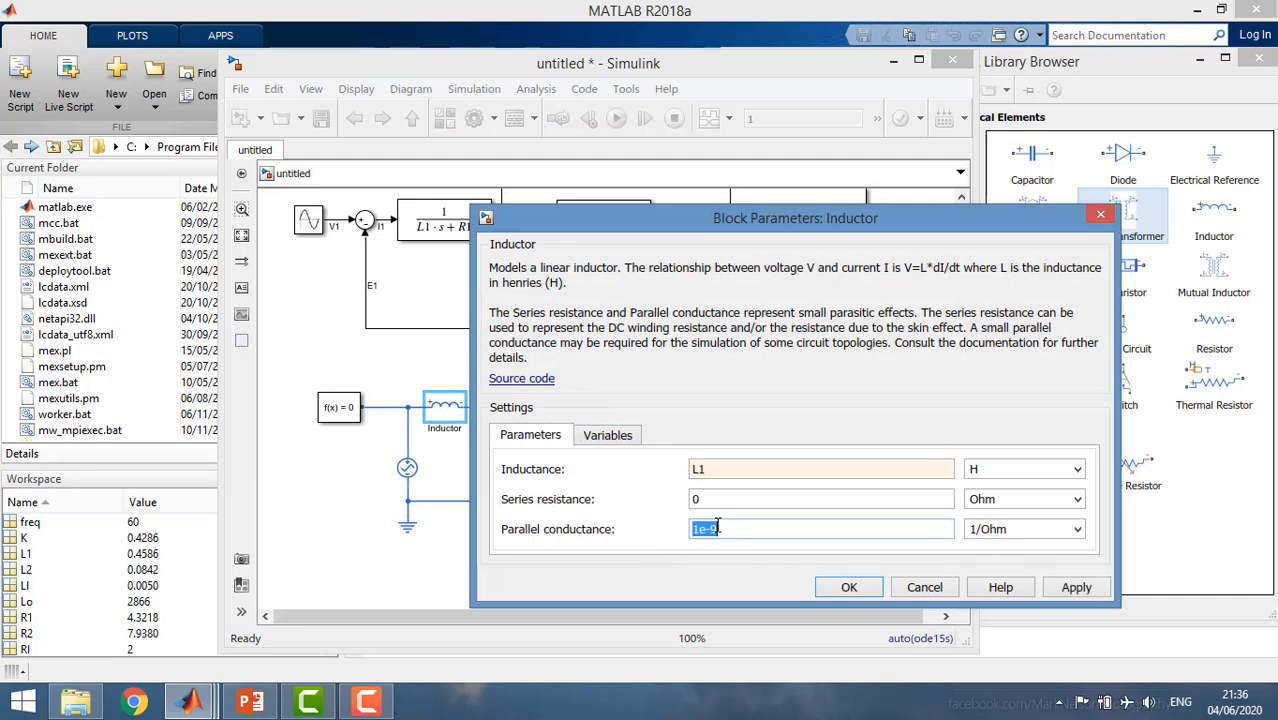
type("0")
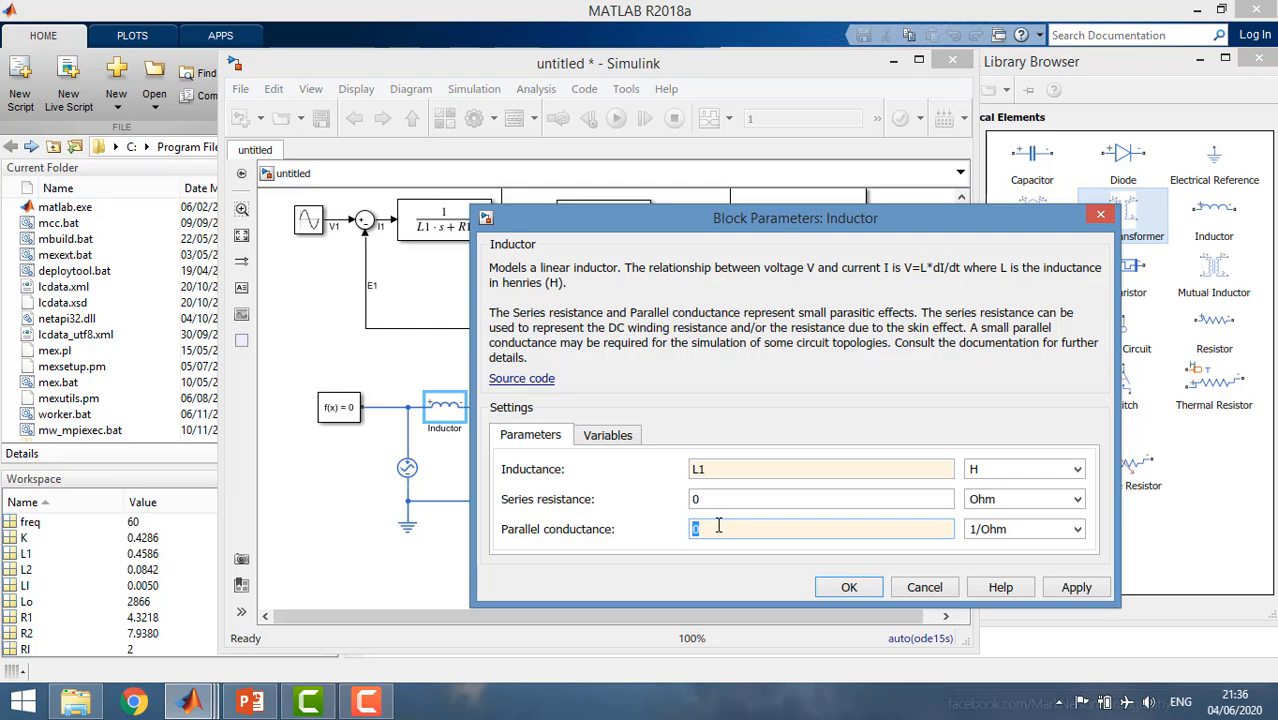
left_click(836, 590)
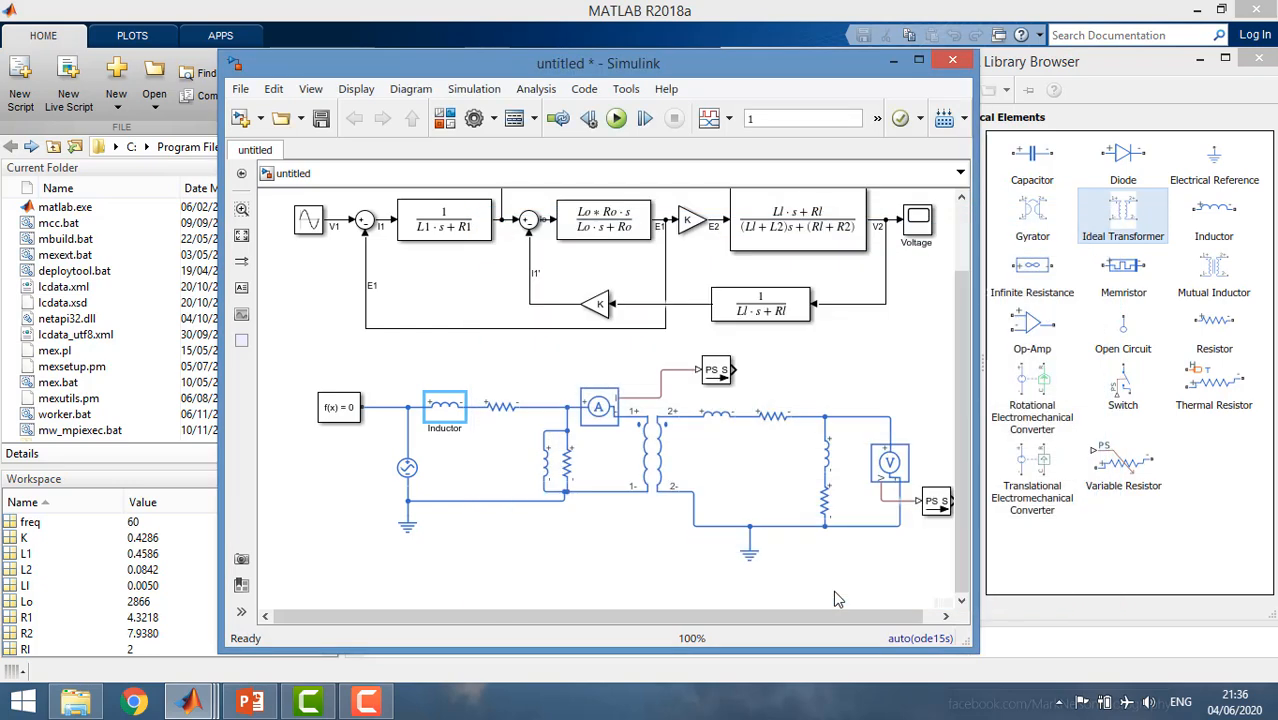
Set the resistance of the primary series resistor to R1.
double_click(507, 415)
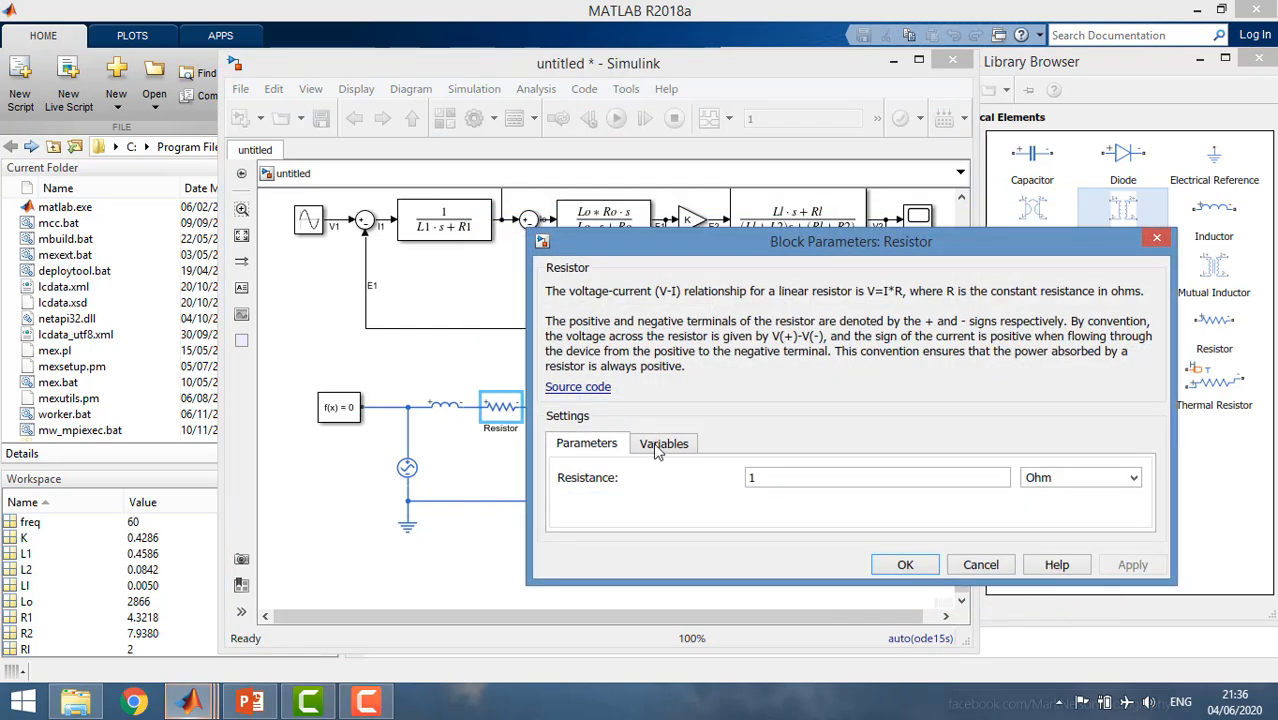
double_click(764, 472)
type("R1")
key("Return")
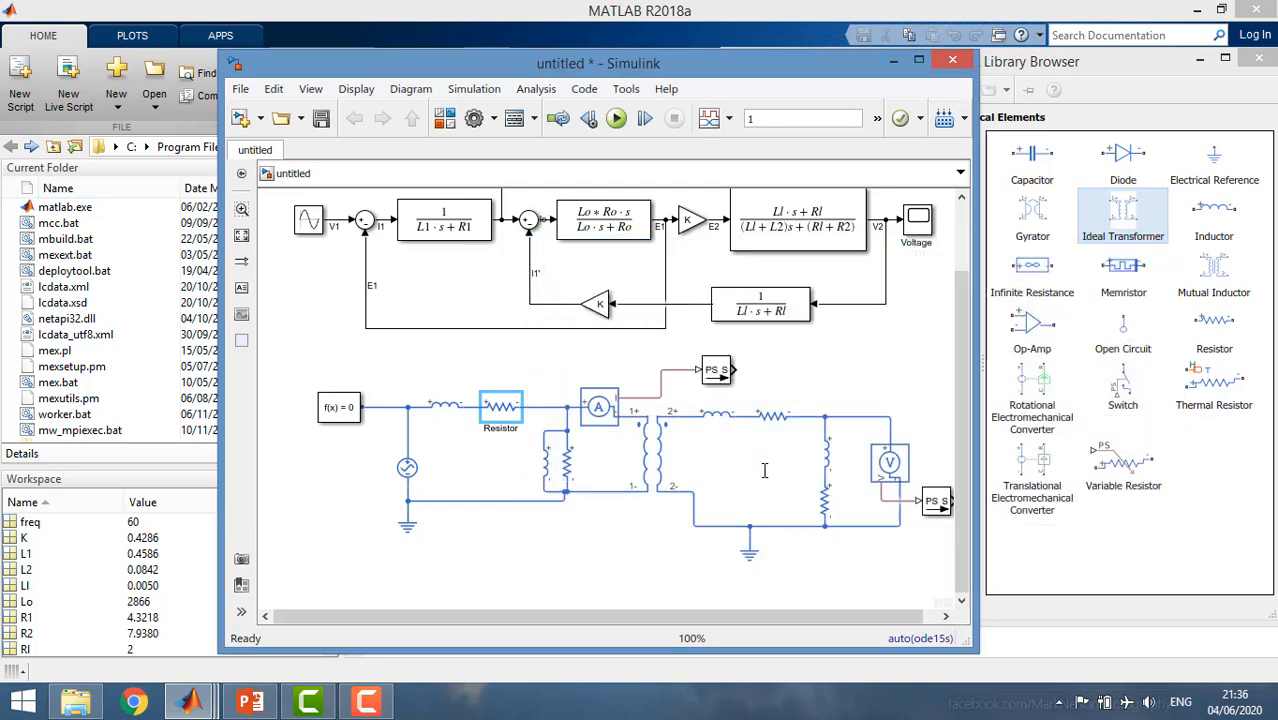
Set the inductance of the primary shunt inductor to Lo and its parallel conductance to 0.
double_click(548, 478)
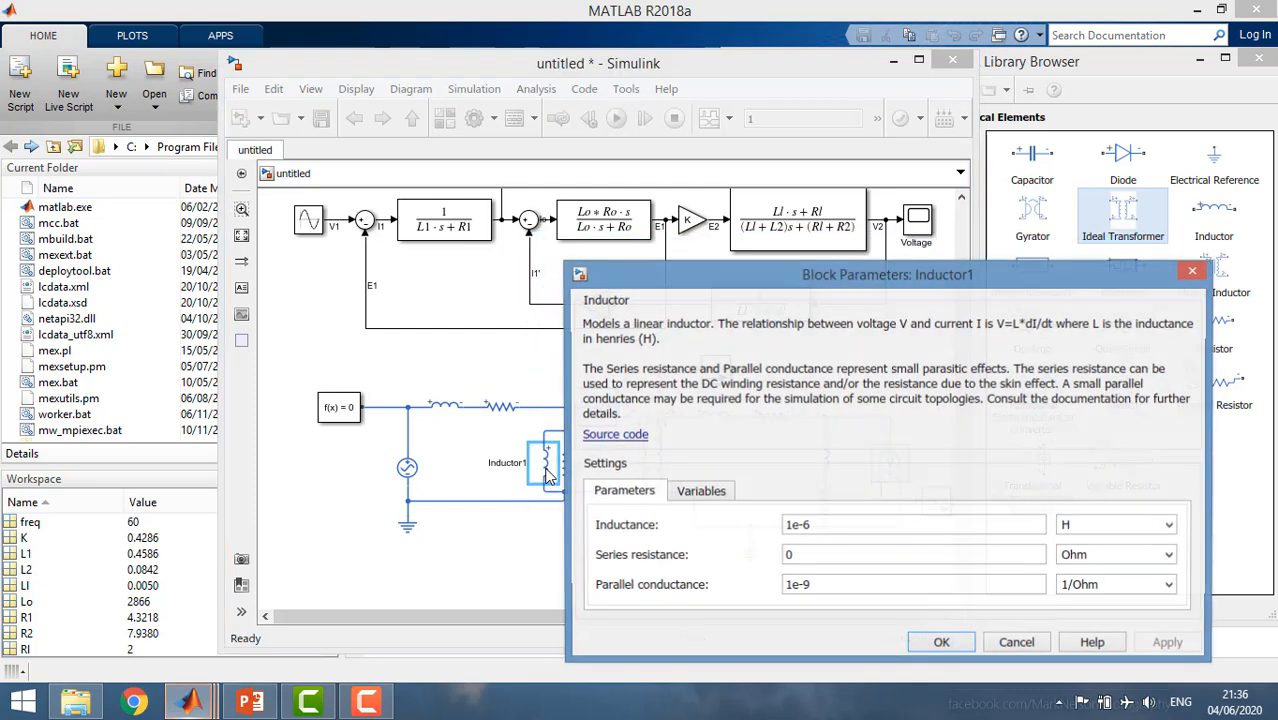
double_click(812, 527)
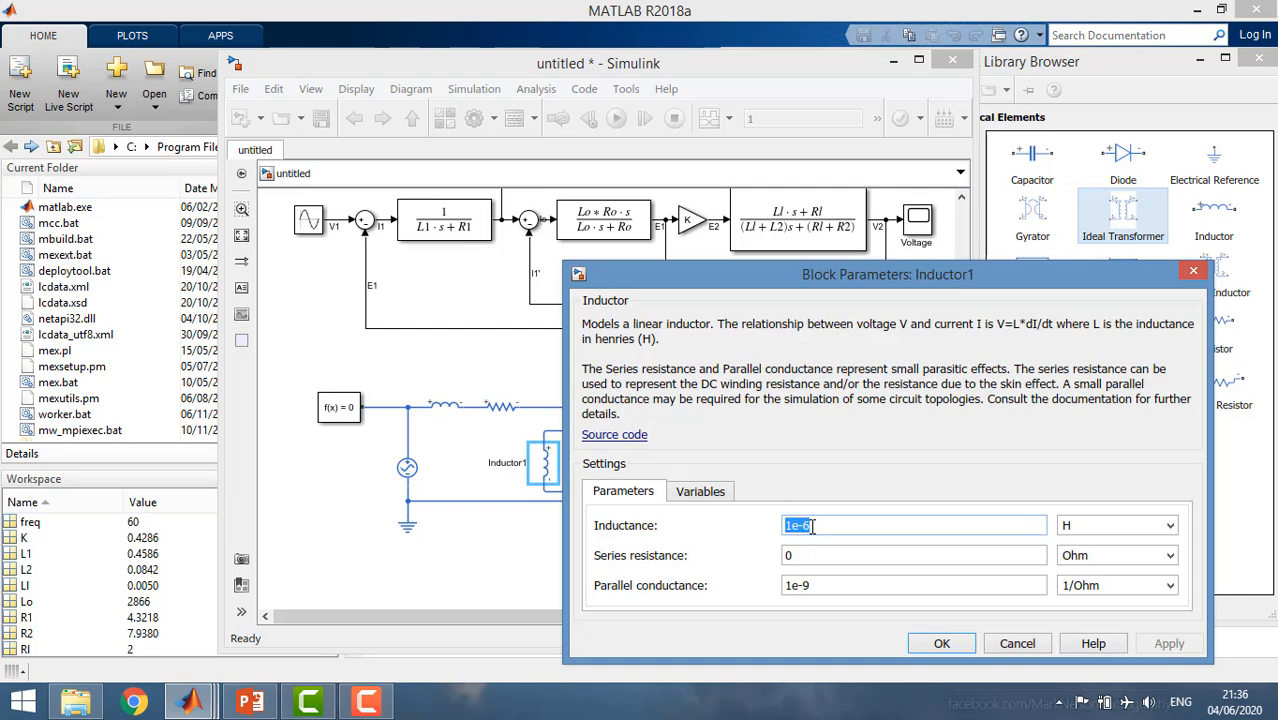
type("Lo")
double_click(816, 586)
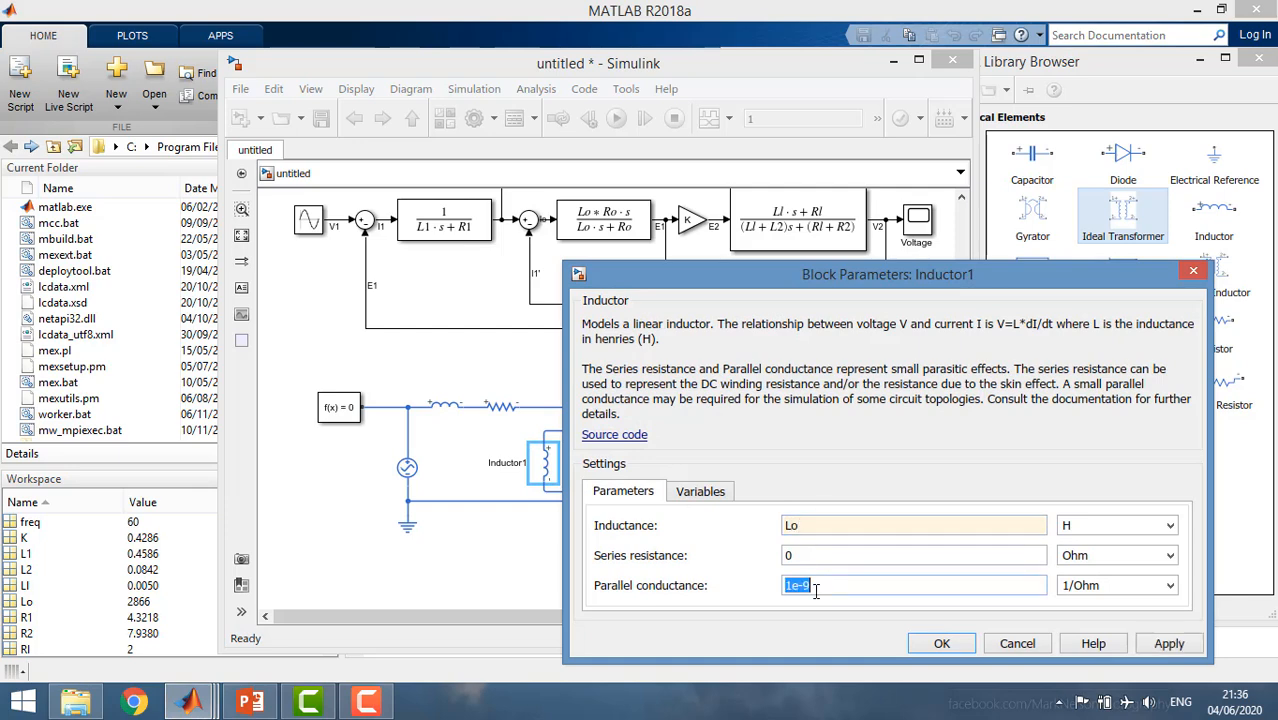
type("0")
key("Return")
Set the resistance of the primary shunt resistor, next to the shunt inductor, to Ro.
double_click(565, 465)
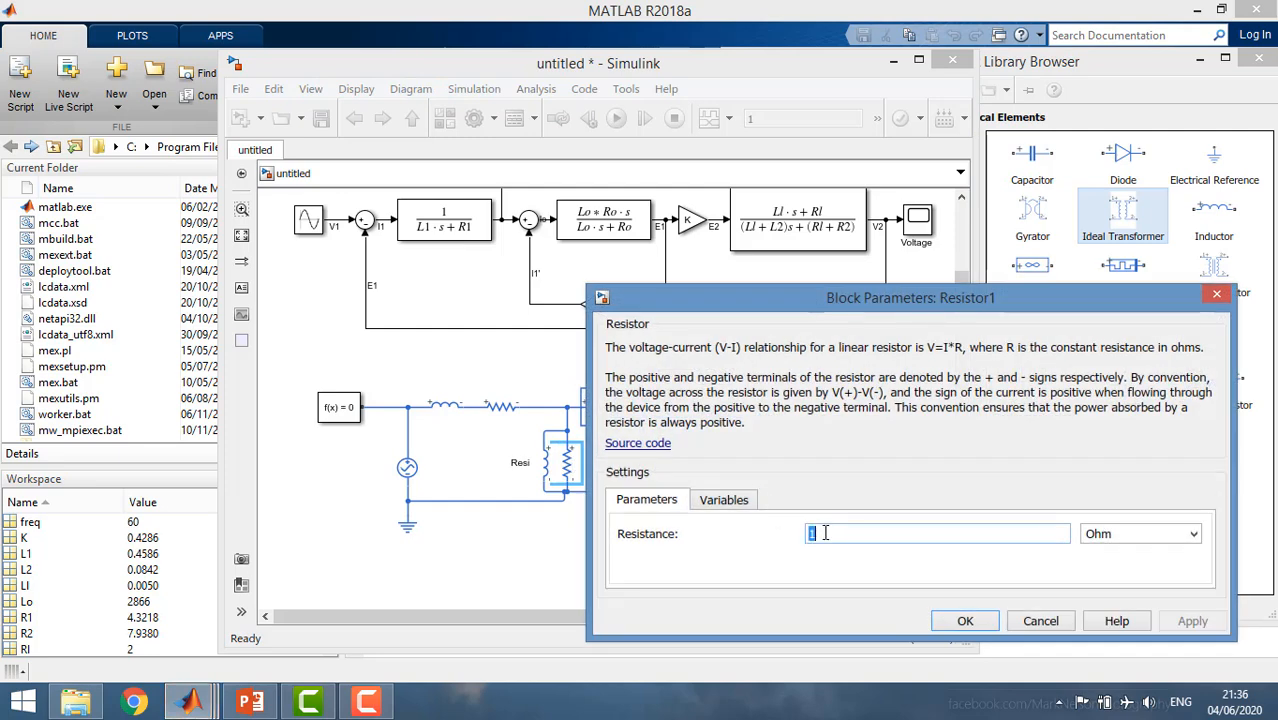
type("Ro")
key("Return")
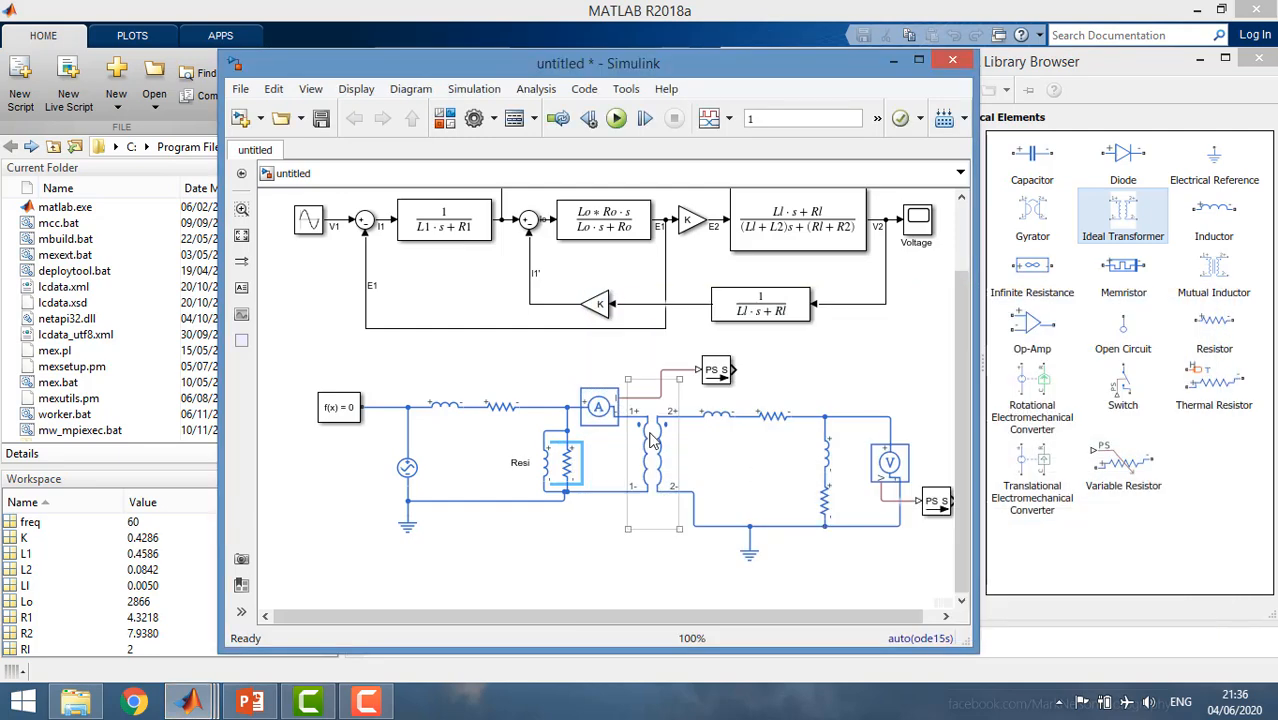
Set the Ideal Transformer's winding ratio to 1/K.
double_click(655, 457)
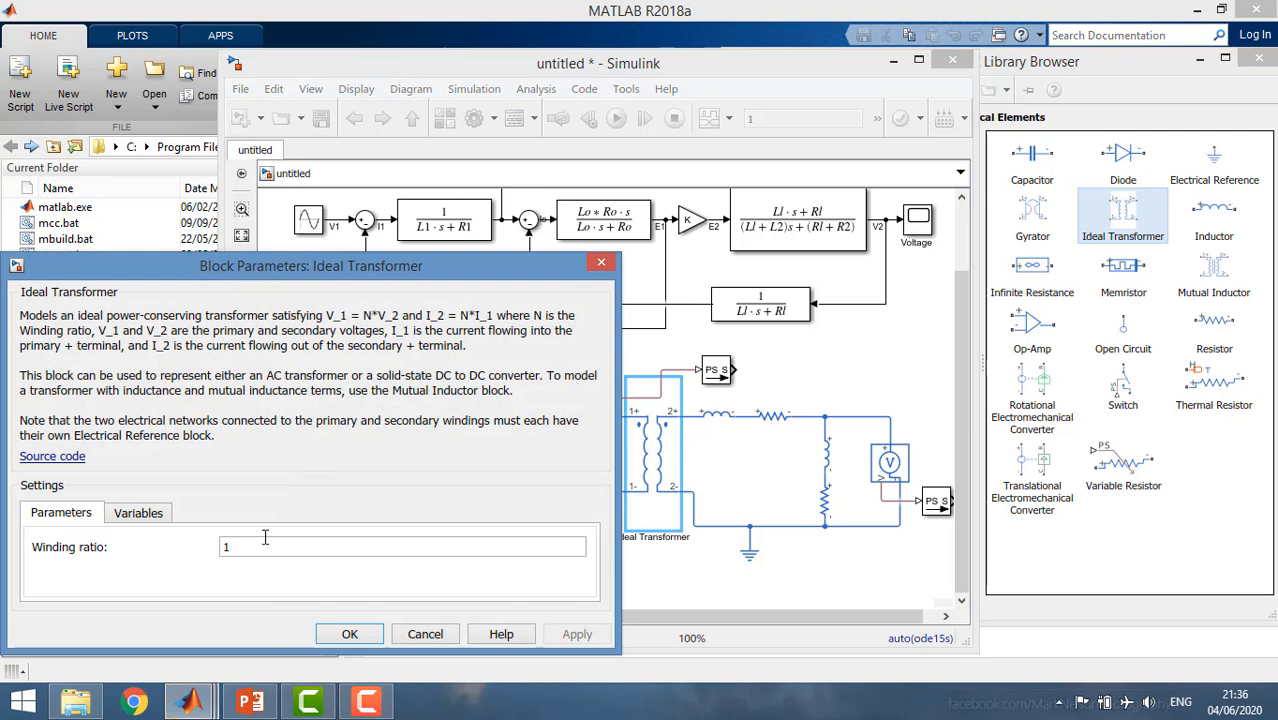
type("1")
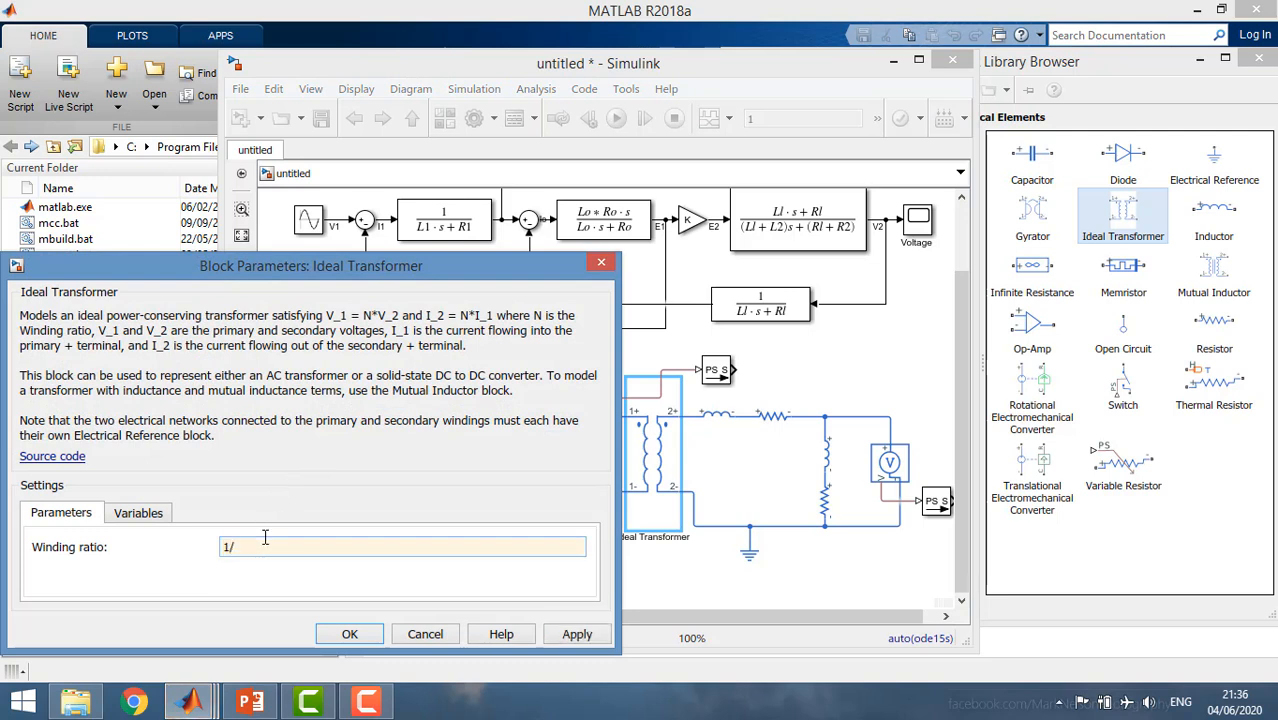
type("/K")
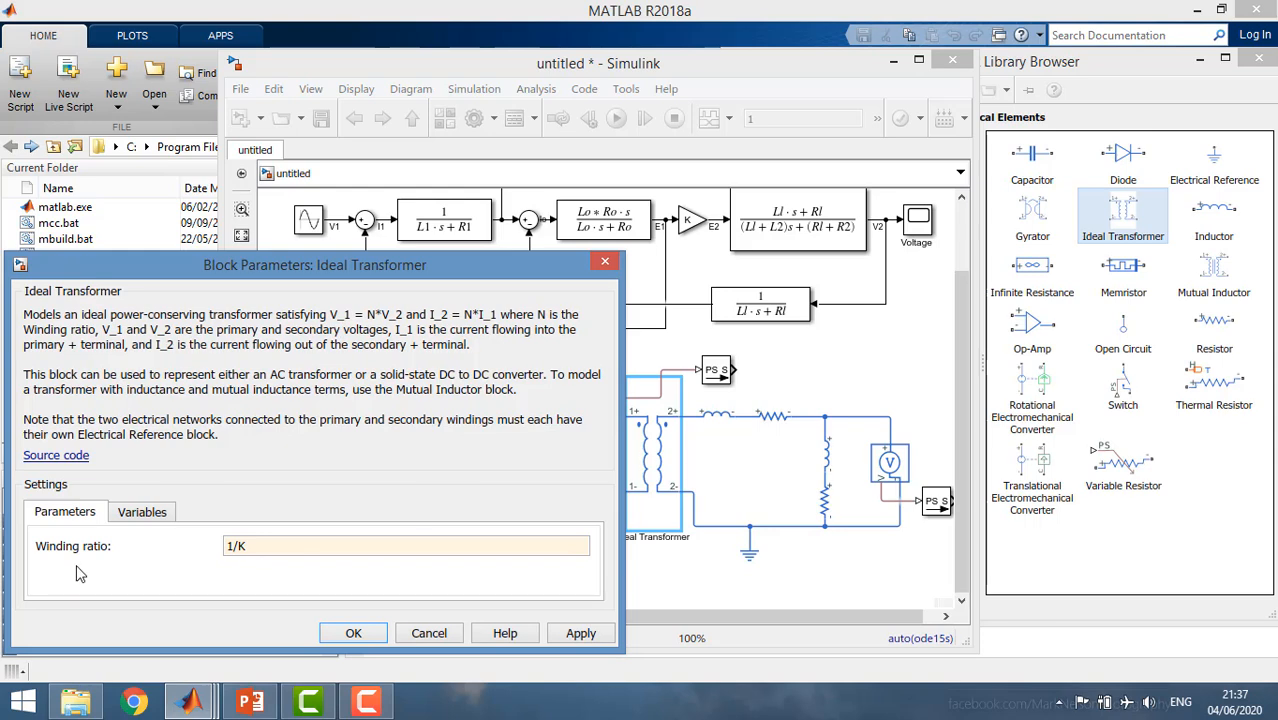
left_click_drag(87, 552, 58, 560)
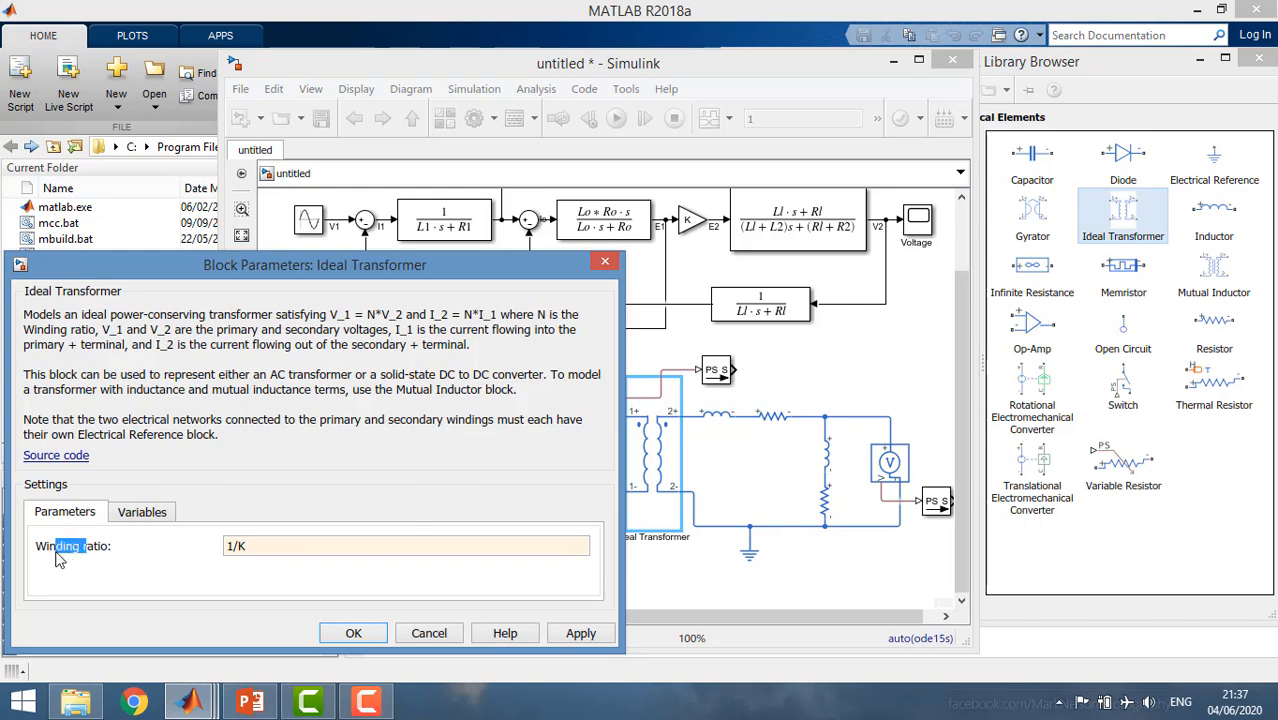
left_click(353, 633)
left_click(720, 580)
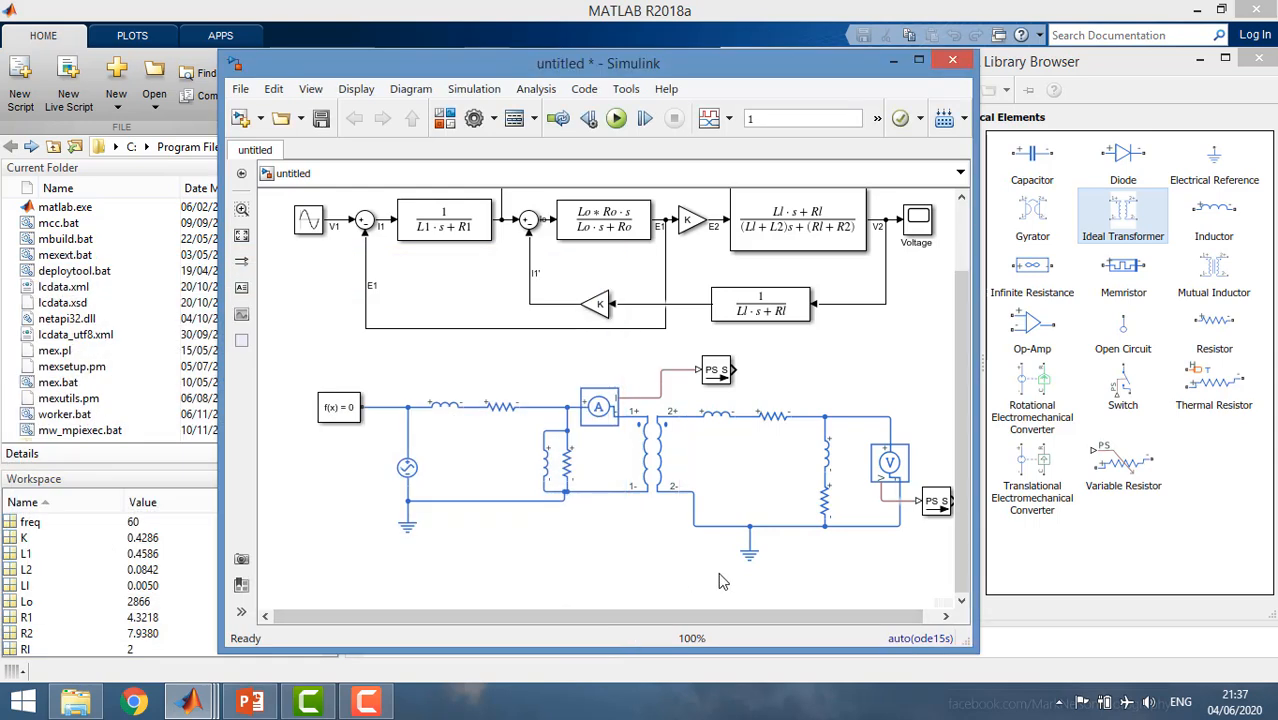
Set the secondary series inductor's inductance to L2 and its parallel conductance to 0.
double_click(728, 418)
left_click(319, 487)
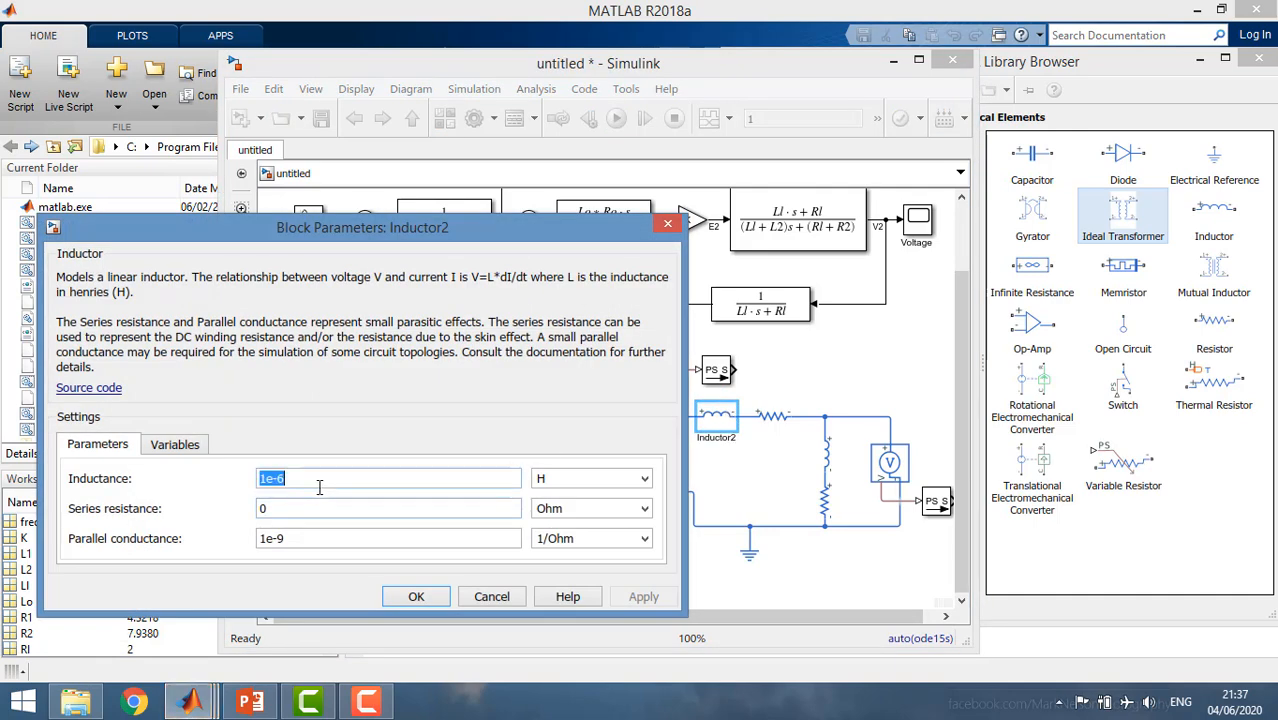
type("L2")
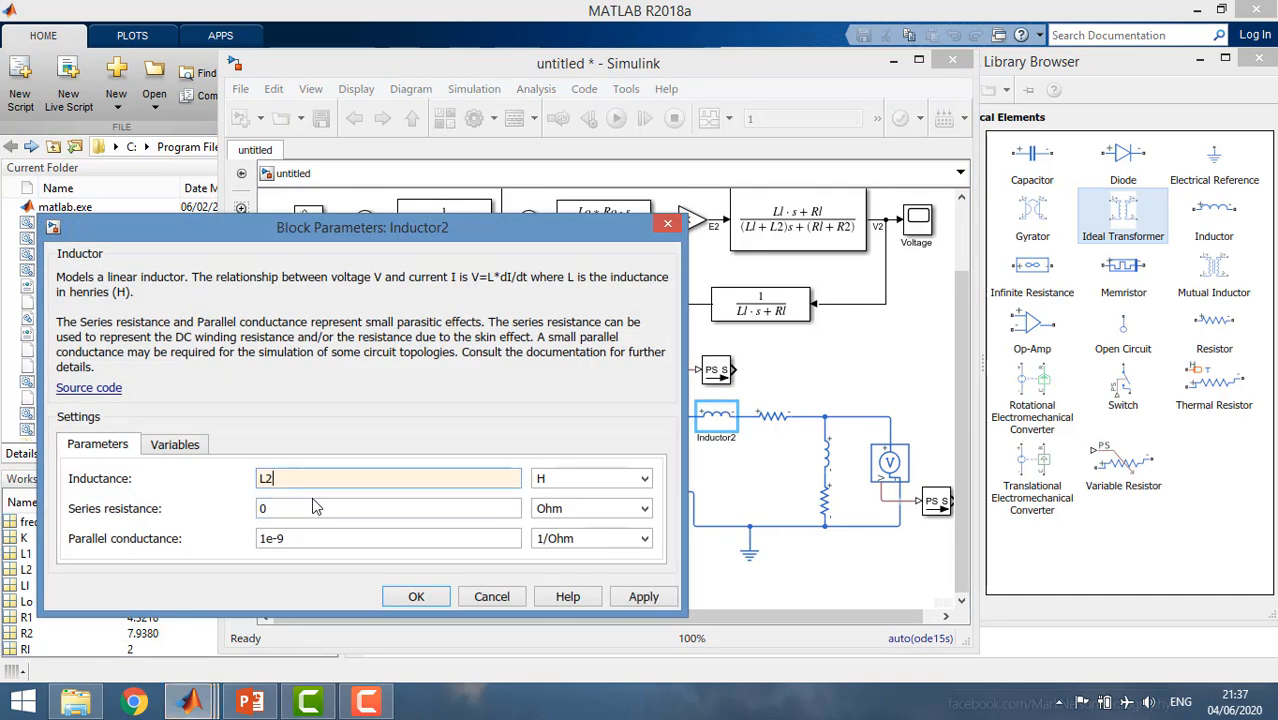
left_click(308, 533)
type("0")
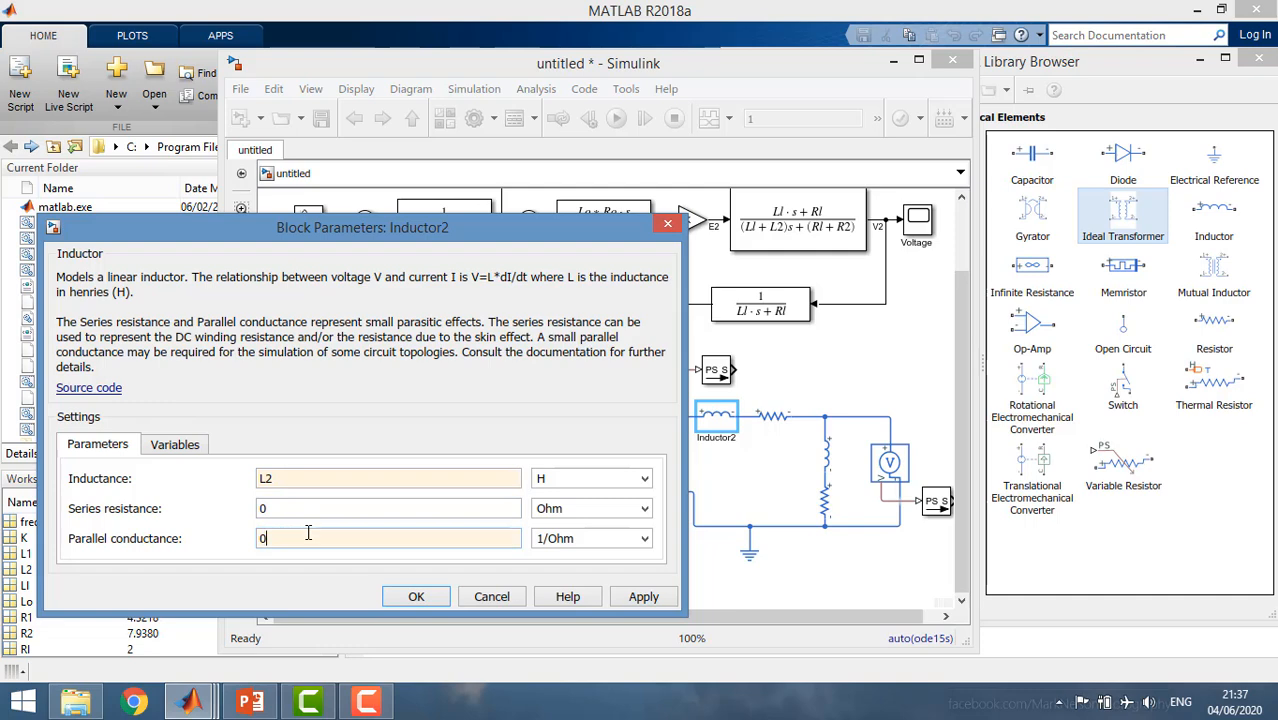
left_click(416, 596)
Set the resistance of the secondary series resistor to R2.
double_click(766, 426)
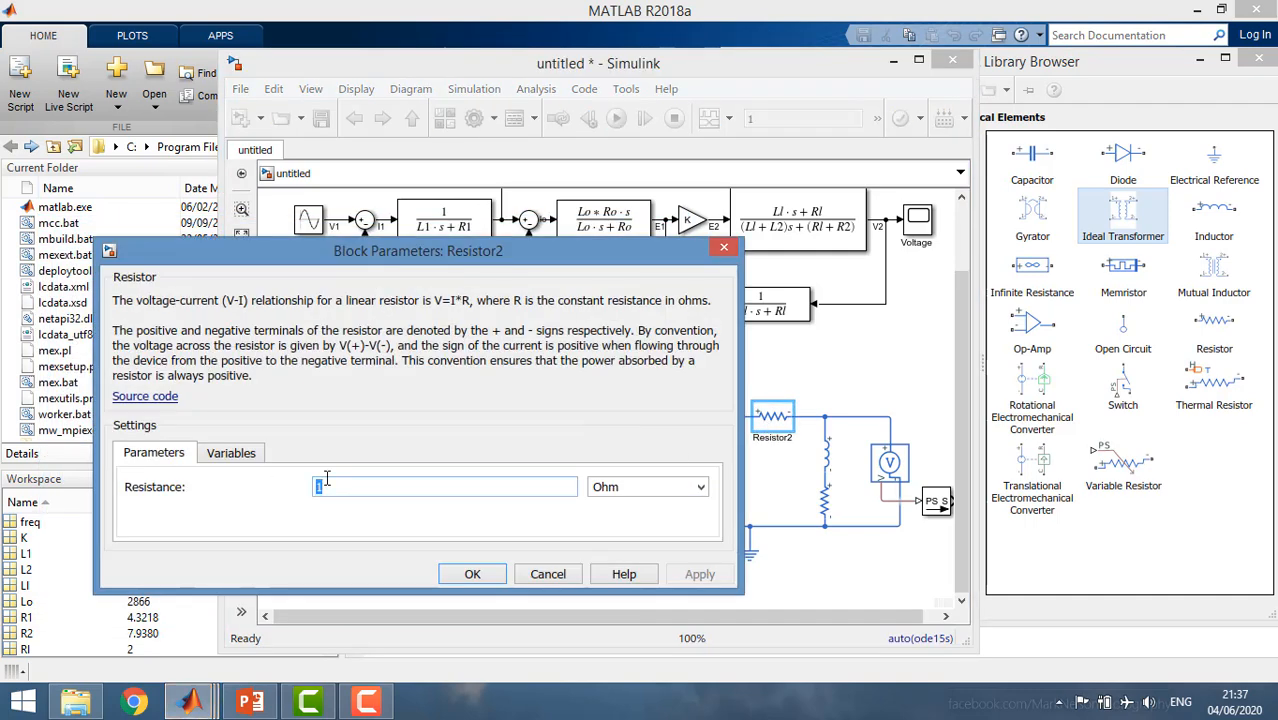
type("R2")
key("Return")
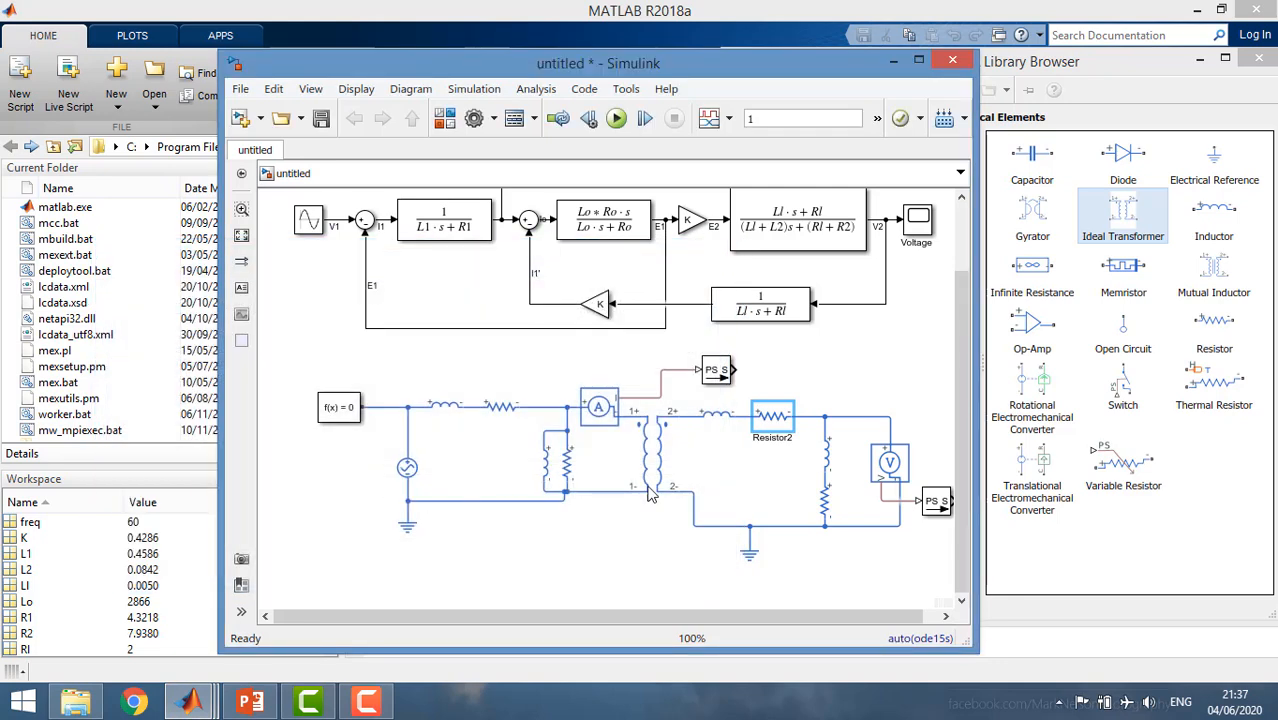
Set the load inductor's inductance to Ll and its parallel conductance to 0.
double_click(828, 459)
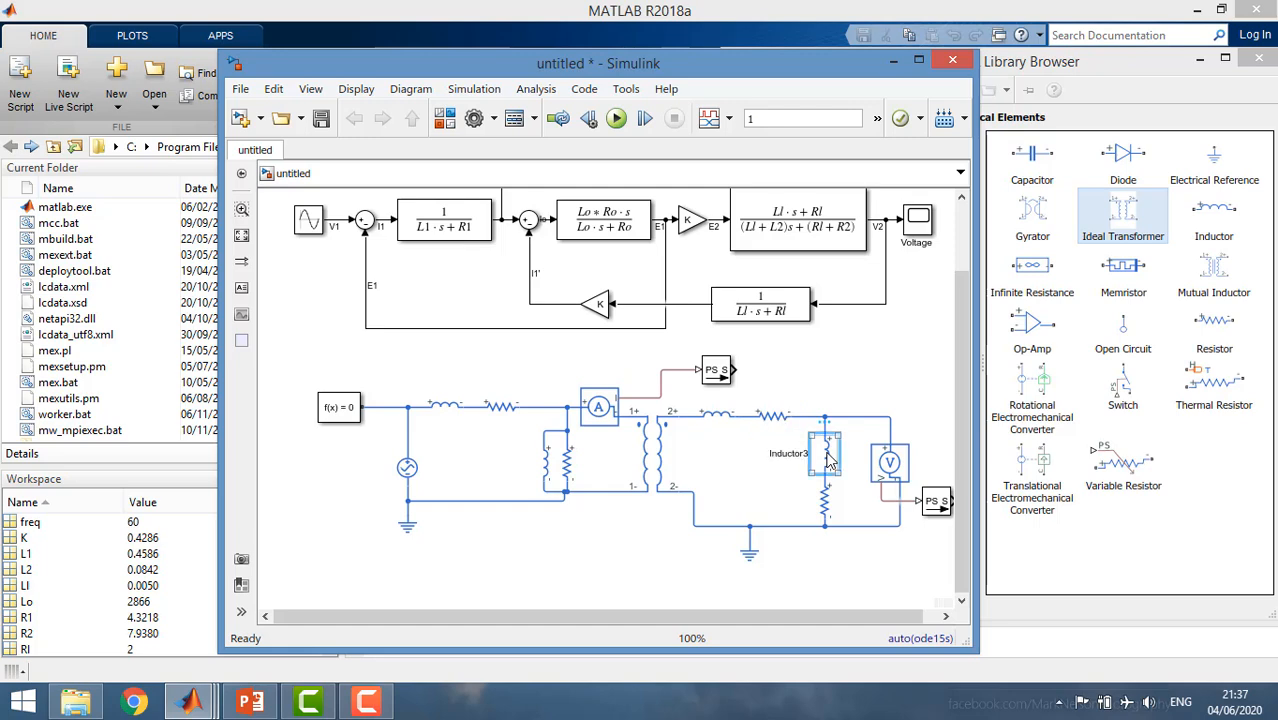
double_click(400, 518)
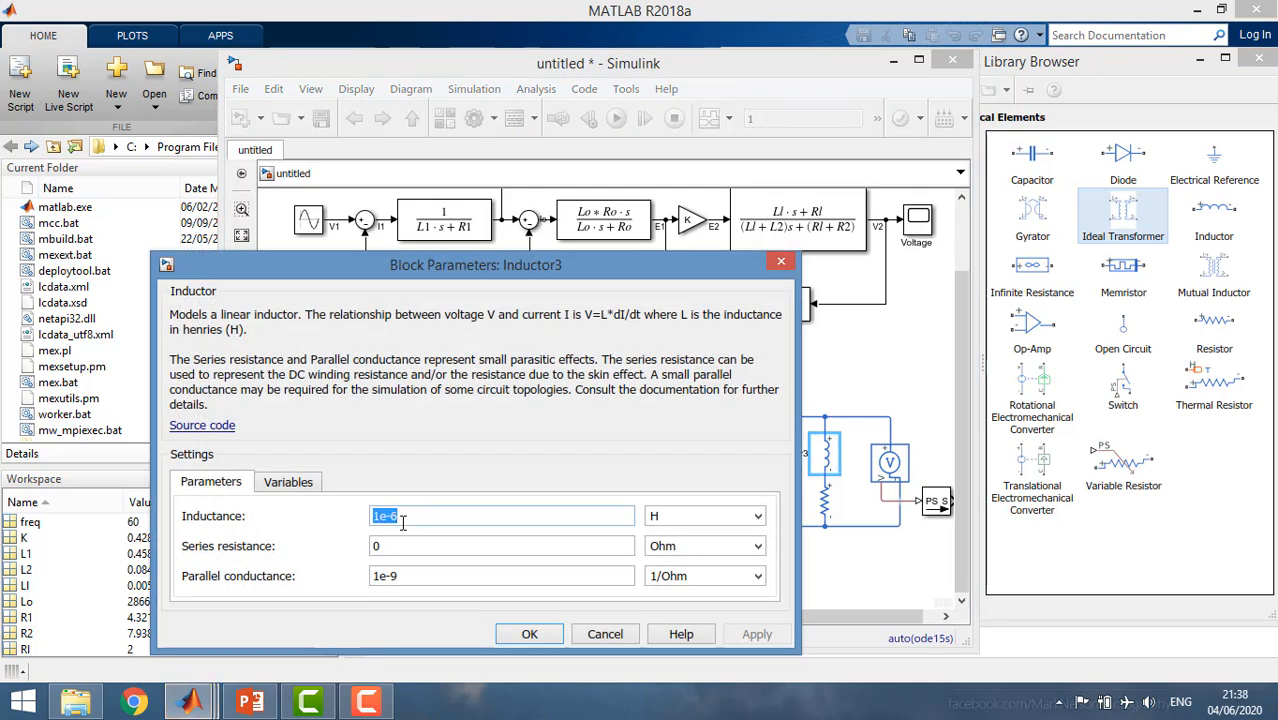
type("Ll")
double_click(400, 573)
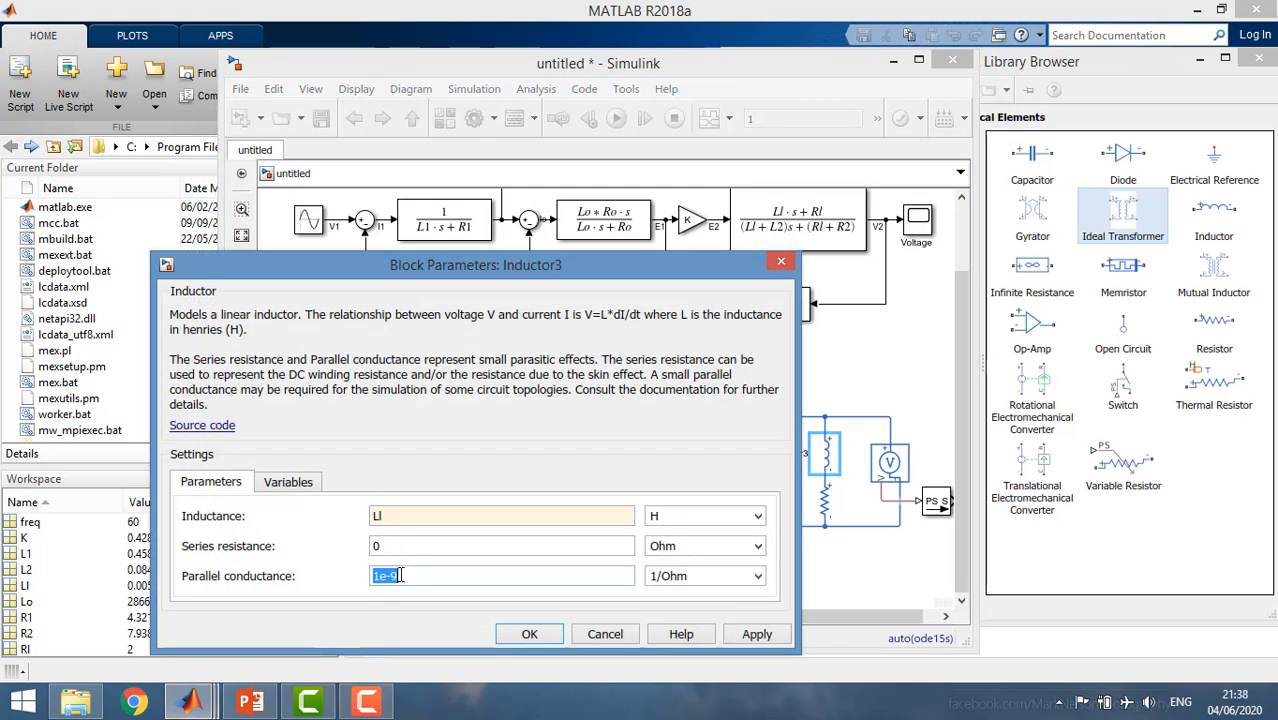
type("0")
key("Return")
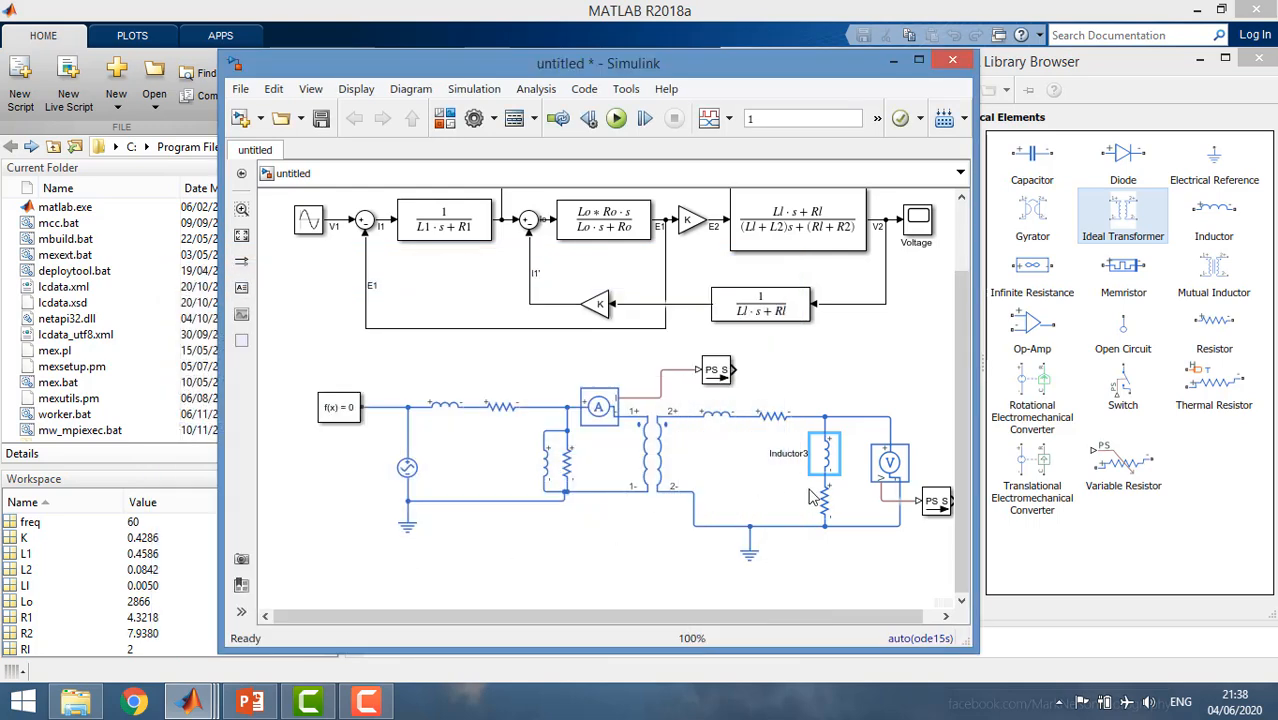
Set the resistance of the load resistor beneath the load inductor to Rl.
double_click(825, 498)
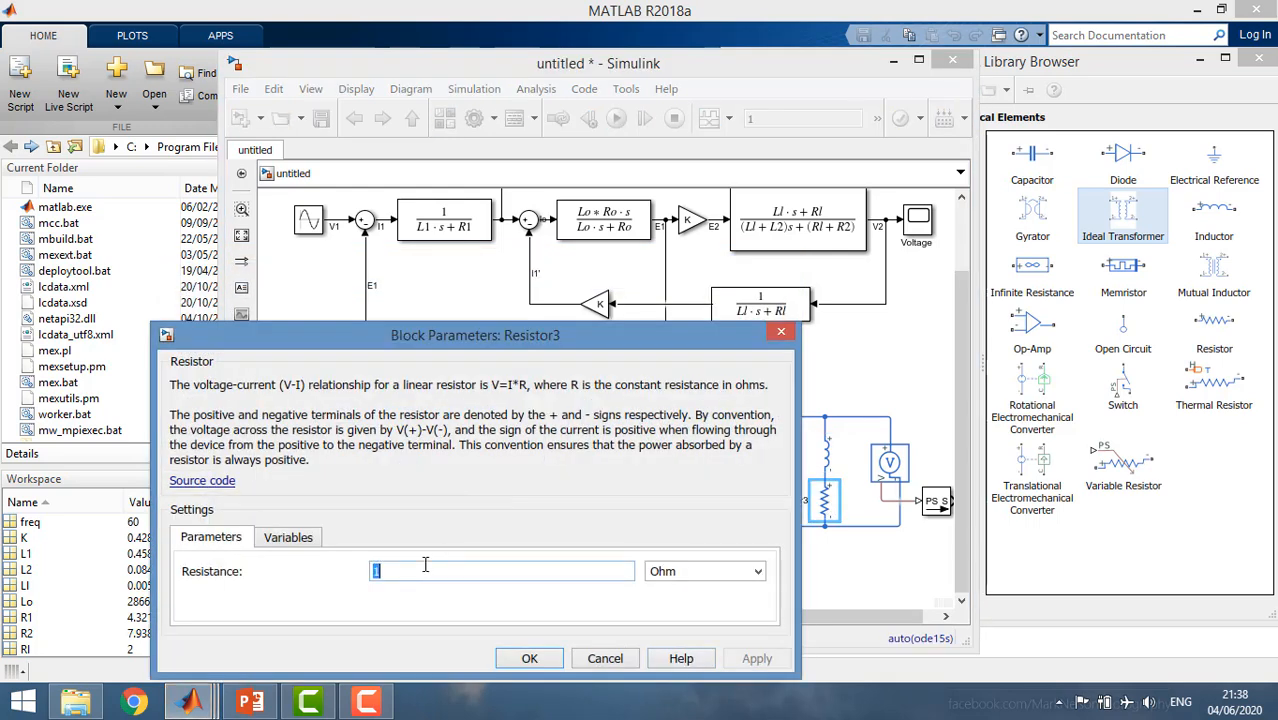
type("R")
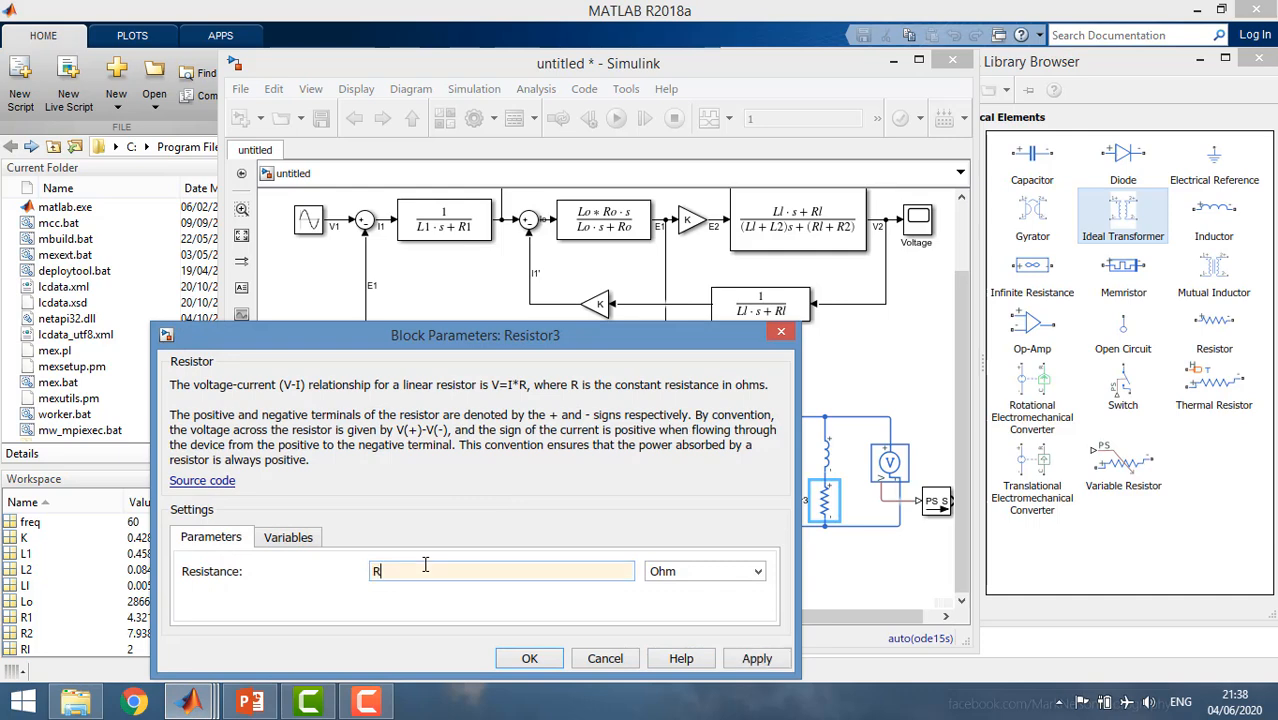
key("Return")
Set the AC Voltage Source's peak amplitude to Vs, keeping the phase shift at 0 and the frequency at 60 Hz.
left_click(407, 468)
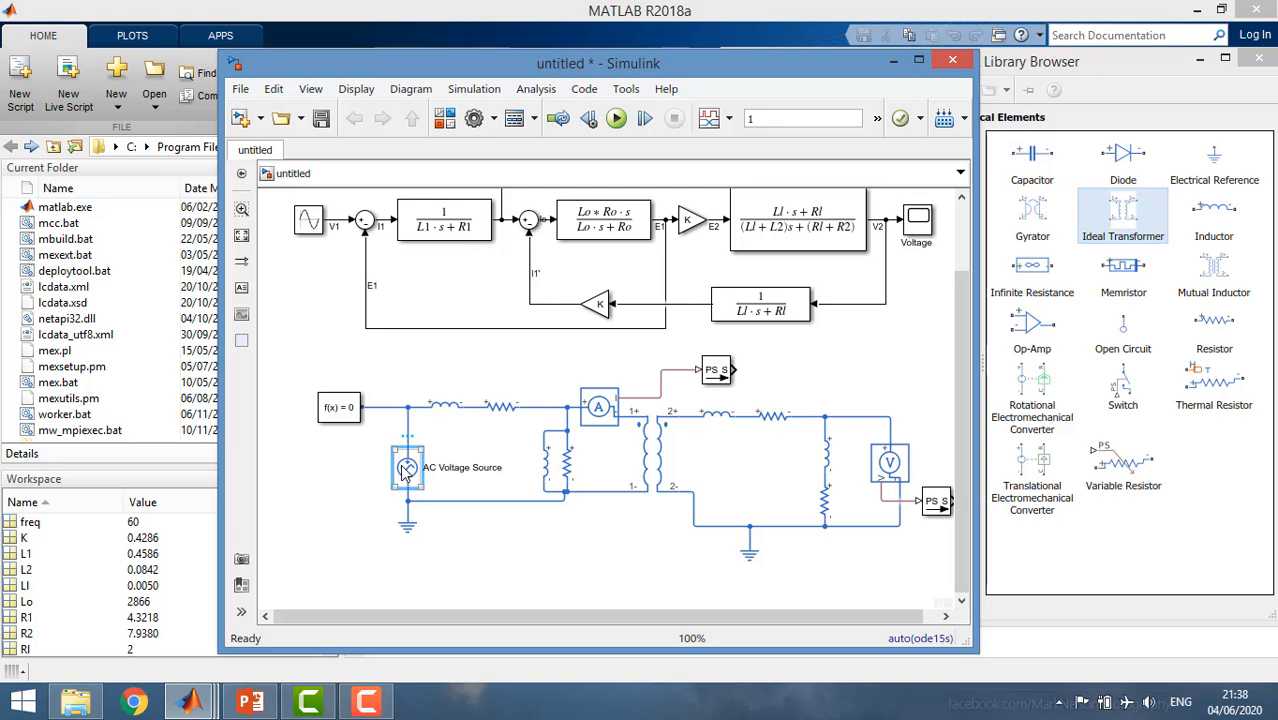
double_click(406, 468)
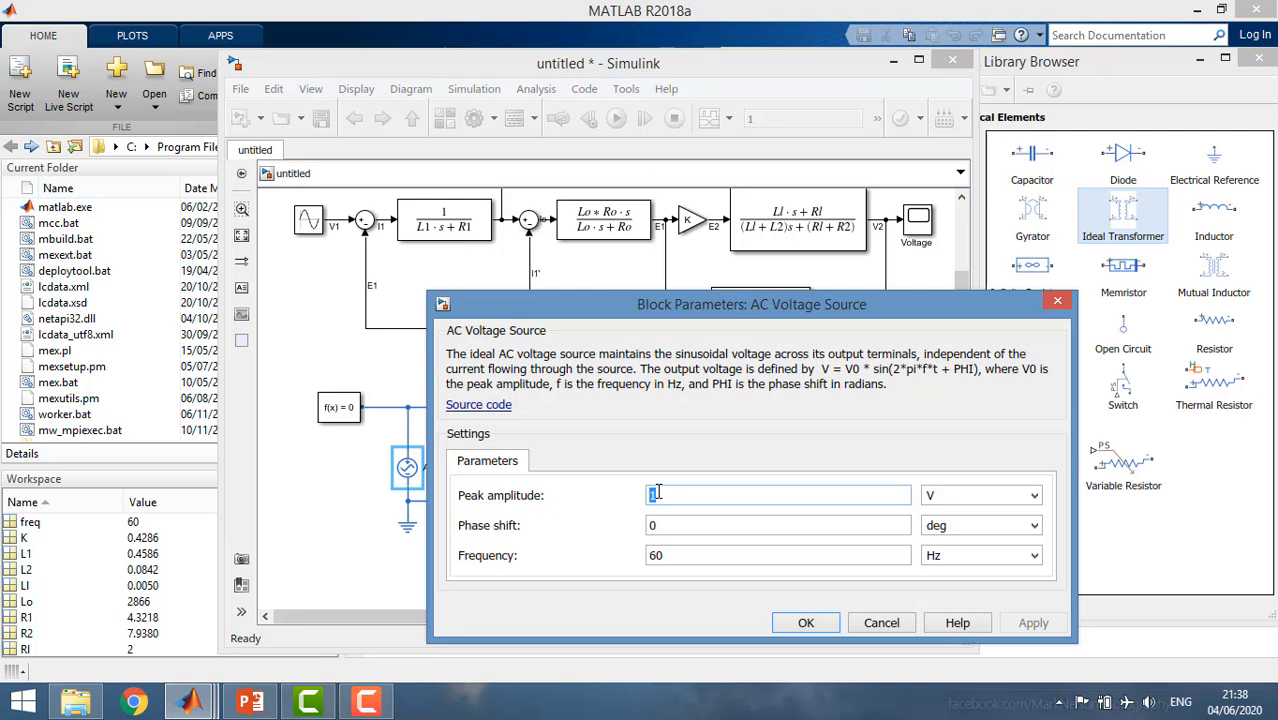
type("Vs")
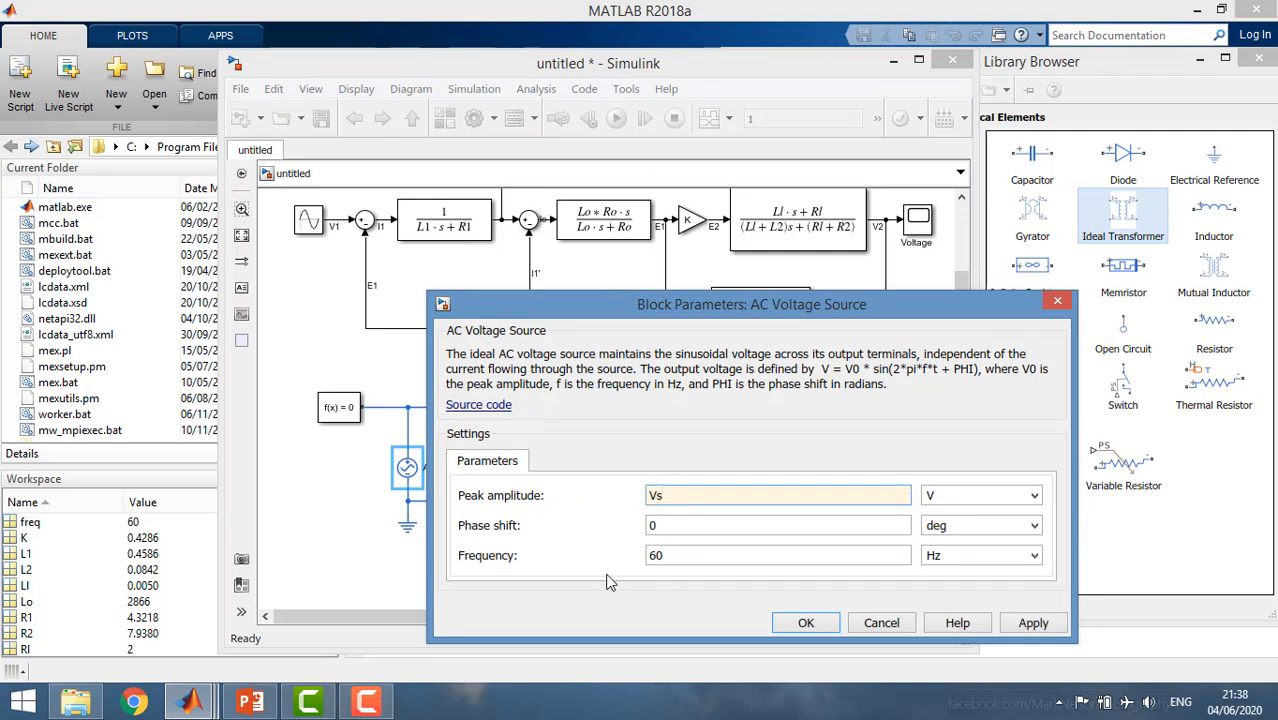
left_click(782, 631)
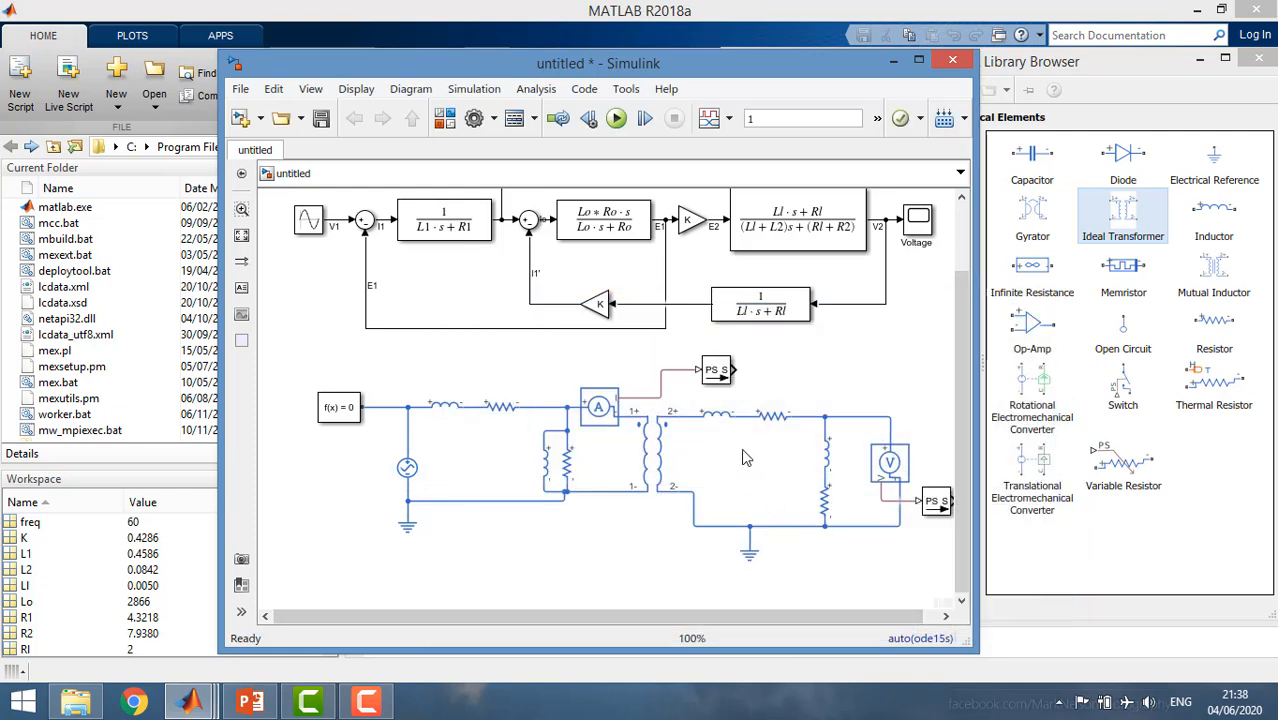
Widen the model window and move the Current scope across so it sits above the Voltage scope.
scroll(747, 457, "down", 1)
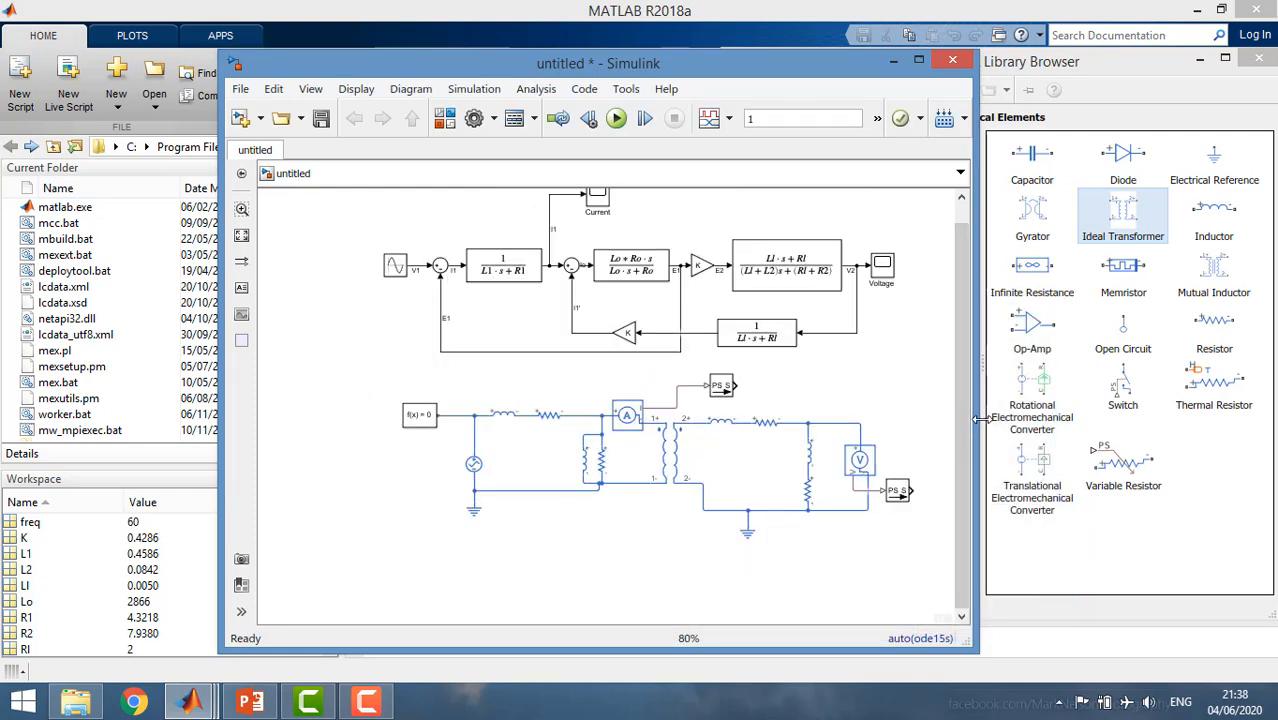
left_click_drag(978, 418, 1014, 422)
left_click_drag(597, 198, 895, 199)
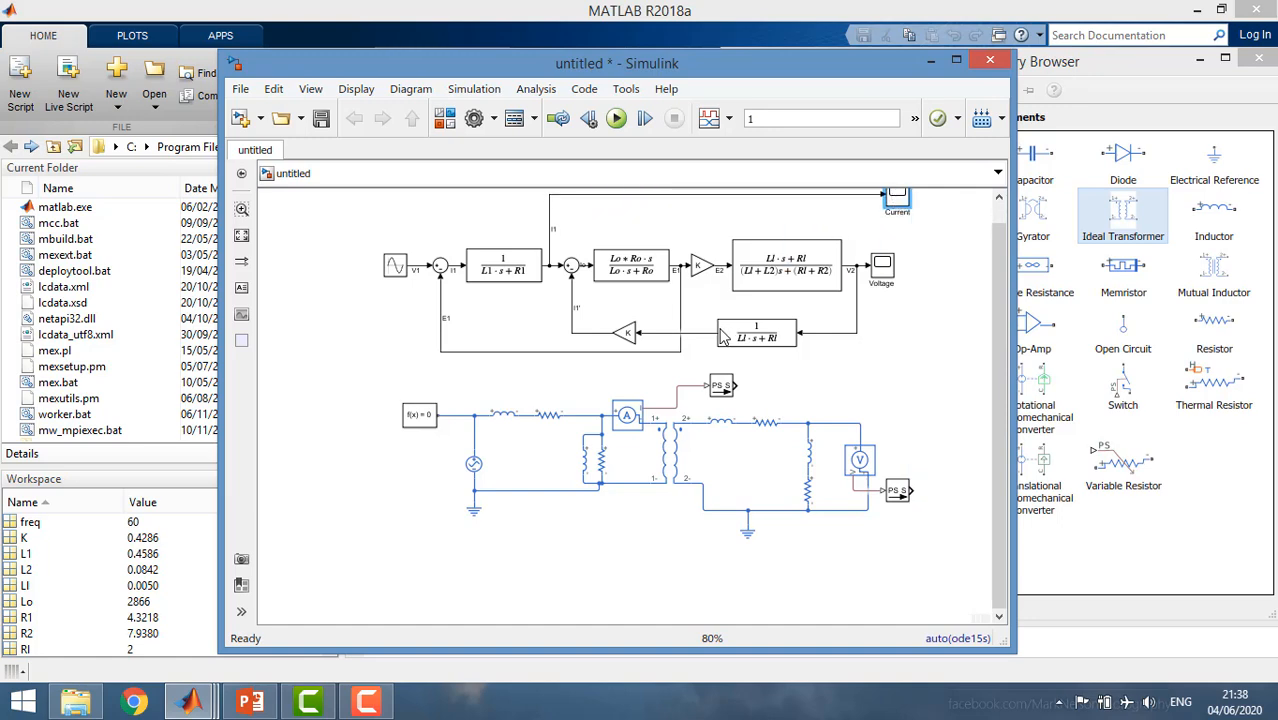
Give the Current scope two input ports and connect the current sensor's PS-Simulink converter to the second, routing the line clear of the Voltage scope.
right_click(895, 209)
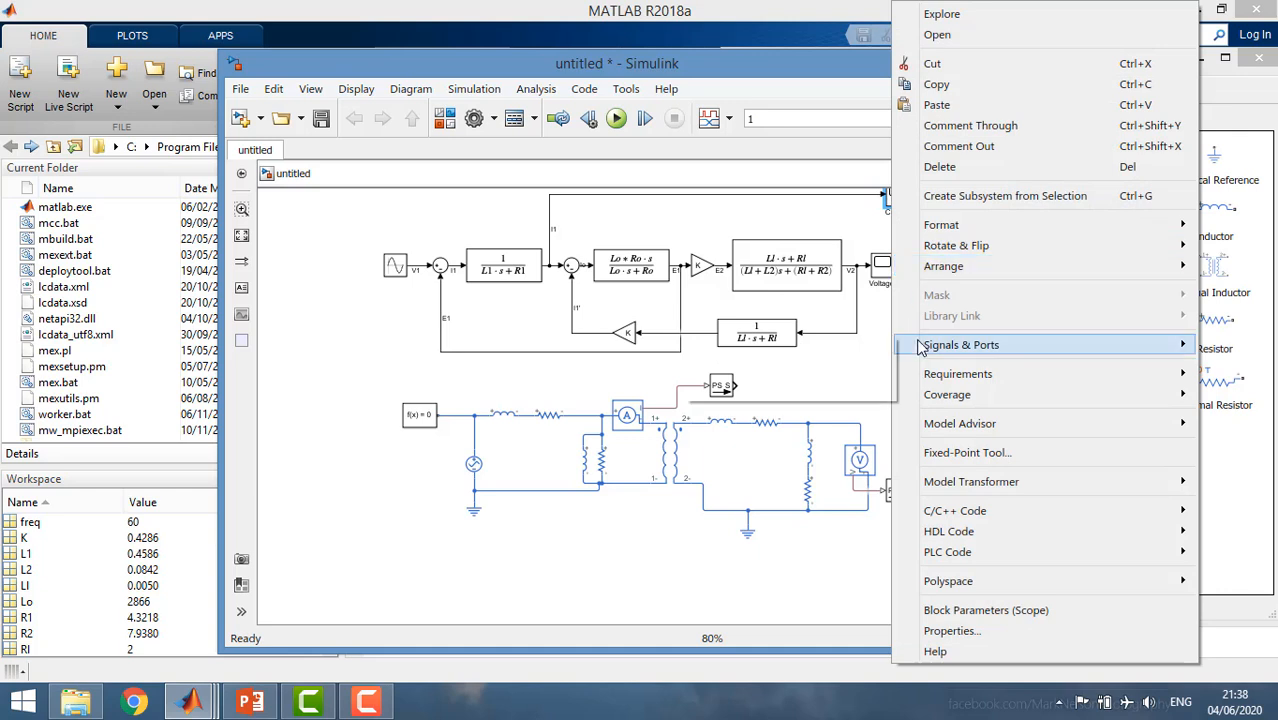
mouse_move(918, 347)
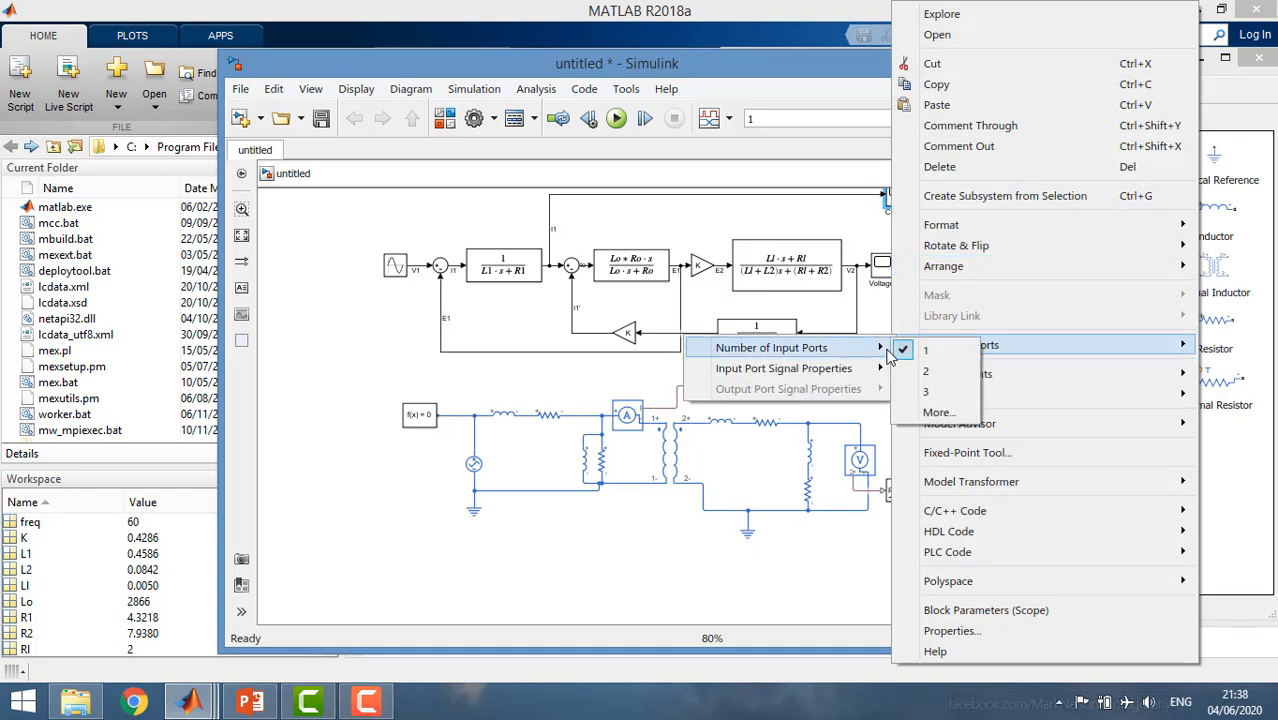
left_click(907, 365)
left_click_drag(737, 386, 961, 236)
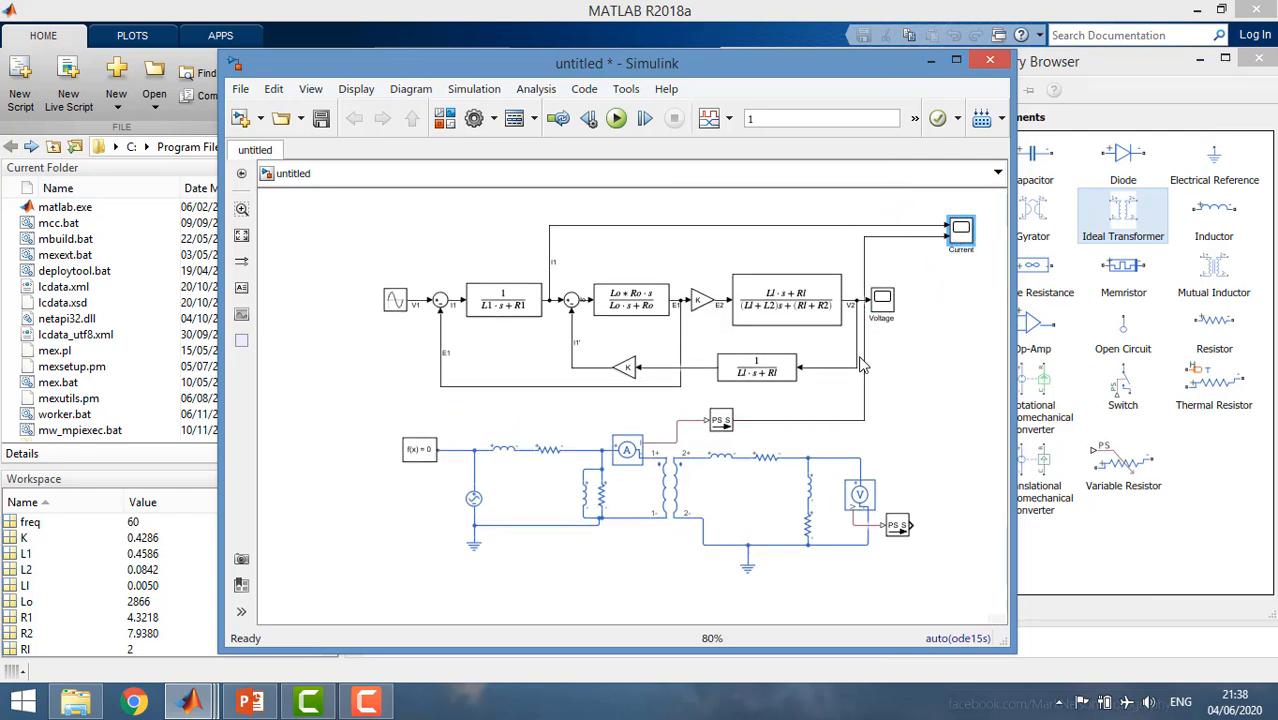
left_click_drag(865, 366, 908, 366)
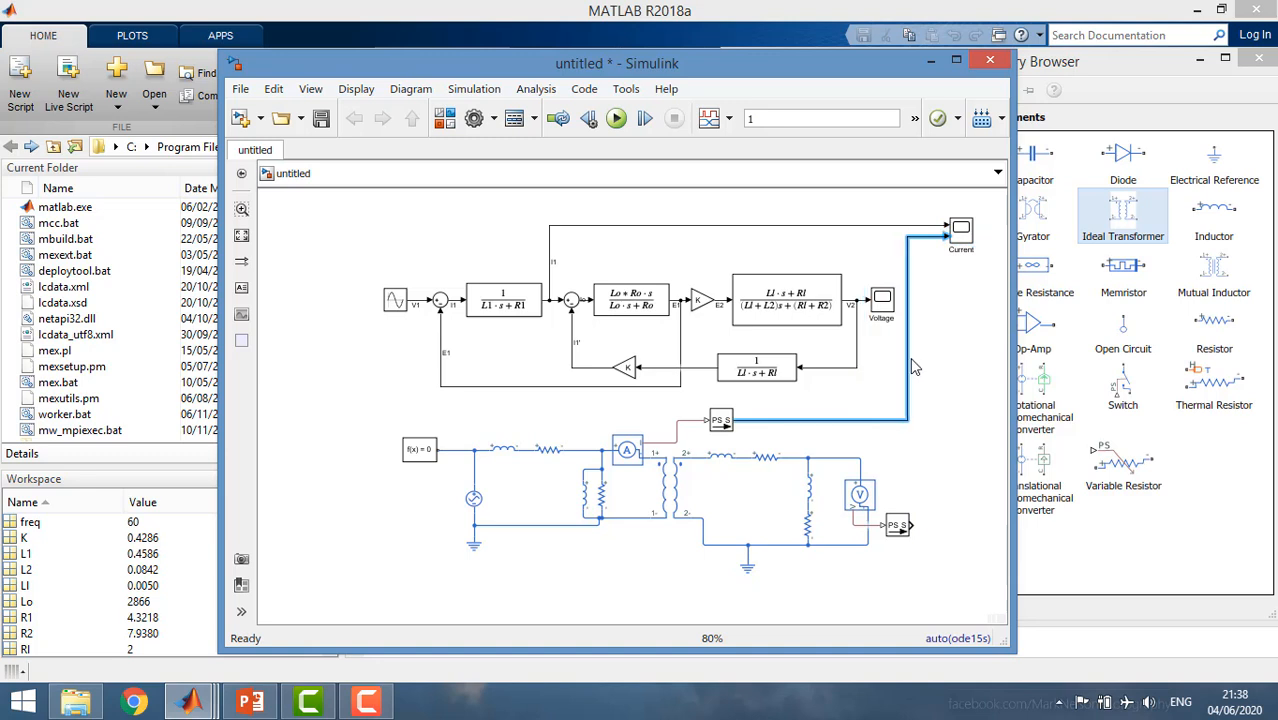
left_click(901, 447)
Move the Voltage scope below the Current scope, give it two input ports and connect the voltage sensor's PS-Simulink converter to the second.
left_click_drag(890, 318, 976, 318)
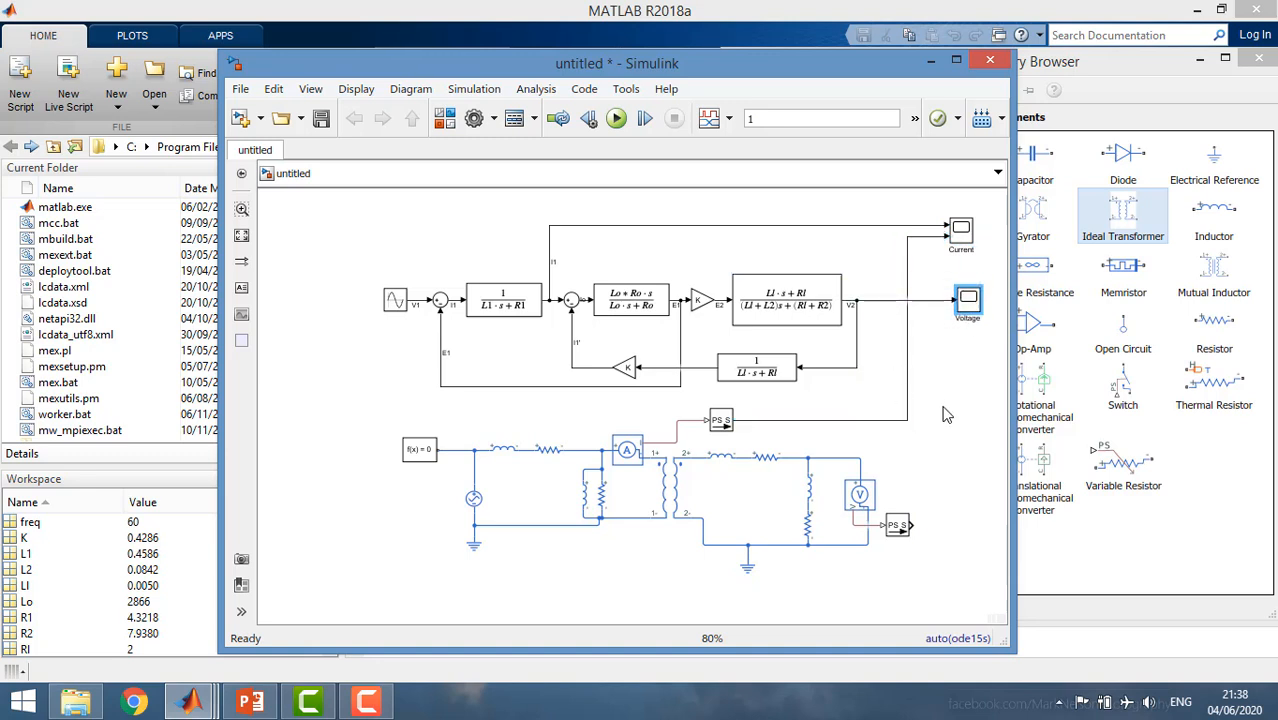
right_click(965, 310)
mouse_move(984, 346)
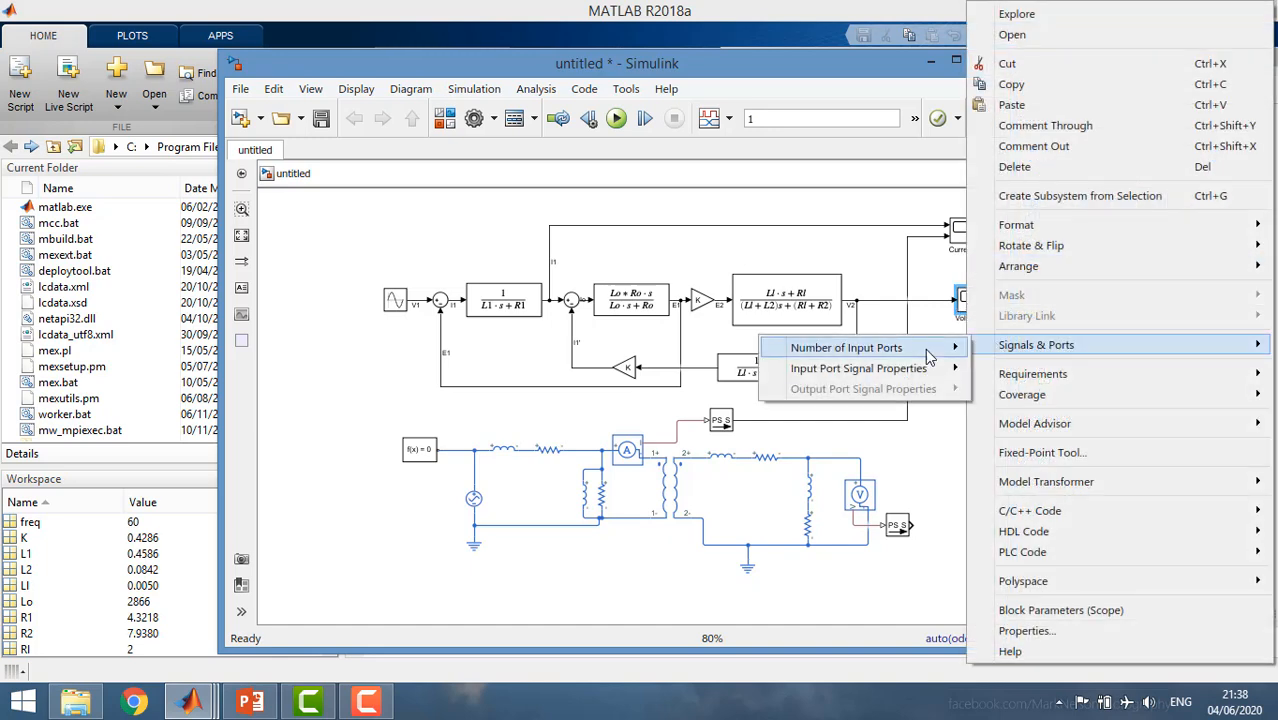
left_click(990, 372)
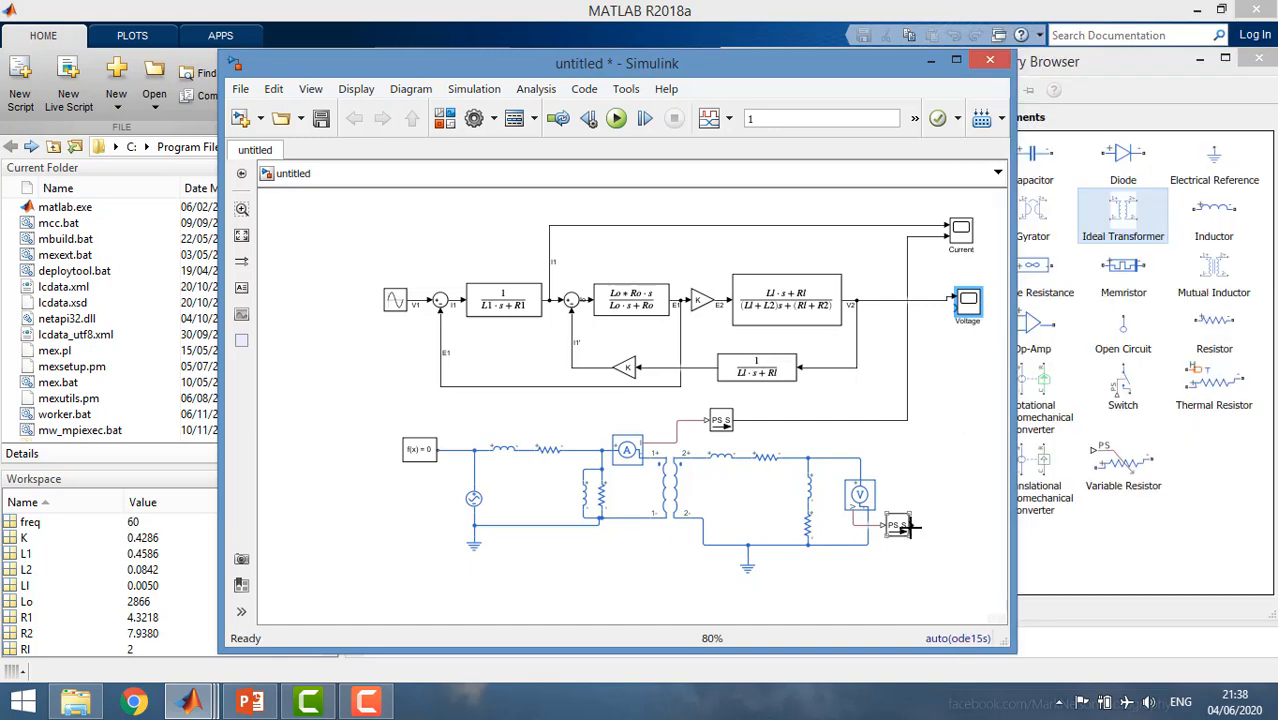
left_click_drag(908, 524, 957, 312)
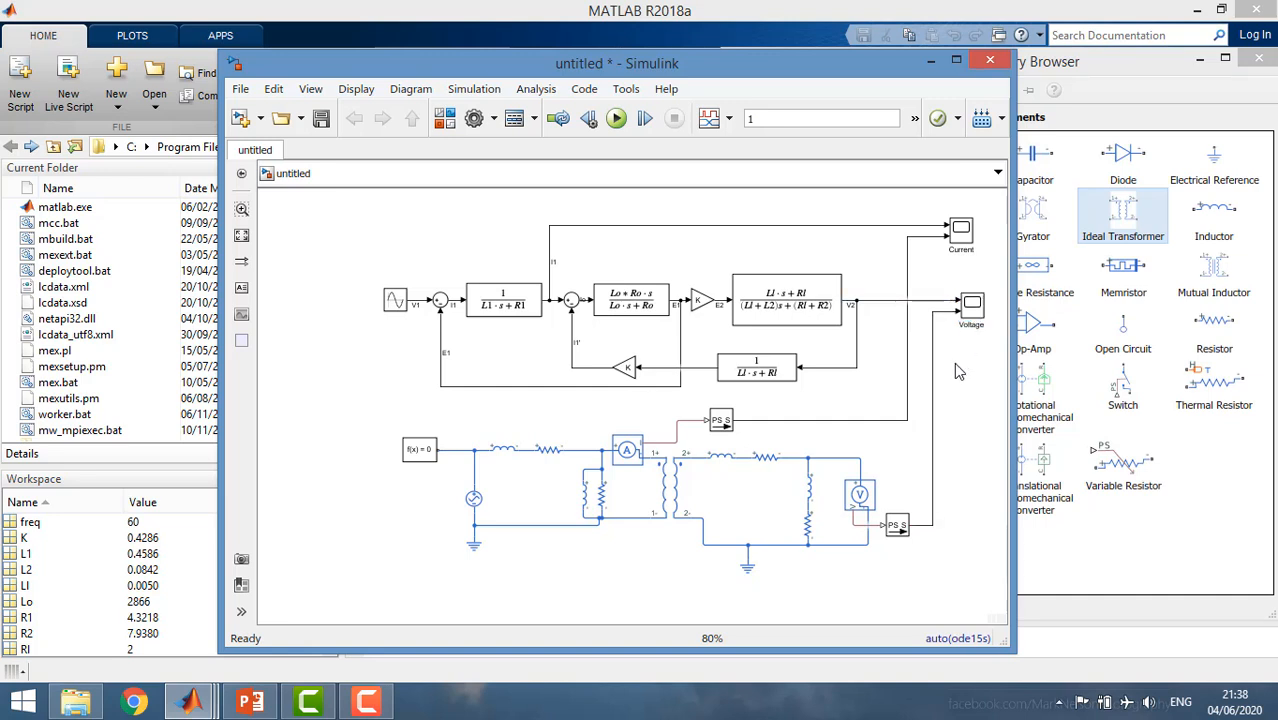
Run the simulation and turn on the legend in the Voltage scope.
left_click(614, 120)
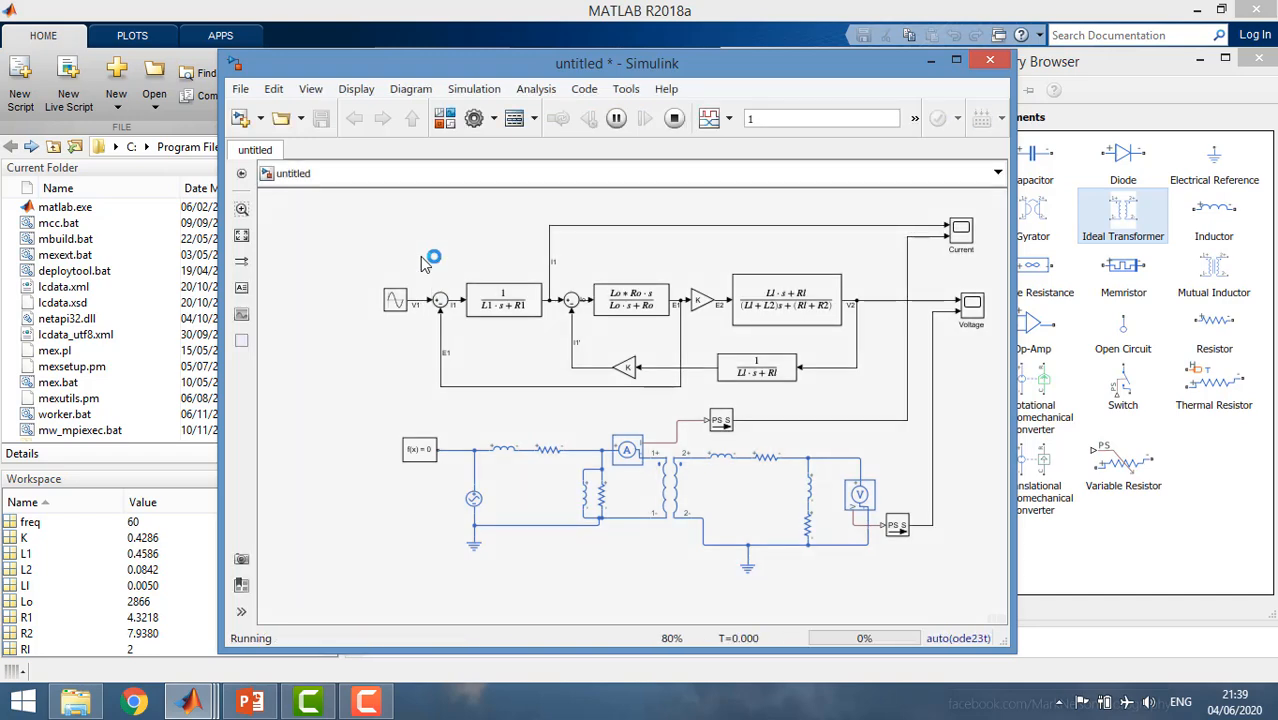
double_click(971, 306)
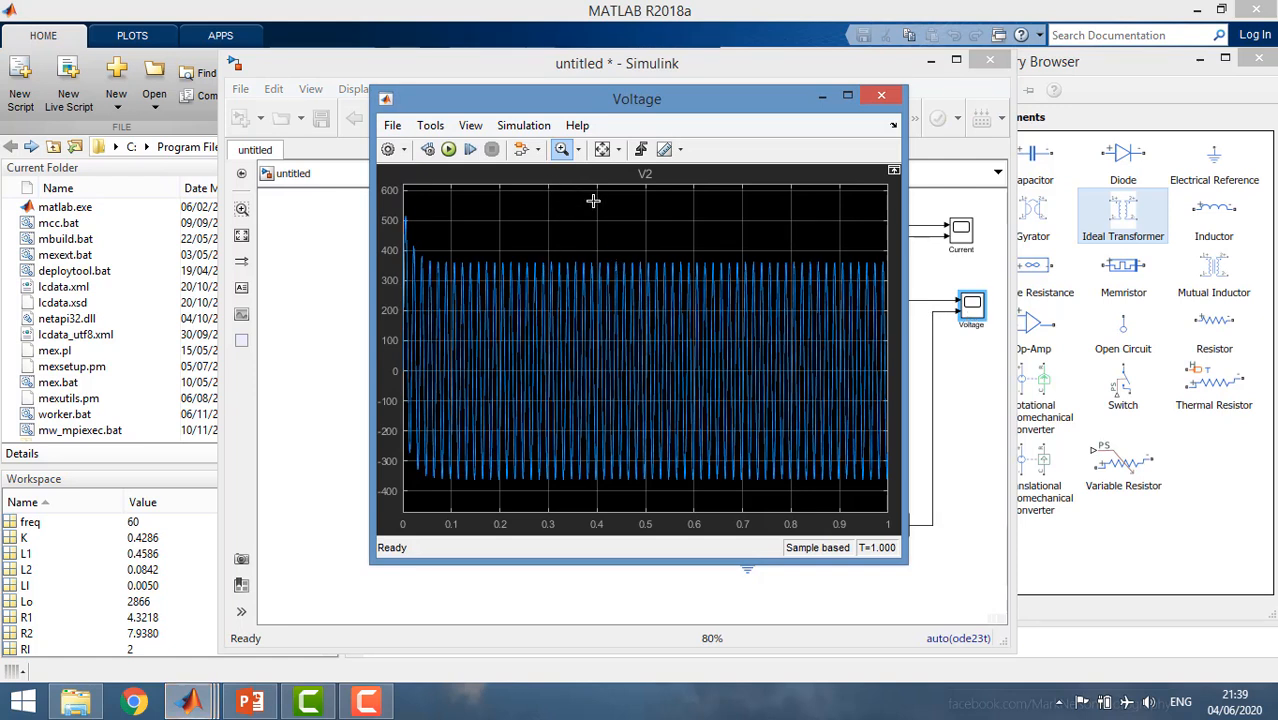
left_click(470, 125)
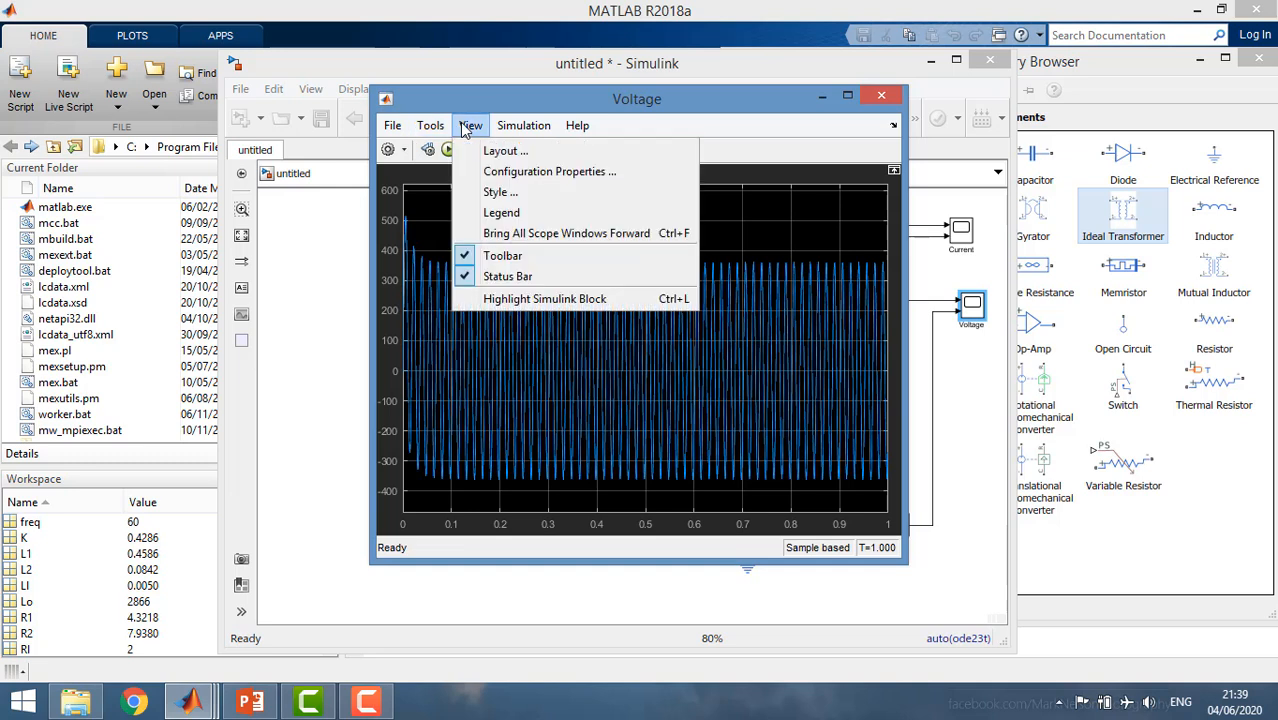
left_click(481, 213)
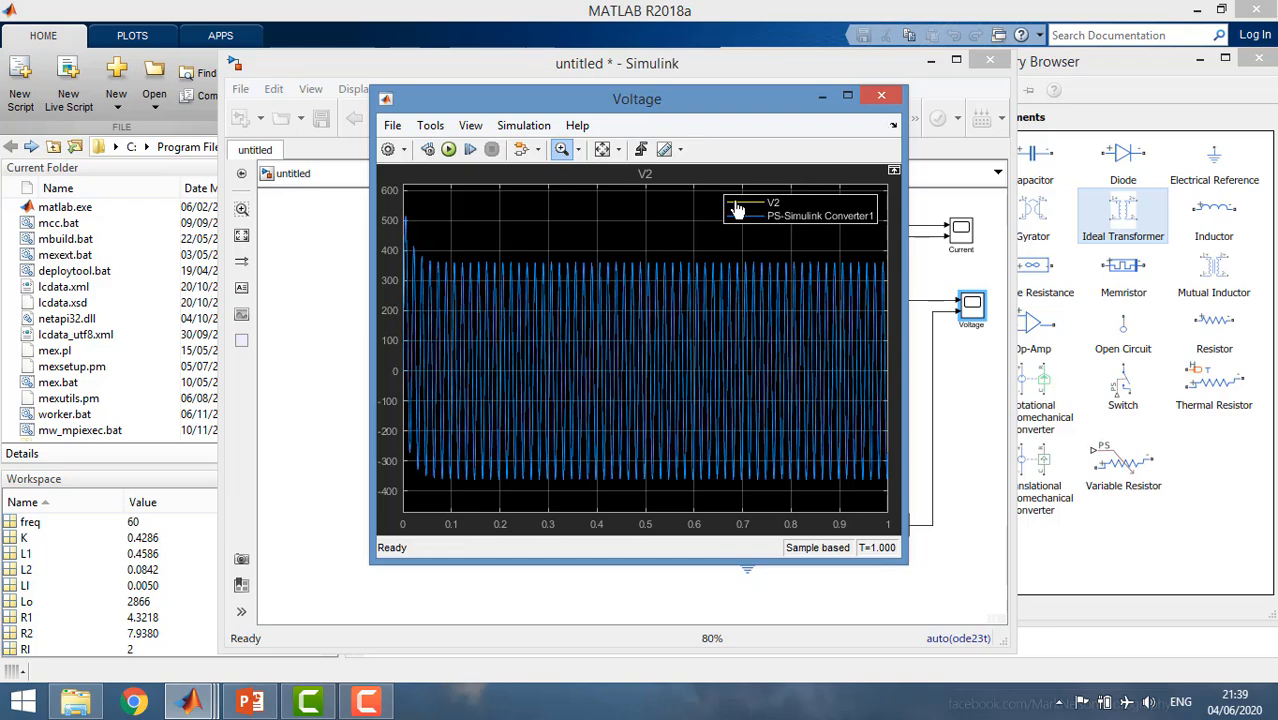
Zoom in on the voltage peaks between about 0.4 and 0.44 s and toggle the PS-Simulink Converter1 trace to compare it with V2.
left_click_drag(706, 110, 603, 152)
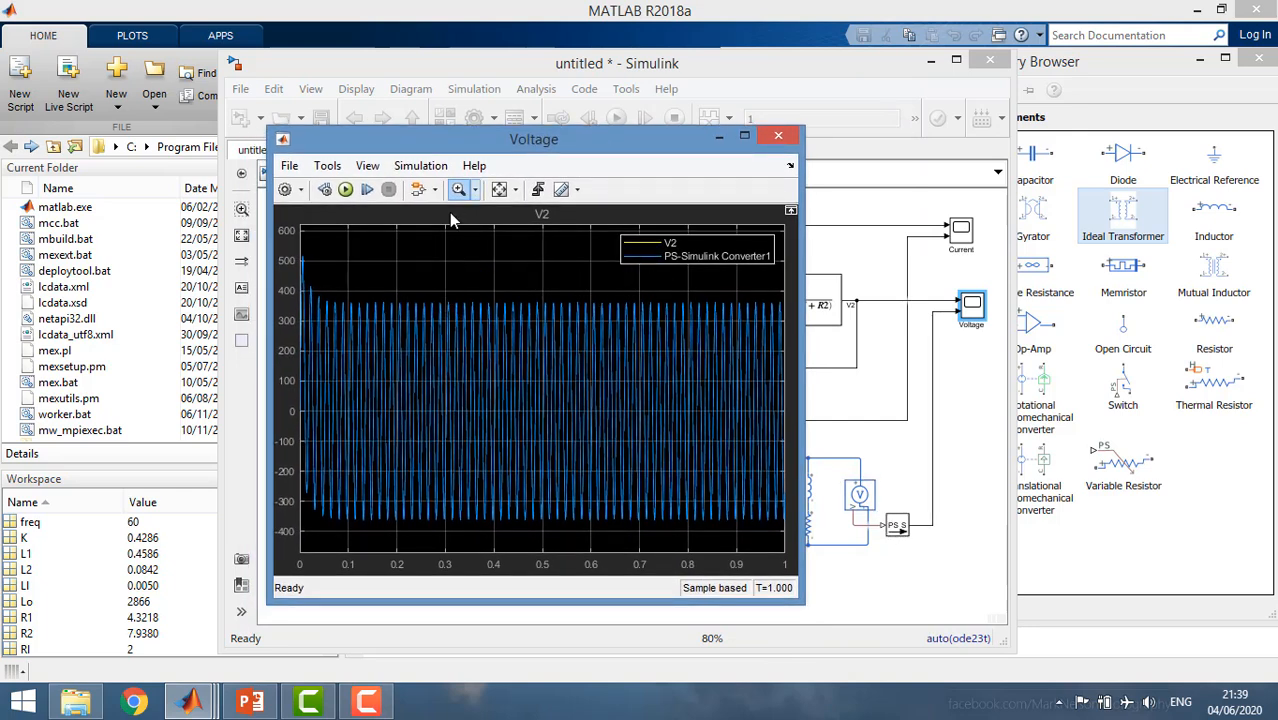
left_click_drag(437, 296, 594, 335)
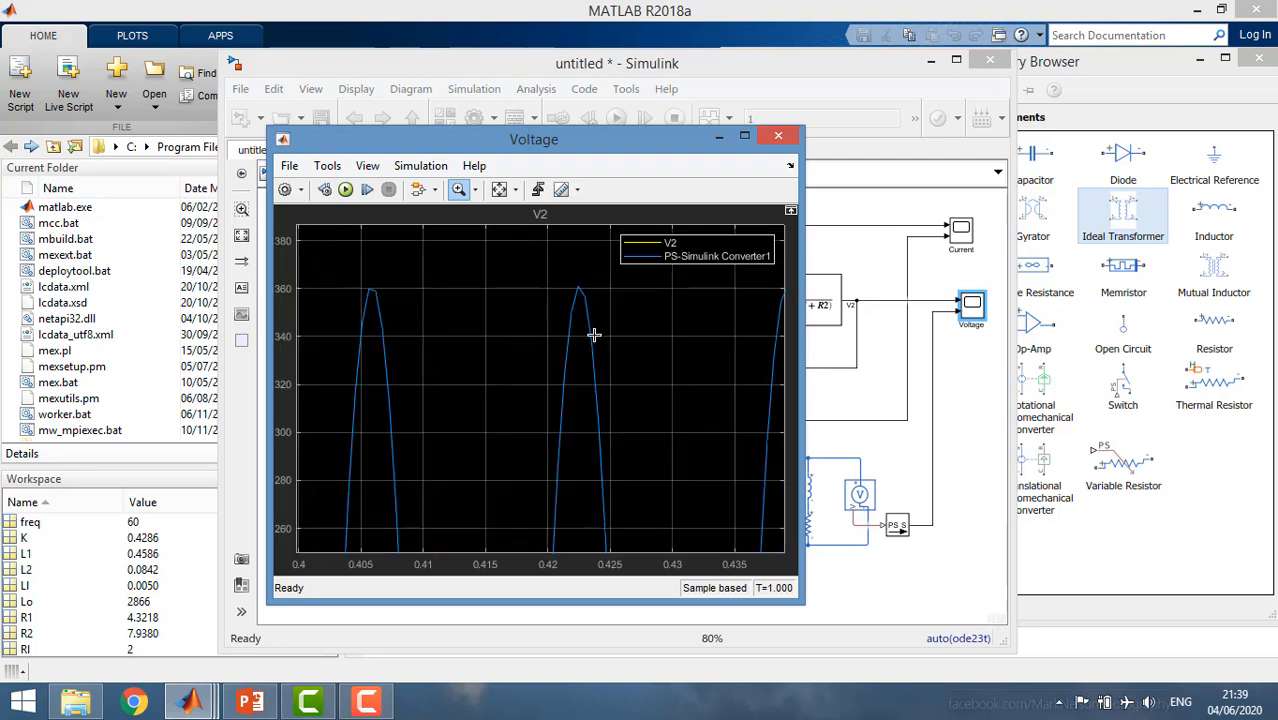
left_click(646, 258)
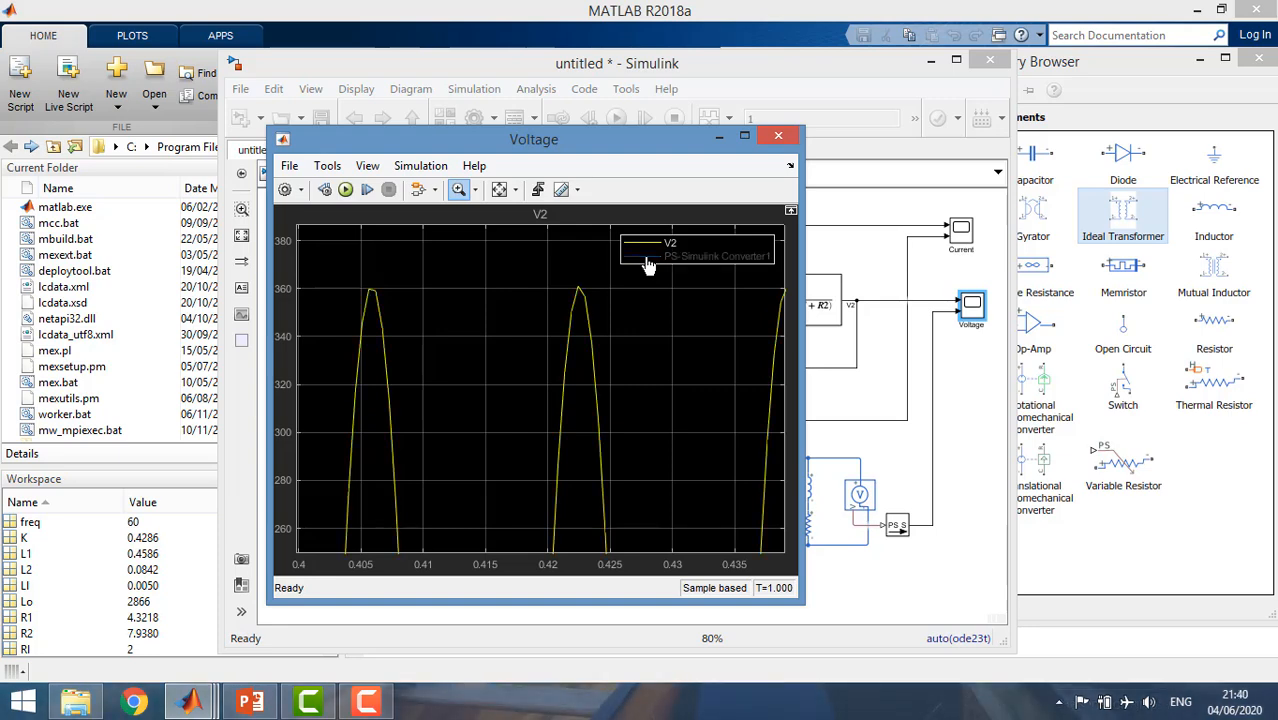
left_click(648, 260)
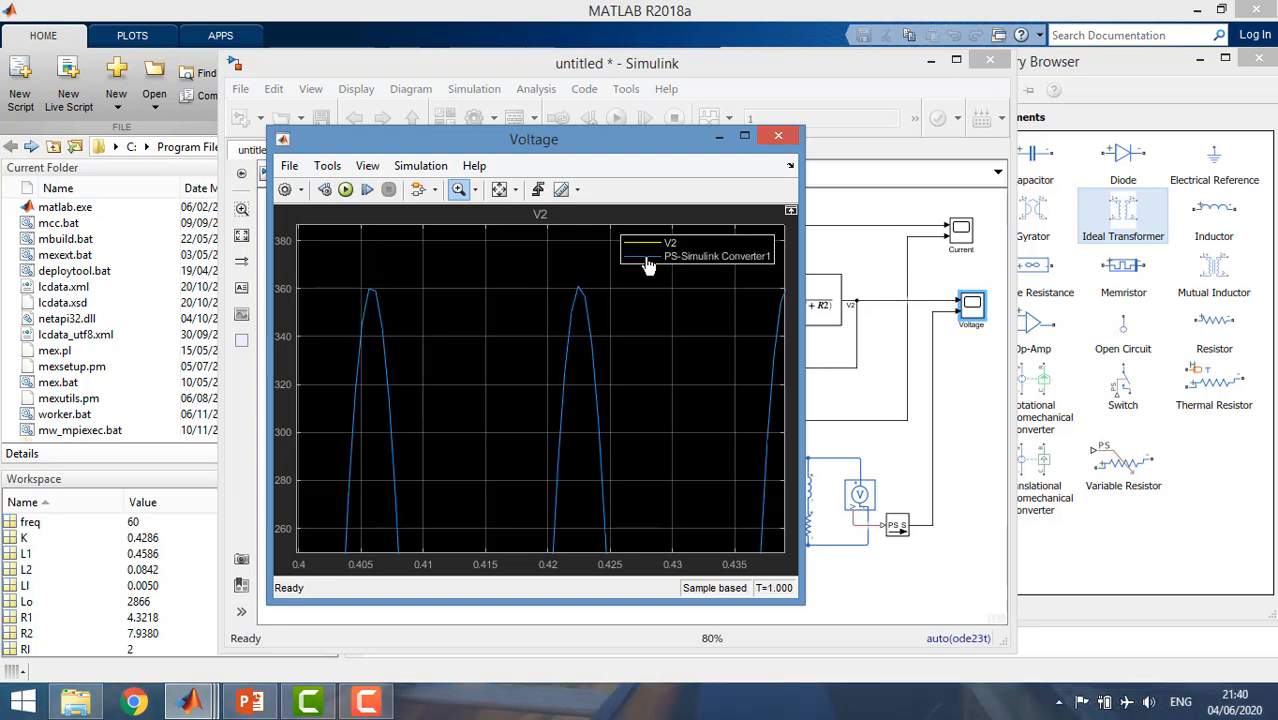
left_click(778, 137)
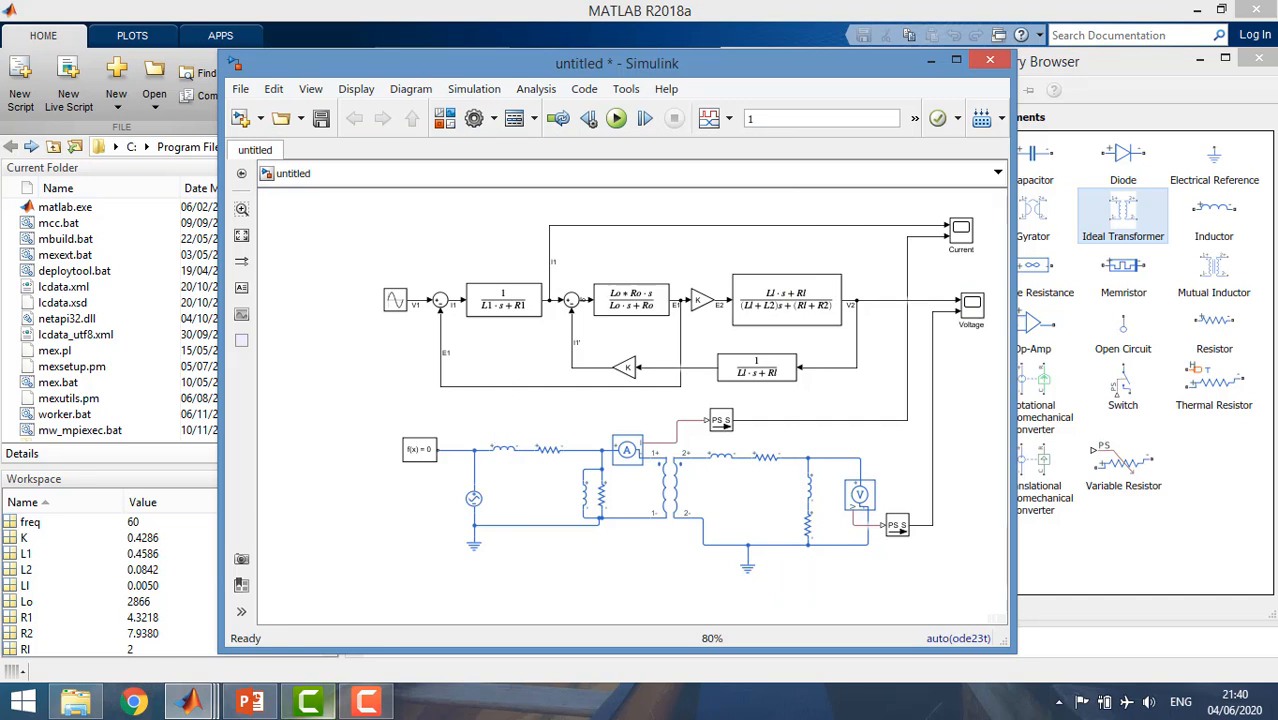
Add a Ground block from the Power Systems Specialized Technology Elements library to the empty area below the Simscape circuit.
left_click(1077, 72)
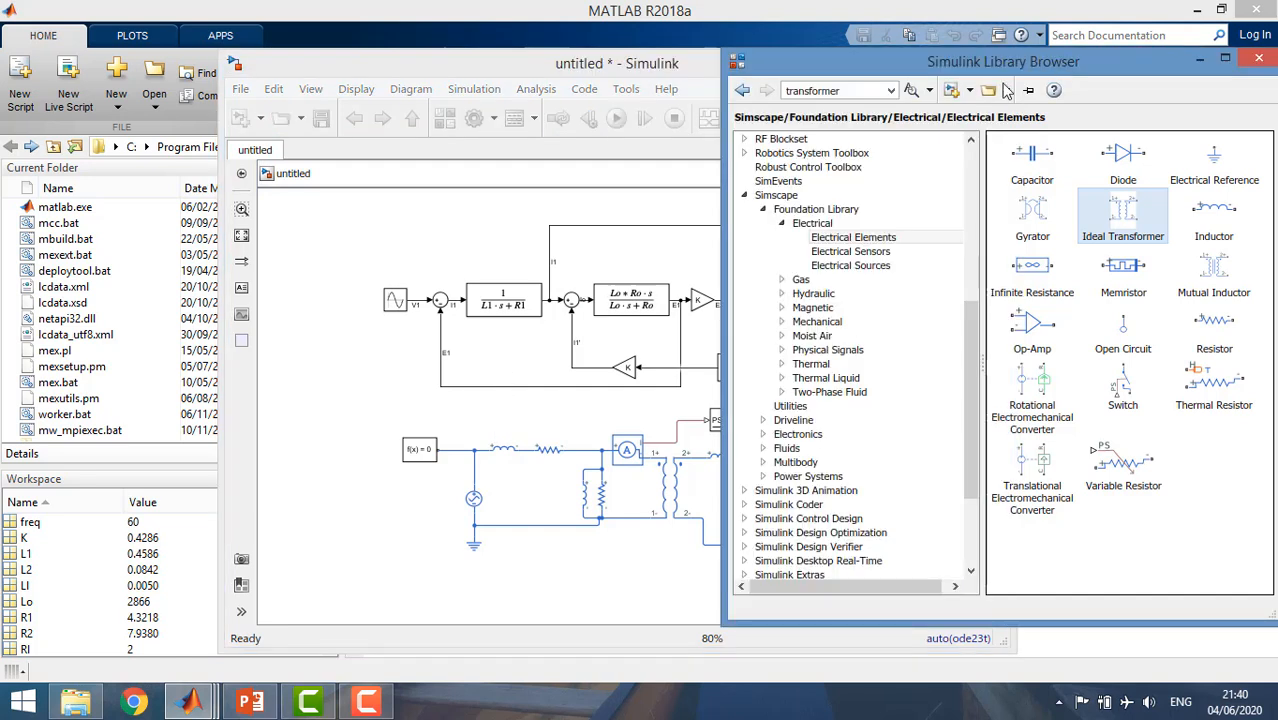
left_click(762, 209)
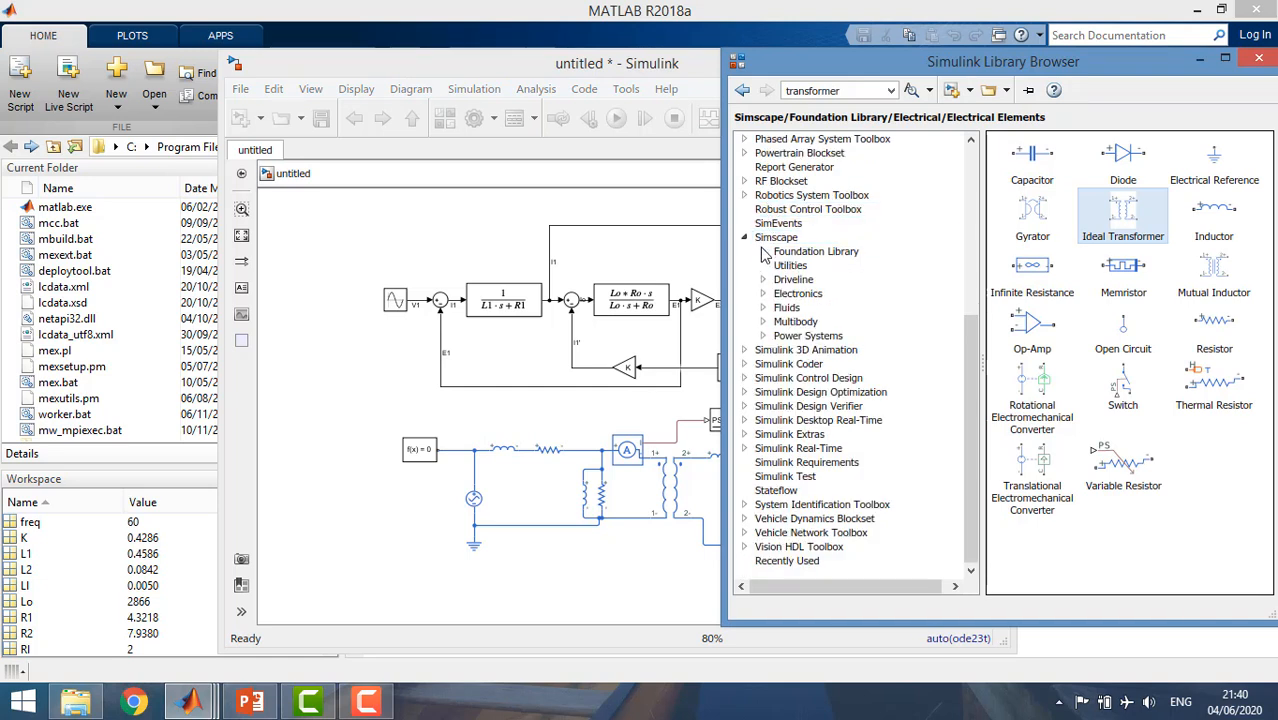
left_click(763, 335)
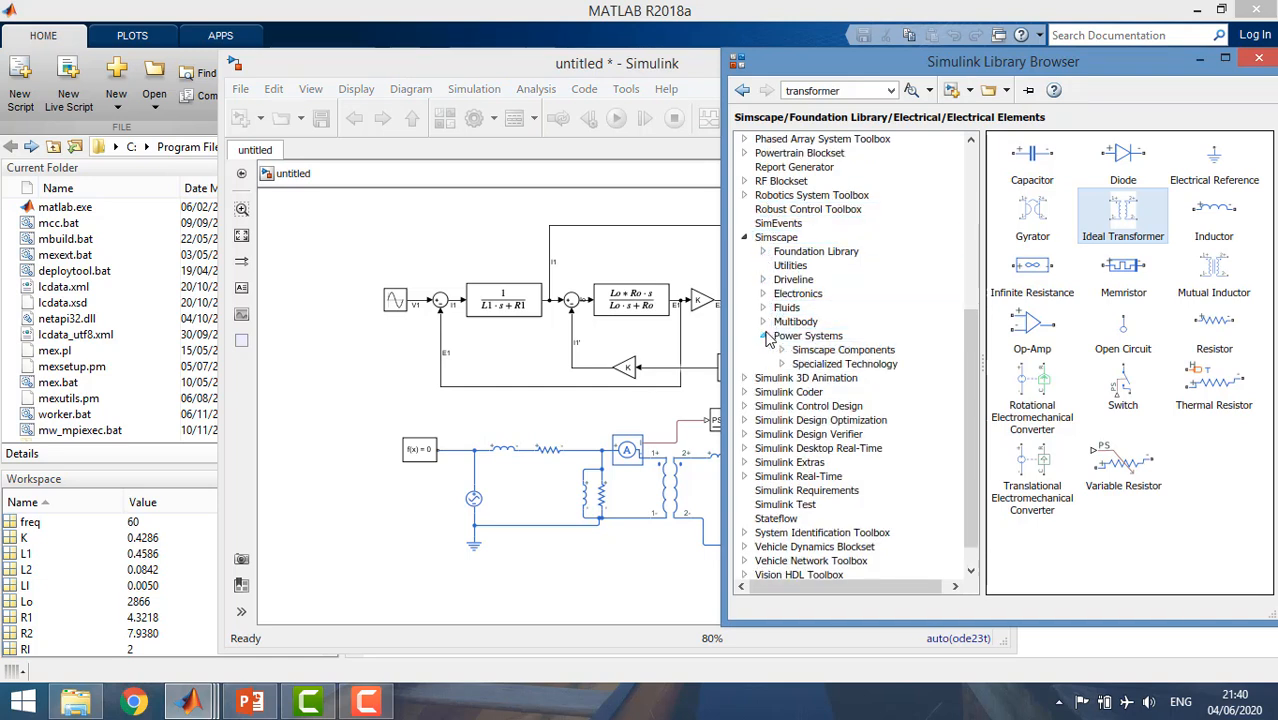
left_click(826, 366)
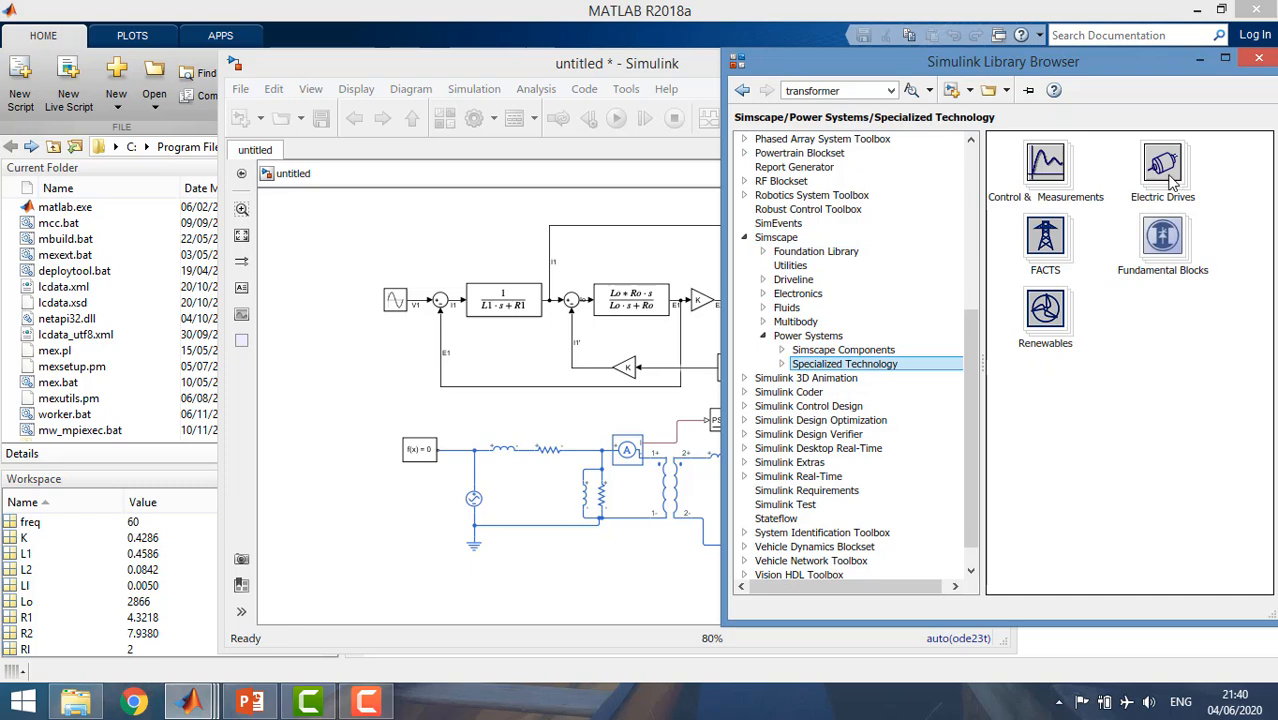
double_click(1162, 240)
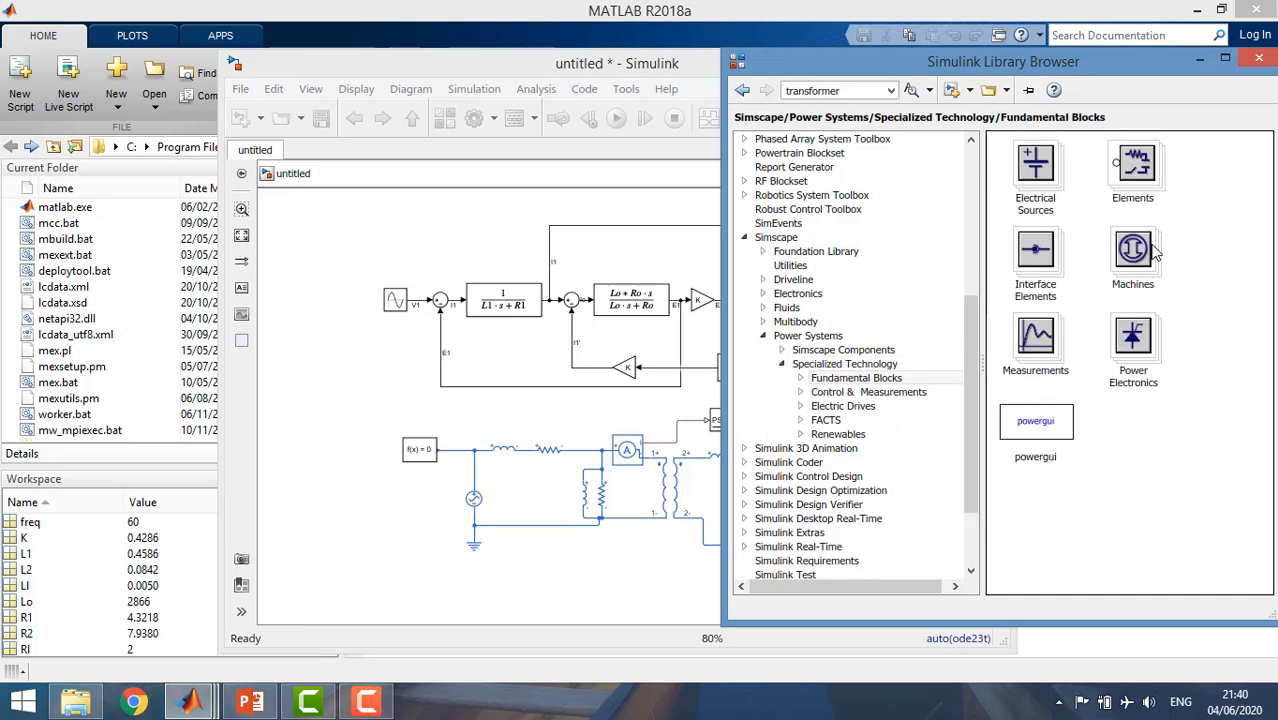
double_click(1117, 178)
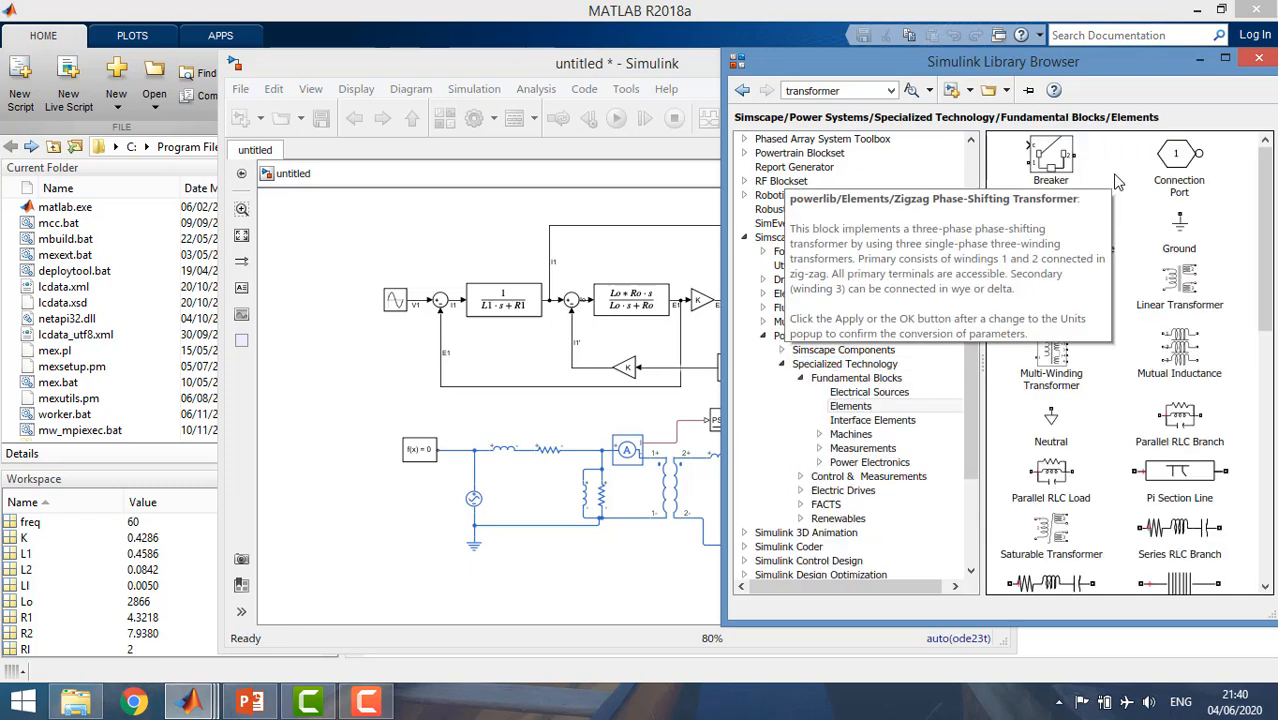
left_click_drag(1185, 240, 356, 580)
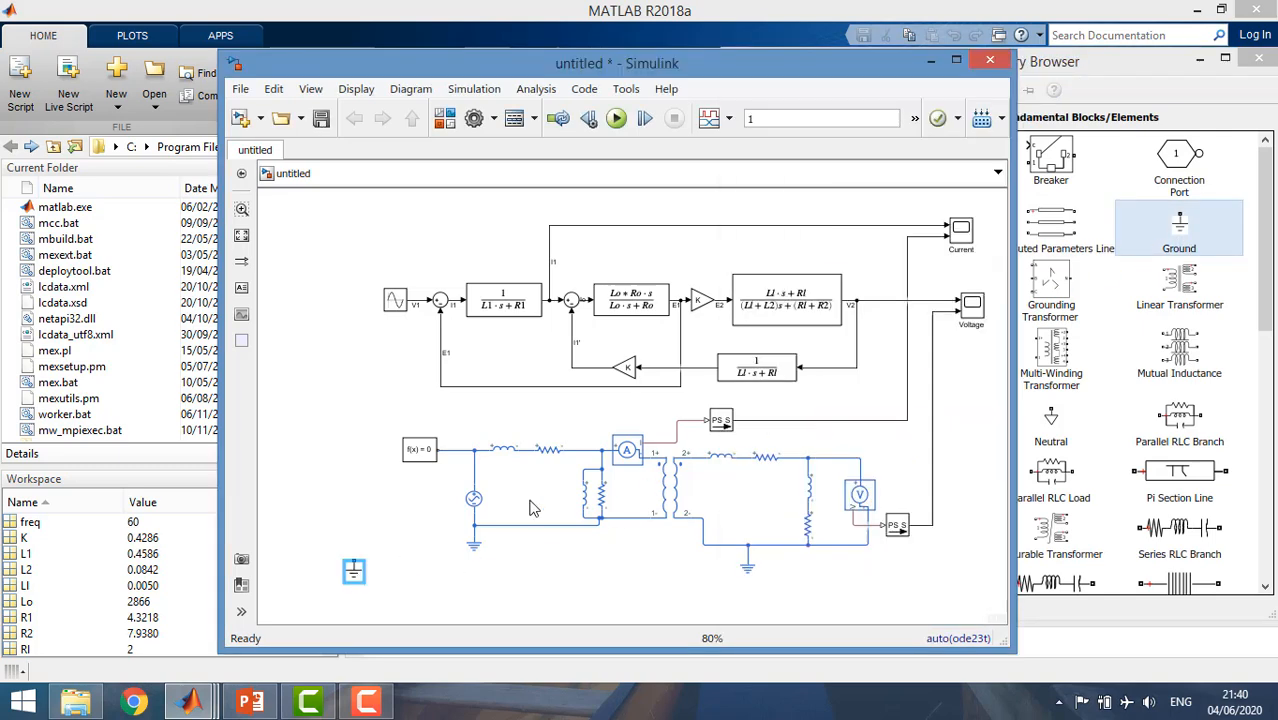
Add a Linear Transformer beside the new Ground block and a Series RLC Load further along in the same area.
left_click(1174, 299)
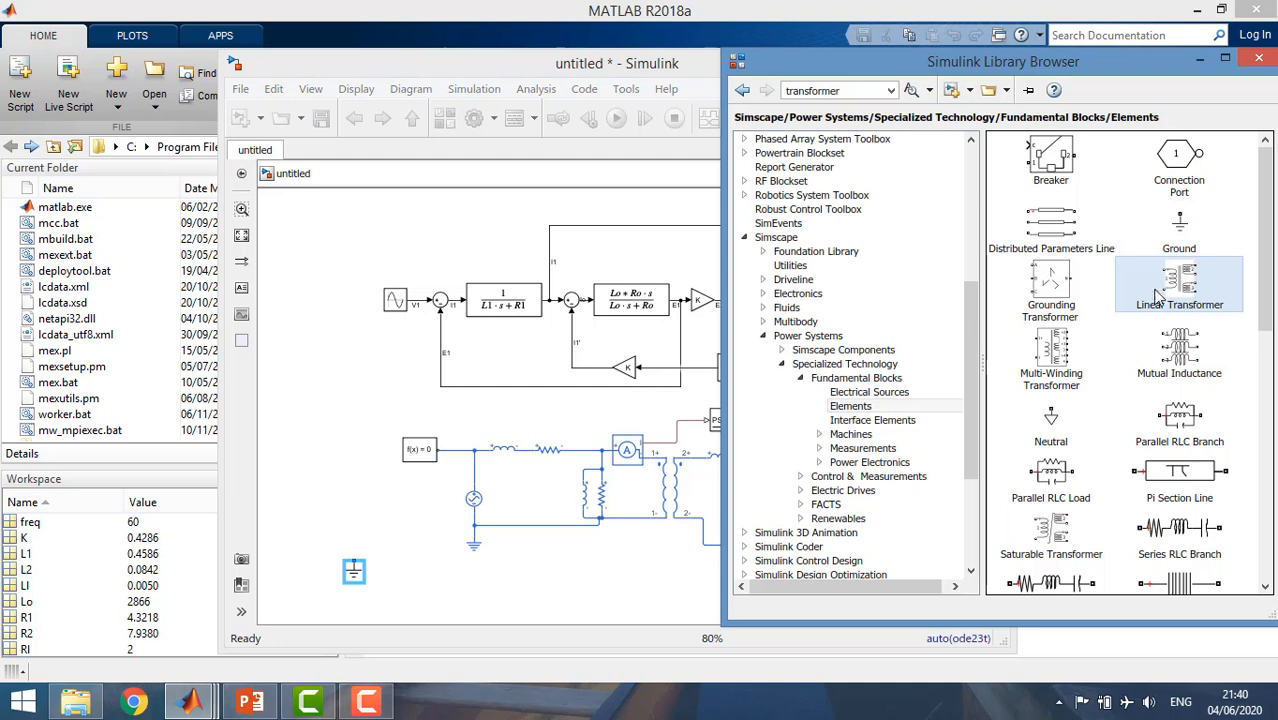
left_click_drag(1183, 297, 424, 590)
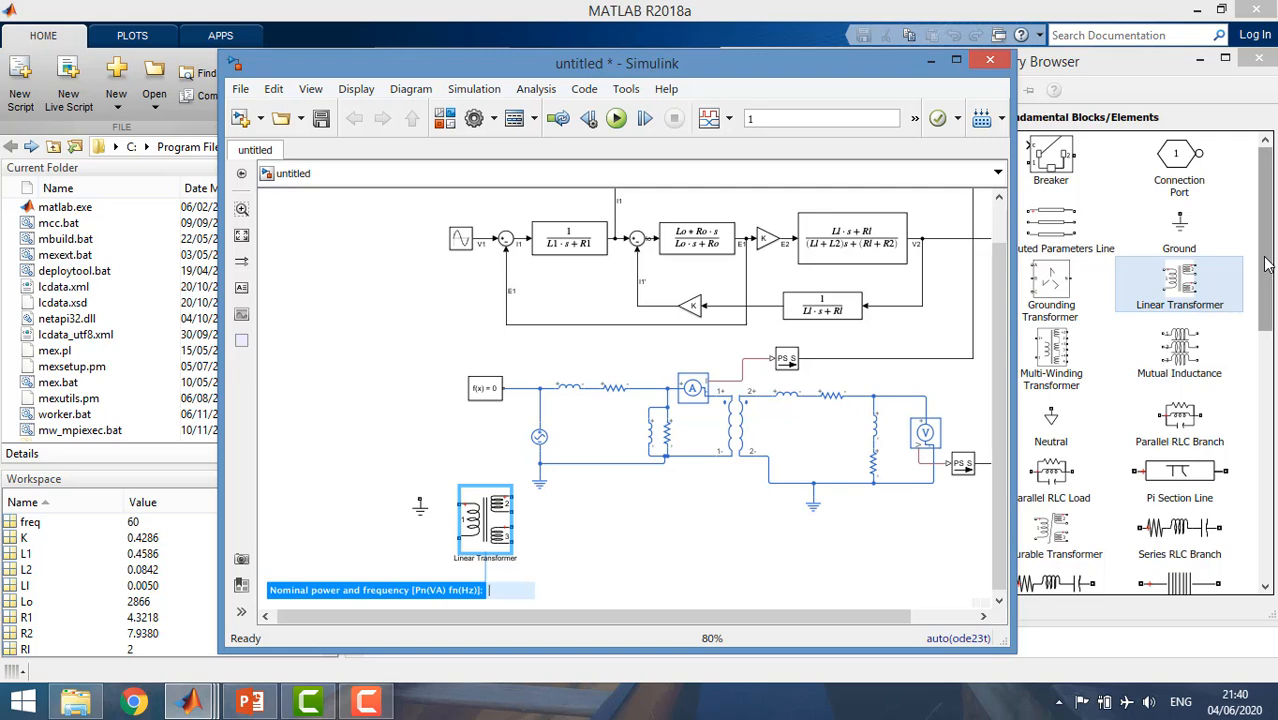
left_click_drag(1268, 263, 1245, 362)
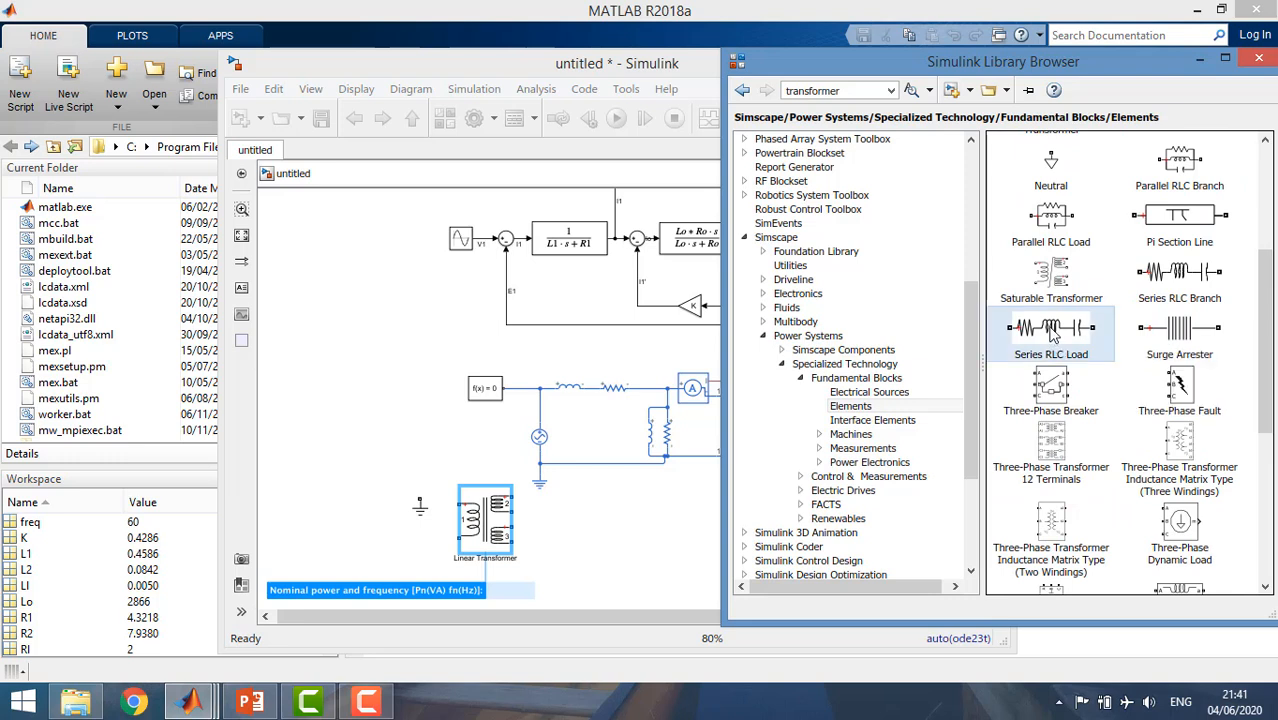
left_click_drag(1051, 334, 660, 548)
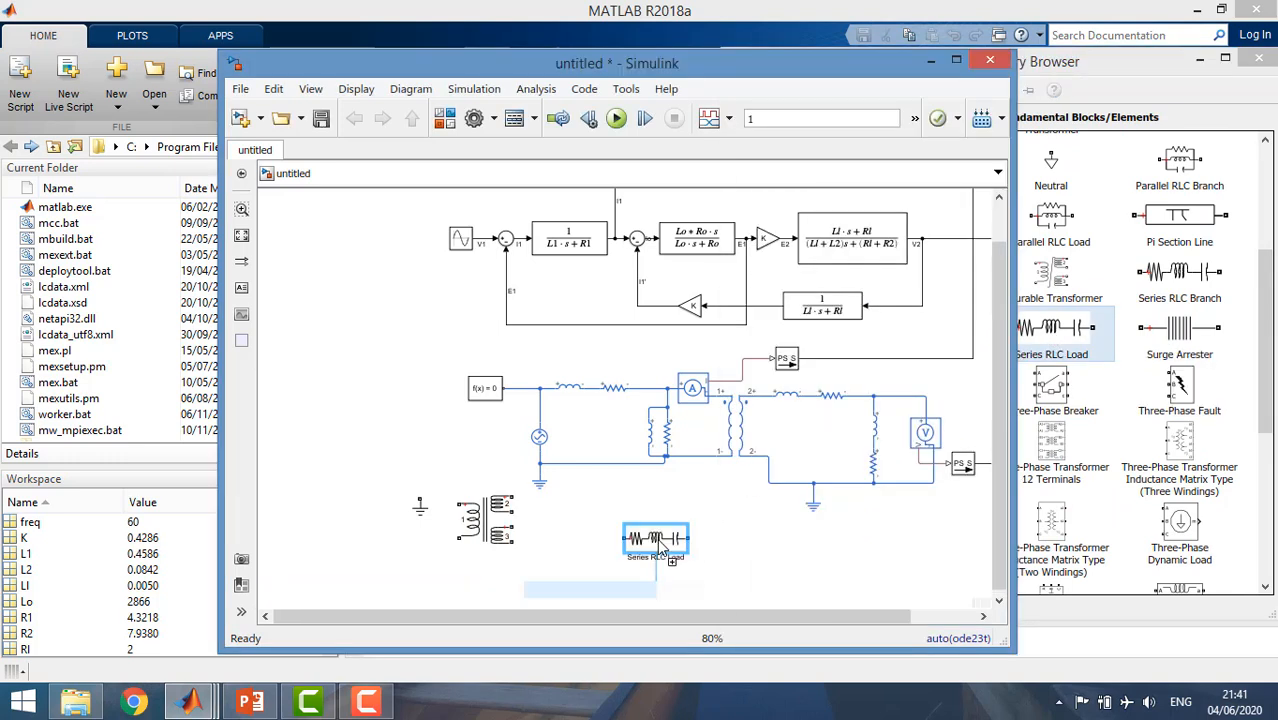
Add a Current Measurement block on the source side of the Linear Transformer and a Voltage Measurement block below the Series RLC Load.
left_click_drag(1268, 340, 1250, 415)
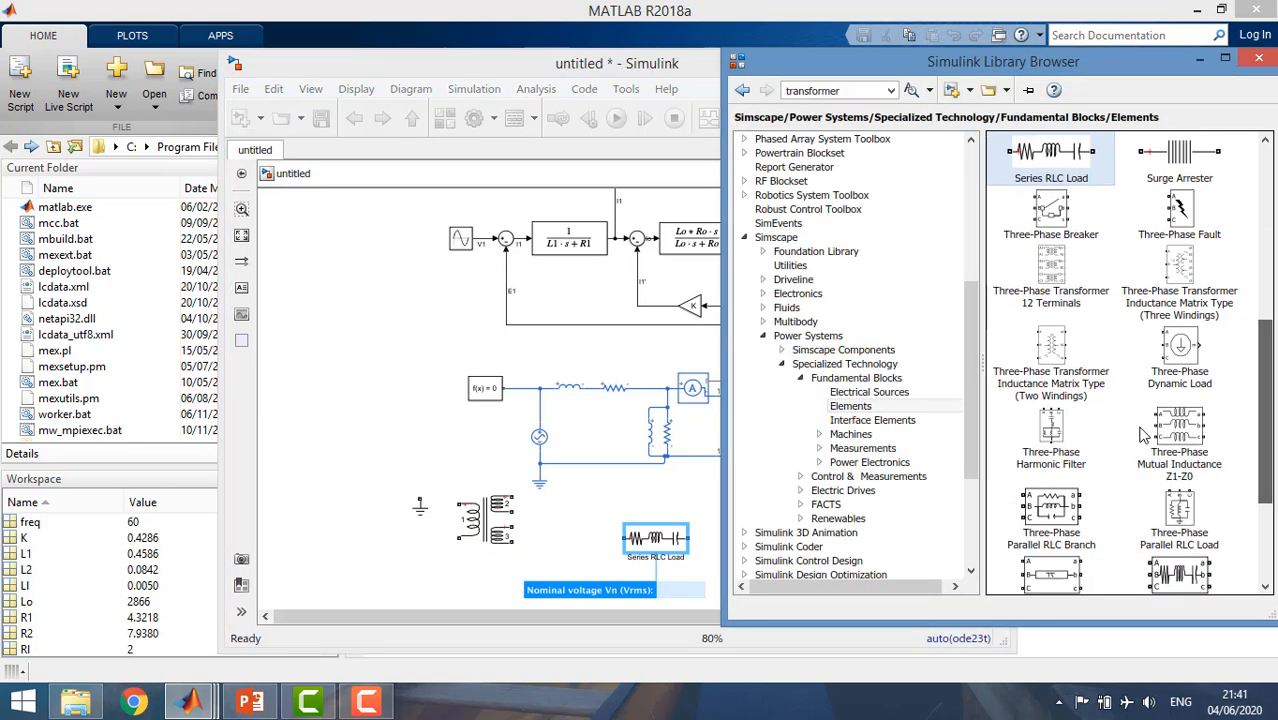
left_click(855, 448)
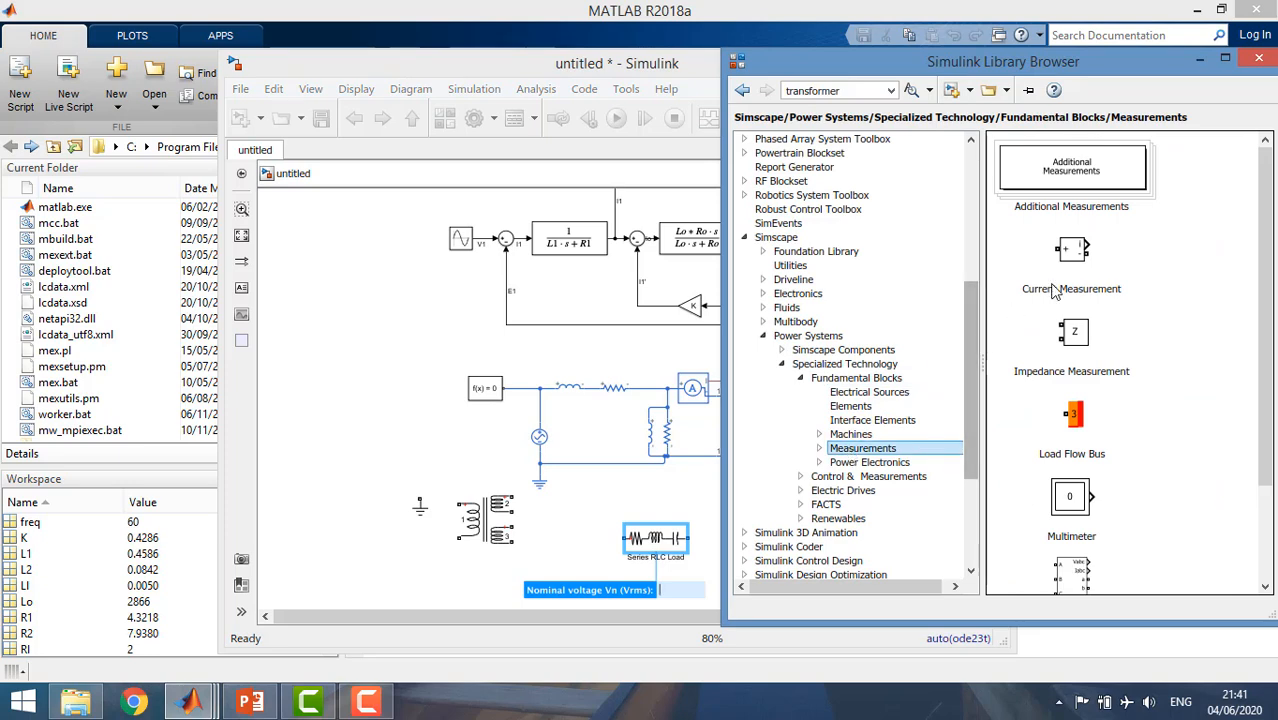
left_click_drag(1055, 290, 340, 478)
left_click(1203, 326)
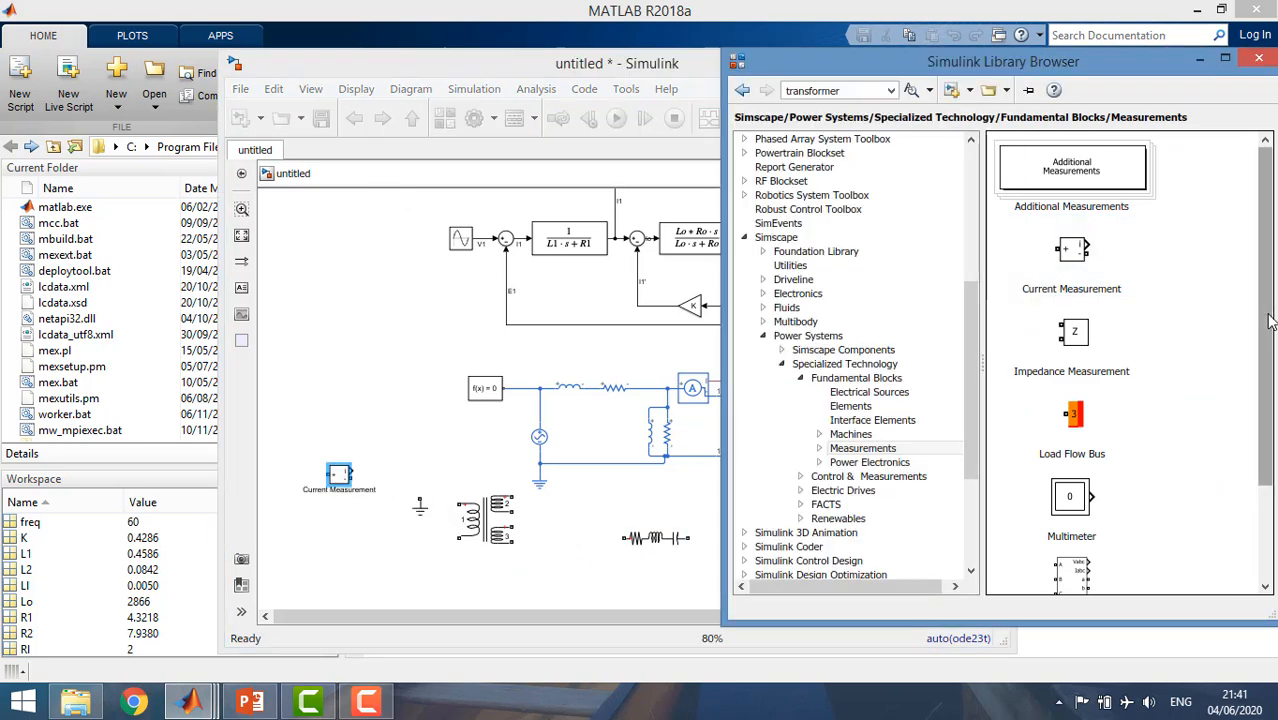
scroll(1268, 320, "down", 3)
left_click_drag(1072, 548, 603, 579)
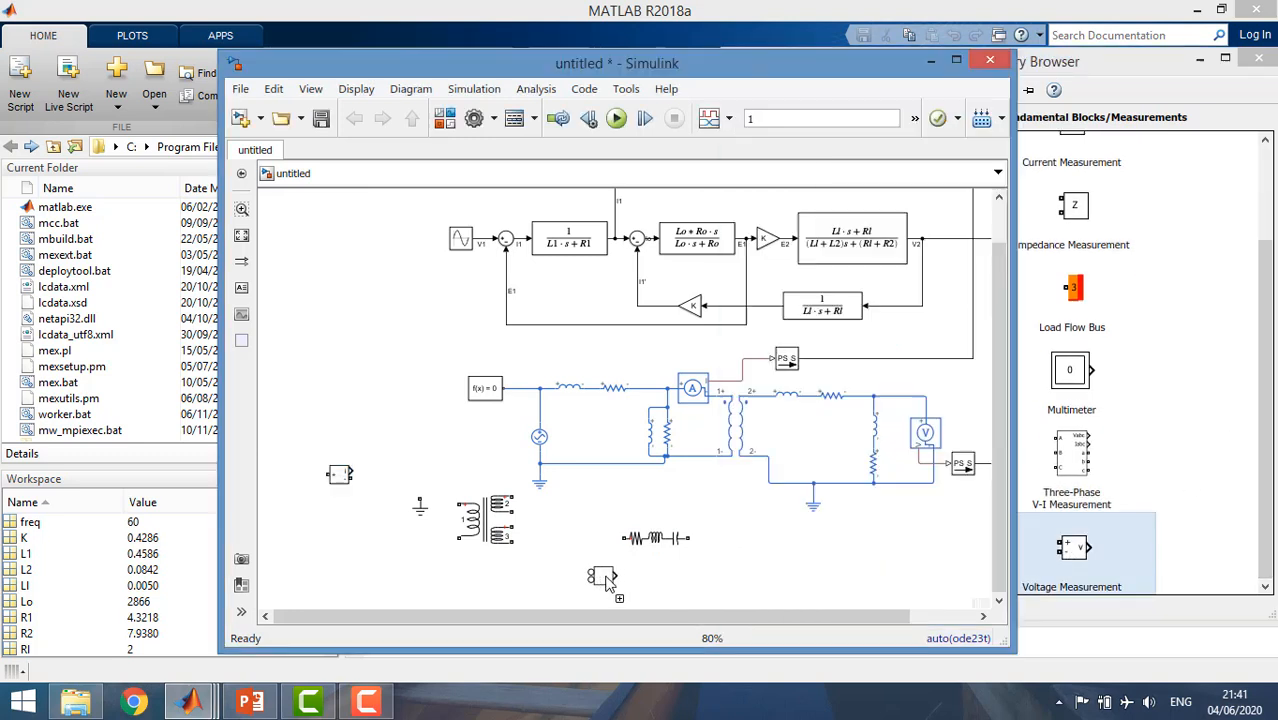
Add an AC Voltage Source from the Specialized Technology Electrical Sources library below the new Ground block.
left_click(1268, 357)
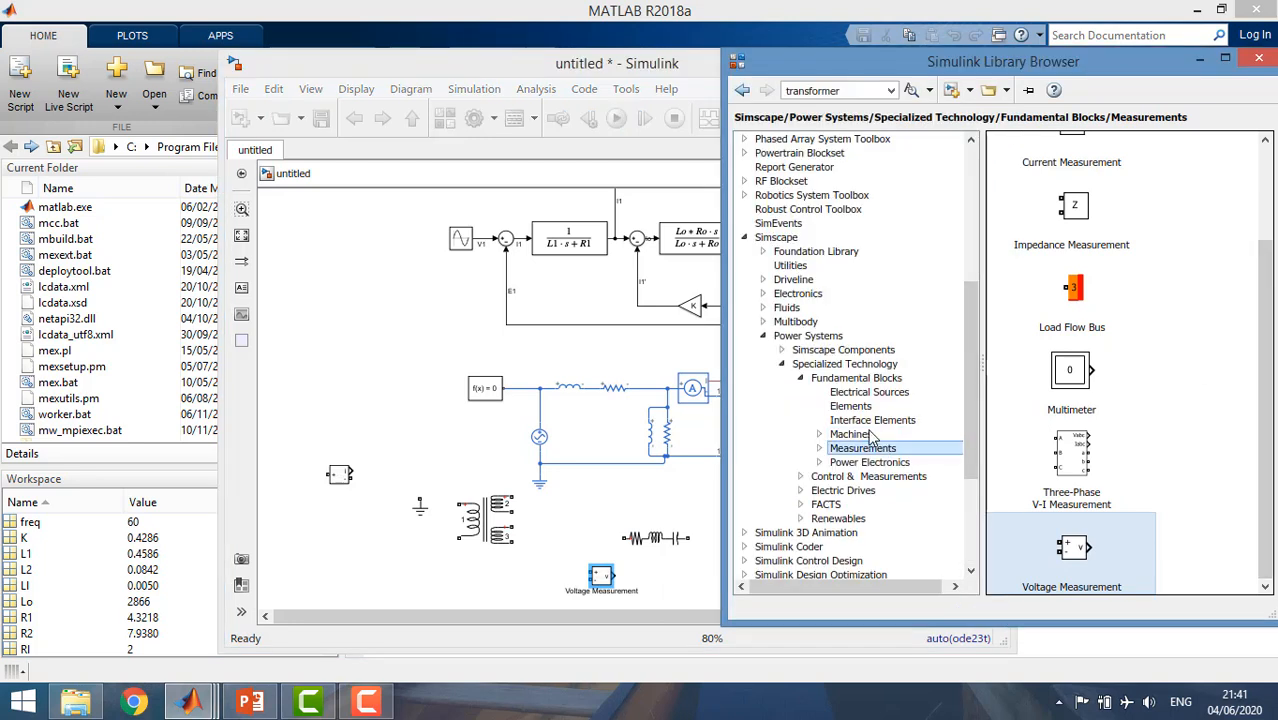
left_click(853, 396)
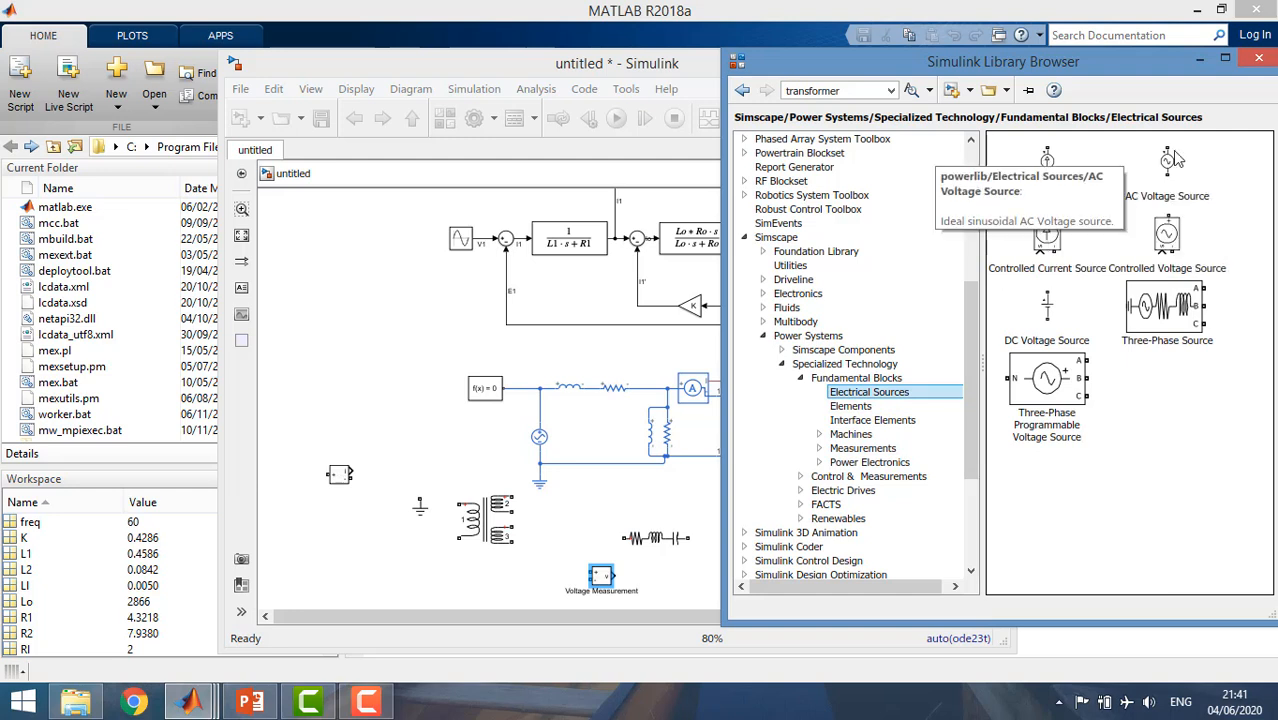
left_click_drag(1167, 161, 413, 562)
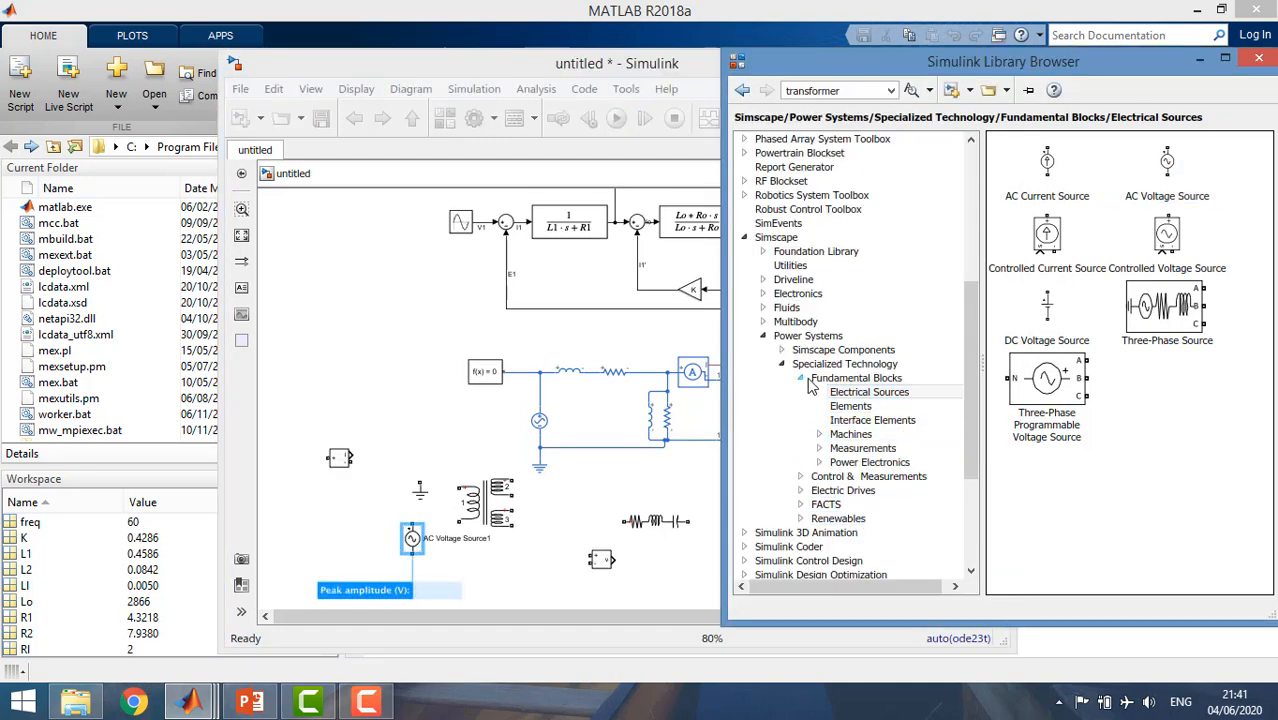
Add a powergui block from the Specialized Technology Fundamental Blocks library to the empty area beside the AC Voltage Source.
left_click(805, 365)
left_click(801, 377)
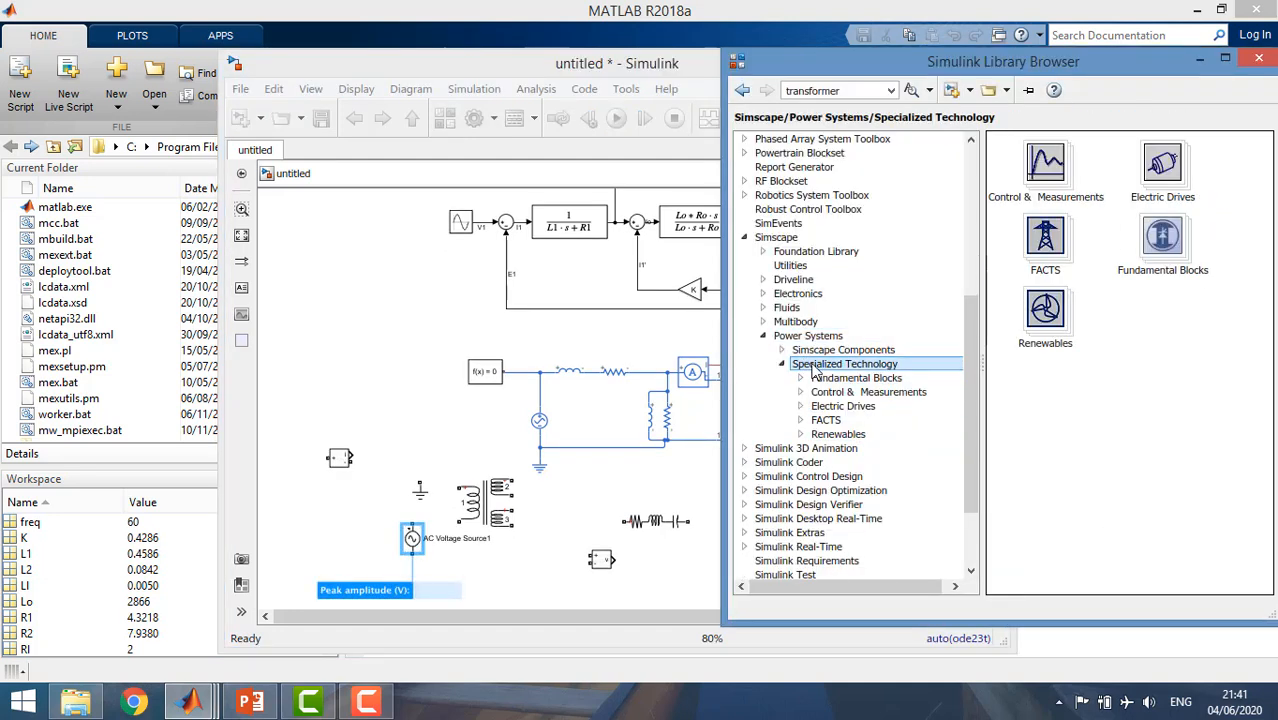
left_click(835, 378)
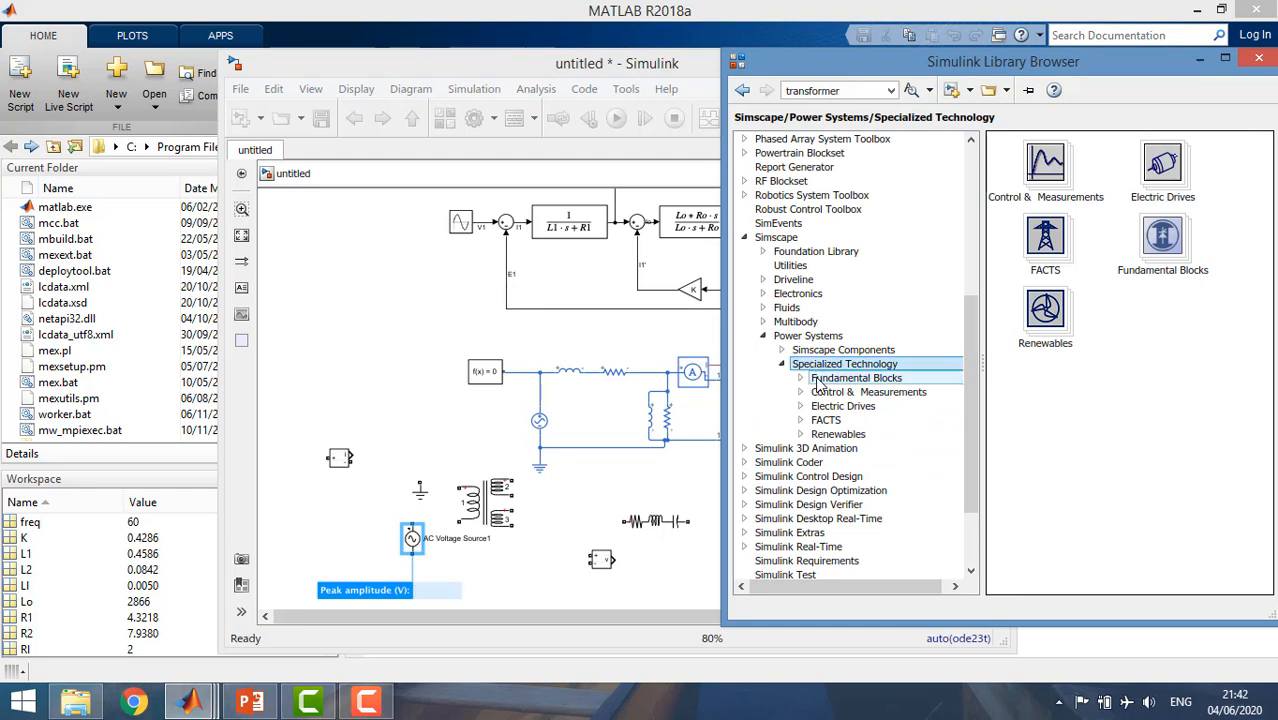
left_click(1050, 430)
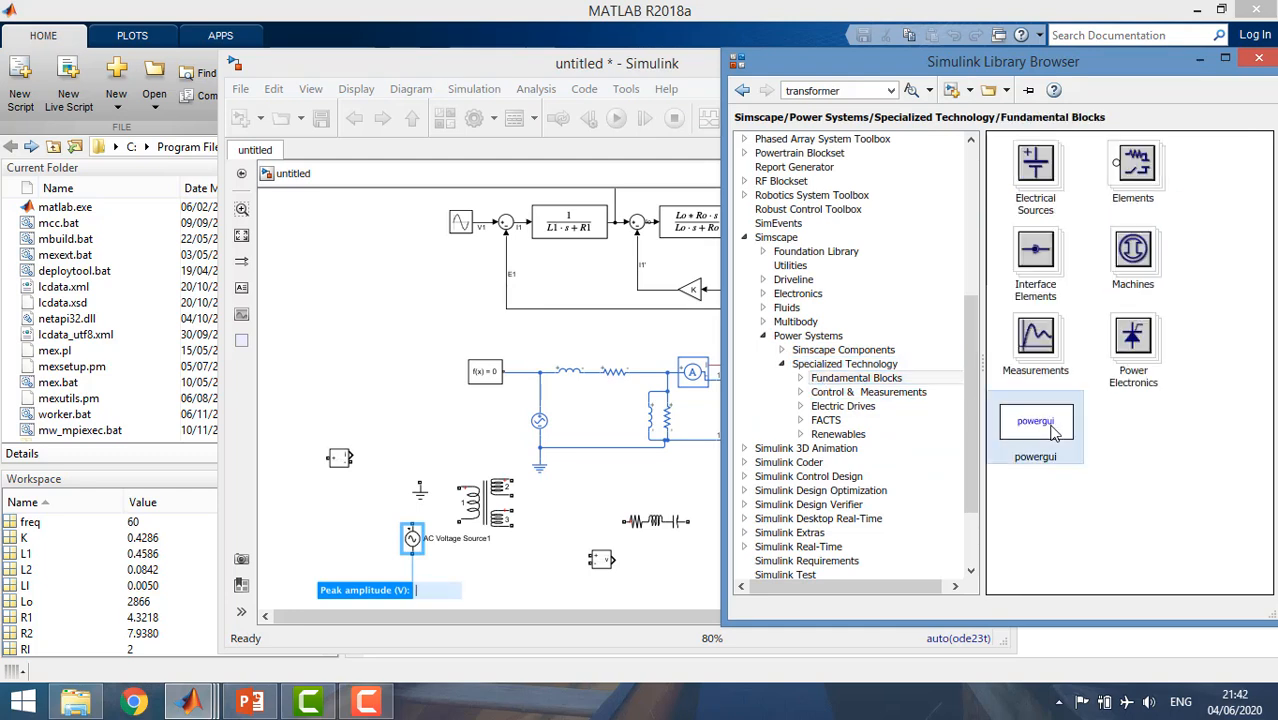
left_click_drag(1050, 430, 335, 527)
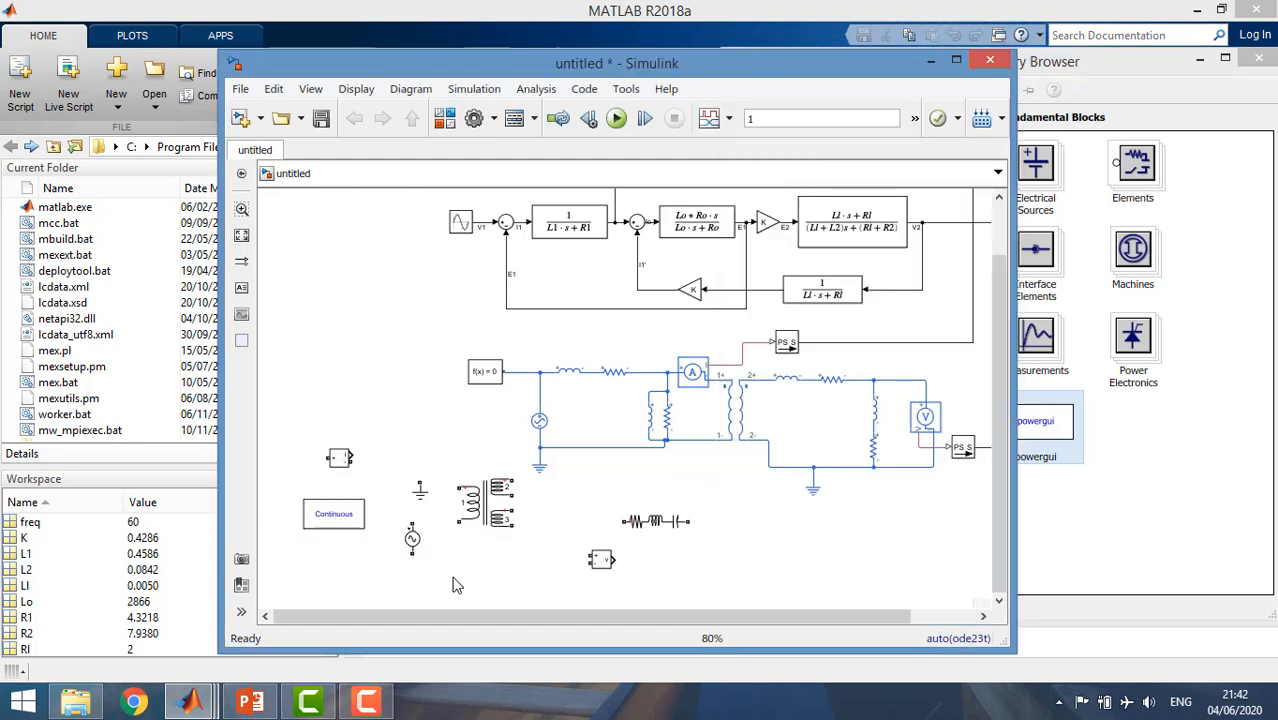
Configure the Linear Transformer with SI units and two windings by disabling the three windings option.
left_click(490, 530)
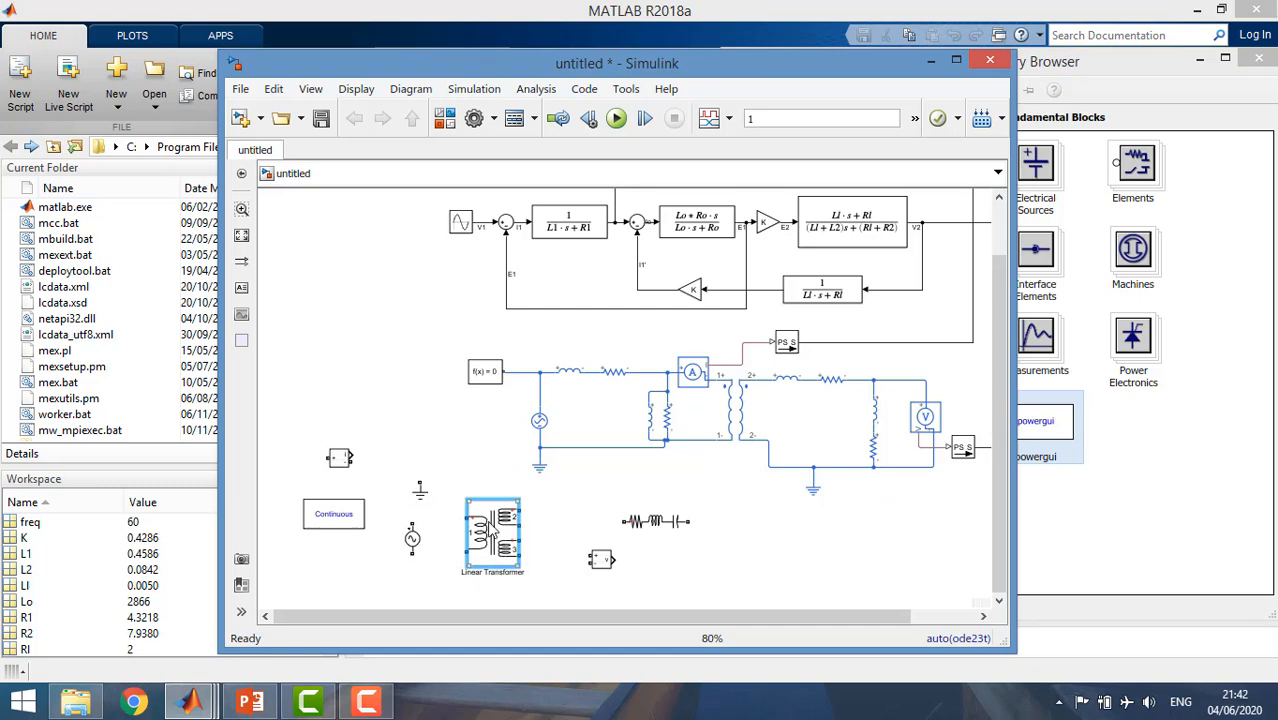
double_click(490, 530)
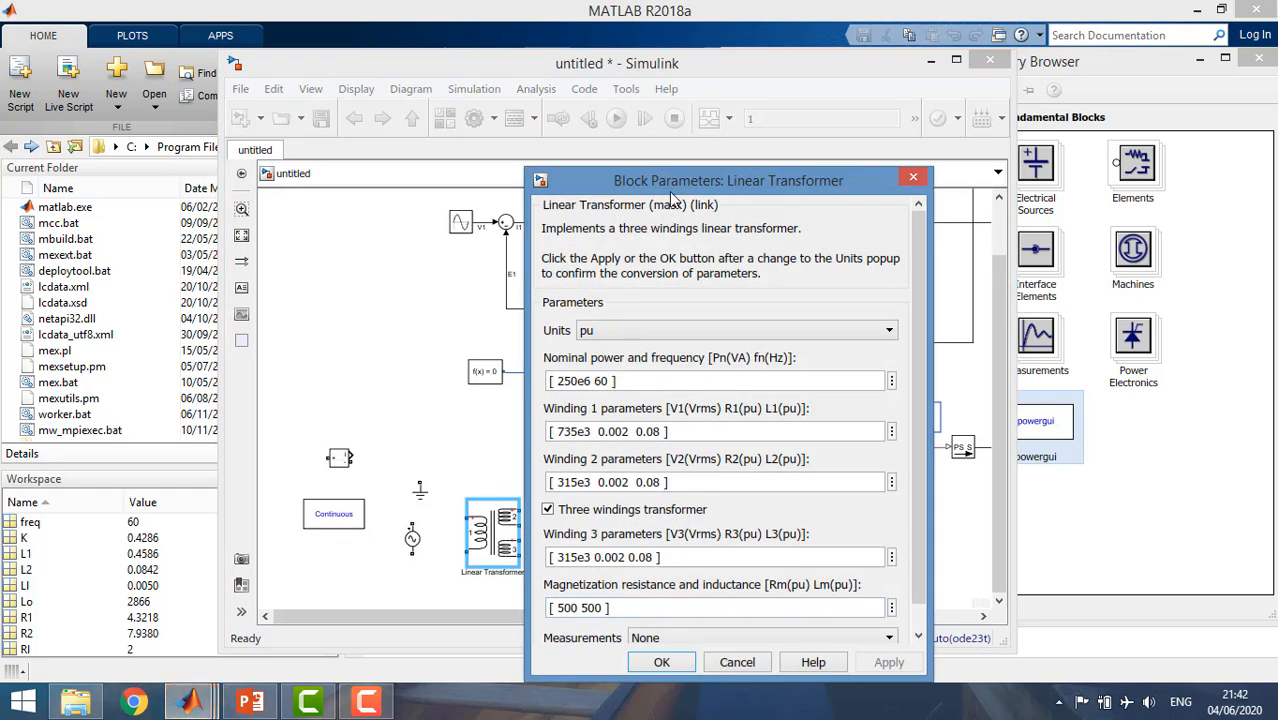
left_click_drag(670, 190, 686, 124)
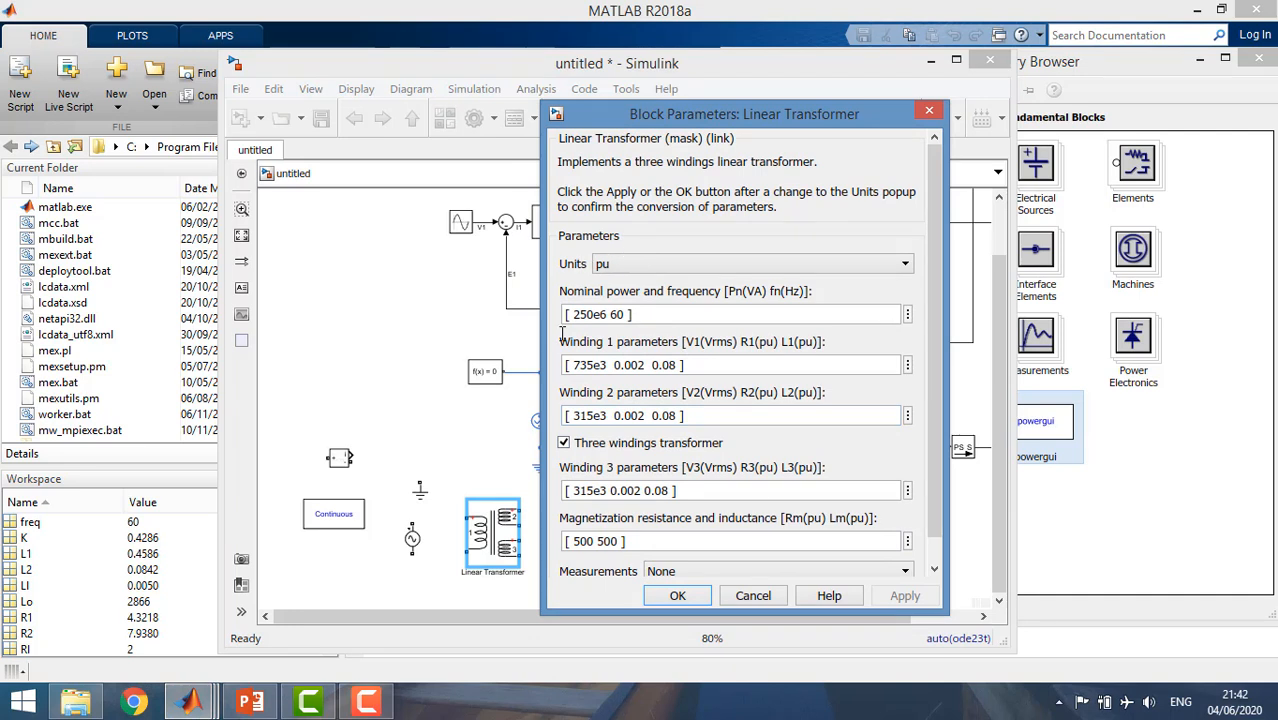
left_click(565, 443)
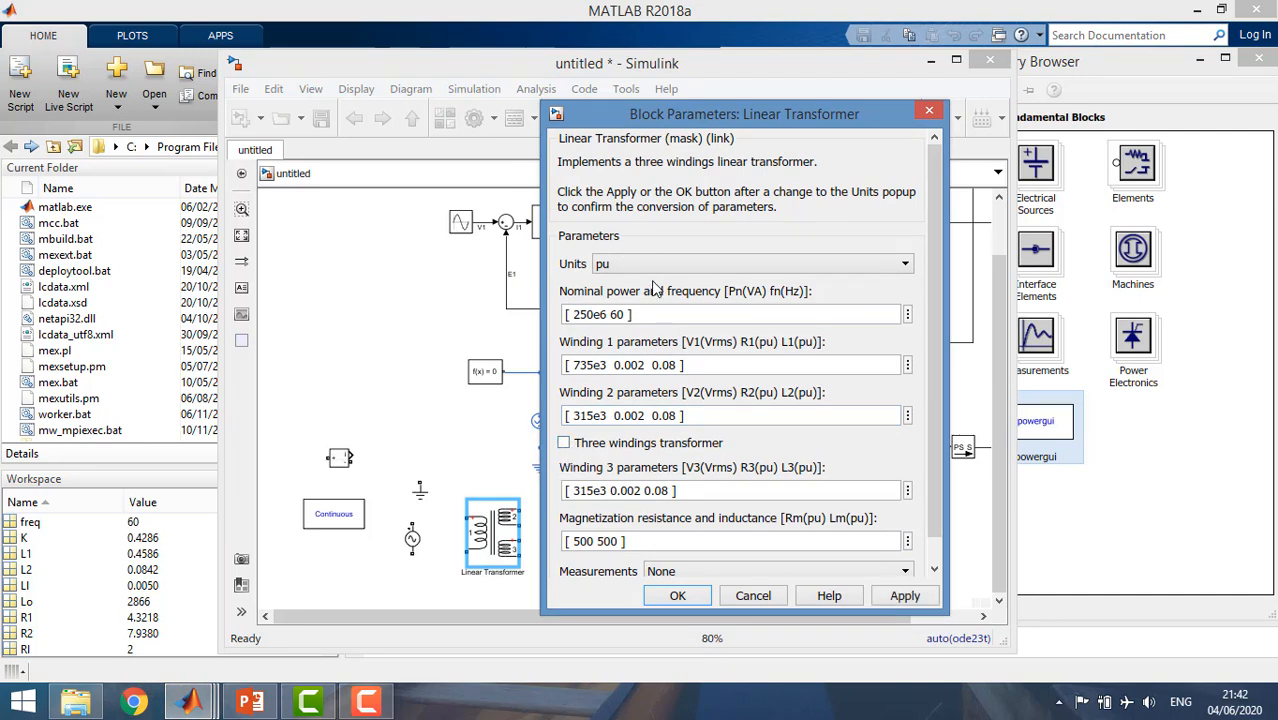
left_click(647, 267)
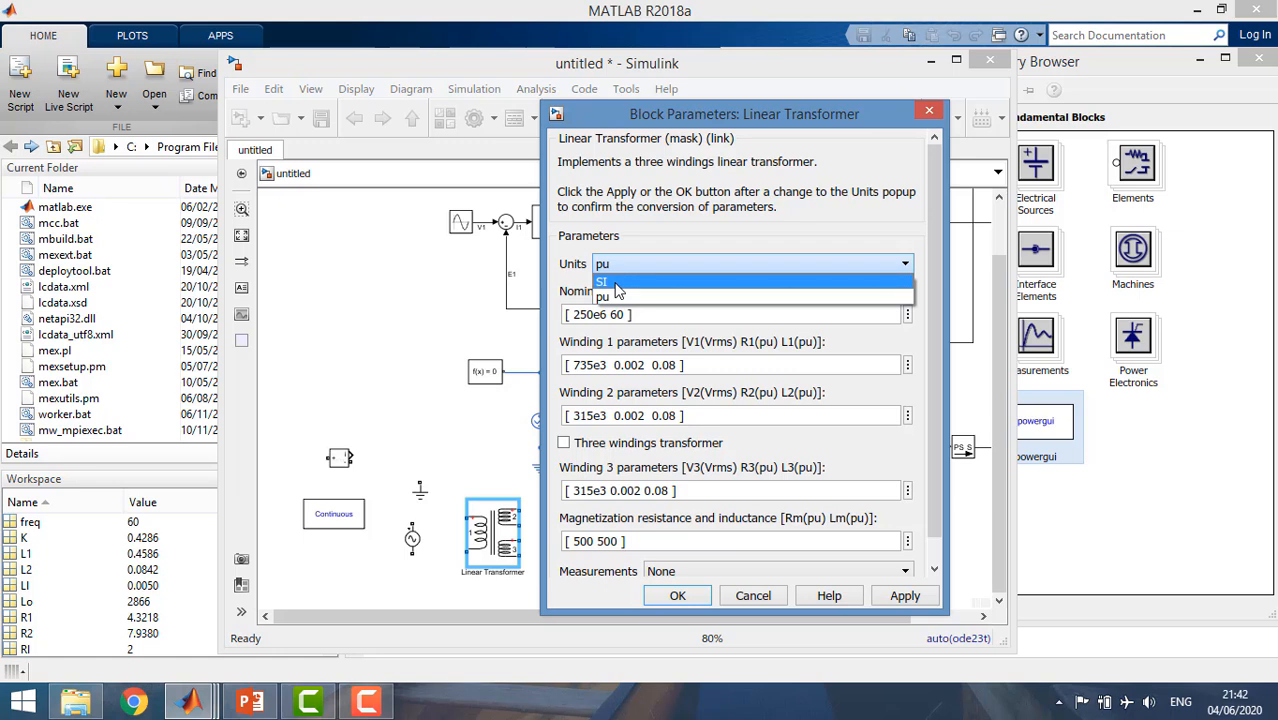
left_click(617, 284)
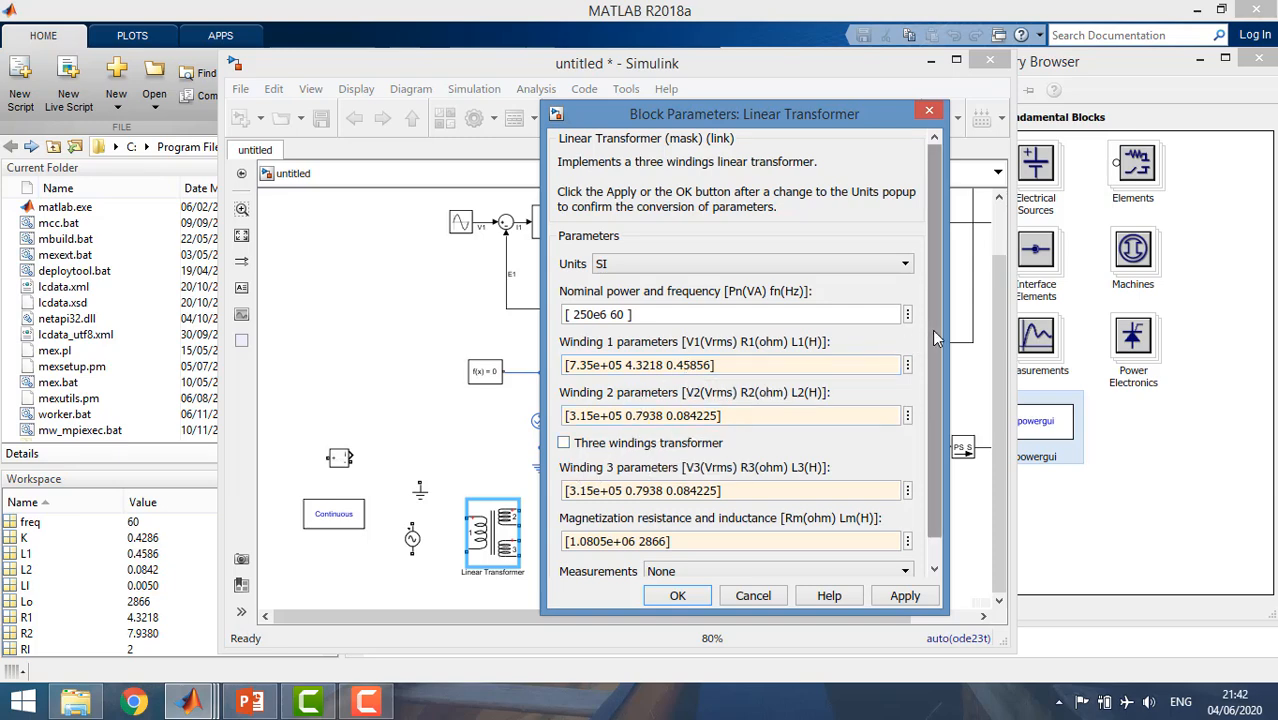
mouse_move(932, 329)
left_mouse_down()
mouse_move(925, 365)
mouse_move(924, 326)
left_mouse_up()
scroll(924, 330, "down", 1)
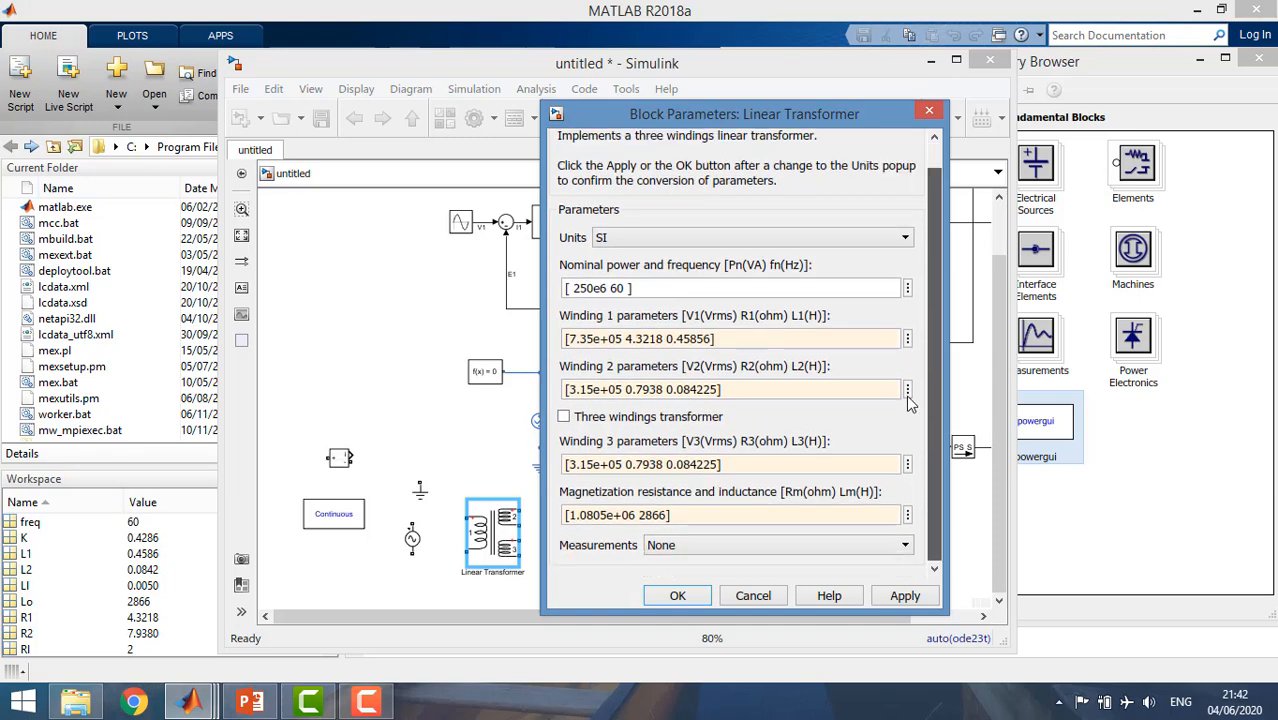
left_click(677, 596)
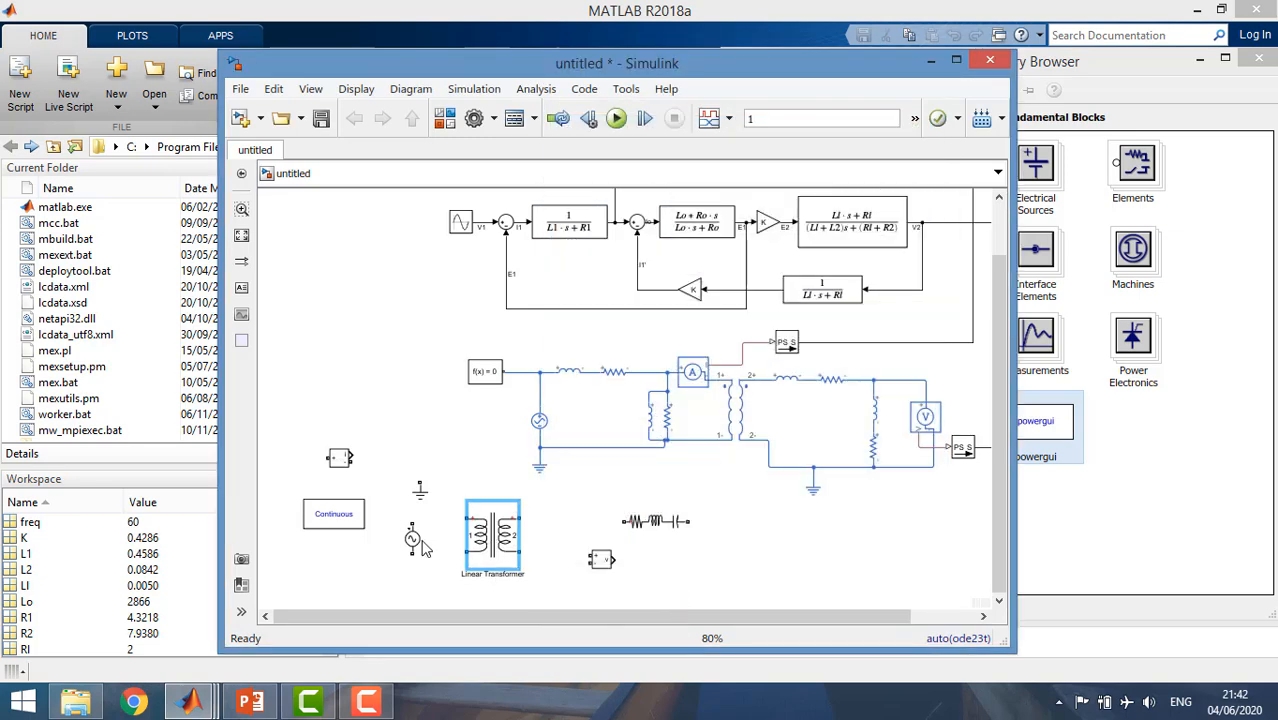
Move the Ground below the AC Voltage Source and shift the new blocks, except the Current Measurement, right and down beneath the Simscape circuit.
left_click_drag(423, 502, 421, 584)
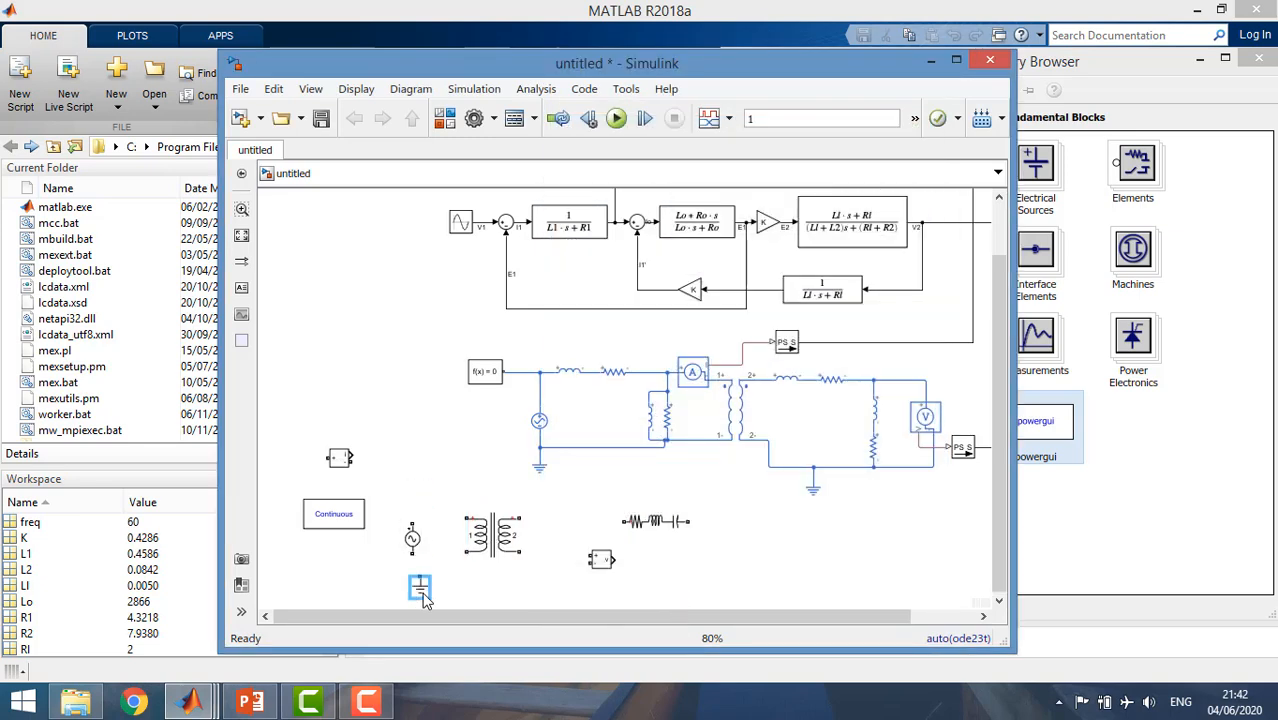
left_click_drag(998, 380, 999, 414)
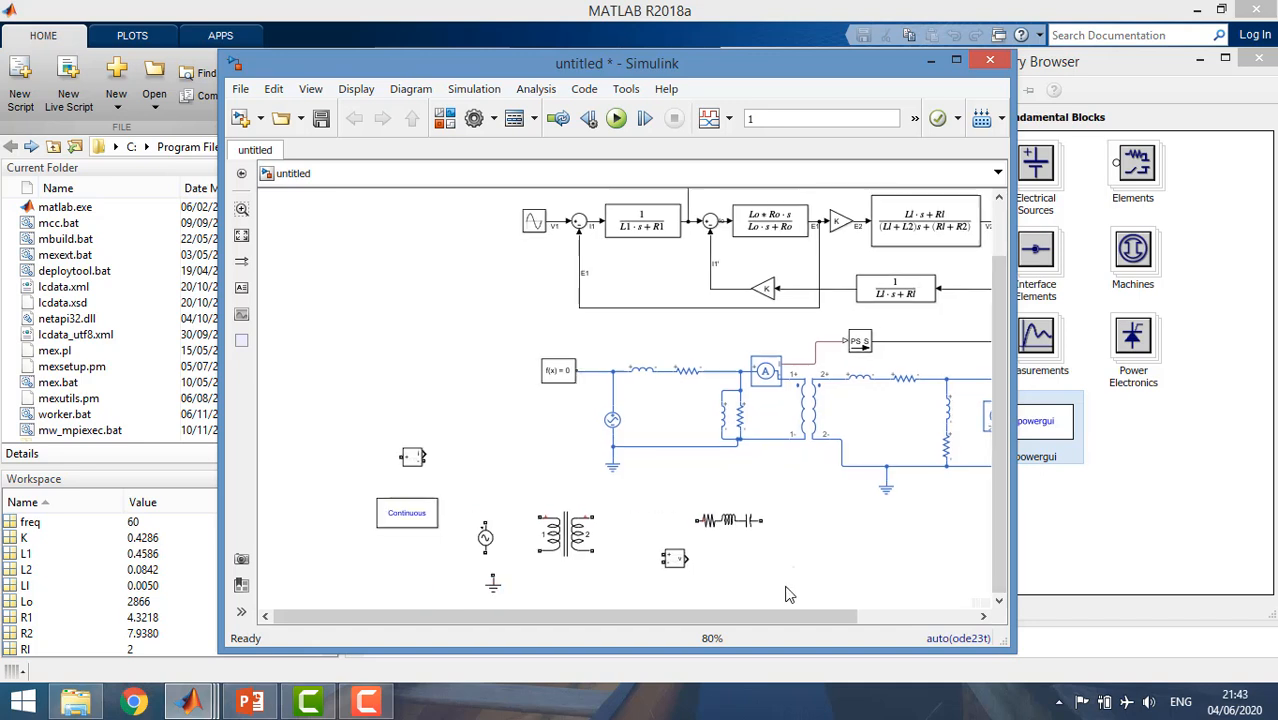
left_click_drag(772, 619, 800, 619)
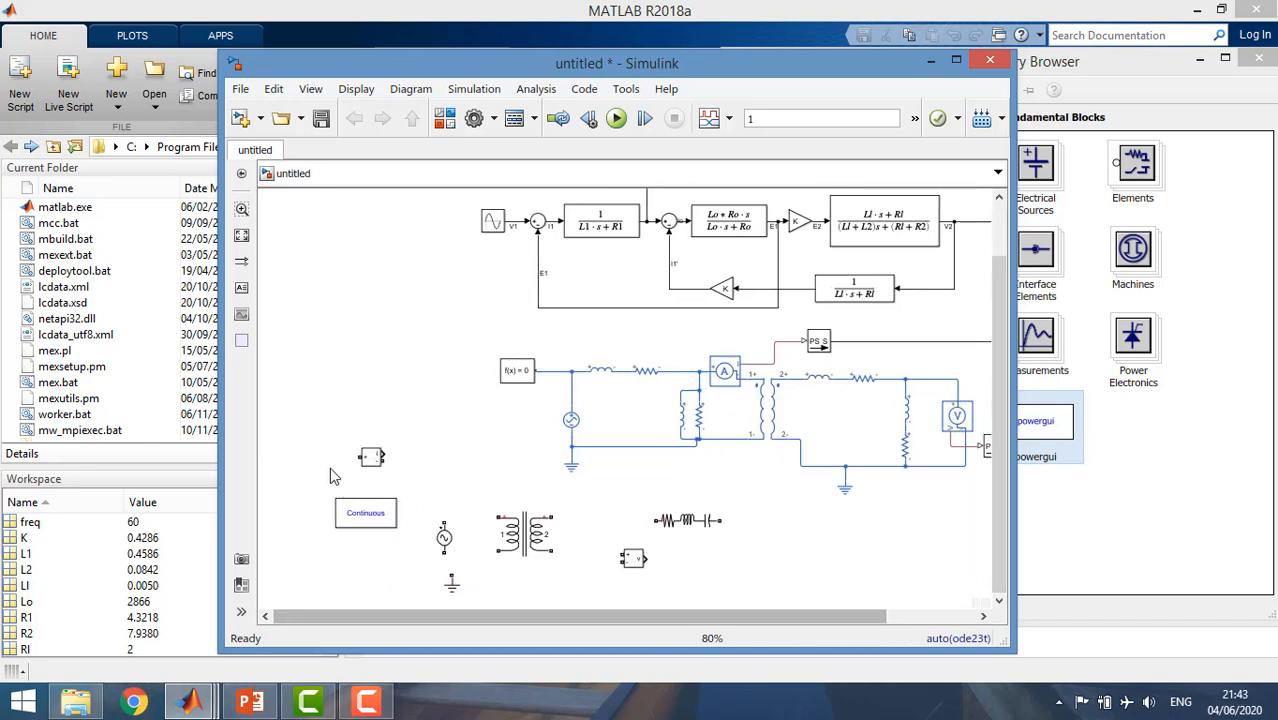
left_click_drag(300, 490, 703, 595)
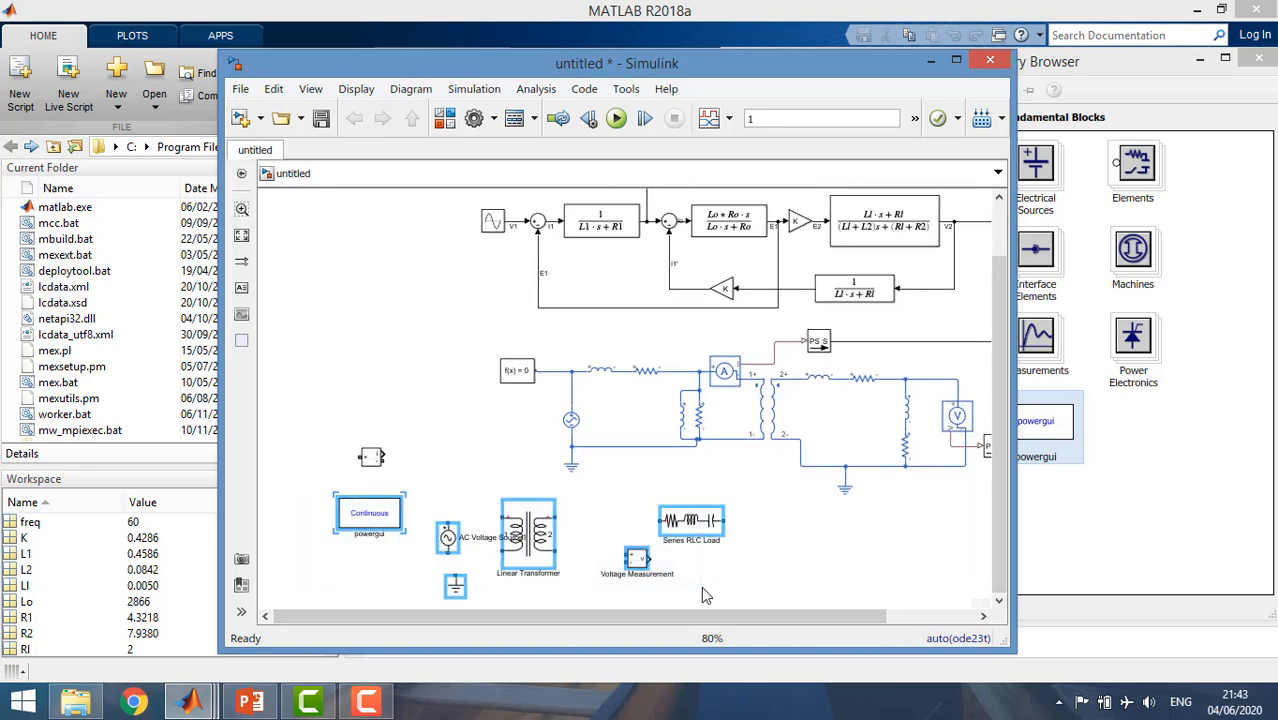
key("Right")
key("Right")
key("Right")
key("Right")
key("Right")
key("Right")
key("Right")
key("Right")
key("Right")
key("Right")
key("Right")
key("Right")
key("Right")
key("Right")
key("Right")
key("Right")
key("Right")
key("Right")
key("Right")
key("Right")
key("Down")
key("Down")
key("Down")
key("Down")
key("Down")
key("Down")
key("Down")
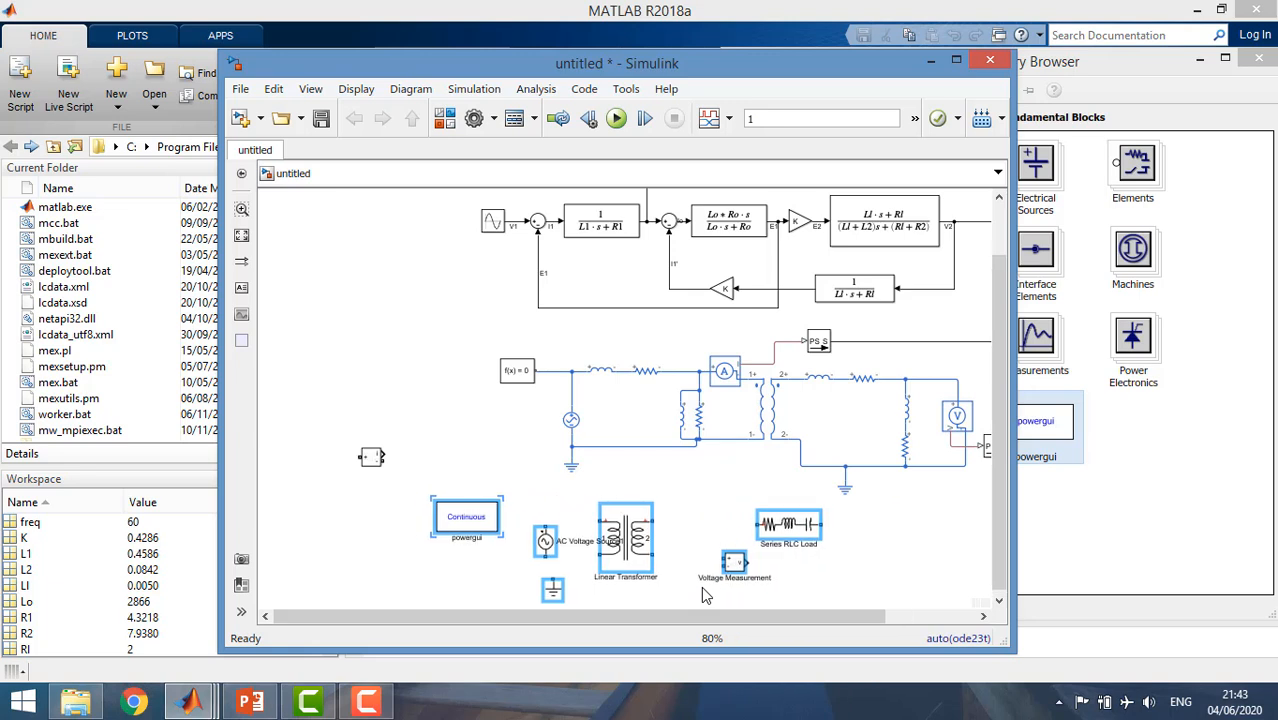
key("Right")
key("Right")
key("Right")
key("Right")
key("Right")
key("Right")
key("Right")
key("Right")
key("Right")
key("Right")
key("Right")
key("Right")
key("Right")
key("Right")
key("Right")
key("Right")
key("Right")
key("Right")
key("Right")
key("Right")
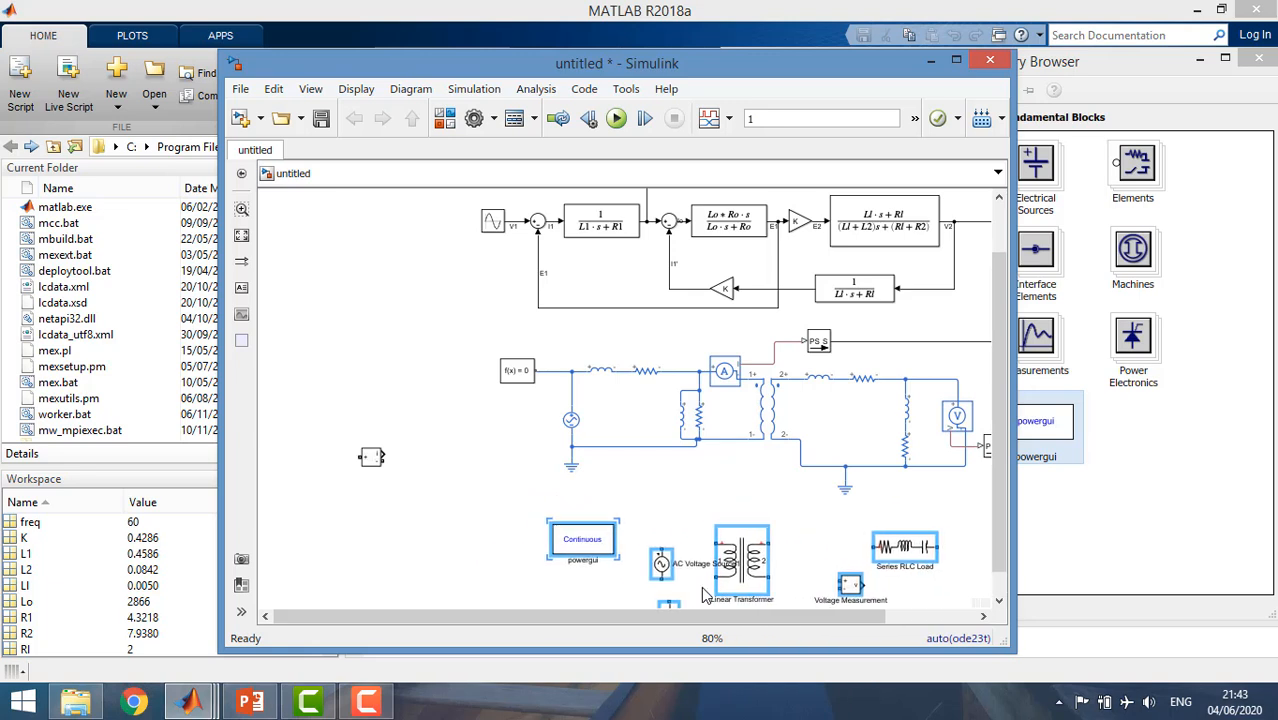
key("Down")
key("Right")
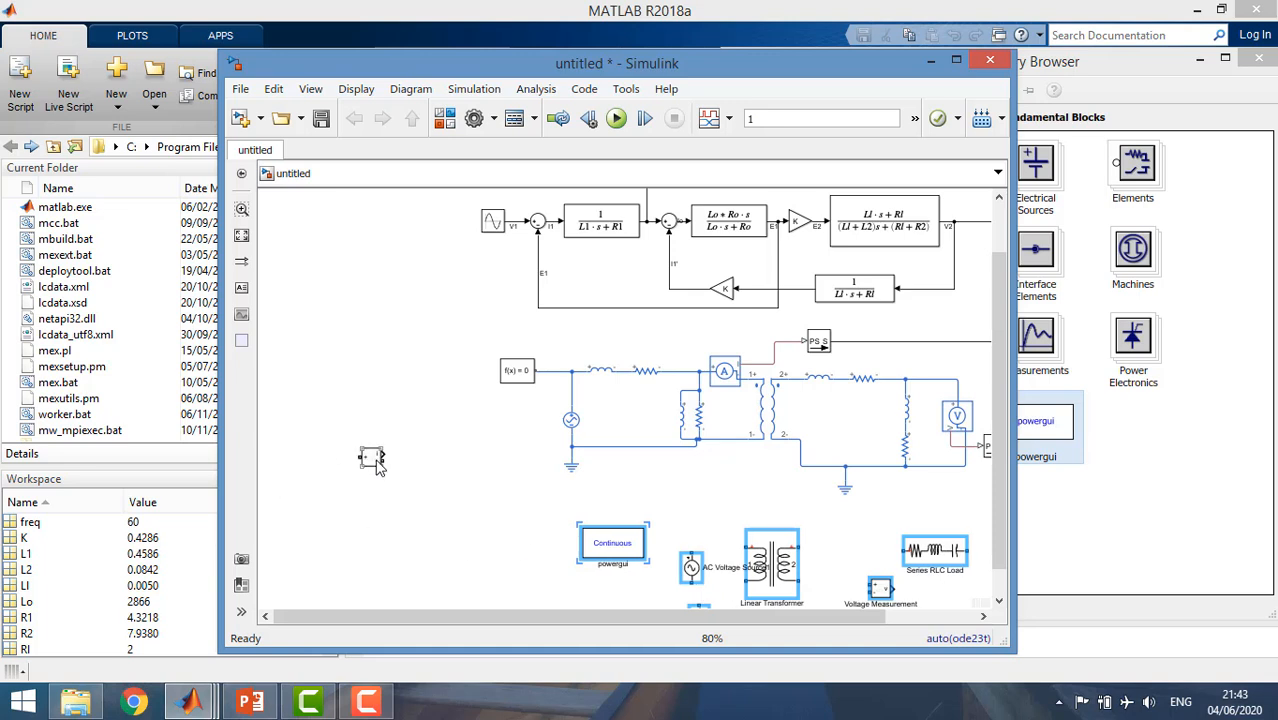
Move the Current Measurement block back to the shifted group, just below the powergui block.
left_click_drag(372, 459, 572, 588)
left_click_drag(998, 520, 998, 547)
scroll(845, 590, "up", 1)
left_click_drag(794, 617, 879, 611)
left_click_drag(999, 508, 1005, 514)
Wire the AC Voltage Source to the Ground and, through the Current Measurement, to the primary winding of the Linear Transformer.
left_click(549, 580)
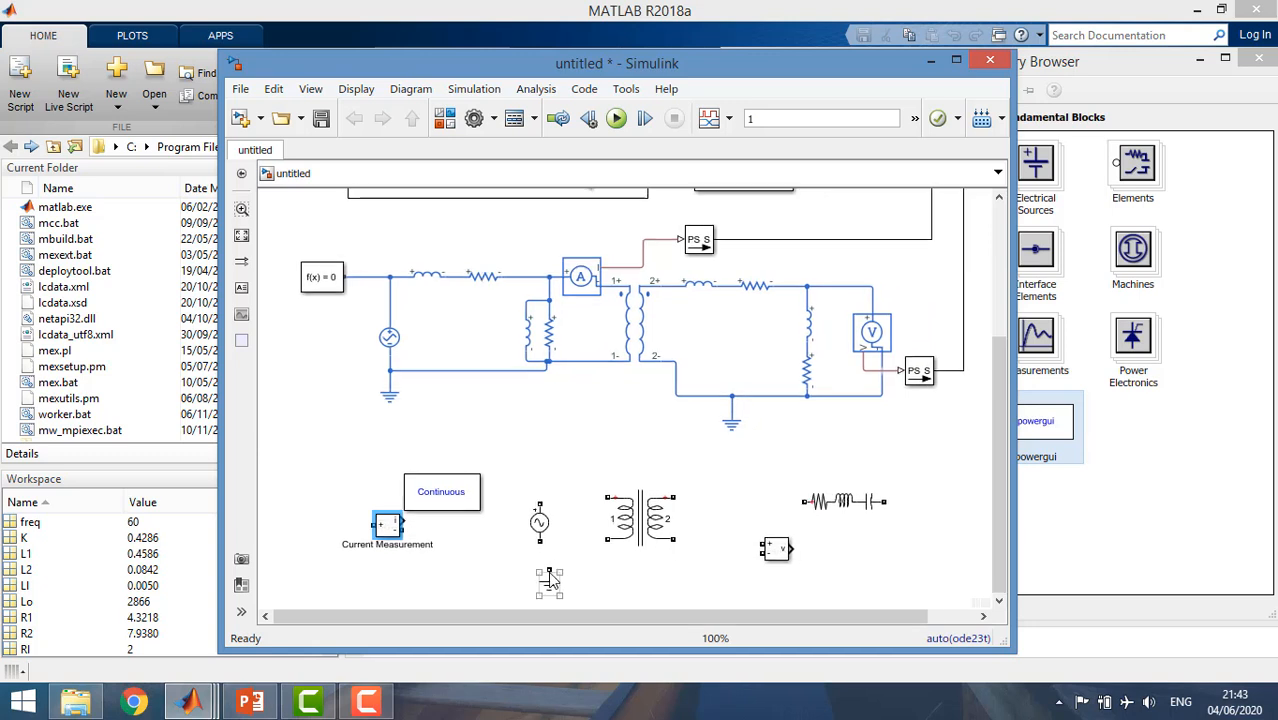
left_click_drag(549, 570, 540, 541)
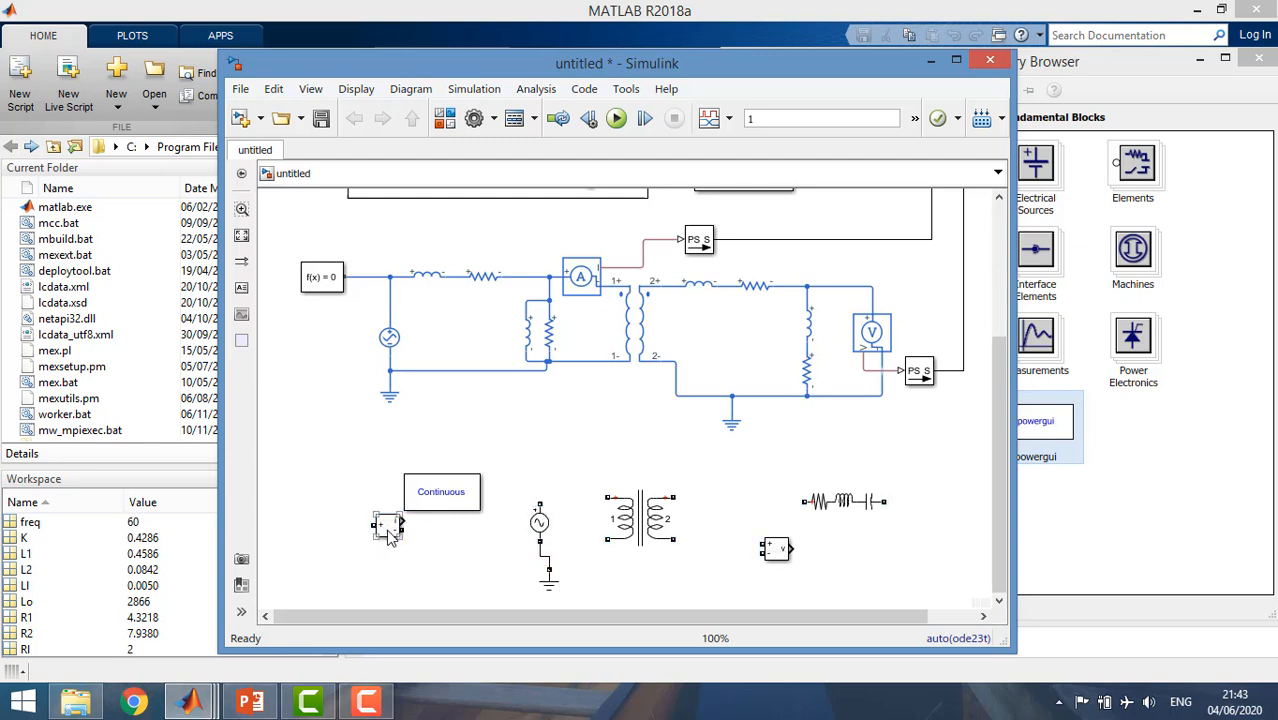
left_click_drag(393, 535, 540, 505)
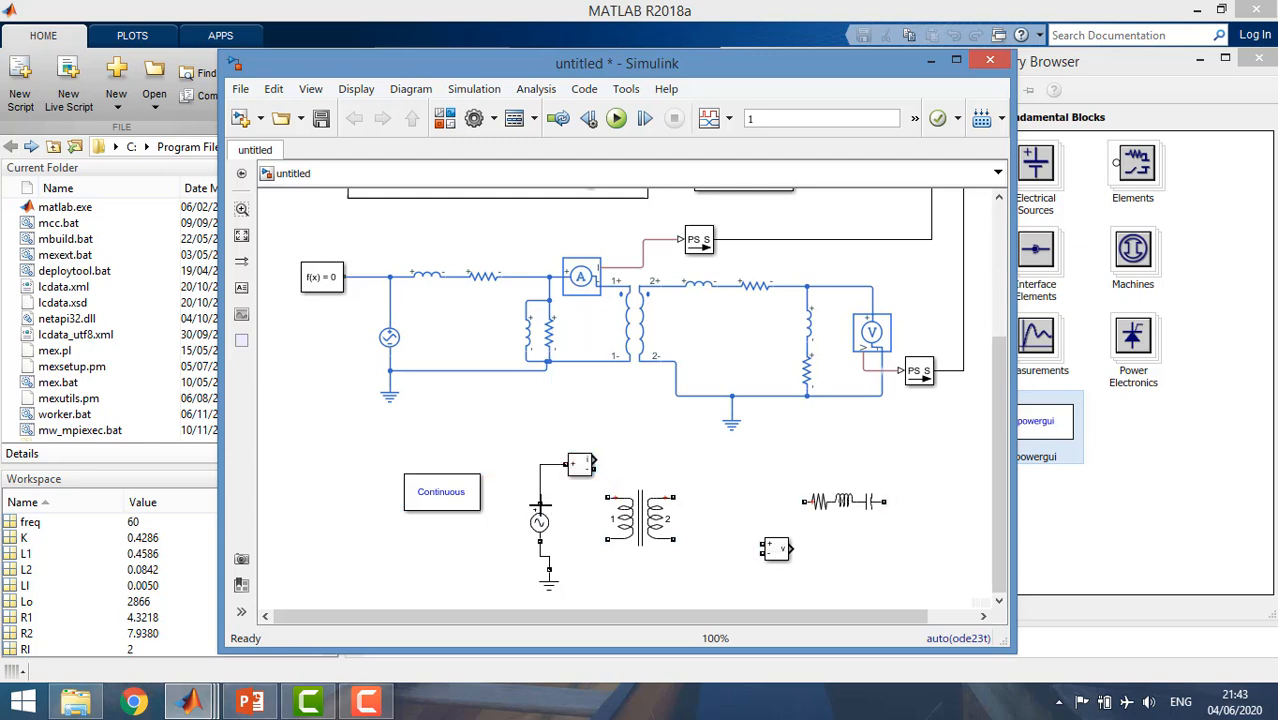
left_click_drag(607, 497, 546, 549)
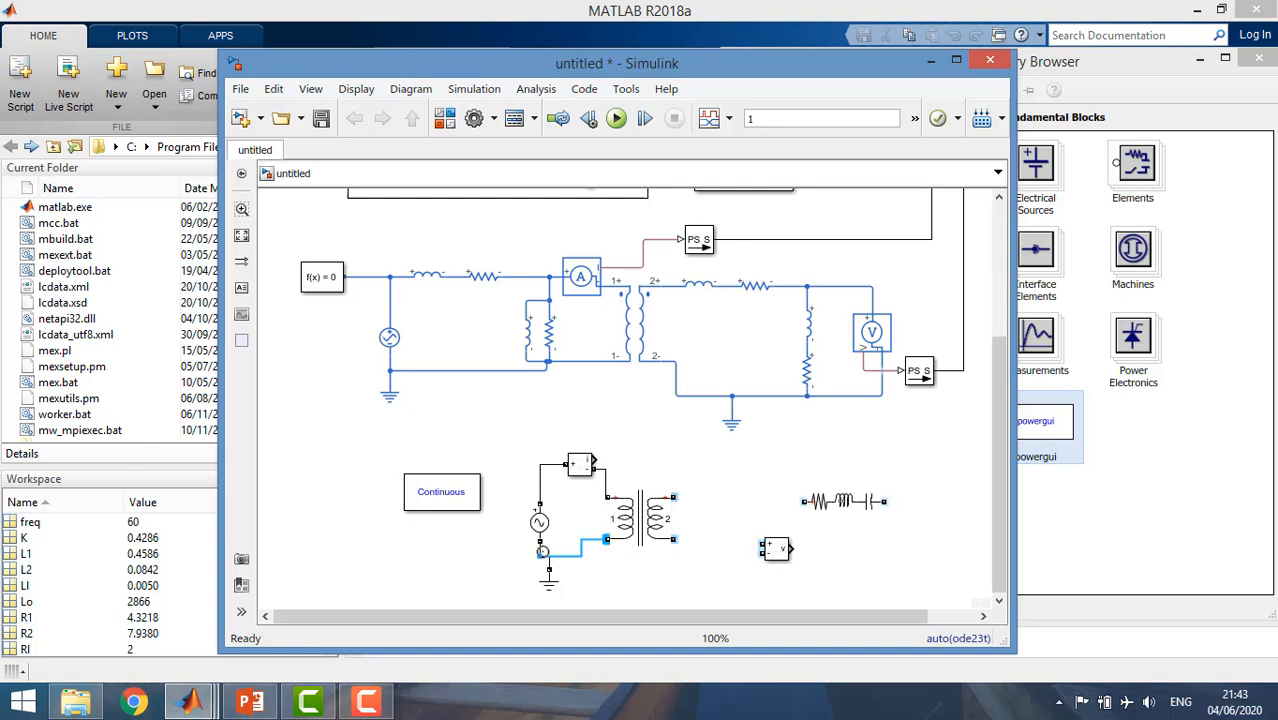
Rotate the Series RLC Load to vertical on the transformer's secondary side and place the Voltage Measurement next to its lower end.
left_click(774, 549)
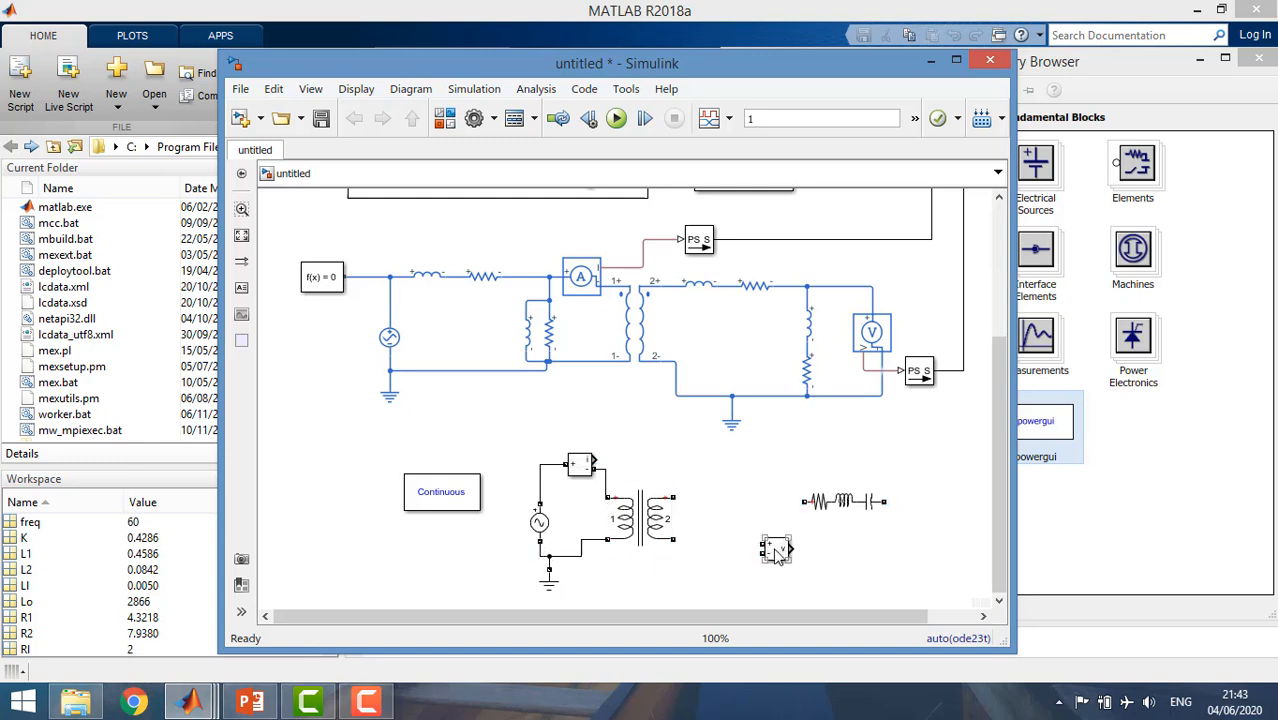
left_click_drag(776, 555, 842, 569)
left_click(836, 505)
right_click(838, 510)
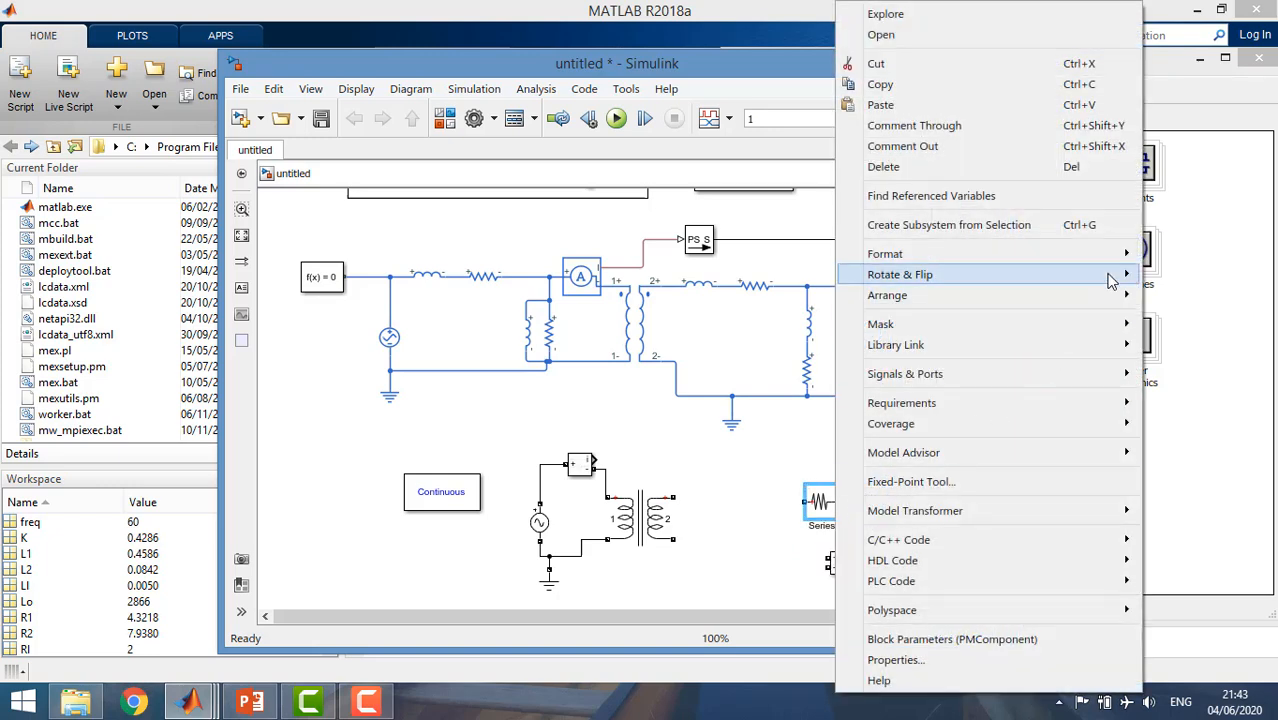
mouse_move(1110, 282)
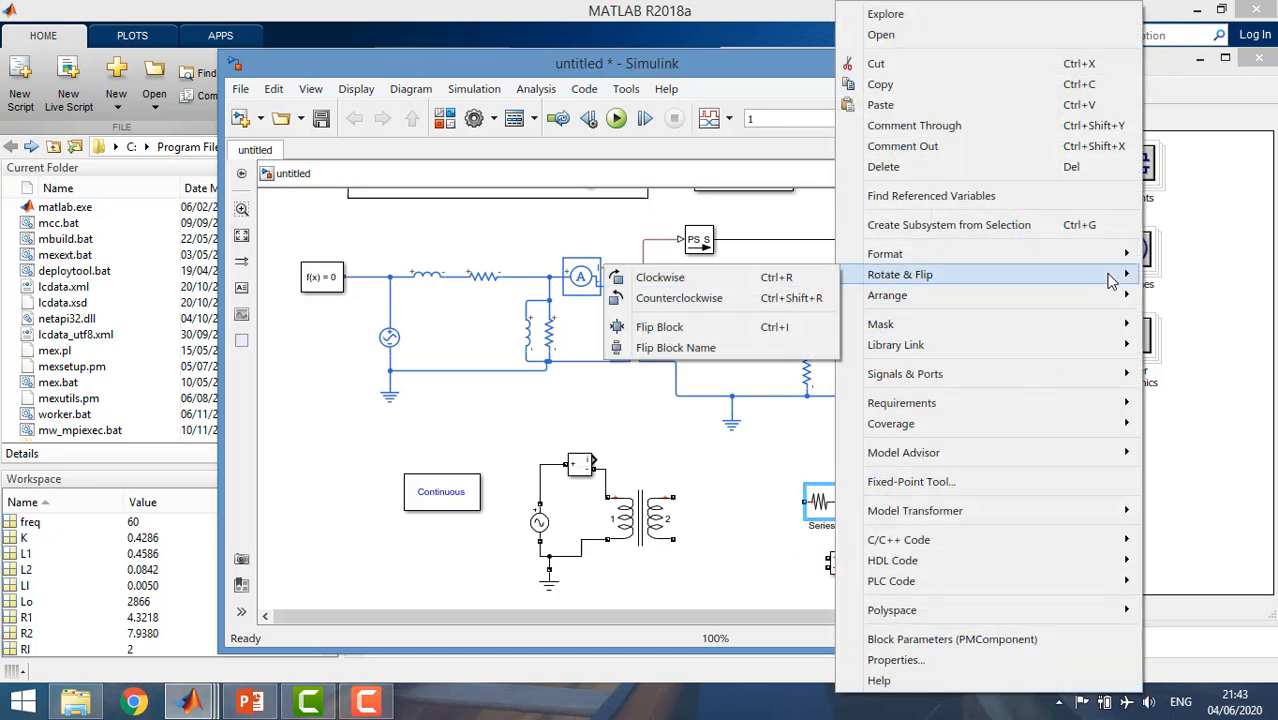
left_click(770, 298)
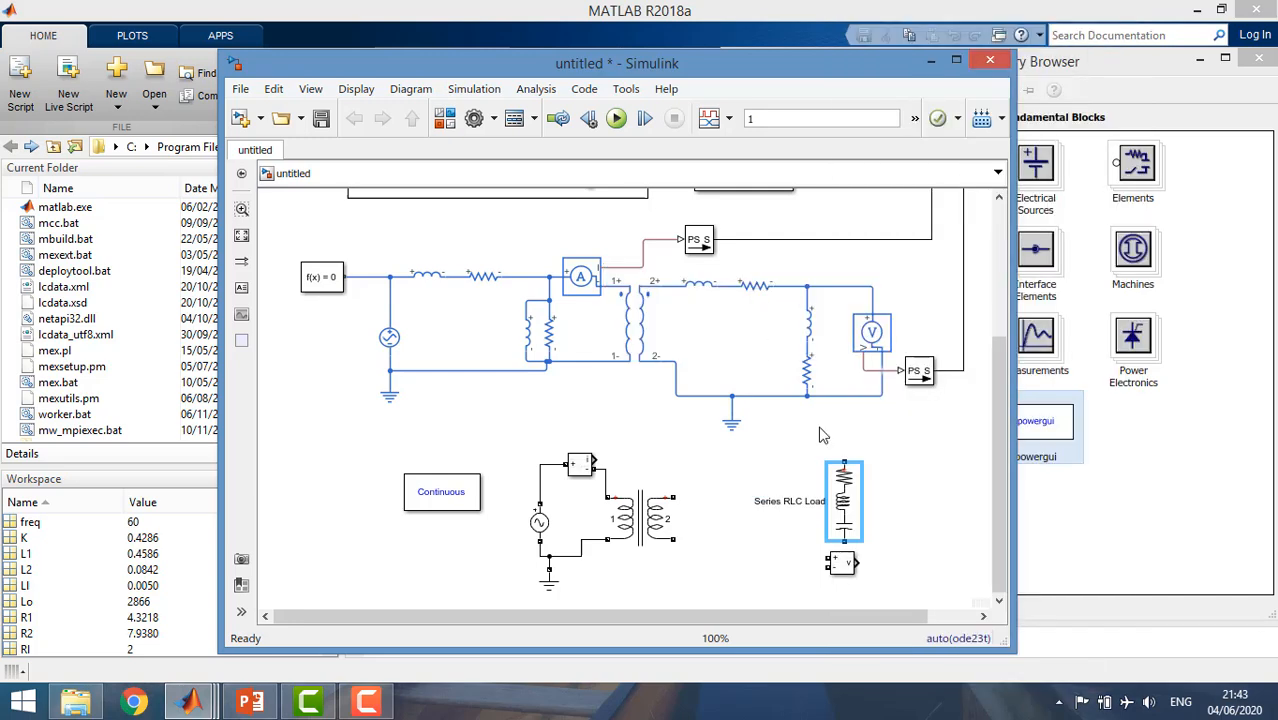
left_click_drag(847, 490, 800, 505)
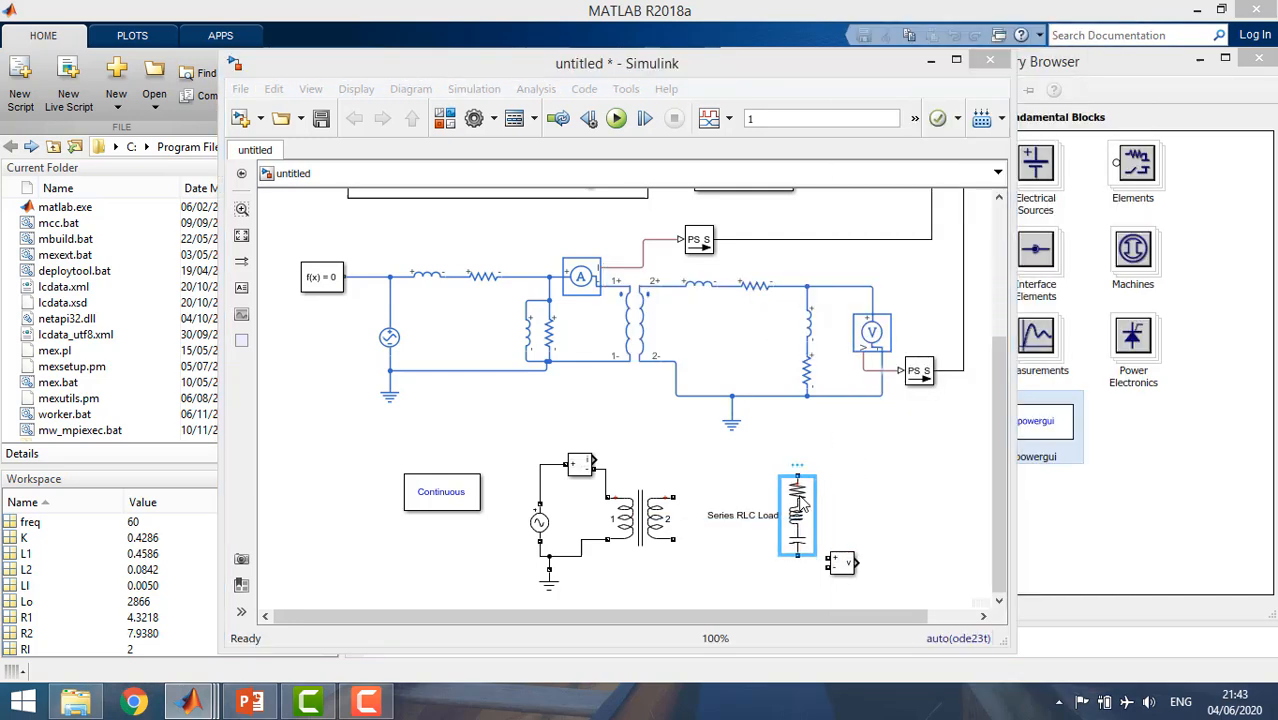
Review the voltage, frequency and power parameters of the Series RLC Load, leaving them as they are.
double_click(800, 505)
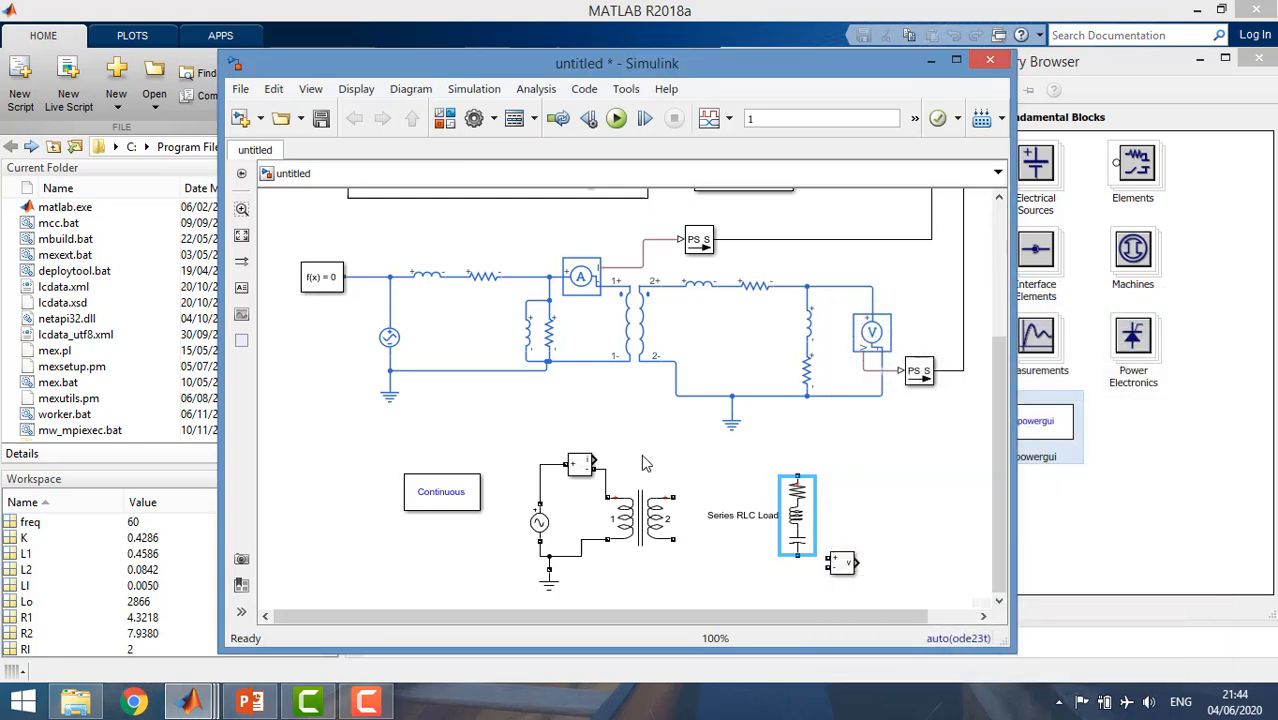
double_click(797, 510)
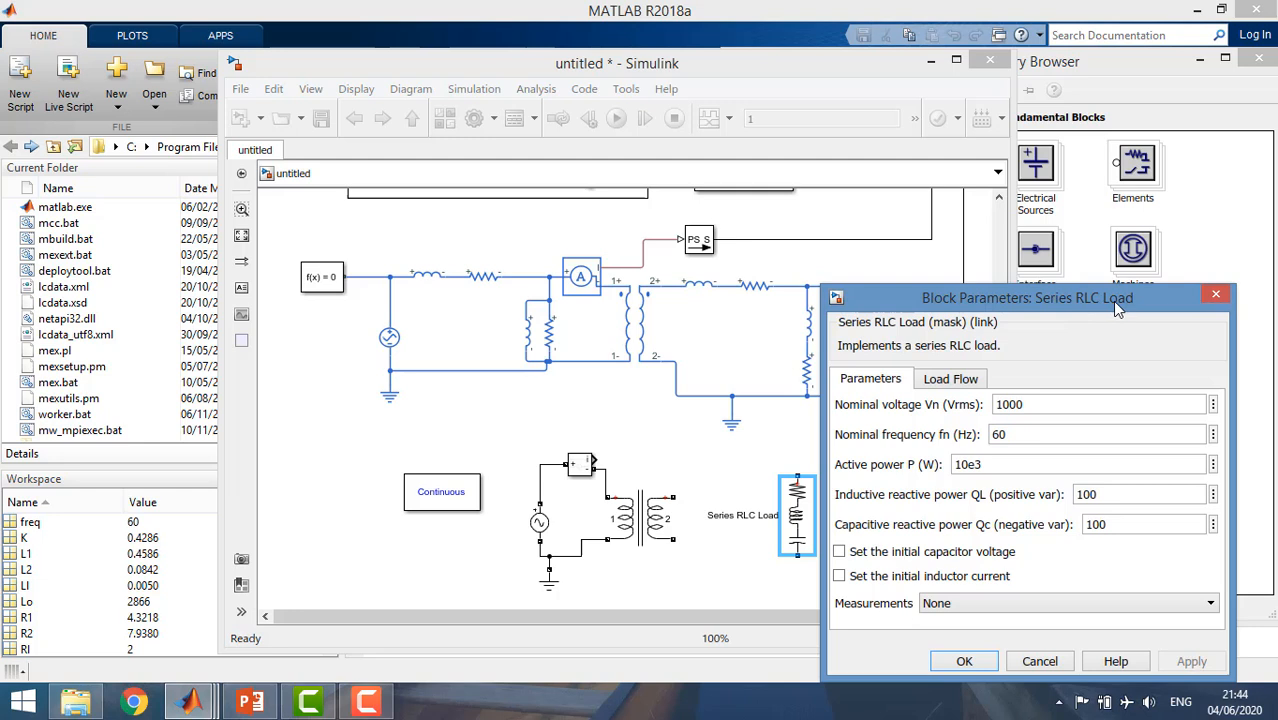
double_click(988, 466)
left_click_drag(906, 466, 946, 492)
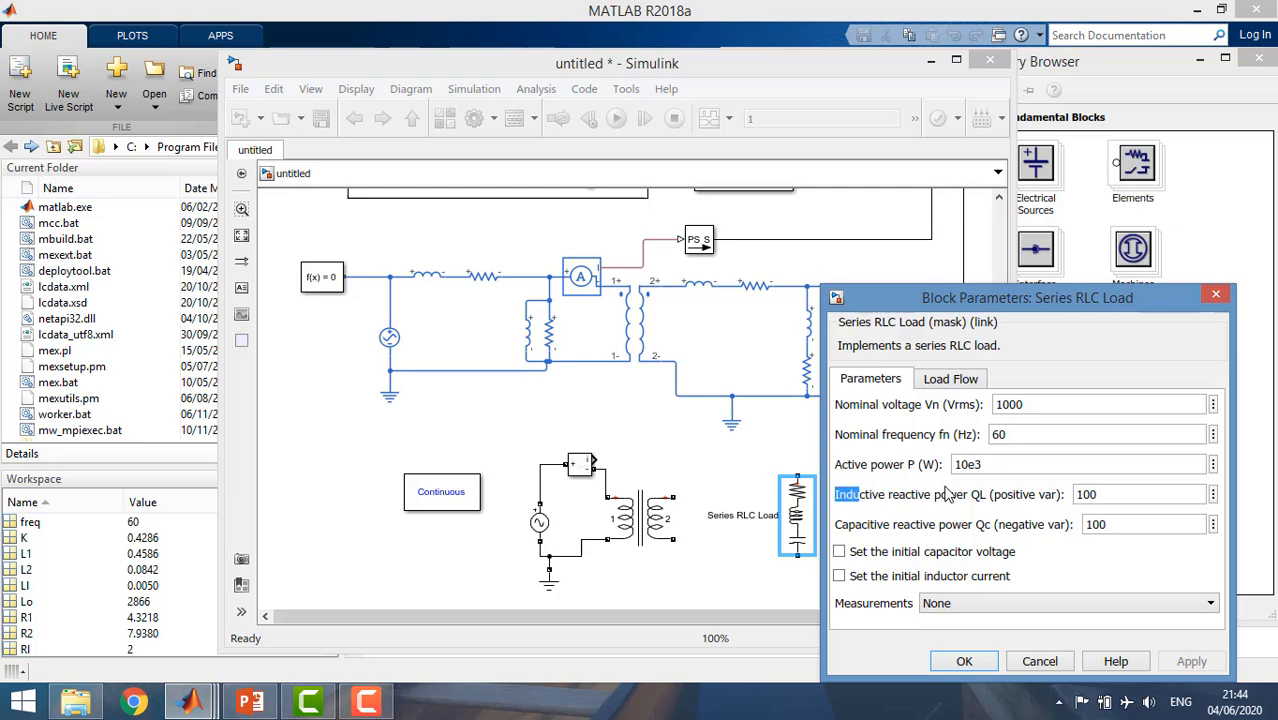
left_click(1217, 297)
Add a Series RLC Branch from the Specialized Technology Elements library beside the secondary winding of the Linear Transformer.
left_click(1163, 447)
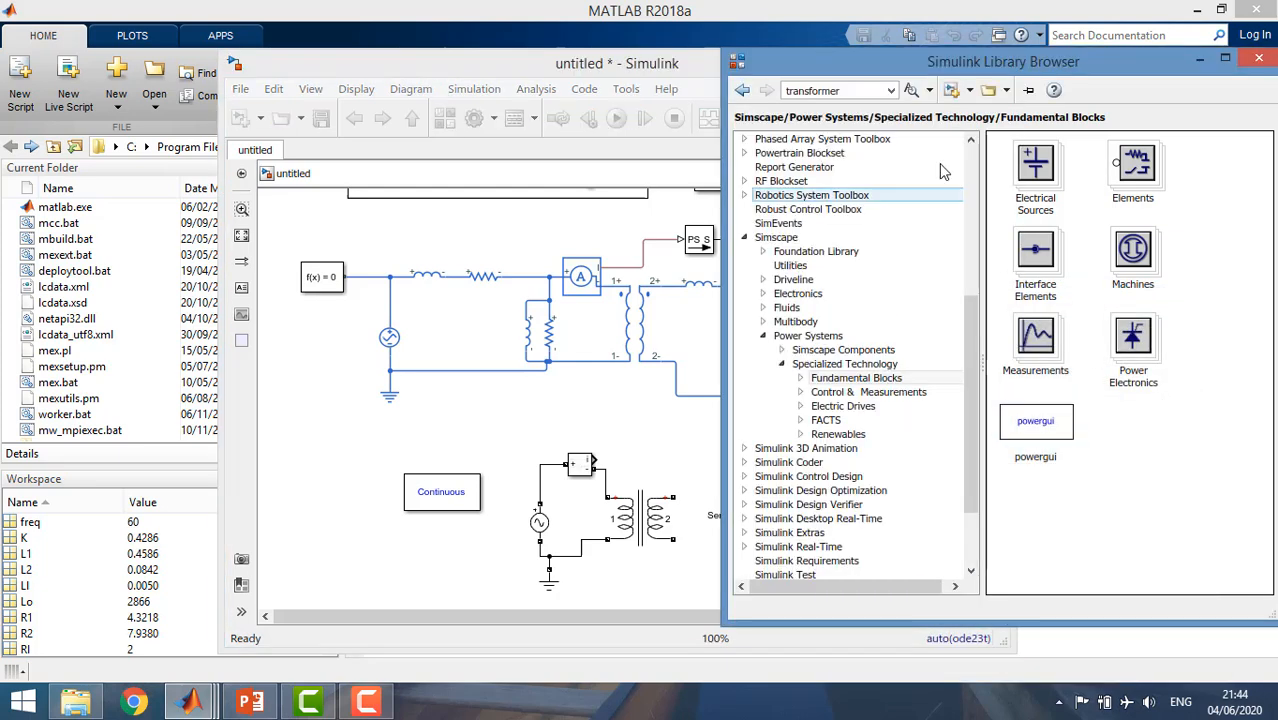
left_click(817, 365)
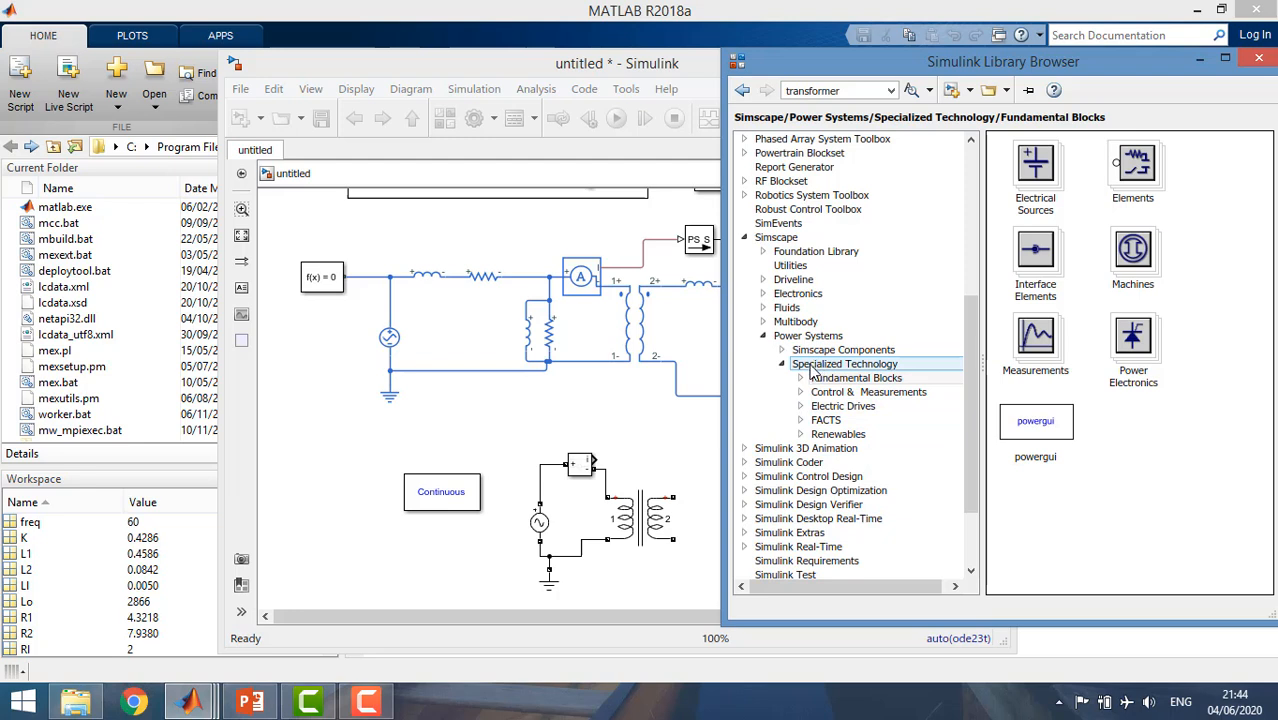
left_click(823, 380)
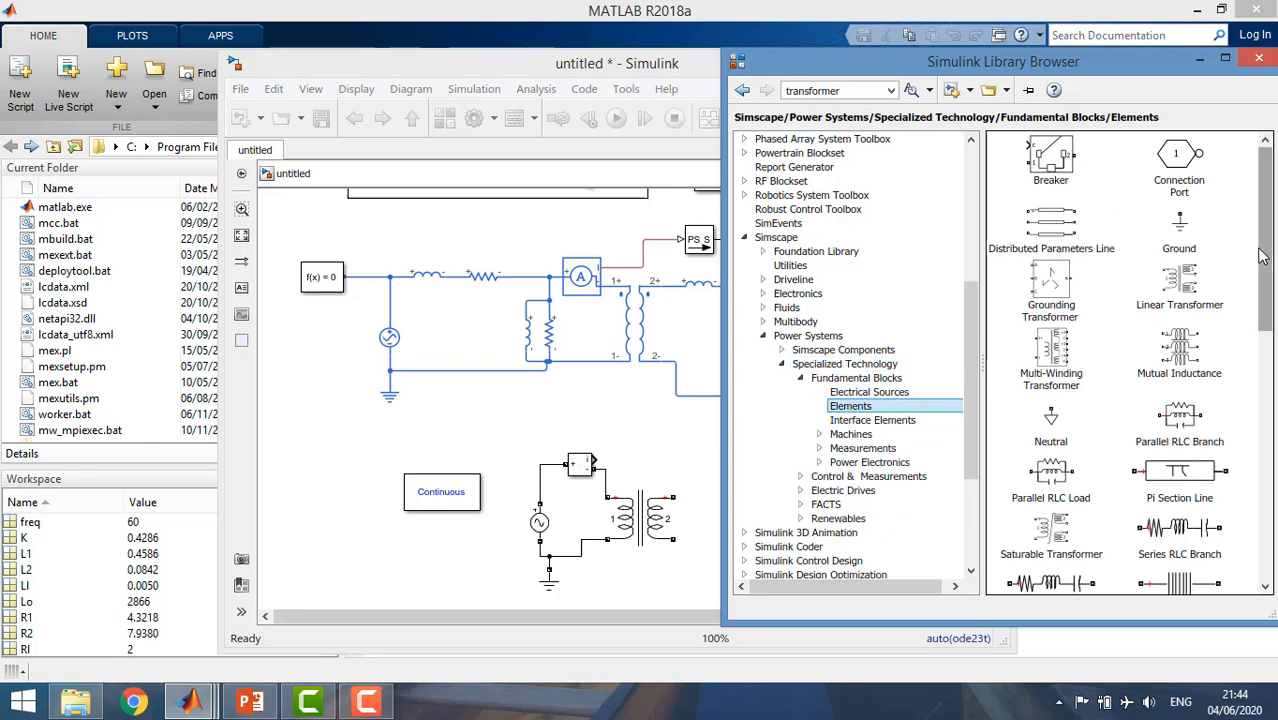
left_click_drag(1262, 248, 1257, 300)
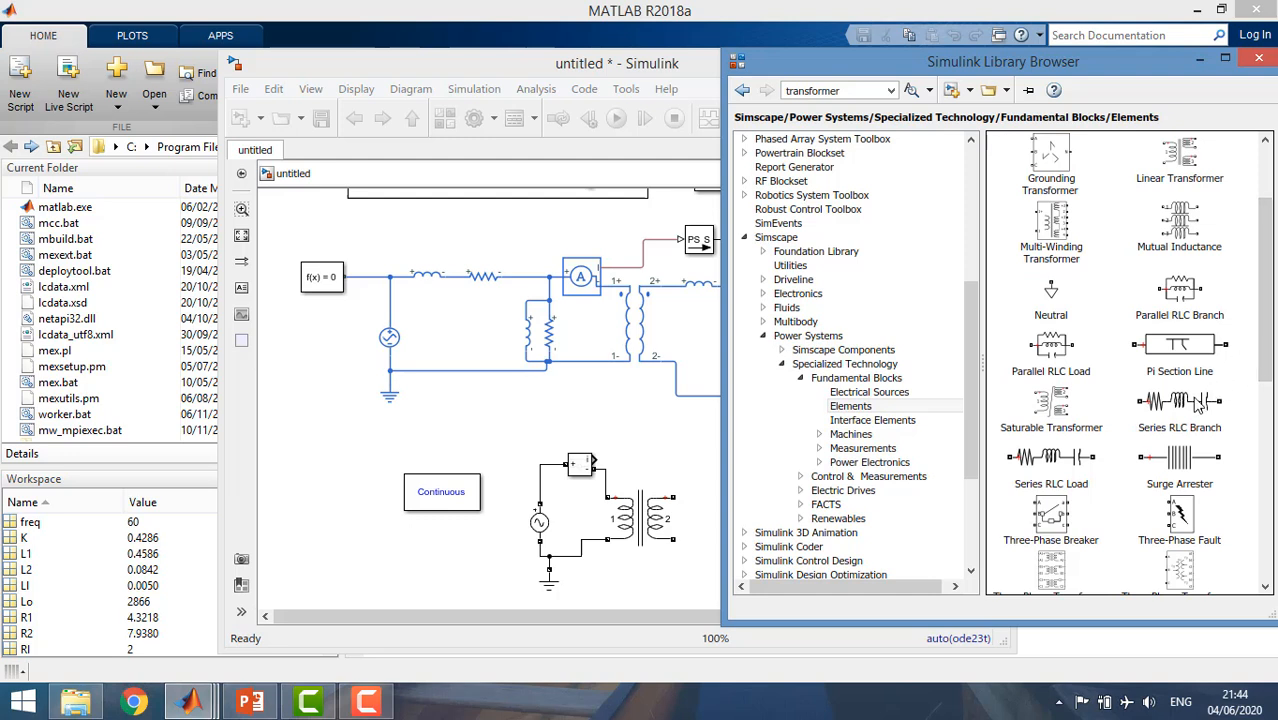
left_click_drag(1197, 405, 678, 437)
left_click_drag(698, 488, 700, 492)
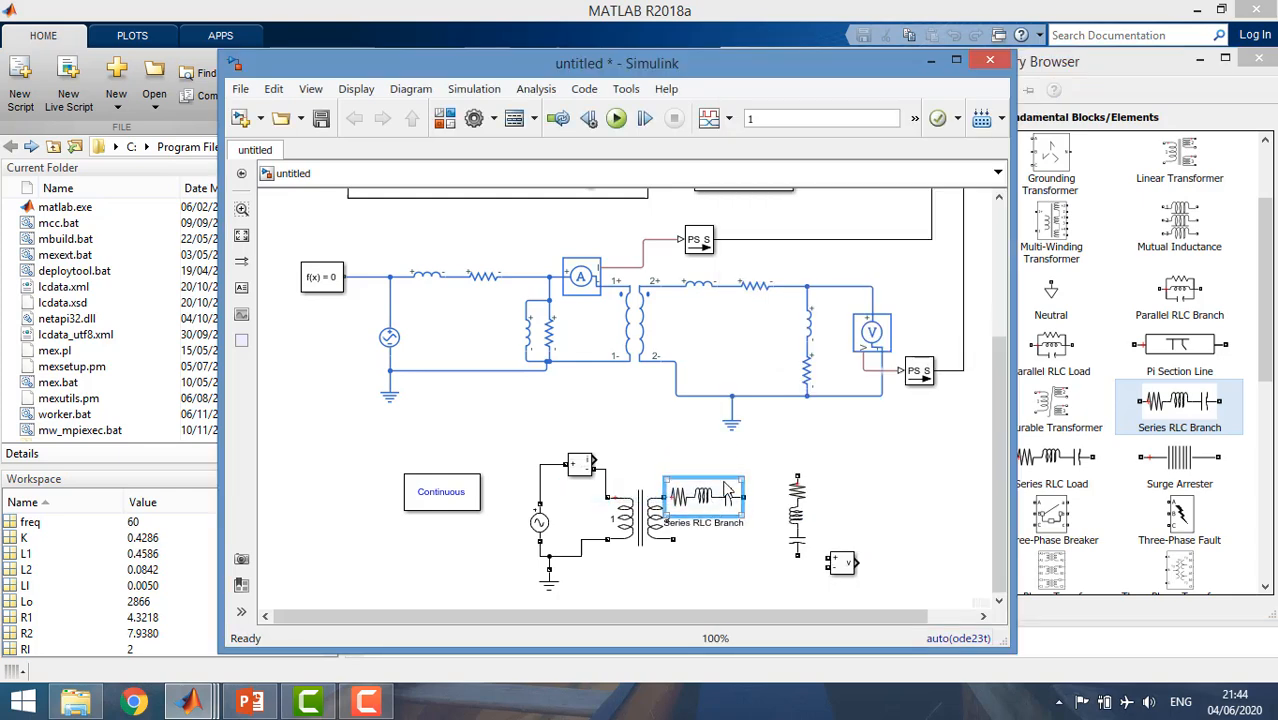
Rotate the Series RLC Branch clockwise and place it beside the Series RLC Load.
right_click(722, 484)
mouse_move(980, 289)
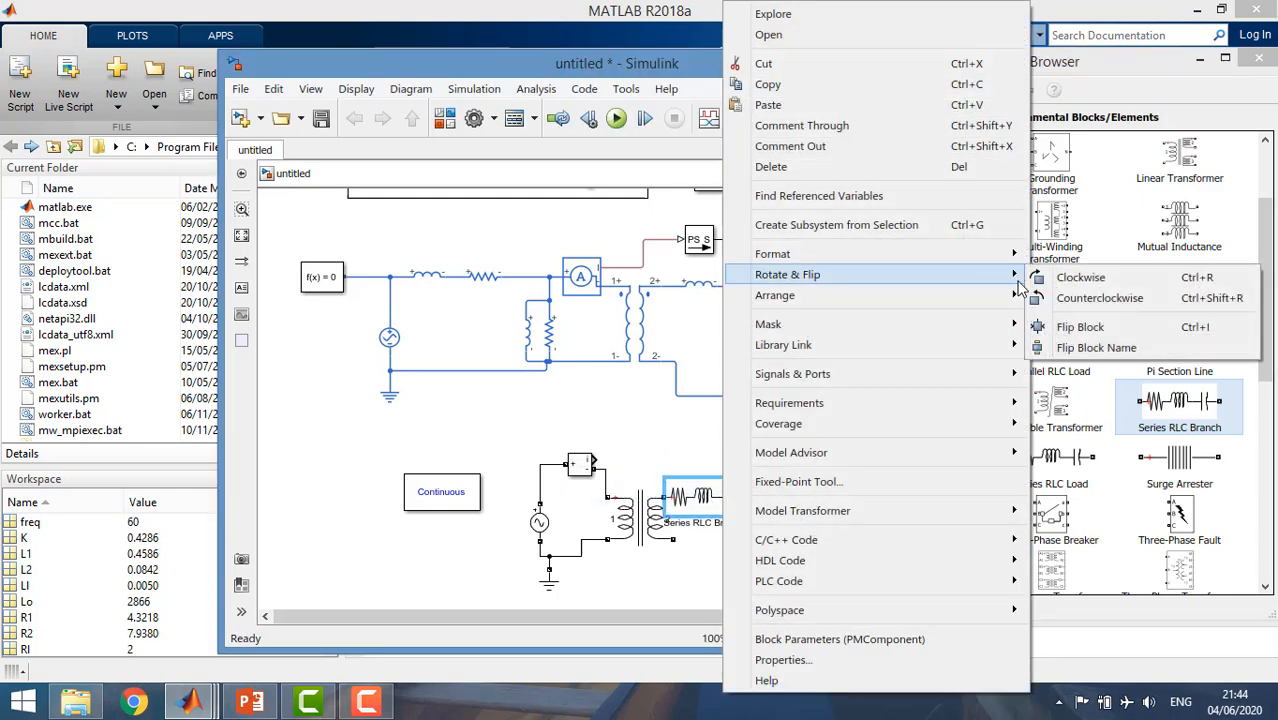
left_click(1034, 283)
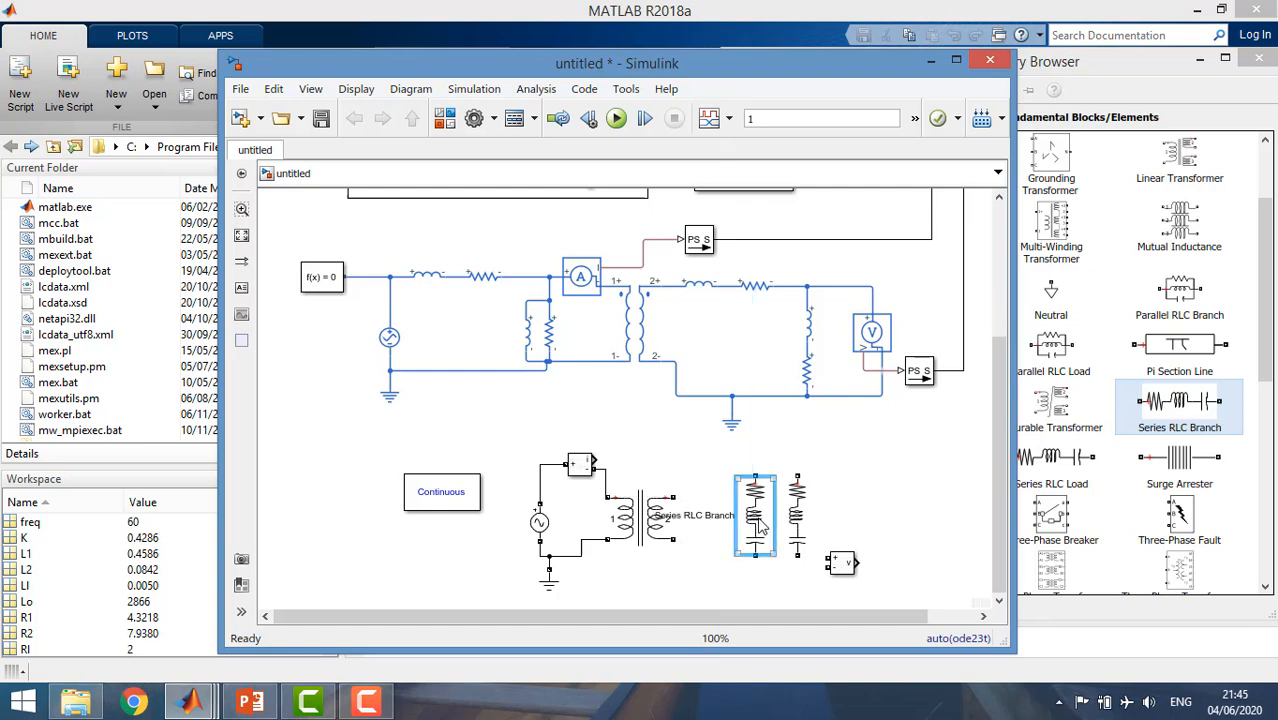
Configure the Series RLC Branch as type RL with resistance Rl and inductance Ll.
double_click(759, 527)
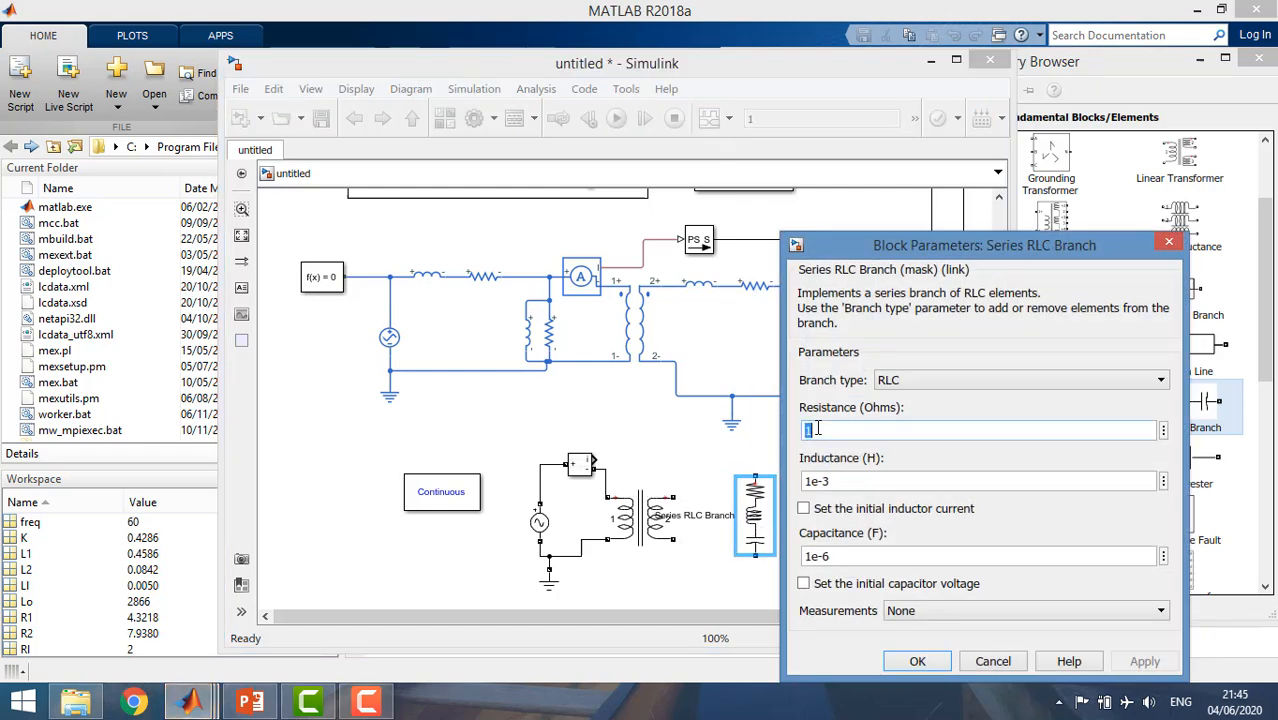
type("Rl")
double_click(836, 483)
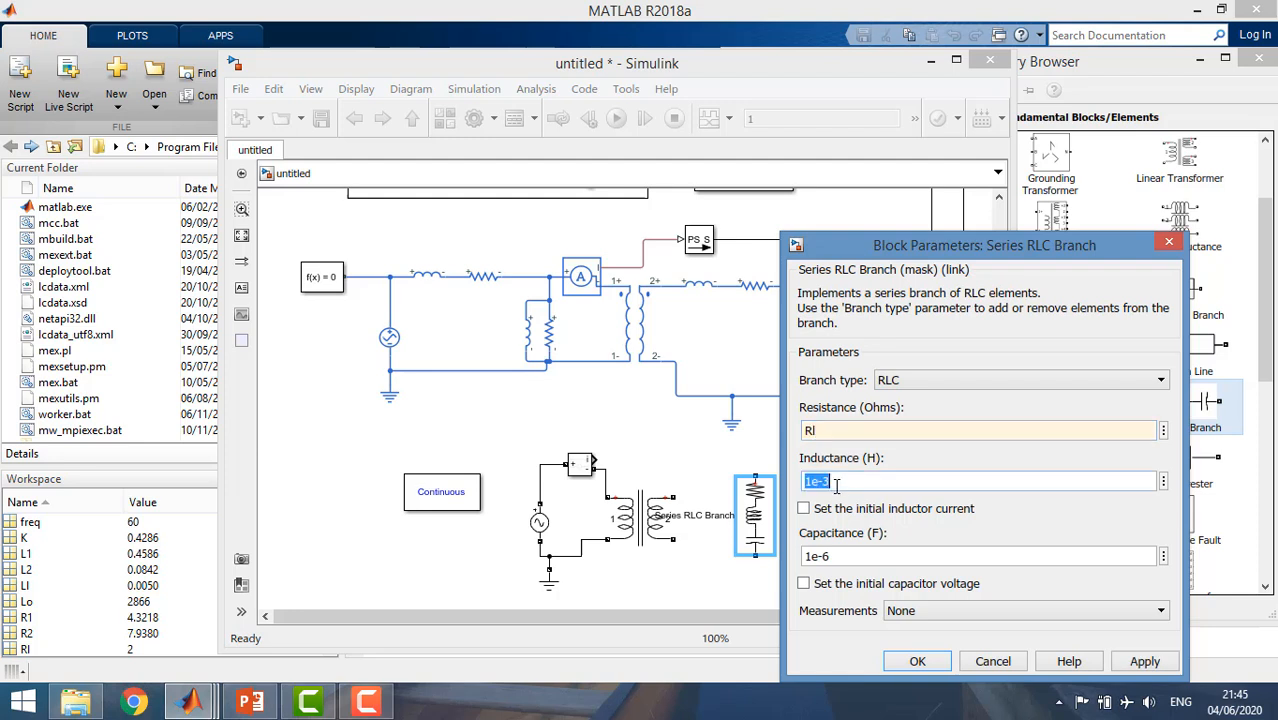
type("Ll")
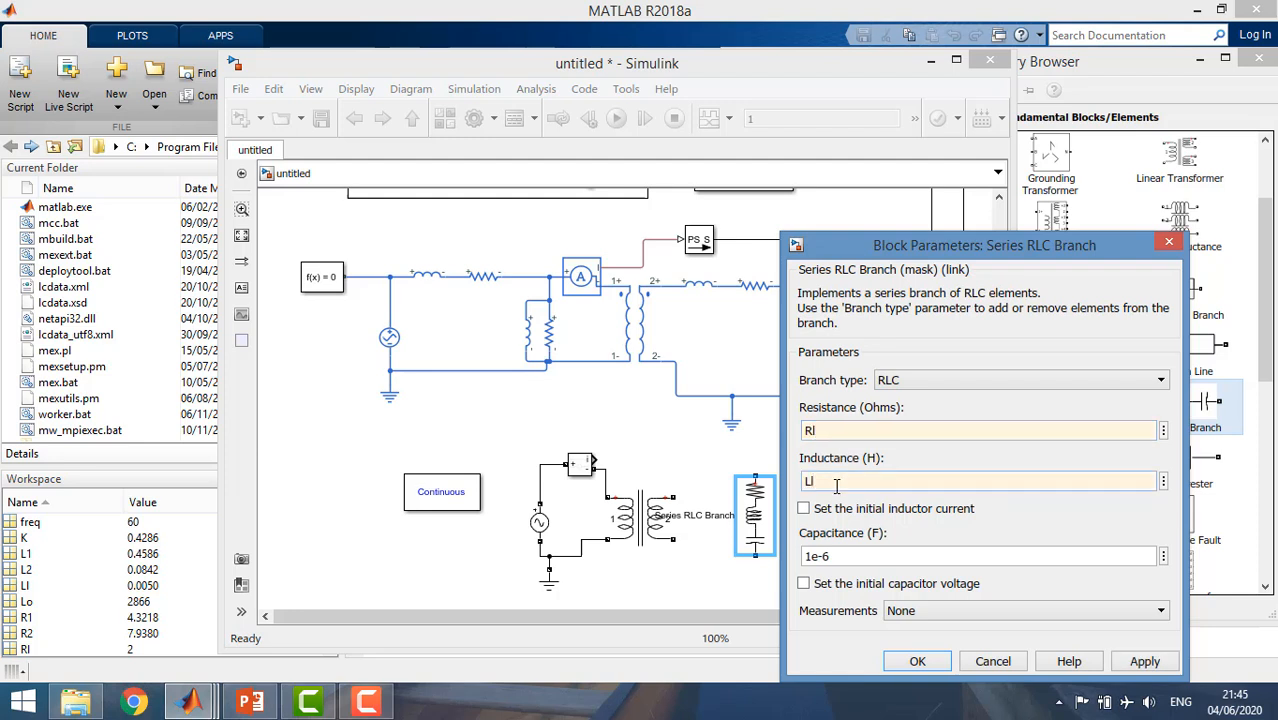
left_click(901, 382)
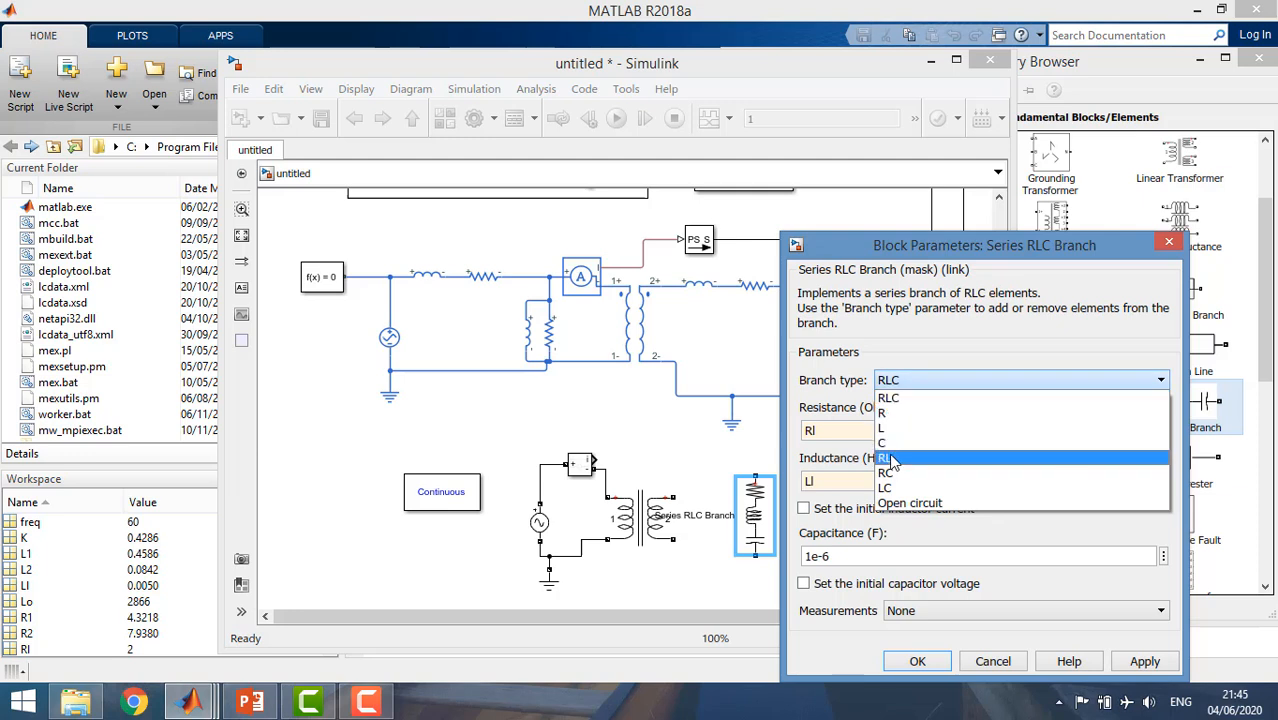
left_click(893, 460)
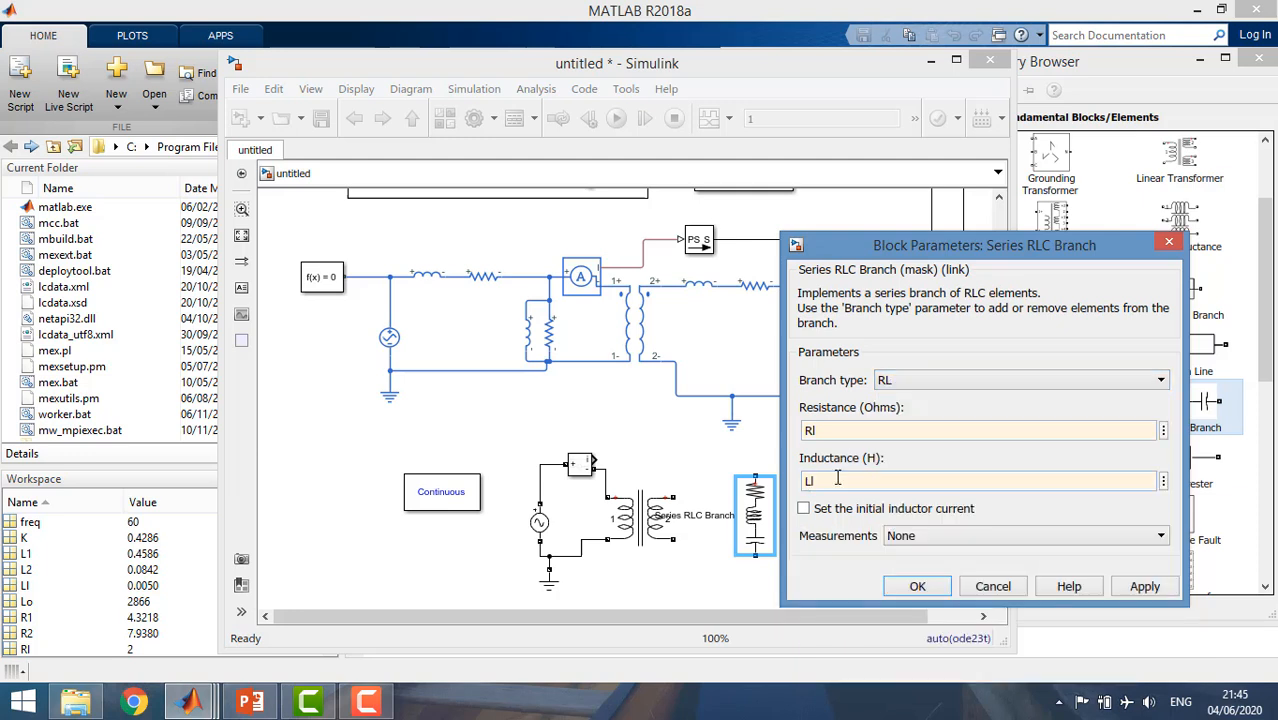
left_click(917, 586)
Delete the Series RLC Load and wire the RL branch and the Voltage Measurement across the transformer's secondary winding.
left_click(810, 530)
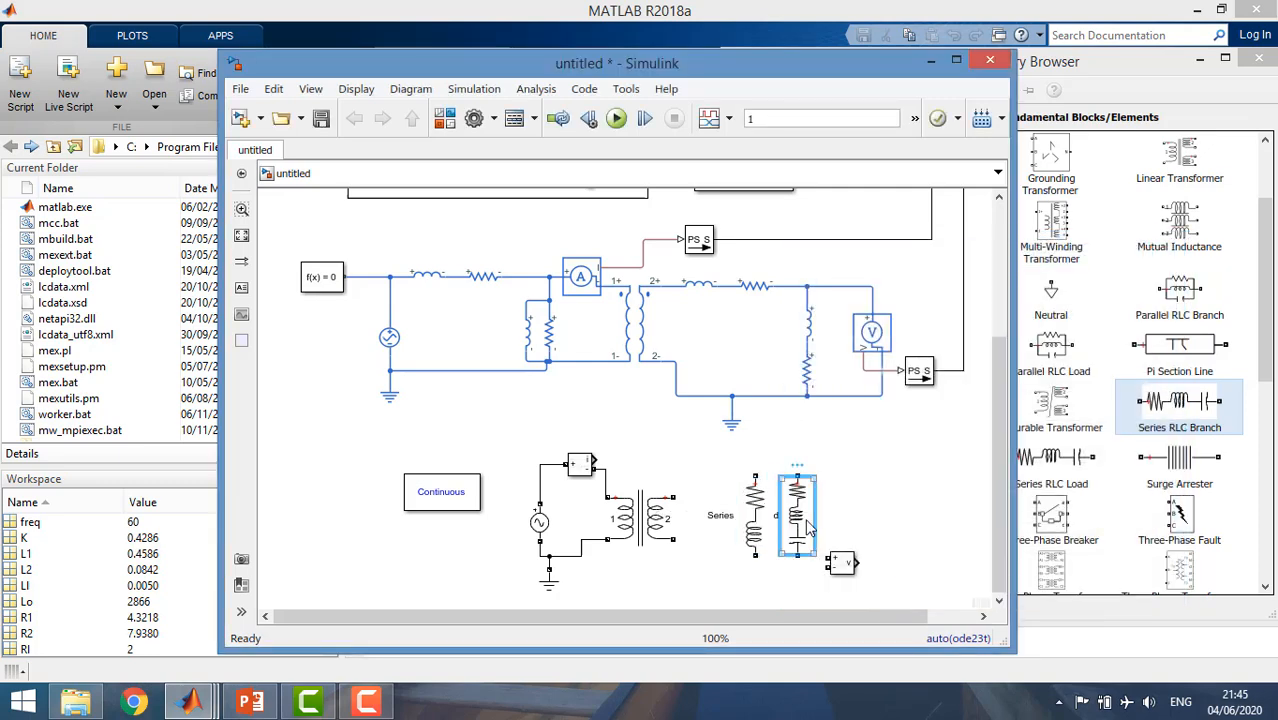
key("Delete")
left_click(752, 478)
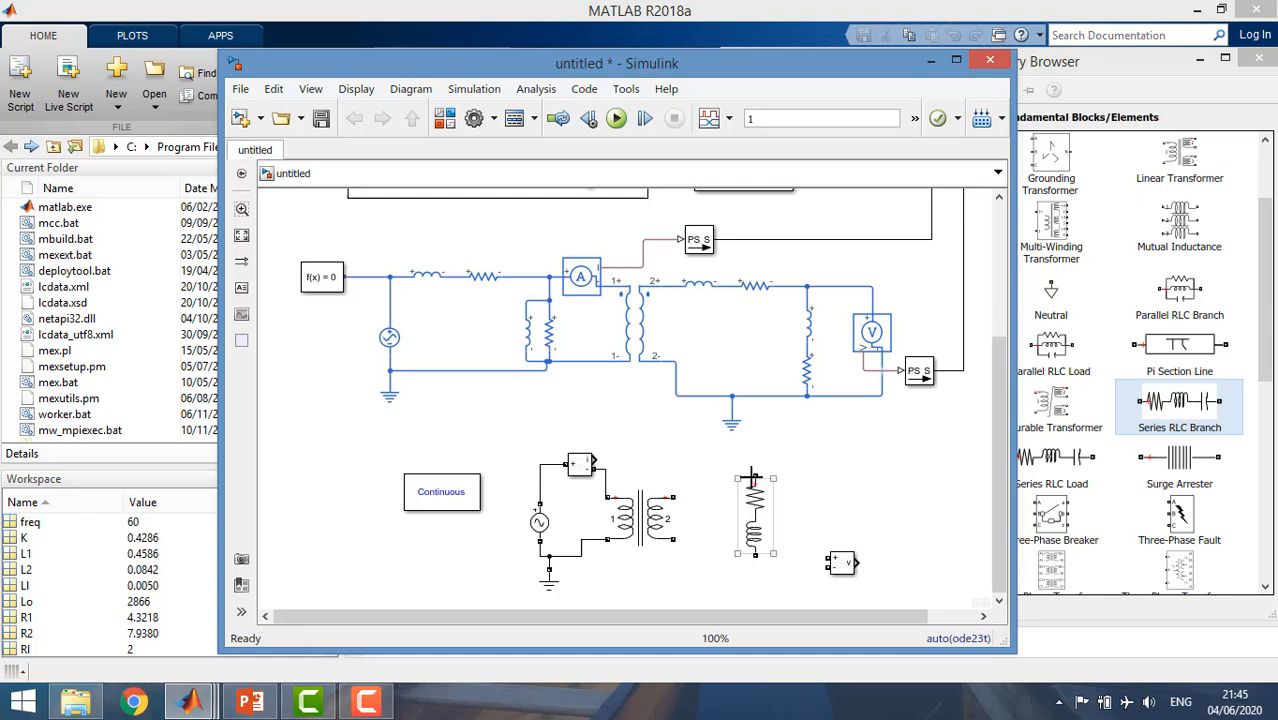
left_click_drag(752, 478, 666, 497)
left_click_drag(755, 555, 681, 538)
left_click_drag(755, 500, 740, 500)
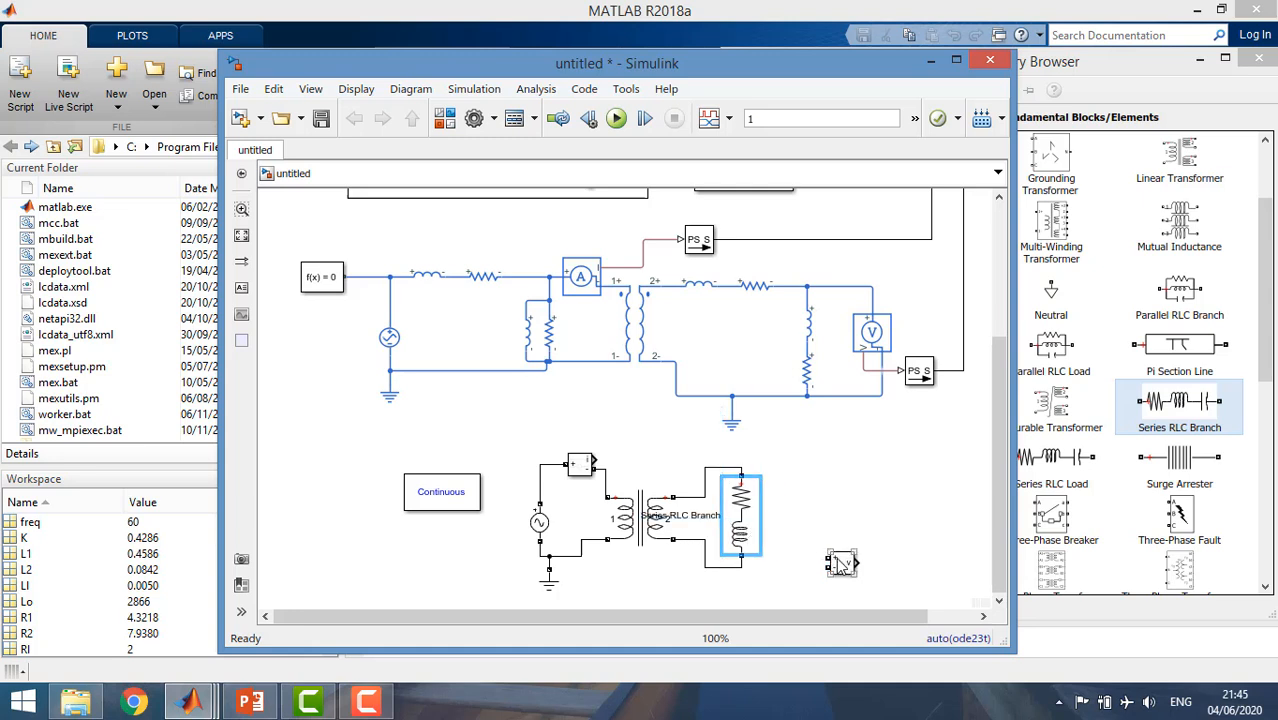
mouse_move(840, 563)
left_mouse_down()
mouse_move(810, 515)
mouse_move(740, 470)
left_mouse_up()
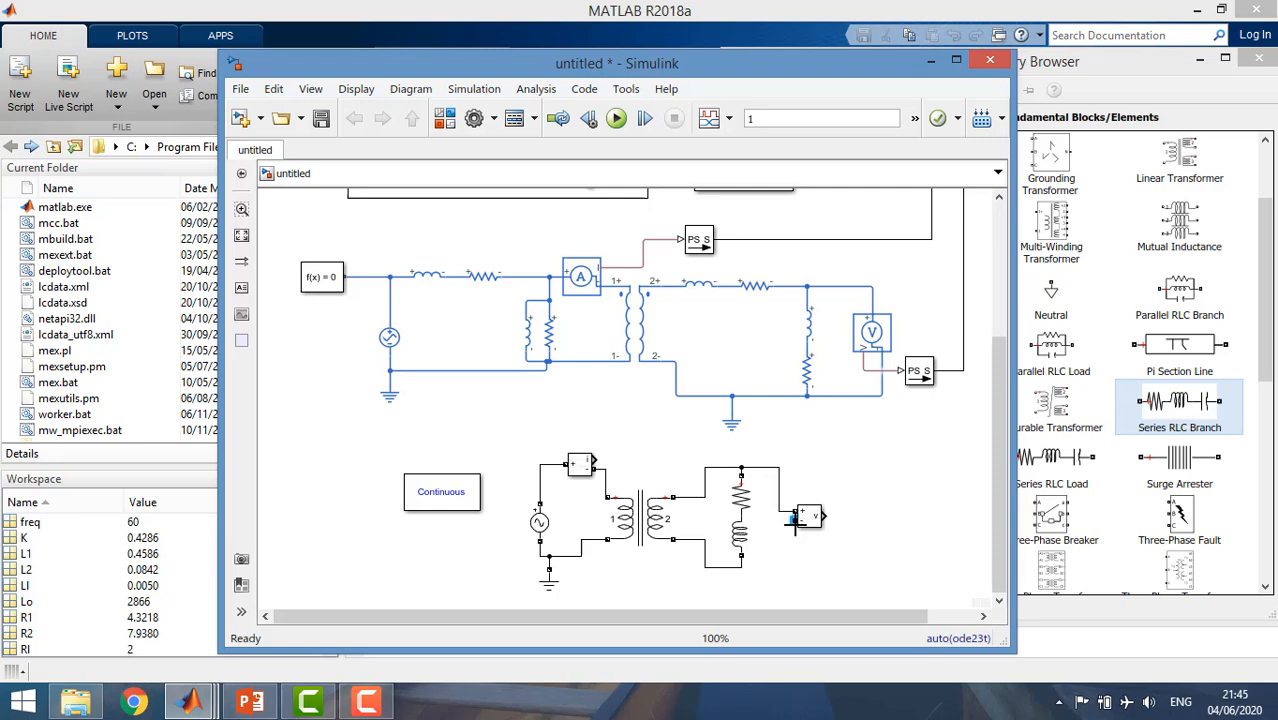
Set the peak amplitude of the AC Voltage Source in the third model to Vs.
left_click(543, 530)
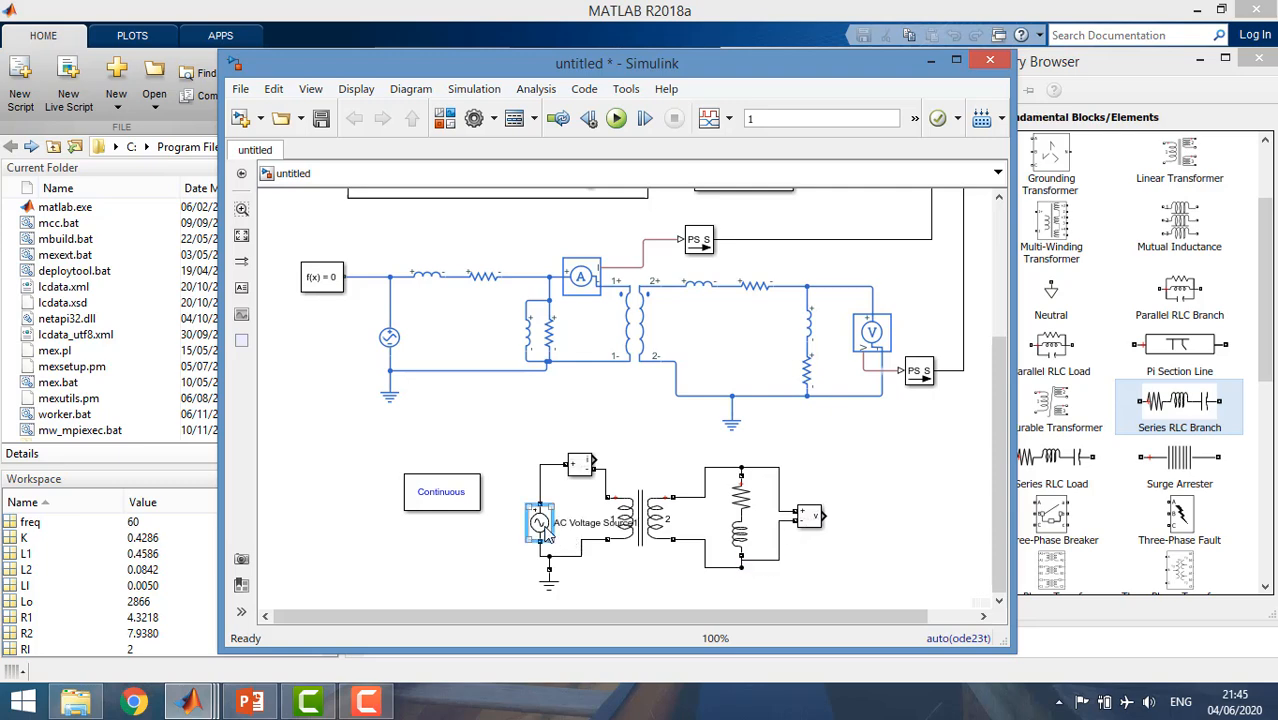
double_click(543, 530)
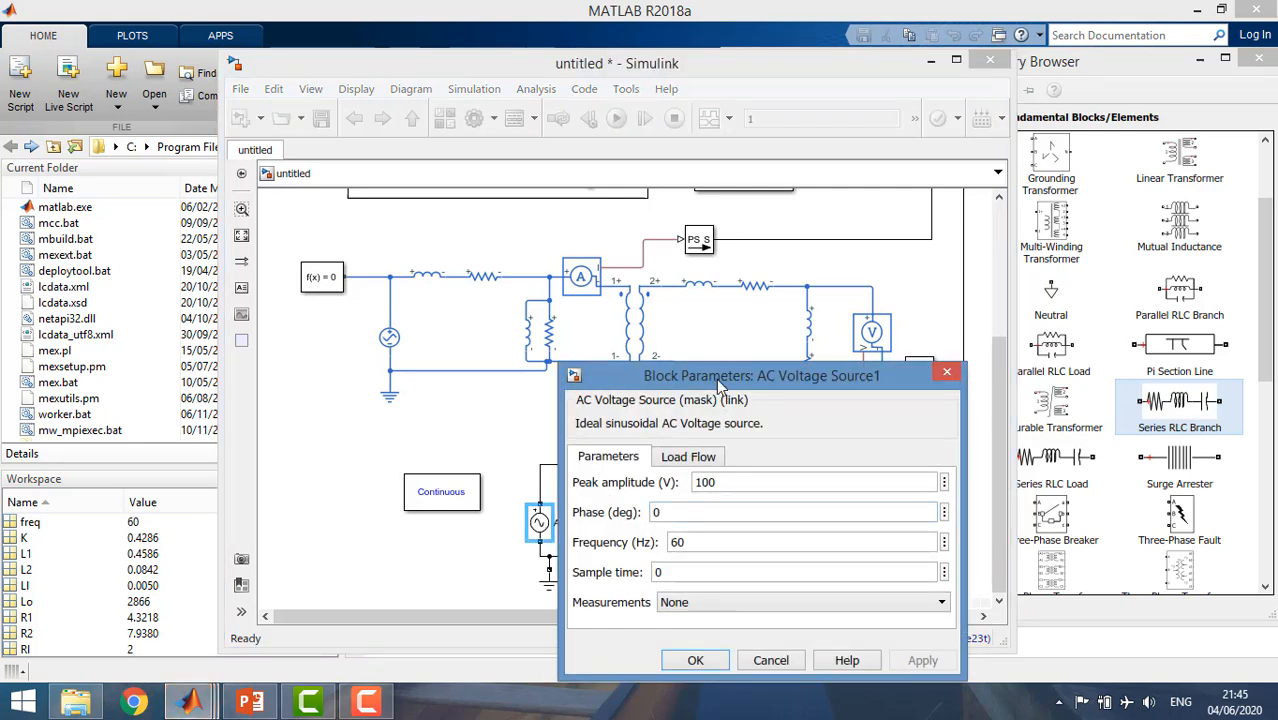
left_click_drag(718, 385, 680, 308)
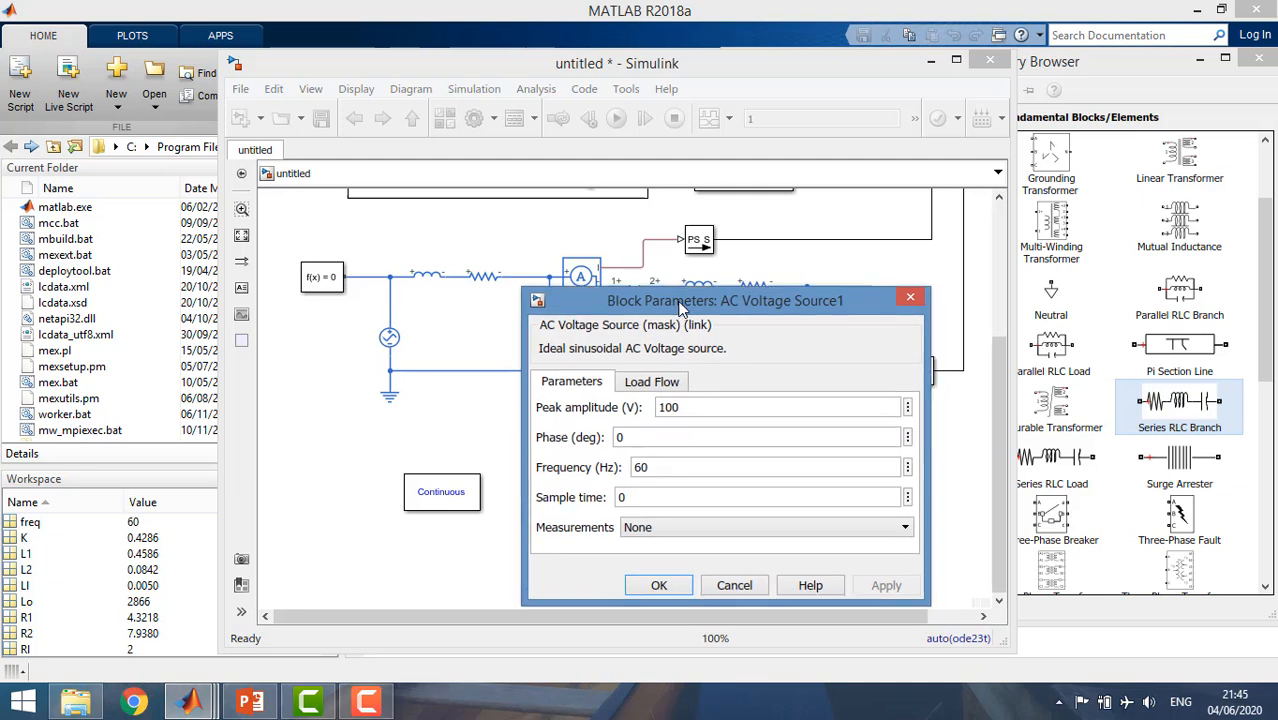
double_click(696, 410)
type("Vs")
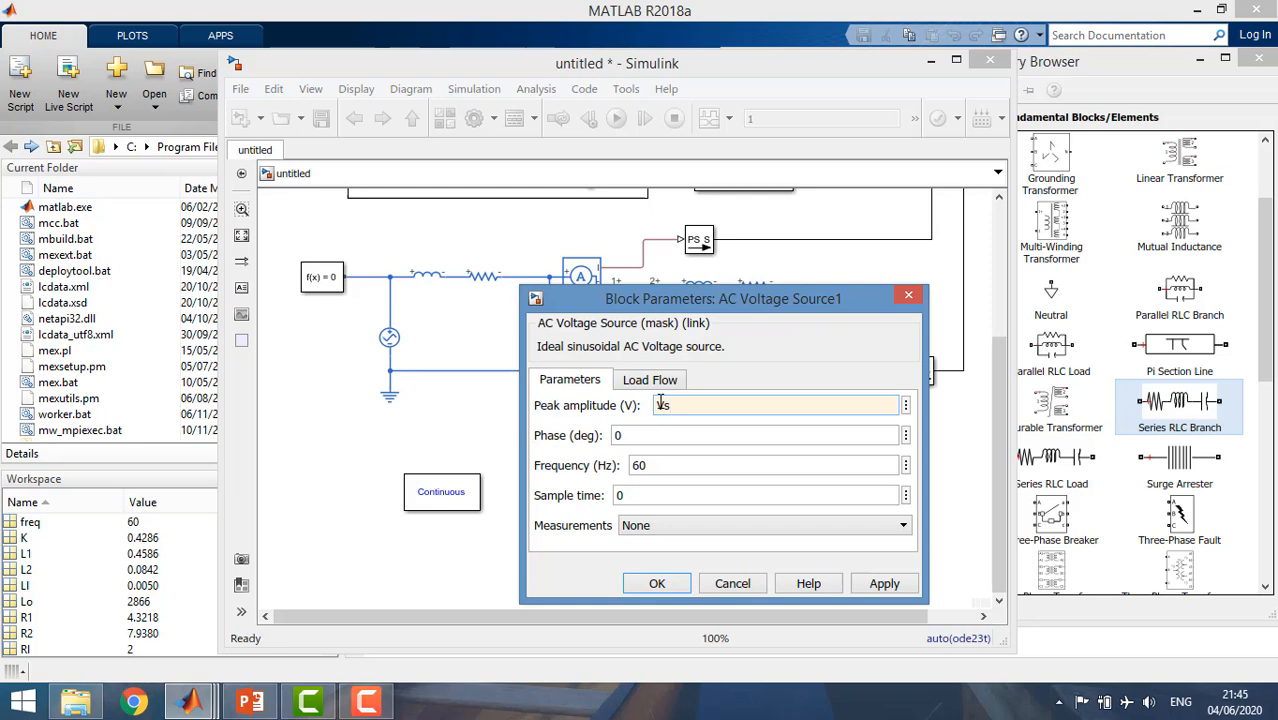
left_click(655, 584)
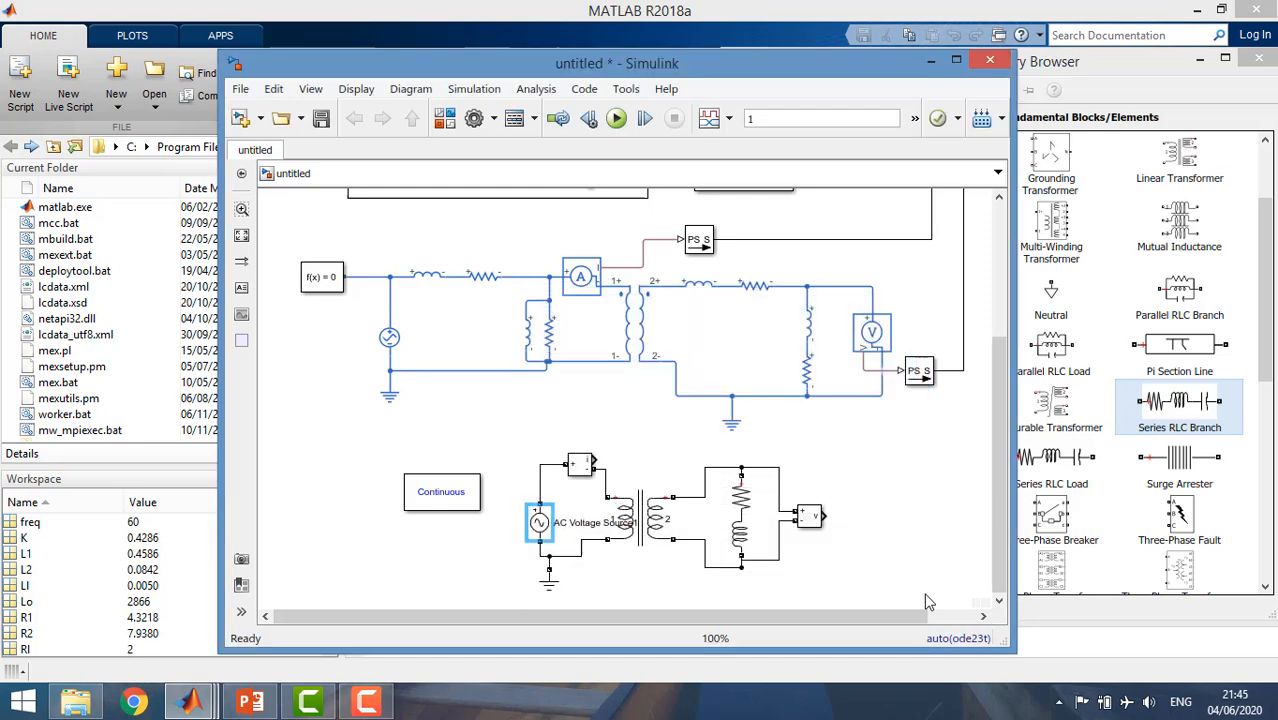
Set the number of input ports to 3 on both the Current and Voltage scopes.
scroll(690, 386, "down", 2)
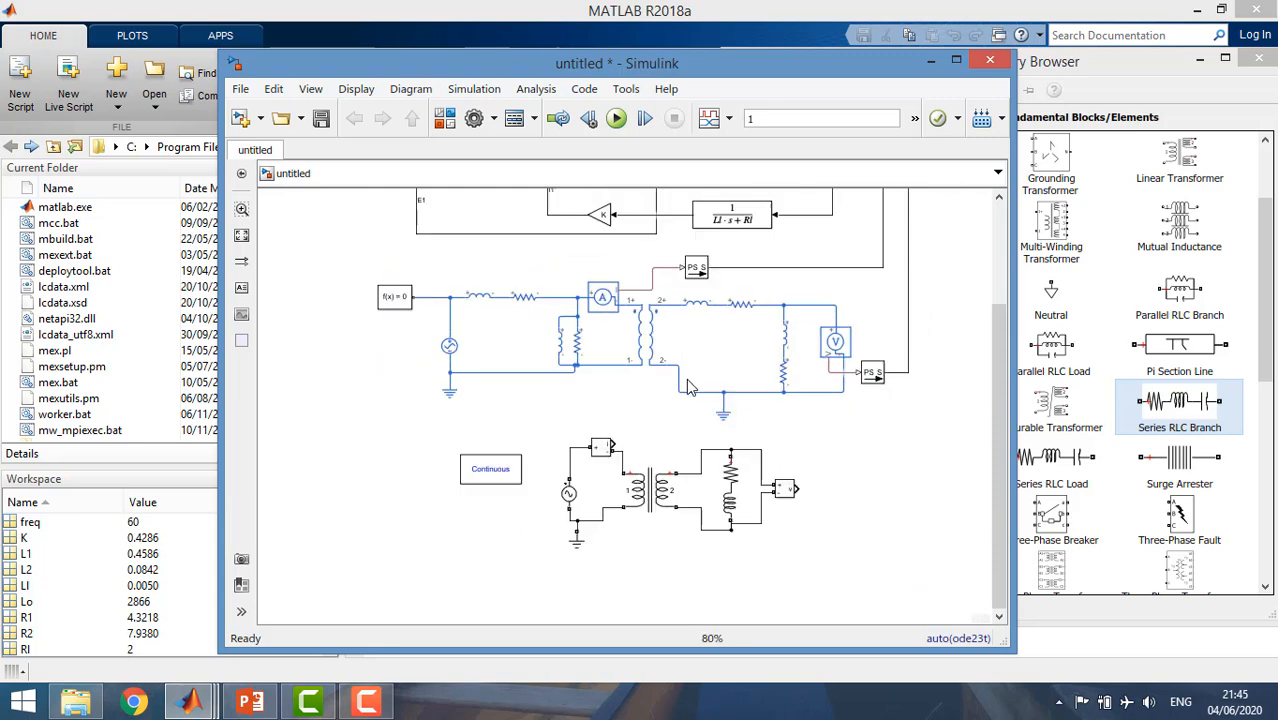
left_click_drag(1003, 365, 1003, 273)
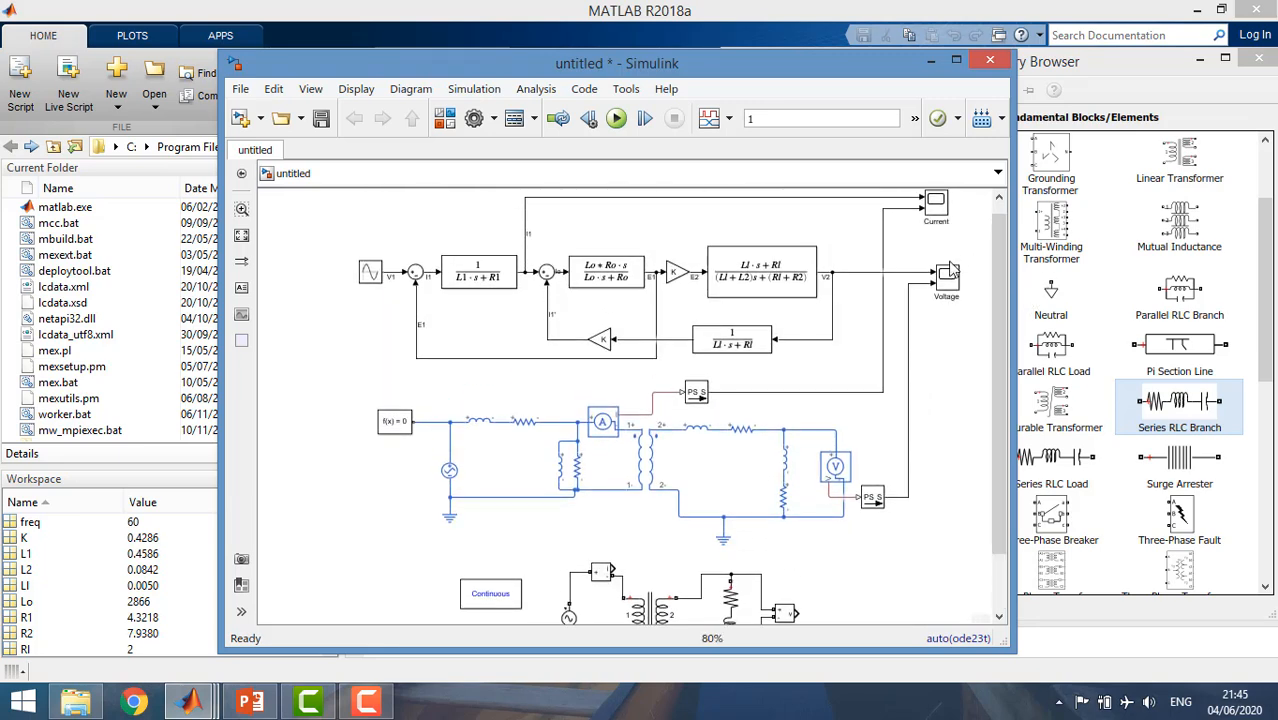
right_click(940, 205)
mouse_move(985, 344)
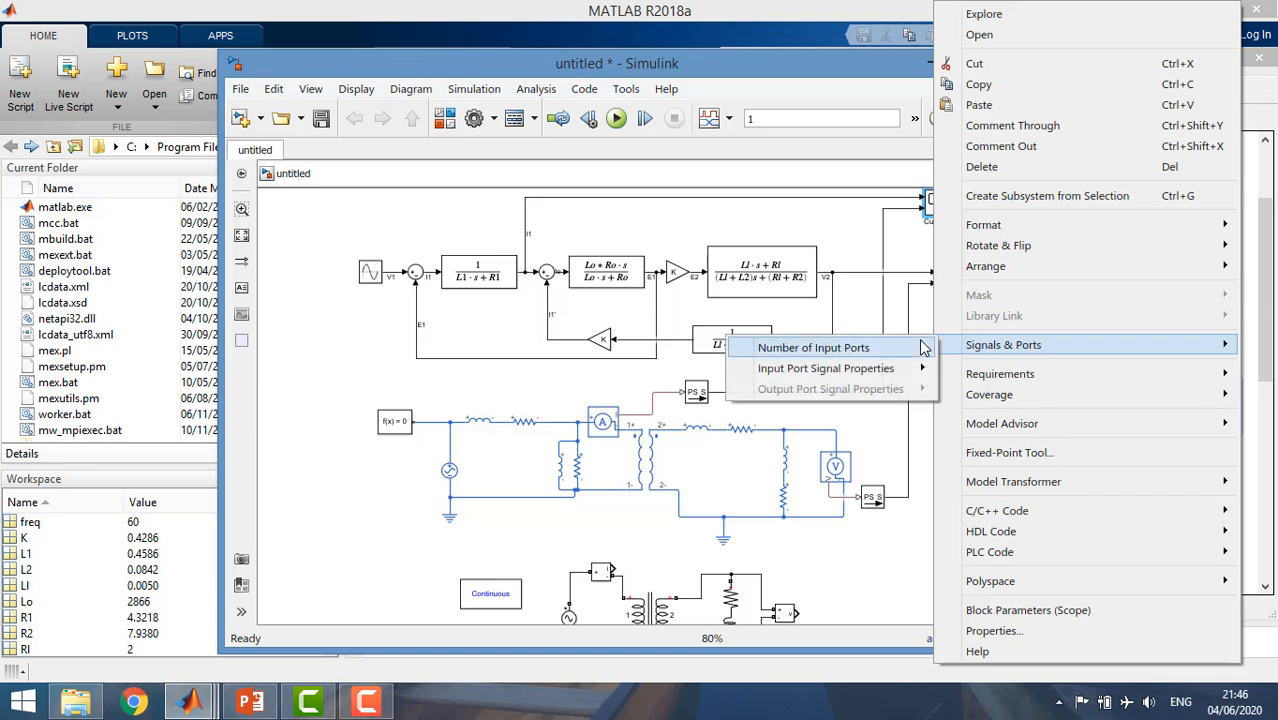
mouse_move(925, 347)
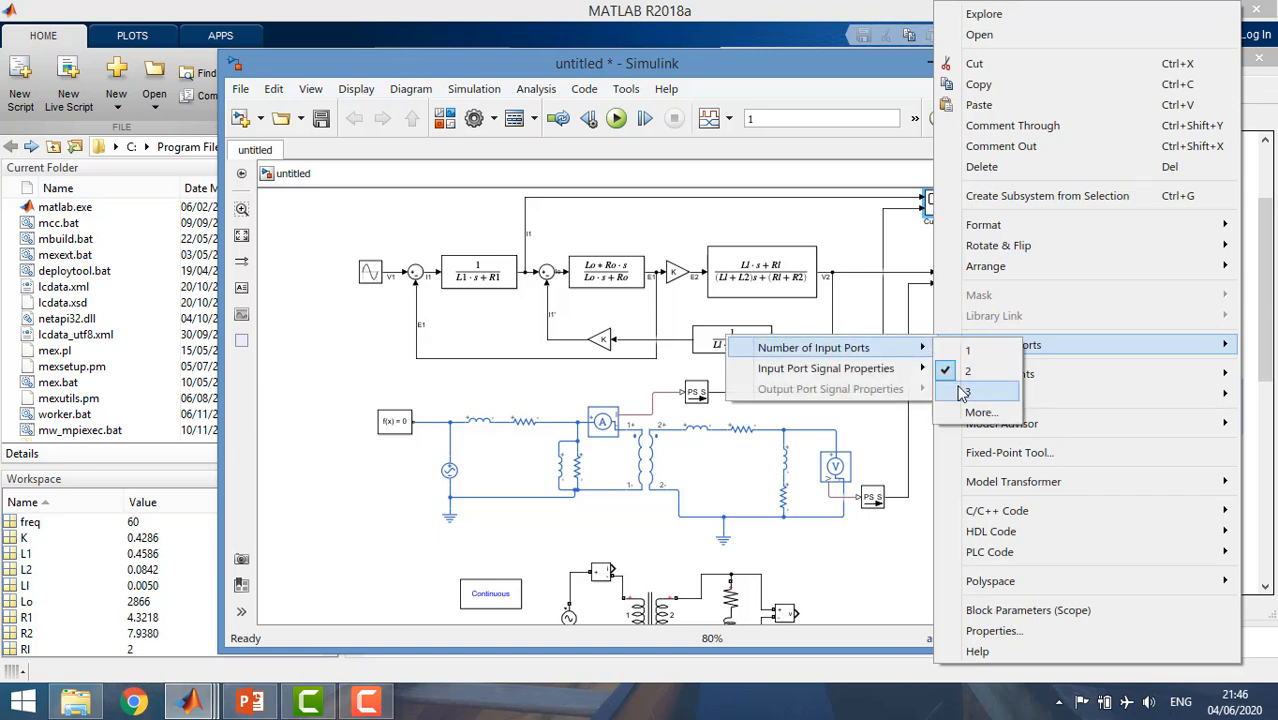
left_click(962, 392)
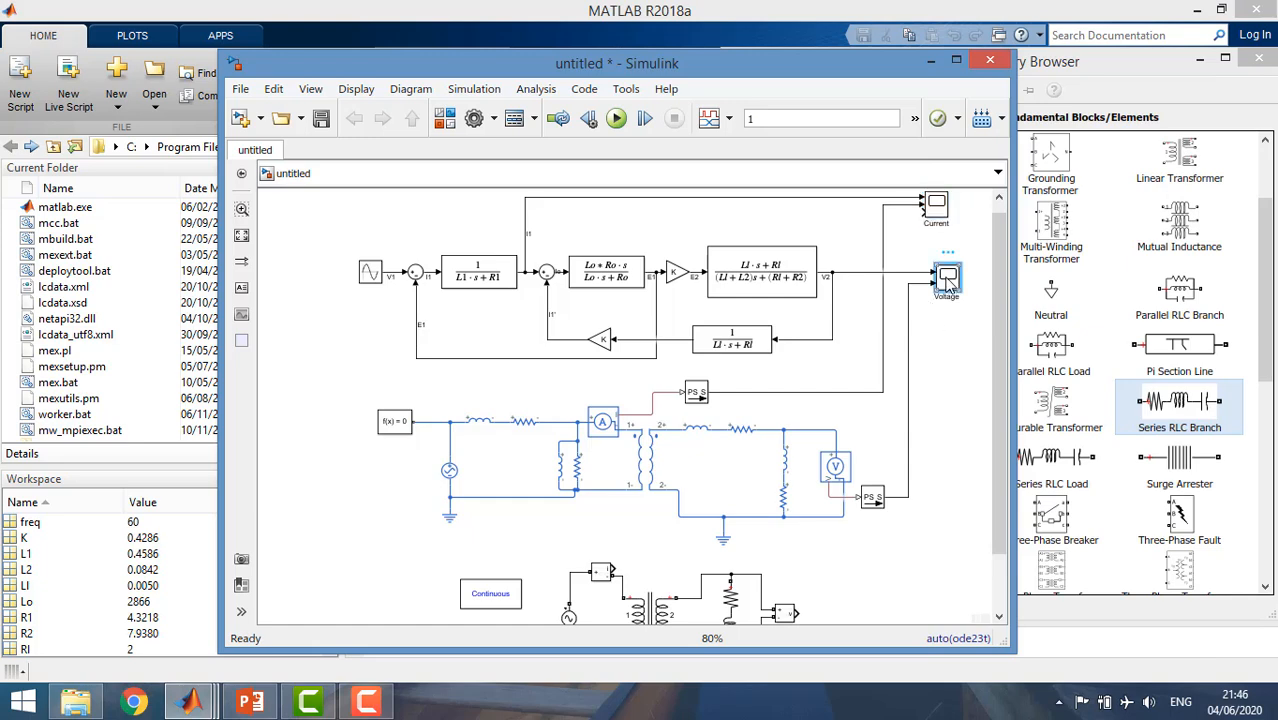
right_click(945, 284)
mouse_move(966, 346)
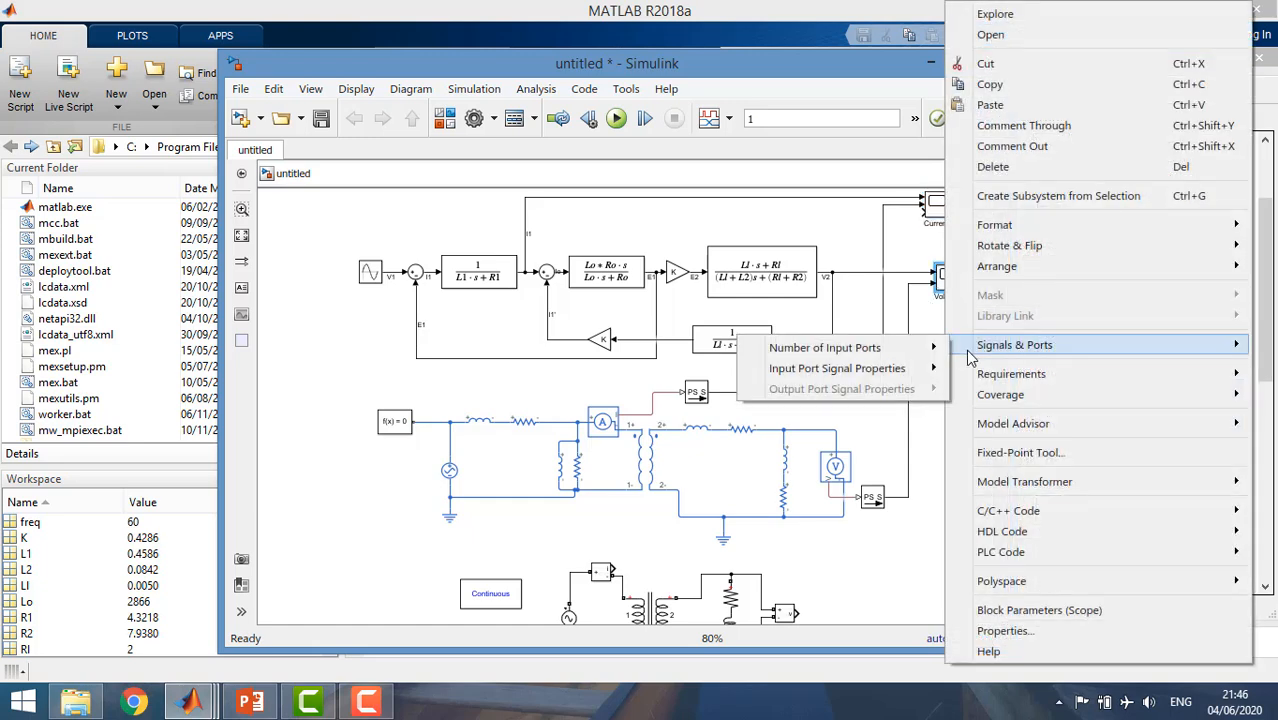
mouse_move(925, 347)
left_click(970, 405)
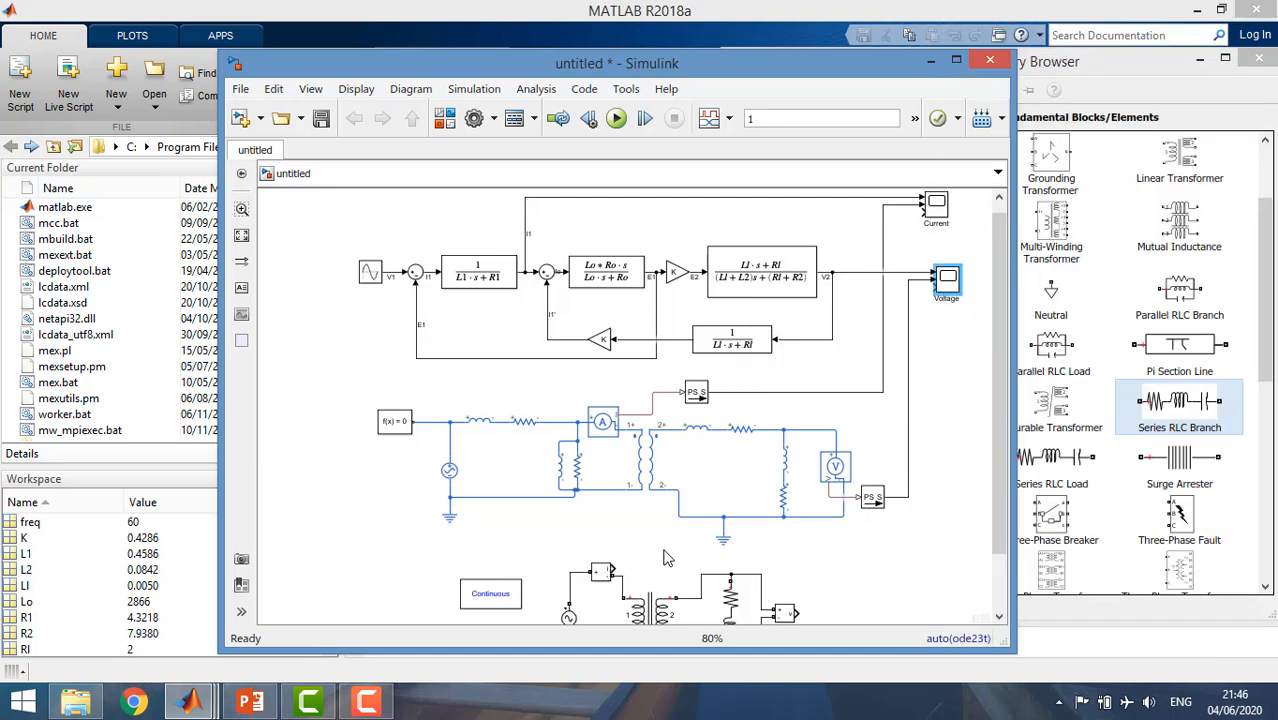
Connect the third model's current and voltage measurement outputs to the third inputs of the Current and Voltage scopes, and widen the model window.
mouse_move(613, 571)
left_mouse_down()
mouse_move(760, 569)
mouse_move(935, 262)
mouse_move(922, 212)
left_mouse_up()
left_click_drag(797, 612, 933, 282)
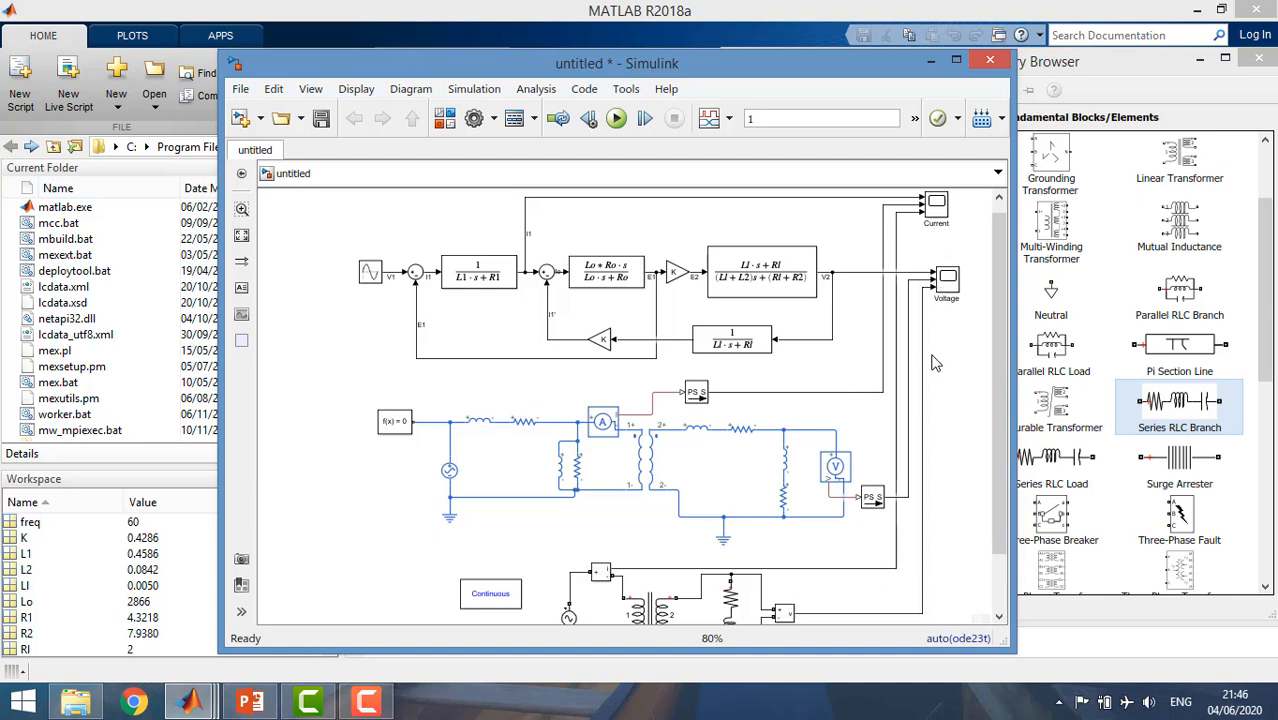
left_click_drag(1016, 343, 1068, 352)
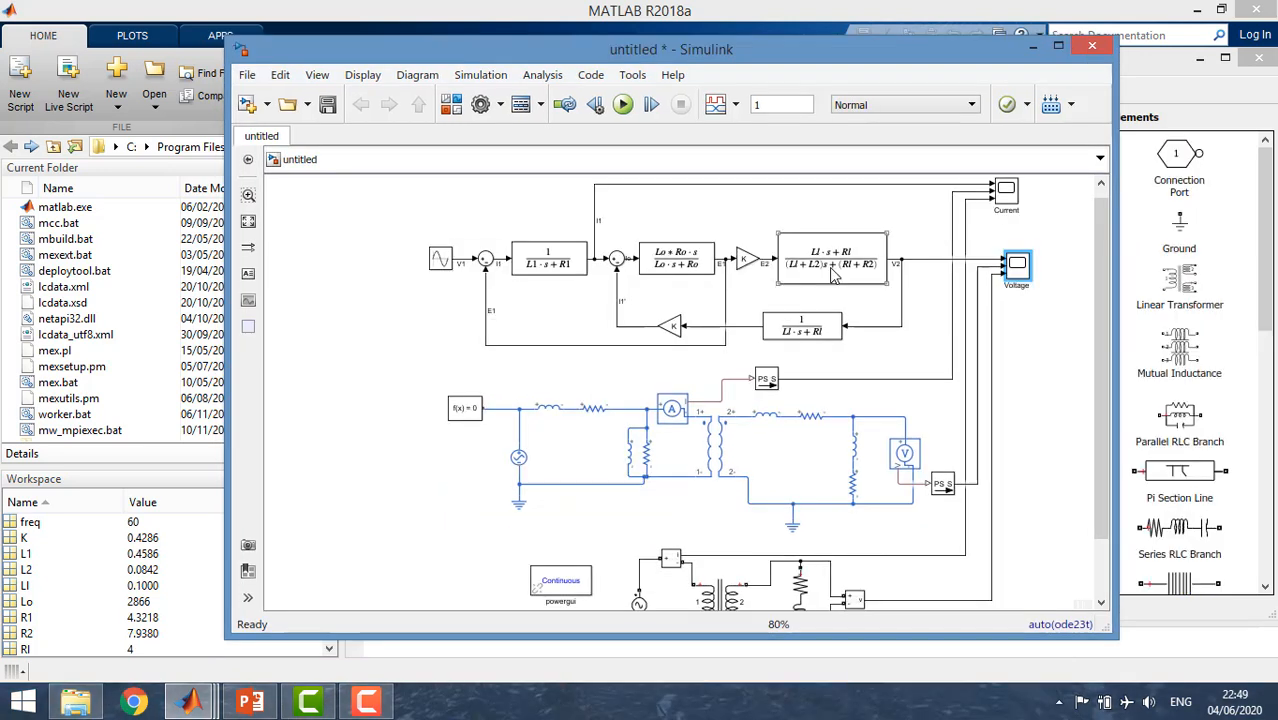
Label the signal from the 1/(Ll·s+Rl) transfer function to the feedback gain as I2.
left_click(834, 276)
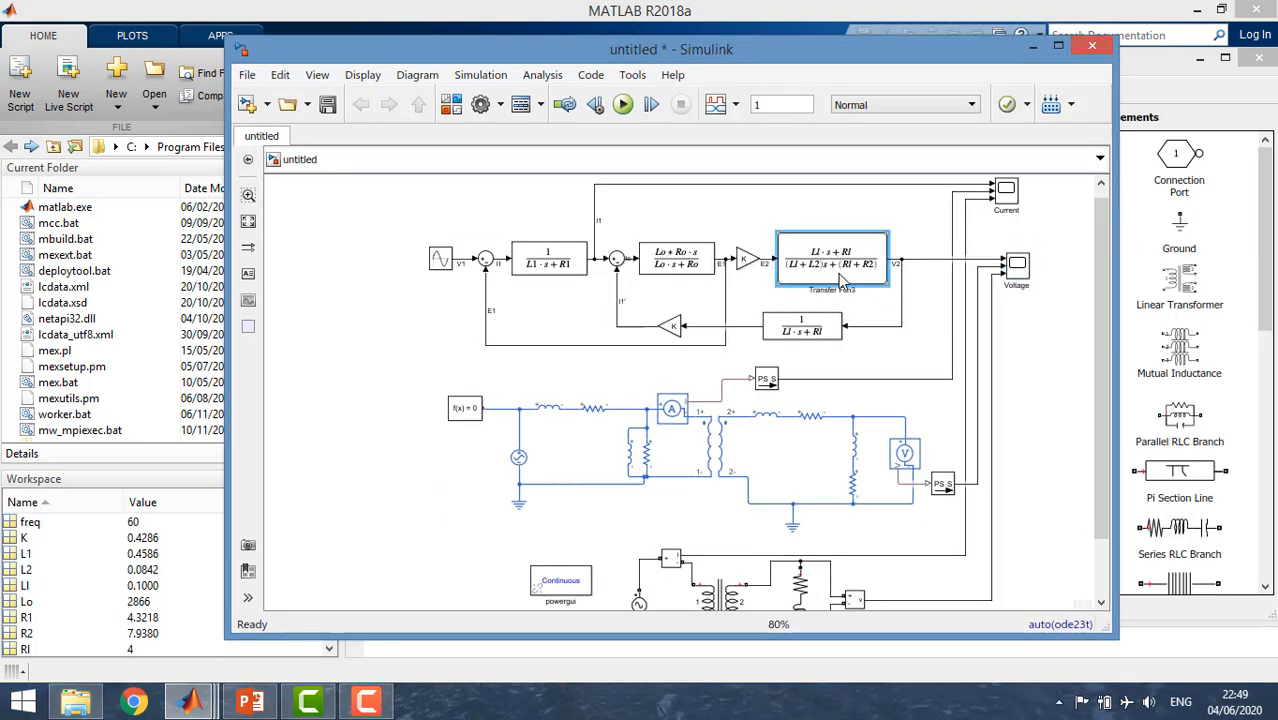
left_click(767, 270)
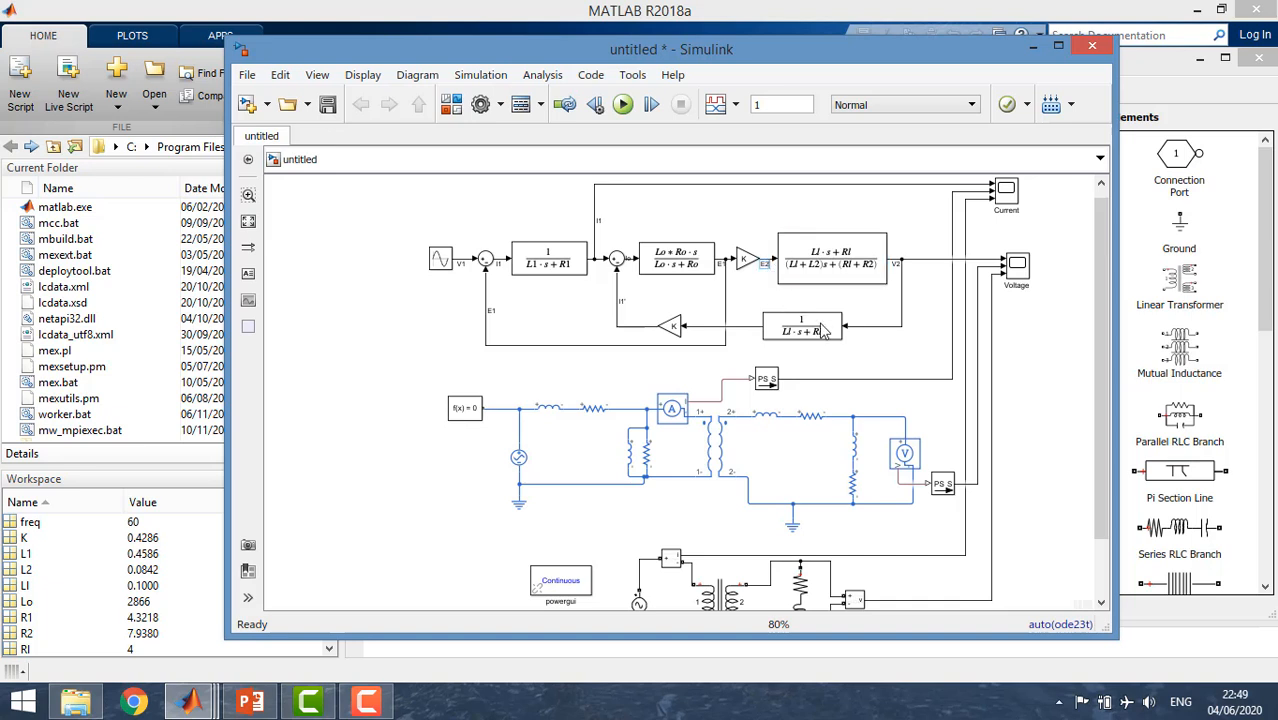
left_click(749, 329)
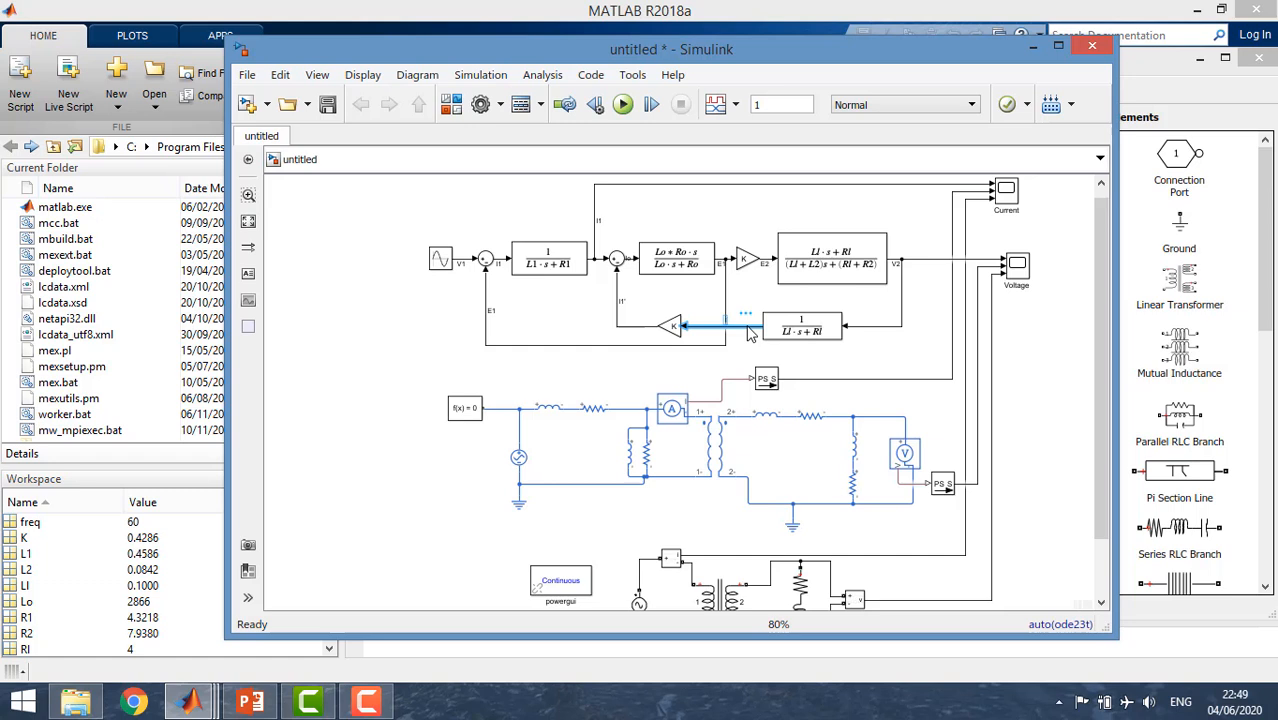
left_click(757, 284)
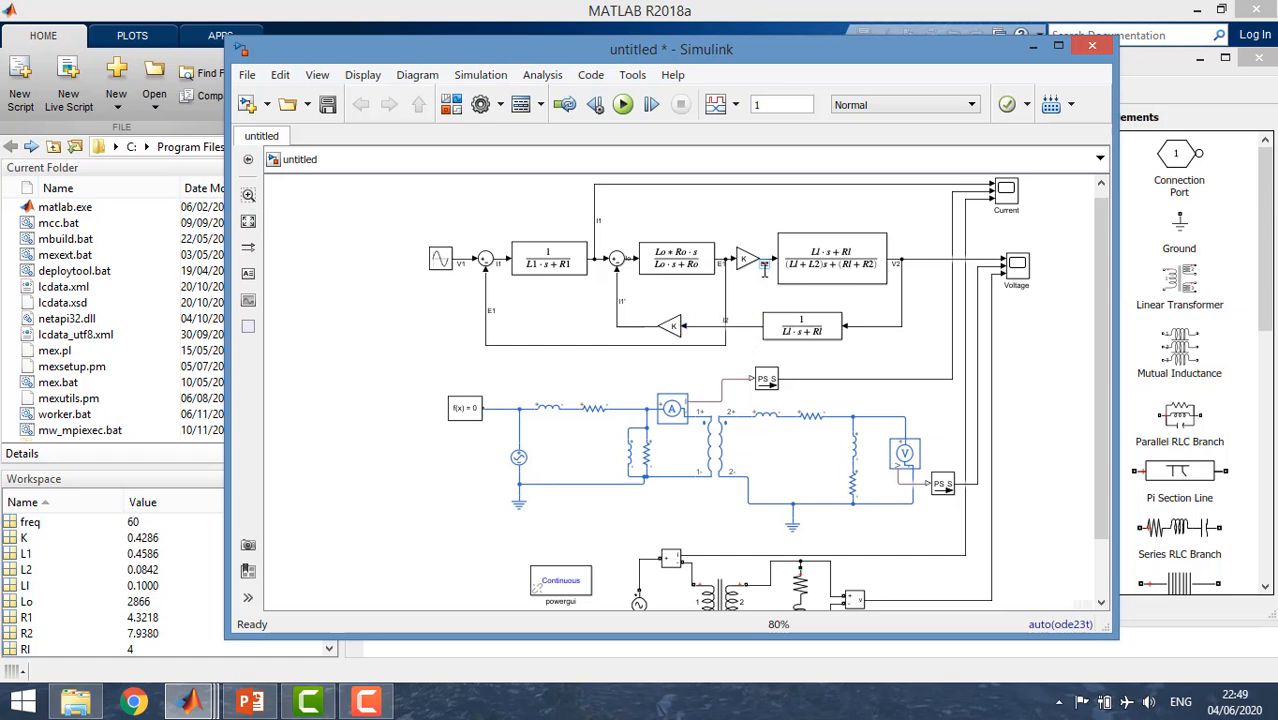
Check the V2 signal and load transfer function, switching to PowerPoint to examine equations 11.f to 11.h on slide 7.
left_click(900, 280)
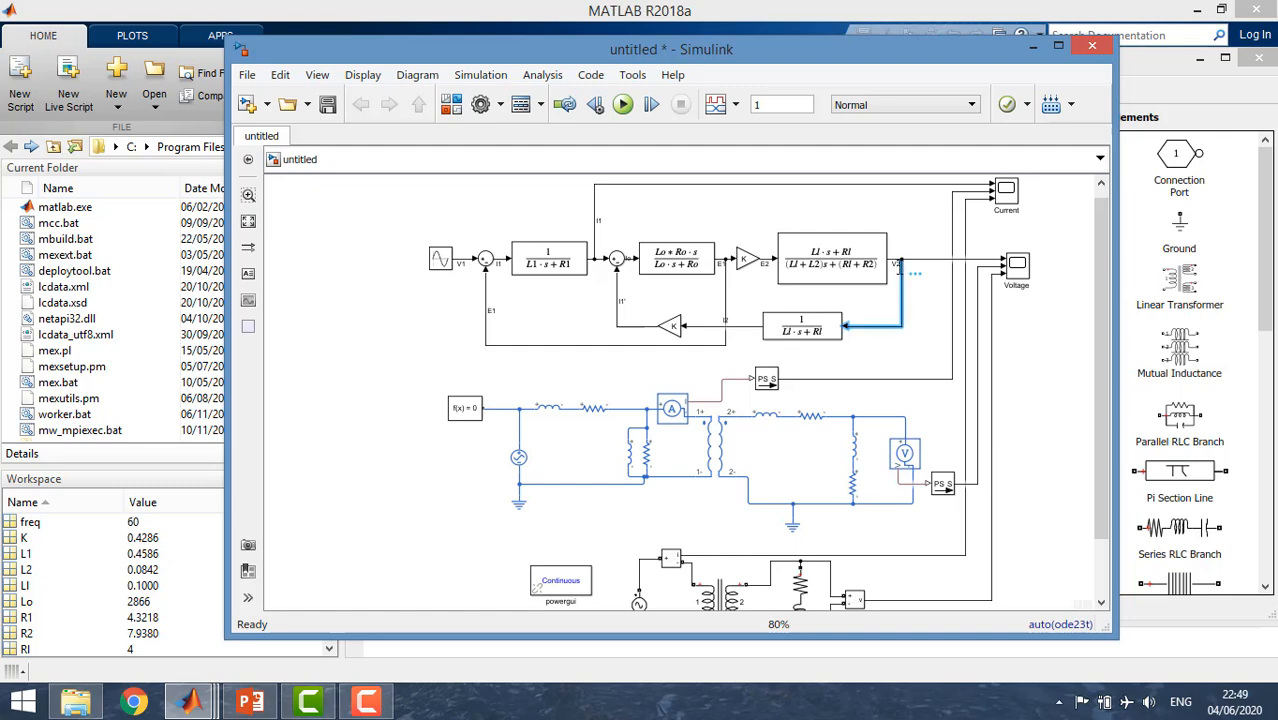
left_click(878, 280)
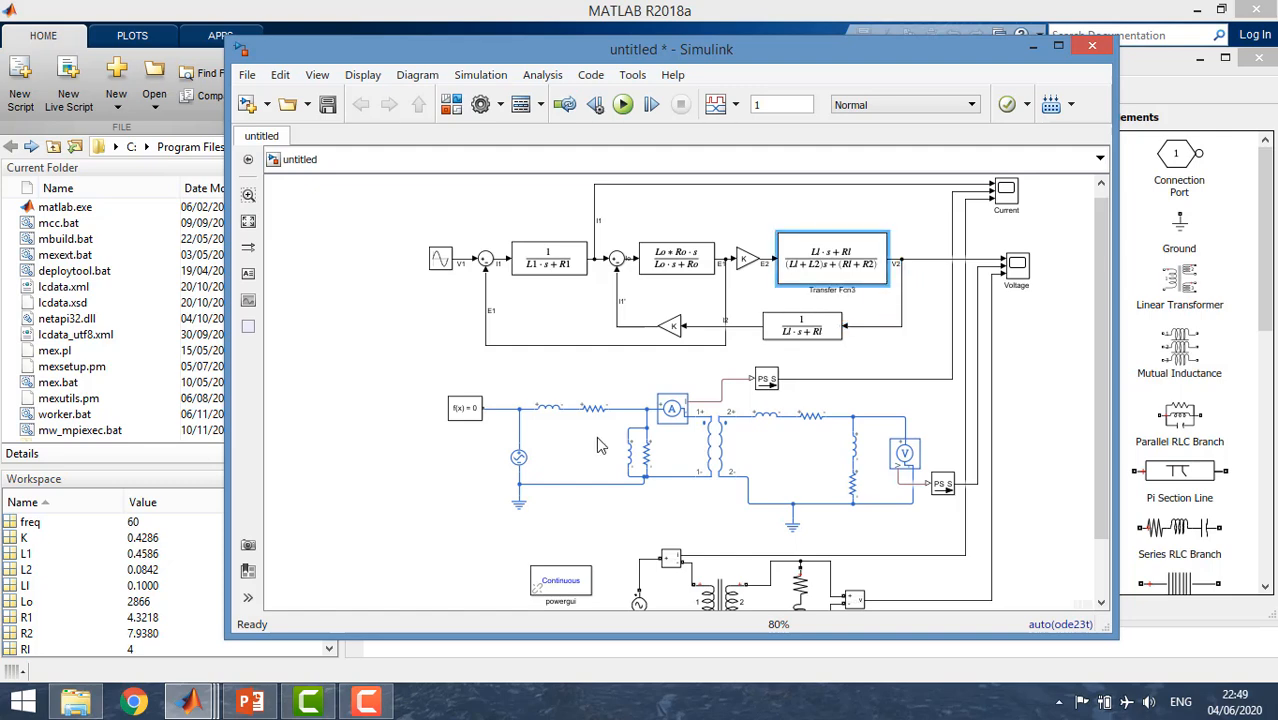
left_click(250, 700)
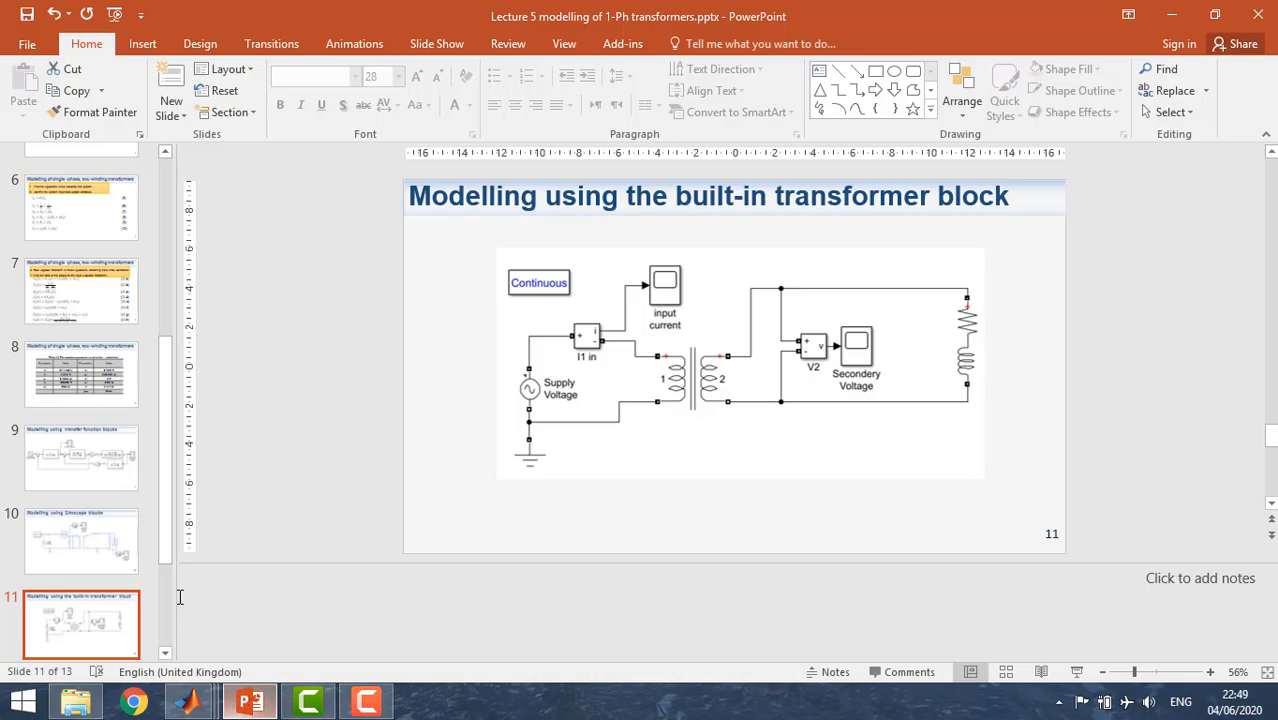
left_click(97, 289)
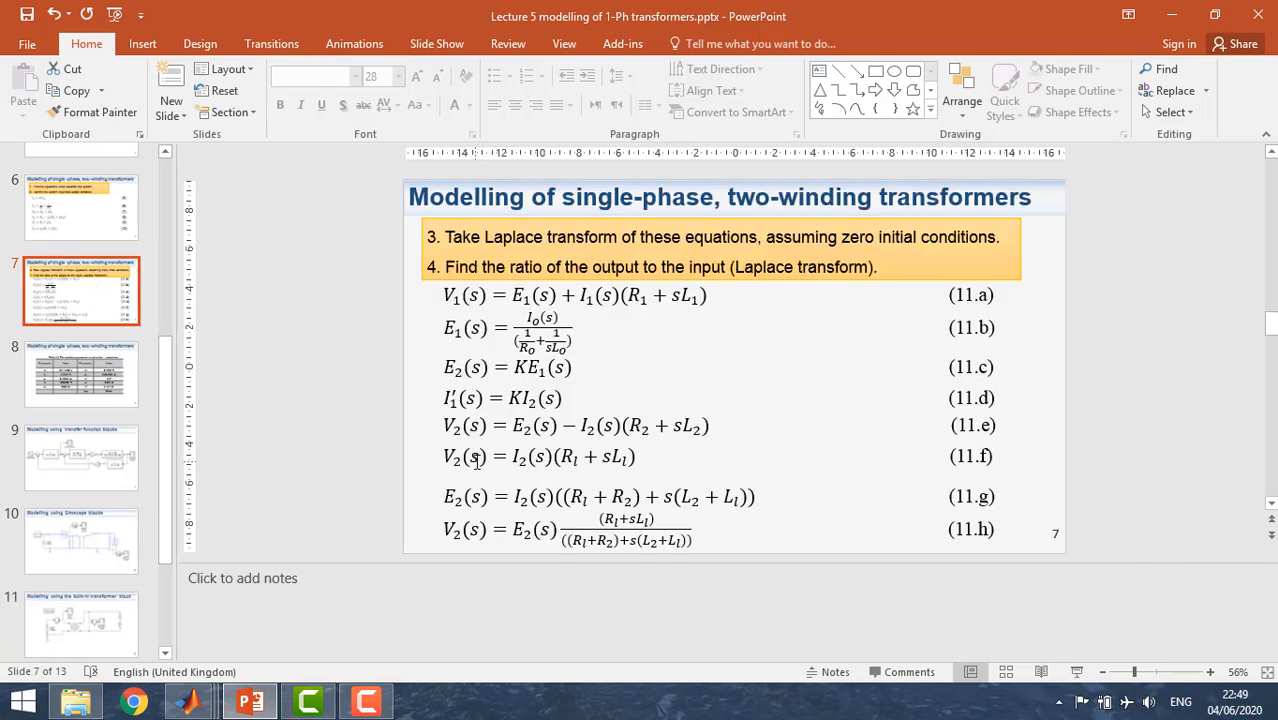
left_click_drag(477, 459, 760, 498)
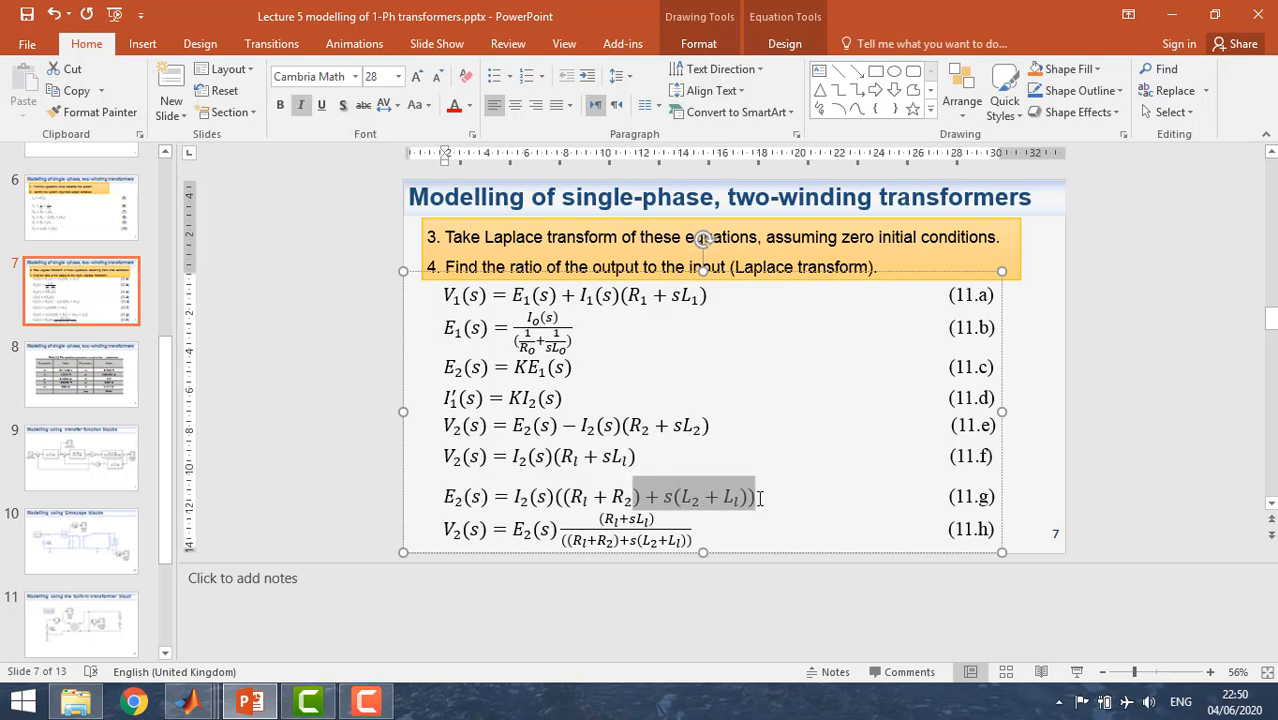
left_click_drag(760, 498, 668, 497)
left_click(669, 498)
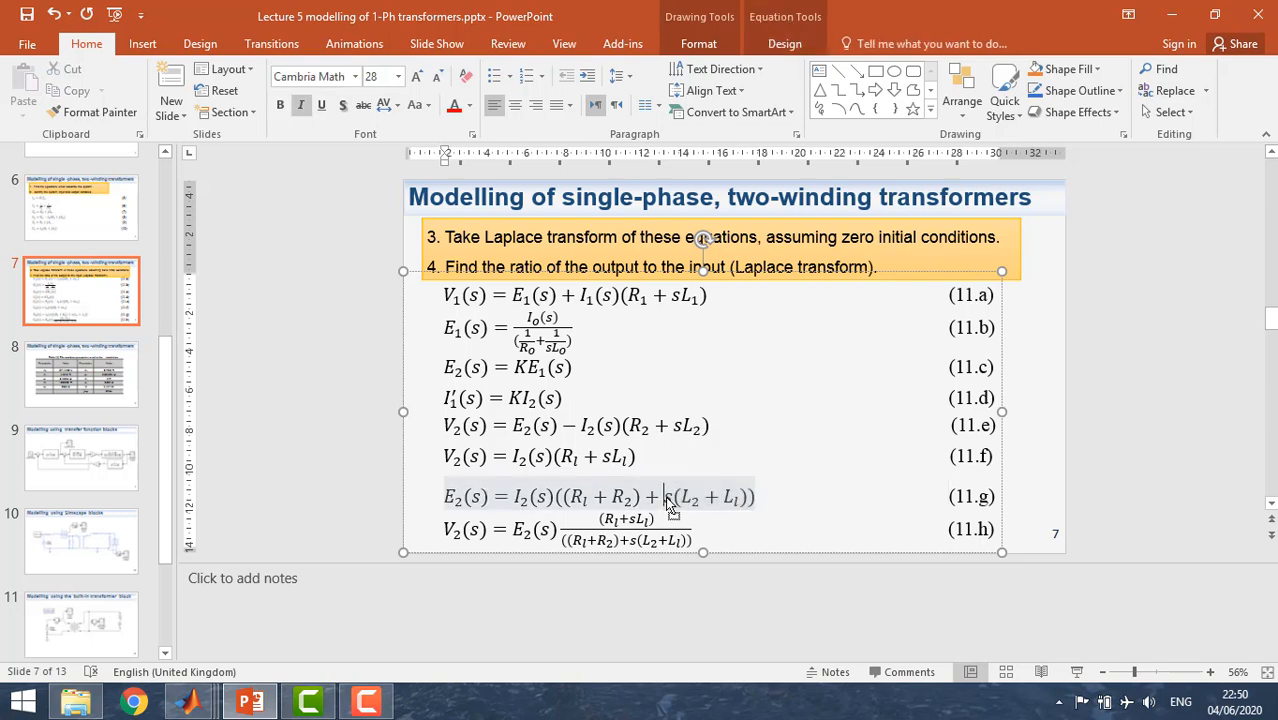
Select the References slide in the presentation, and switch to the untitled Simulink model to run the simulation.
left_click_drag(164, 430, 164, 512)
left_click(121, 545)
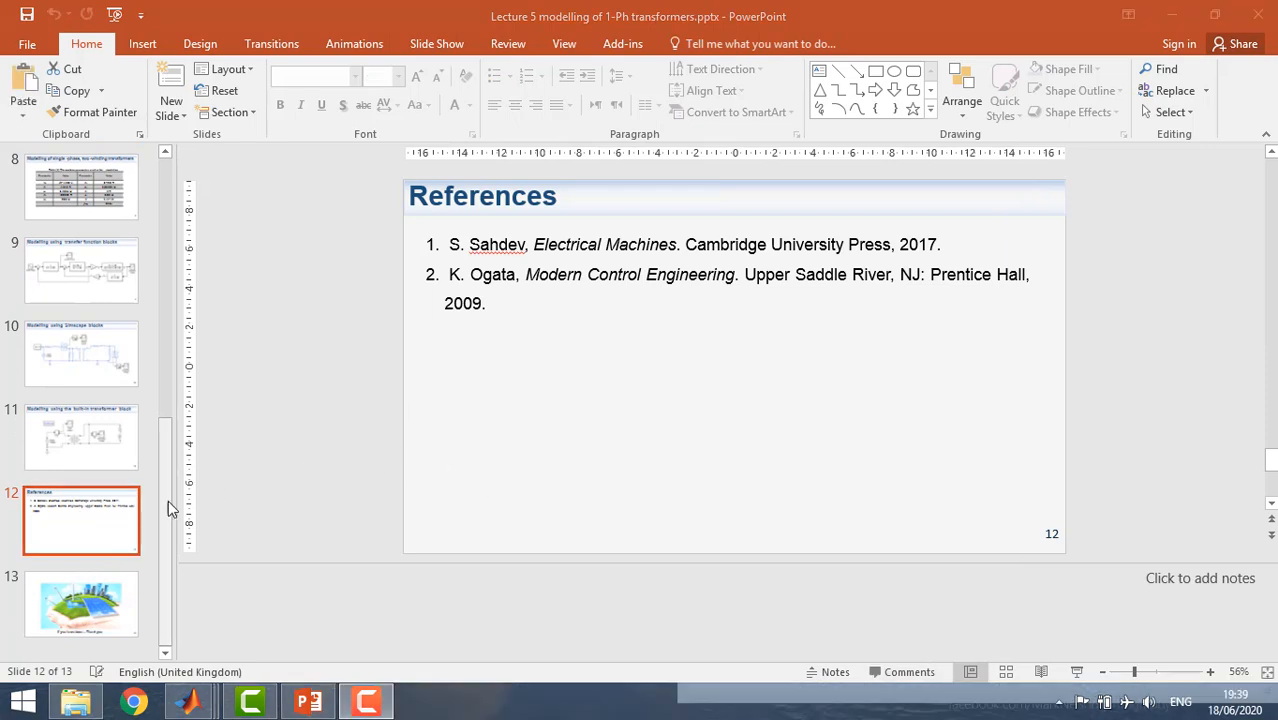
mouse_move(188, 702)
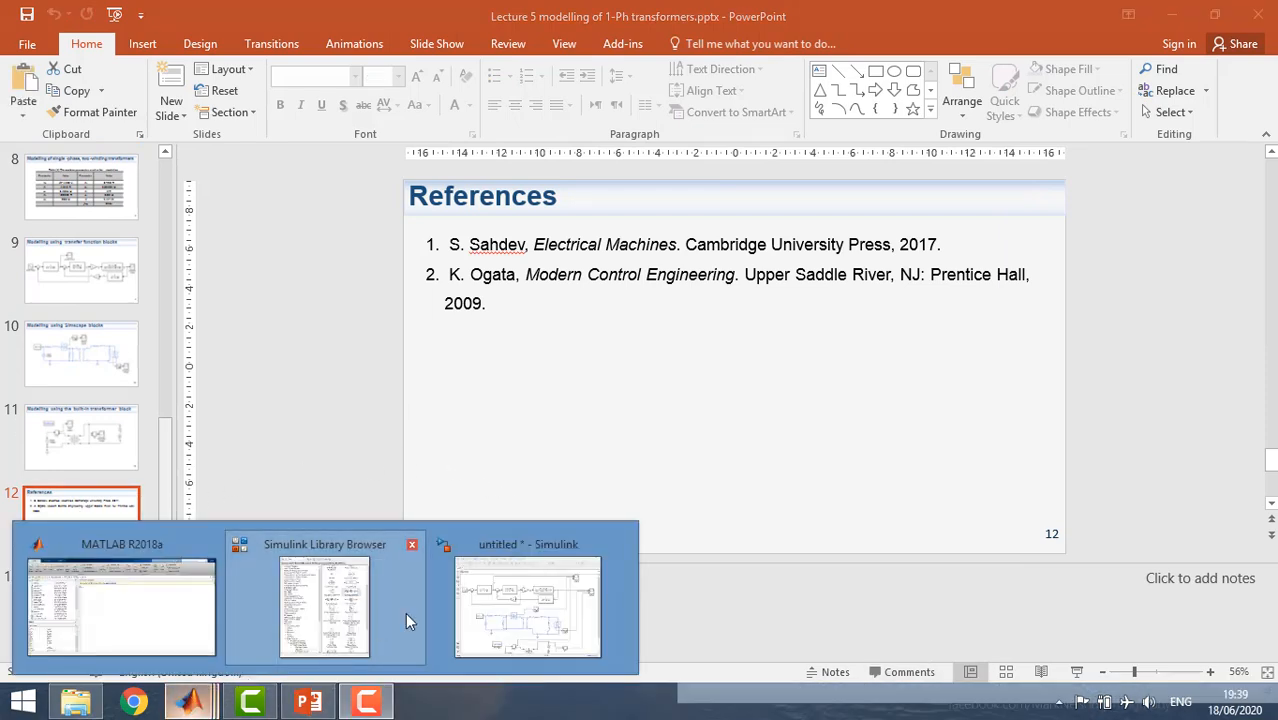
left_click(528, 605)
left_click(544, 69)
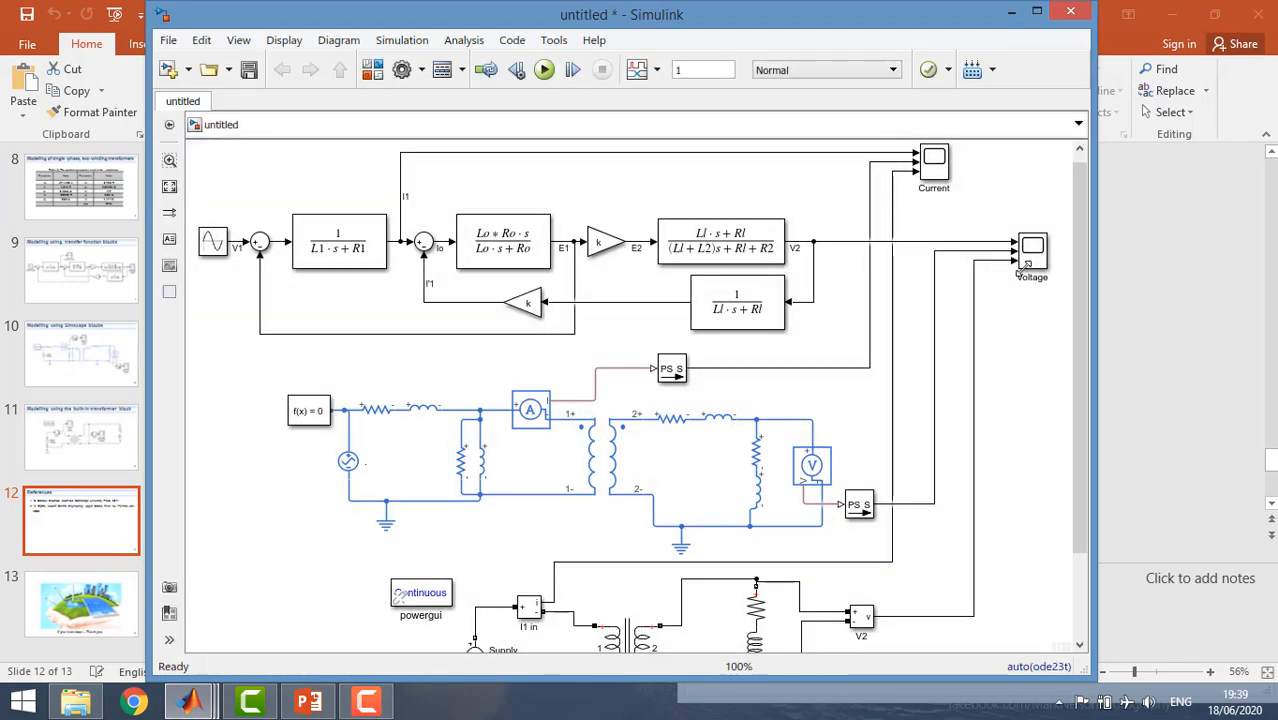
Open the Voltage scope in an enlarged window, fit the full waveform, and zoom in on about 0.47 to 0.62 s.
double_click(1030, 255)
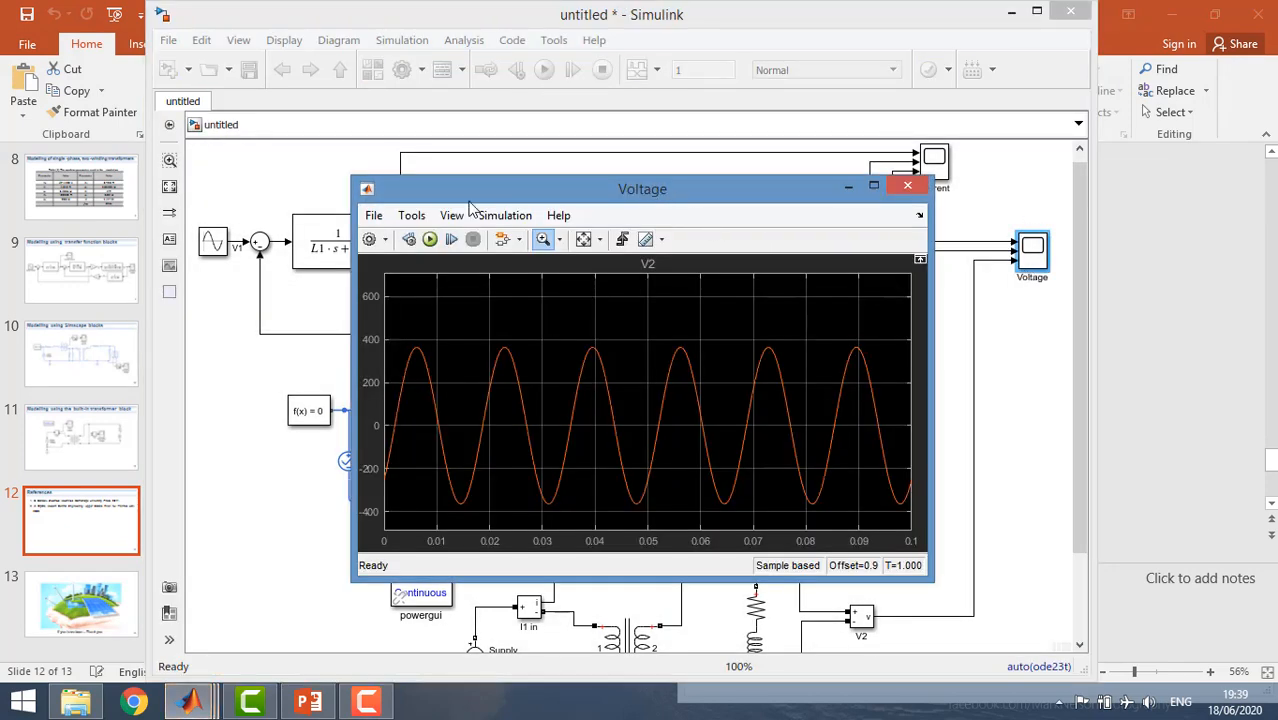
left_click_drag(352, 178, 297, 148)
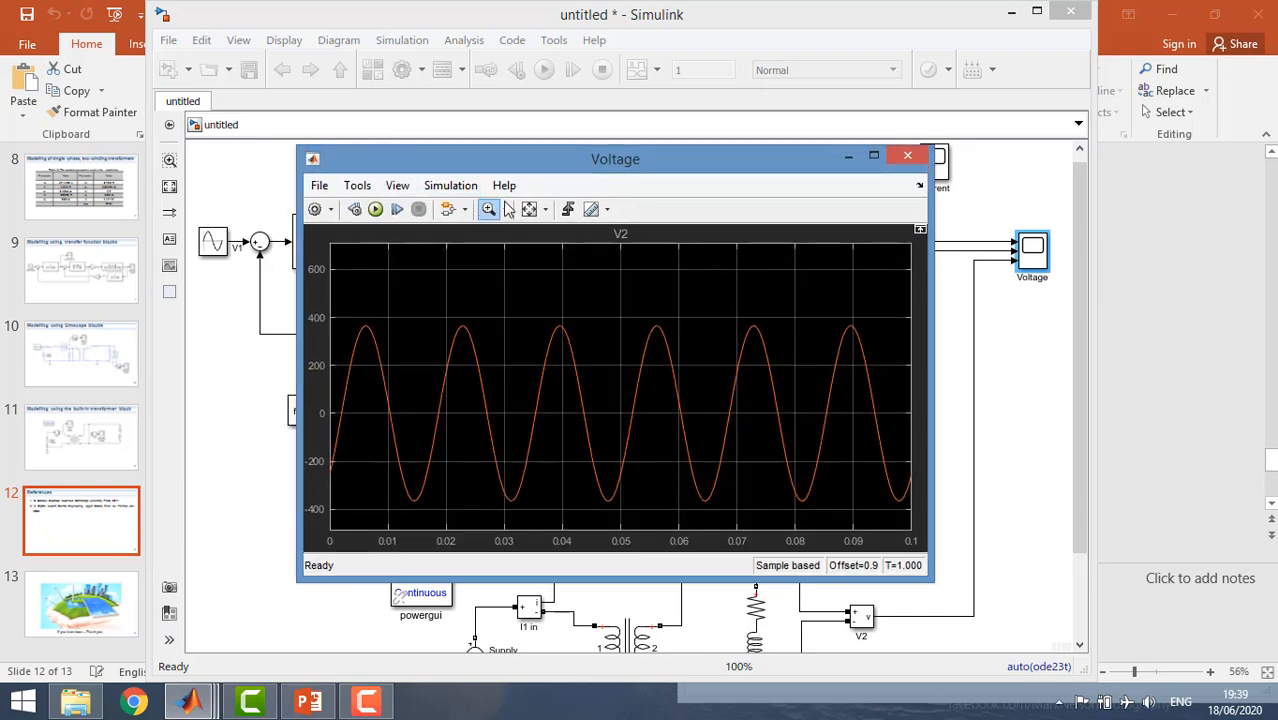
left_click(529, 208)
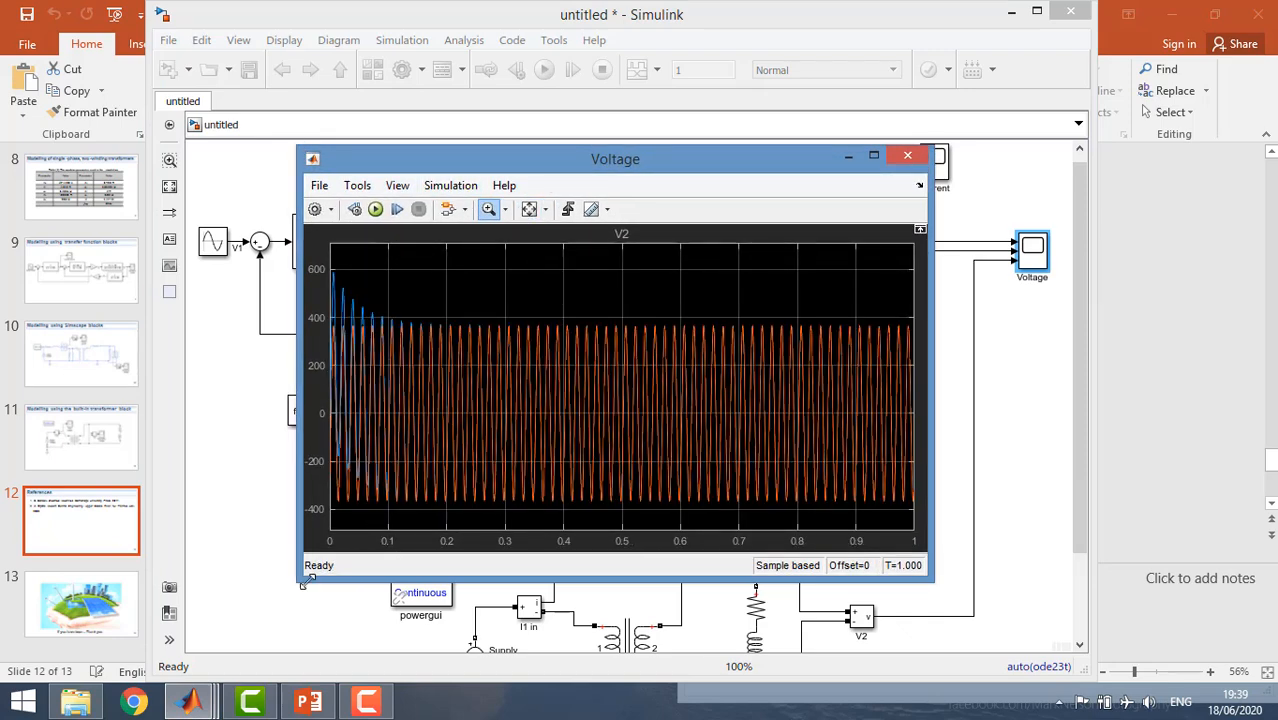
left_click_drag(303, 583, 277, 633)
left_click_drag(685, 404, 594, 404)
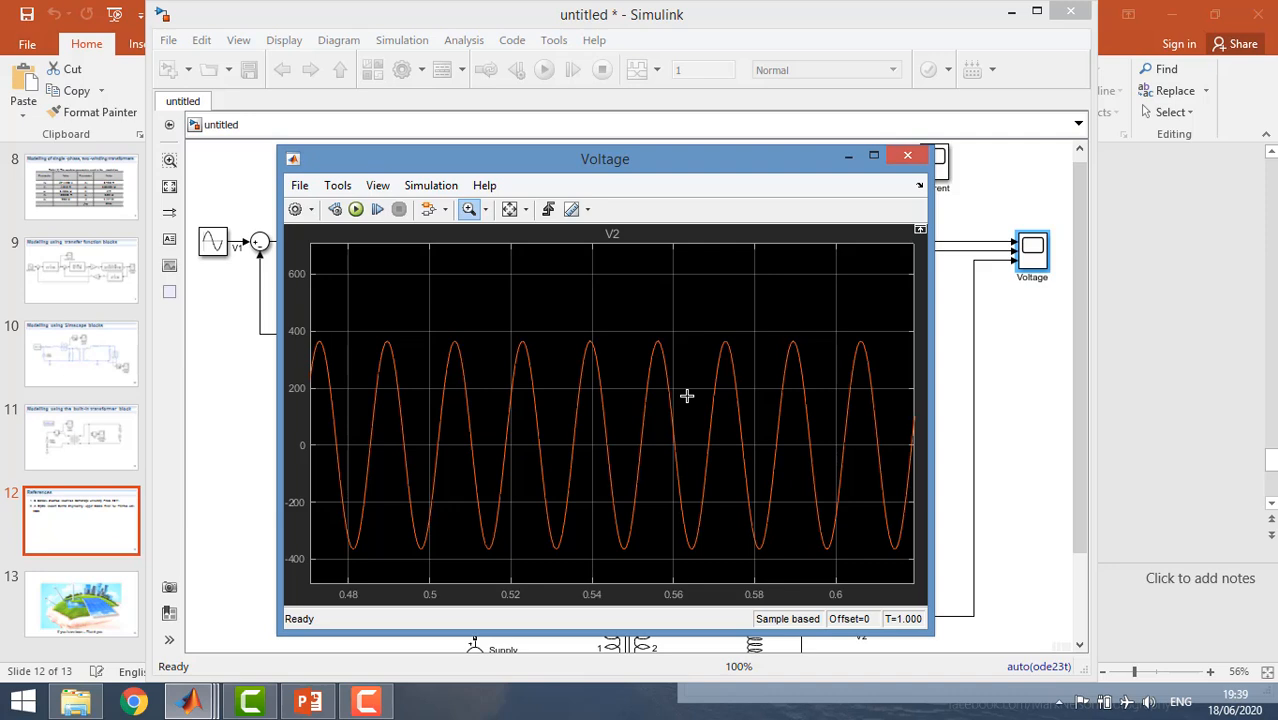
Show the legend on the Voltage scope and zoom the time axis in to about 0.545 to 0.58 s.
left_click(378, 187)
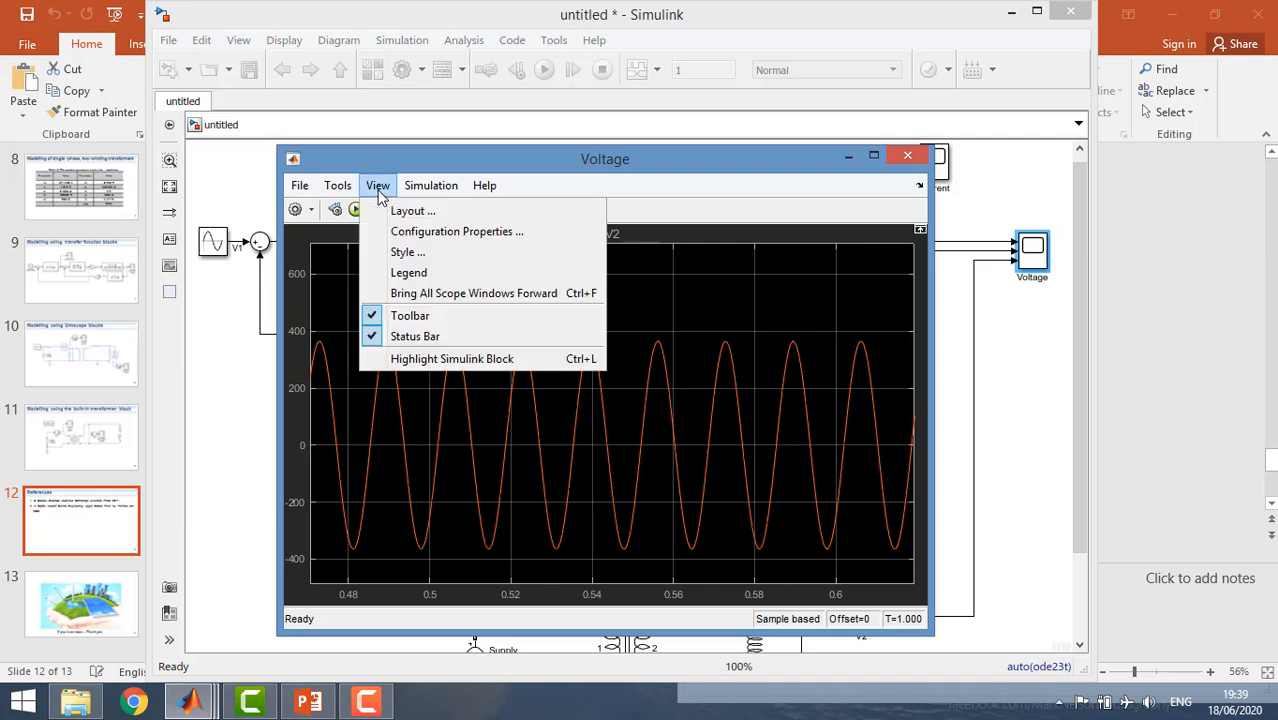
left_click(404, 272)
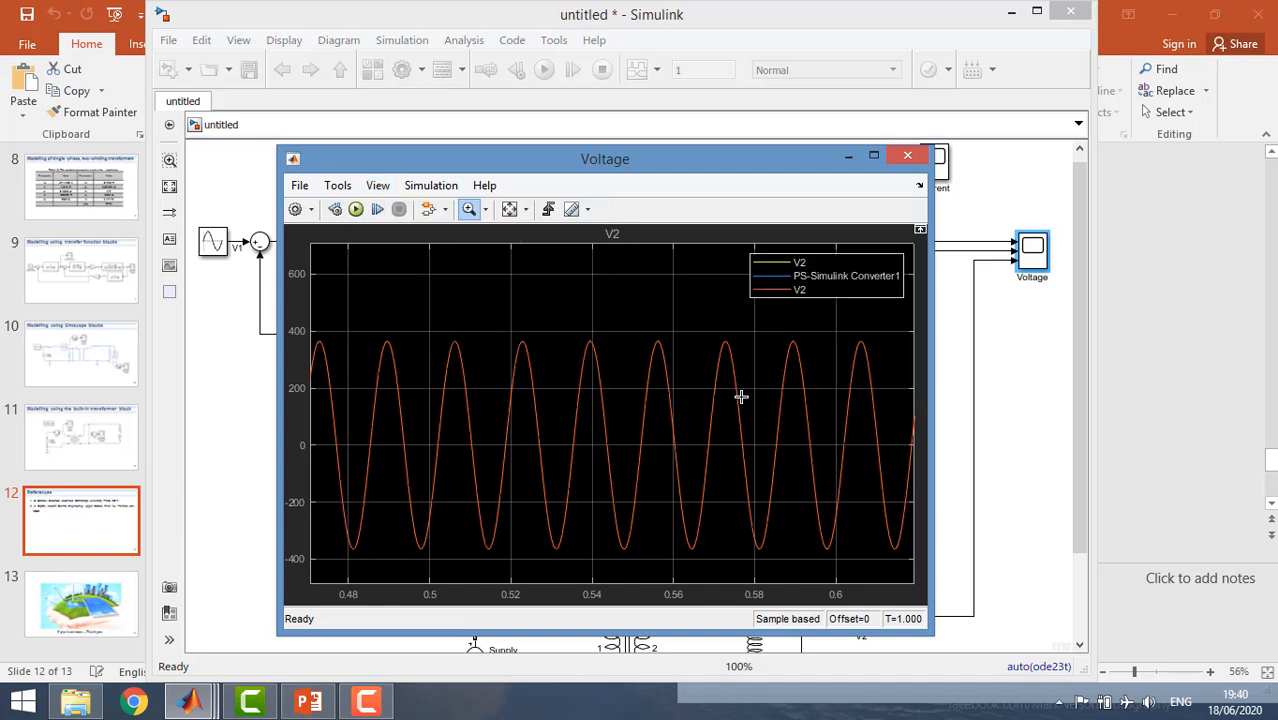
left_click_drag(758, 386, 624, 380)
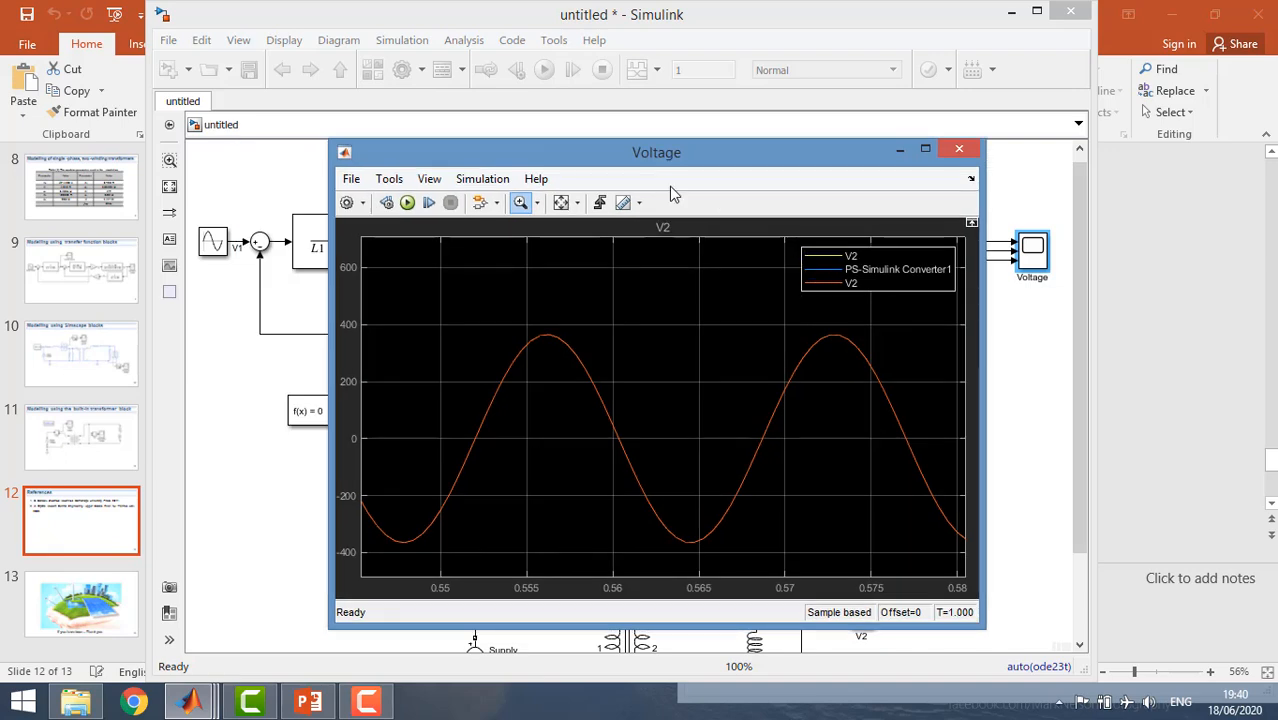
Compare the three Voltage traces by hiding the third model's V2 and PS-Simulink Converter1 signals, and close the scope.
left_click_drag(669, 152, 511, 141)
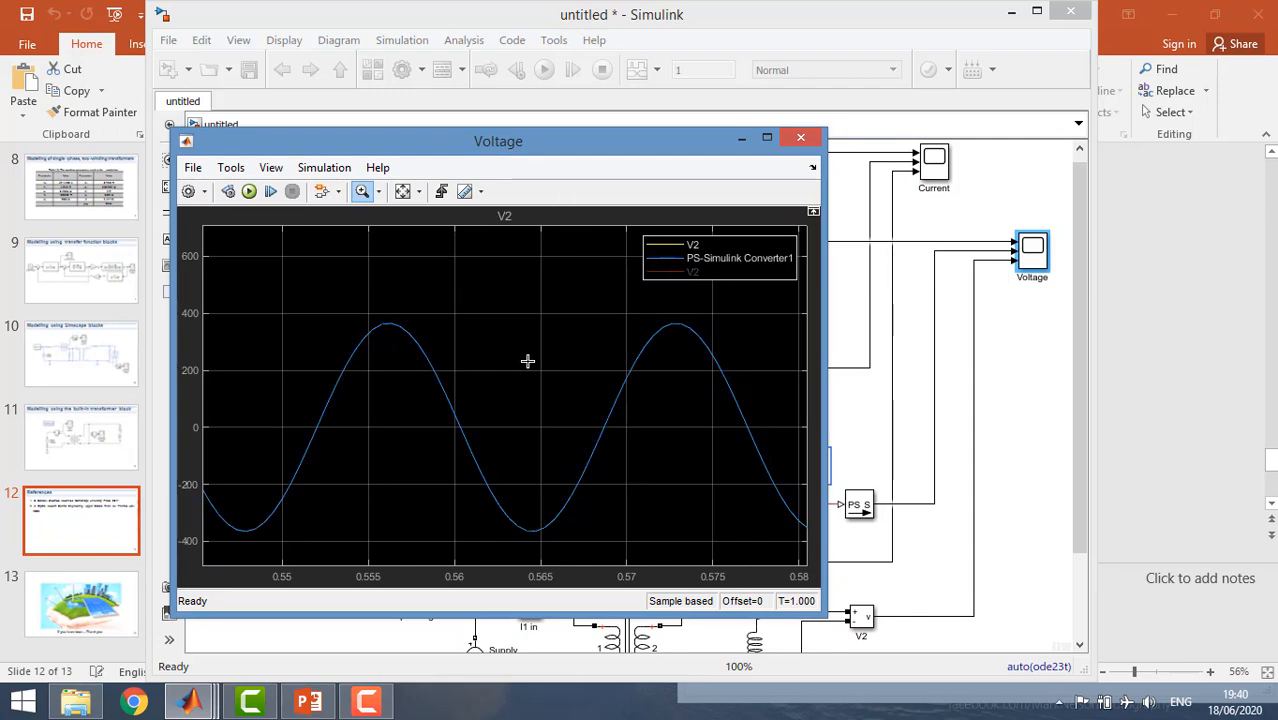
mouse_move(576, 150)
left_mouse_down()
mouse_move(709, 551)
mouse_move(726, 551)
mouse_move(662, 196)
left_mouse_up()
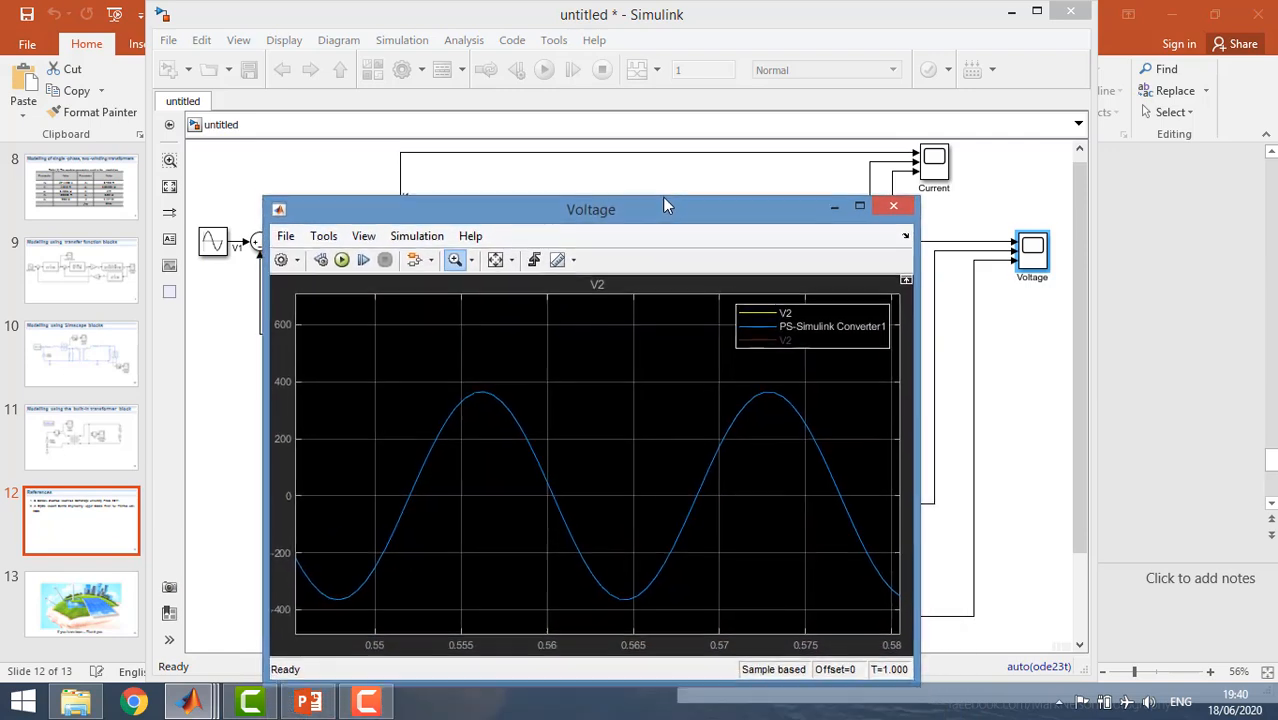
left_click(744, 316)
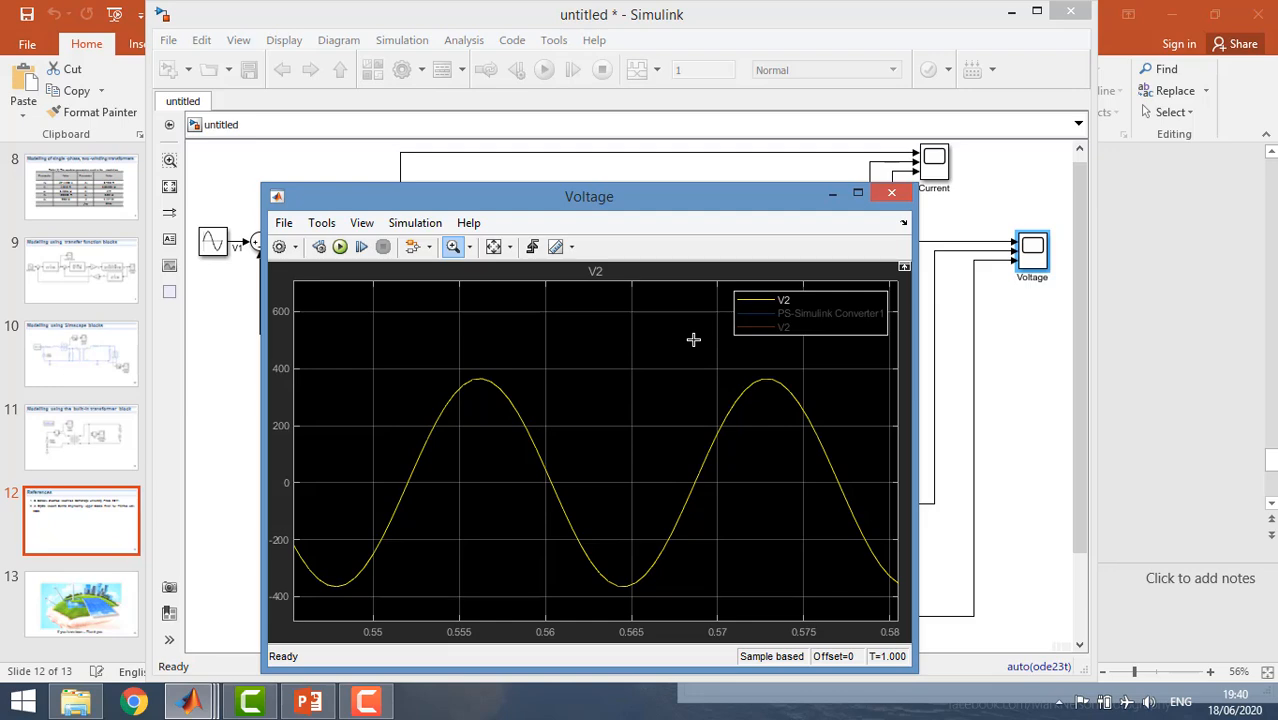
left_click(891, 193)
Switch to PowerPoint, present the slide show from the References slide, and advance to closing slide 13.
left_click(308, 703)
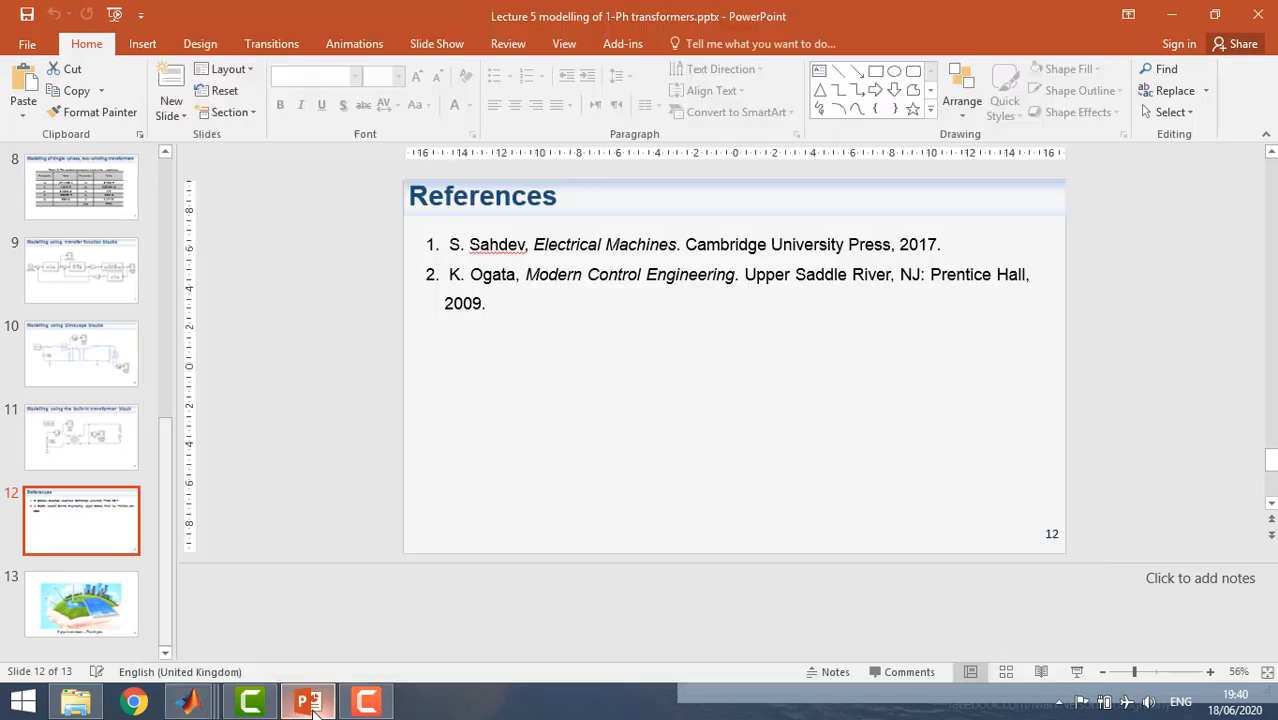
left_click(1076, 672)
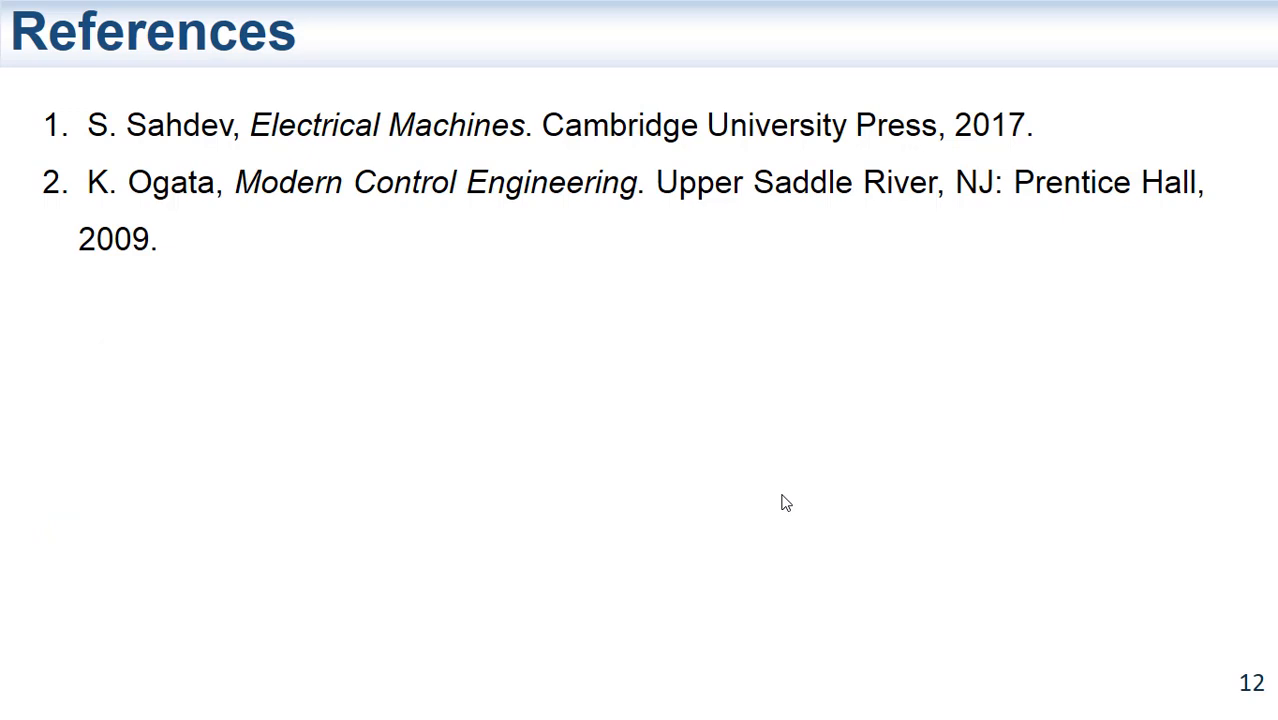
left_click(786, 503)
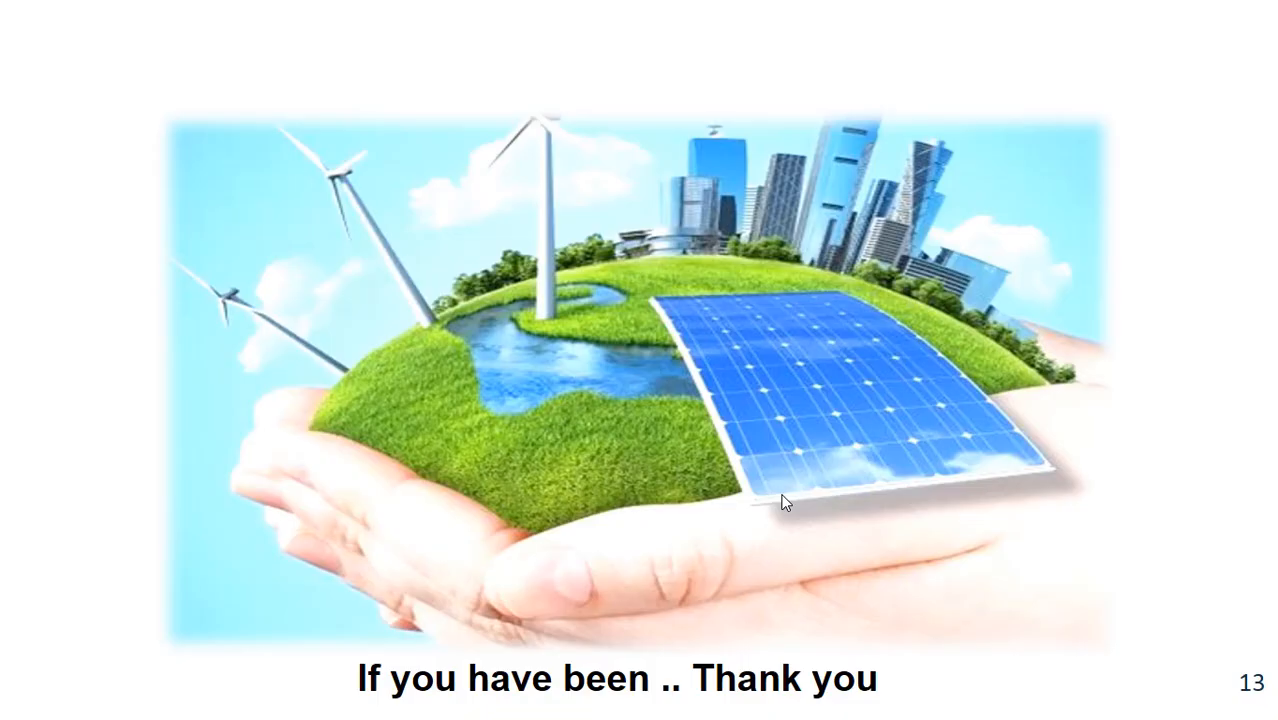